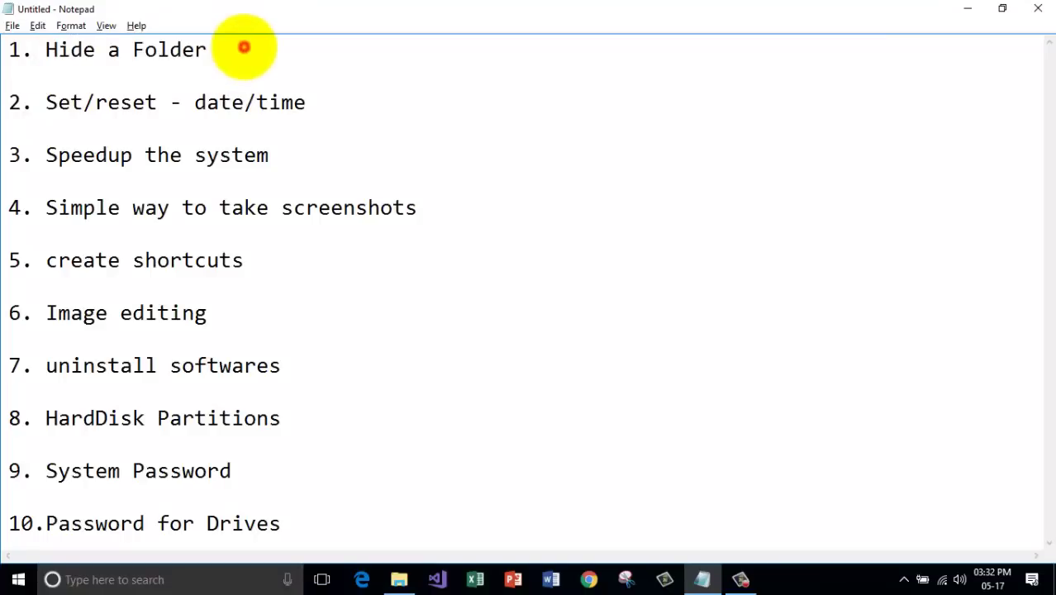
Minimize Notepad and open Local Disk (E:) from This PC.
left_click(964, 8)
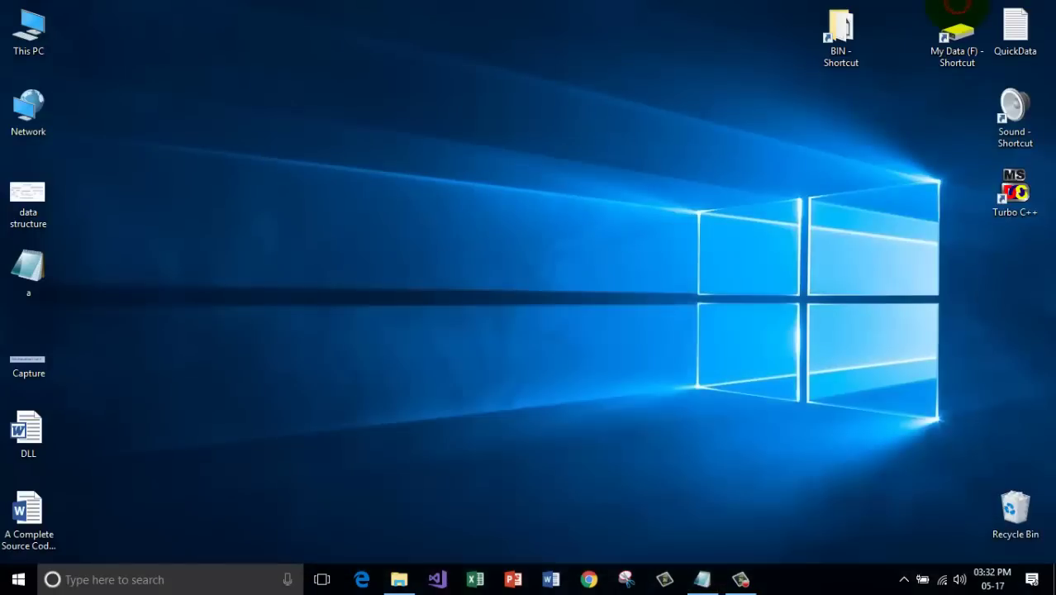
double_click(28, 29)
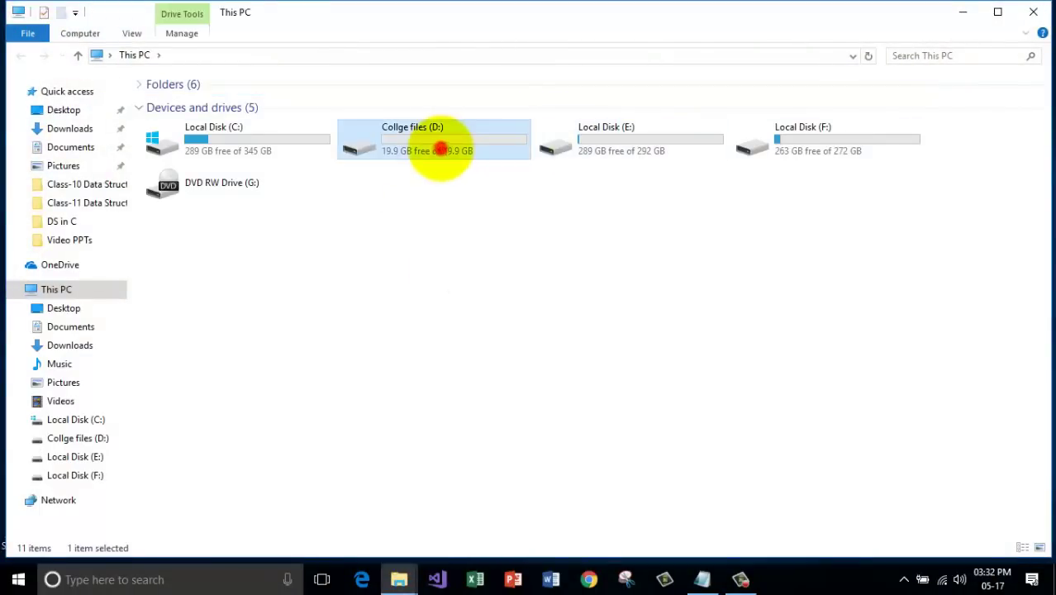
double_click(440, 147)
left_click(20, 55)
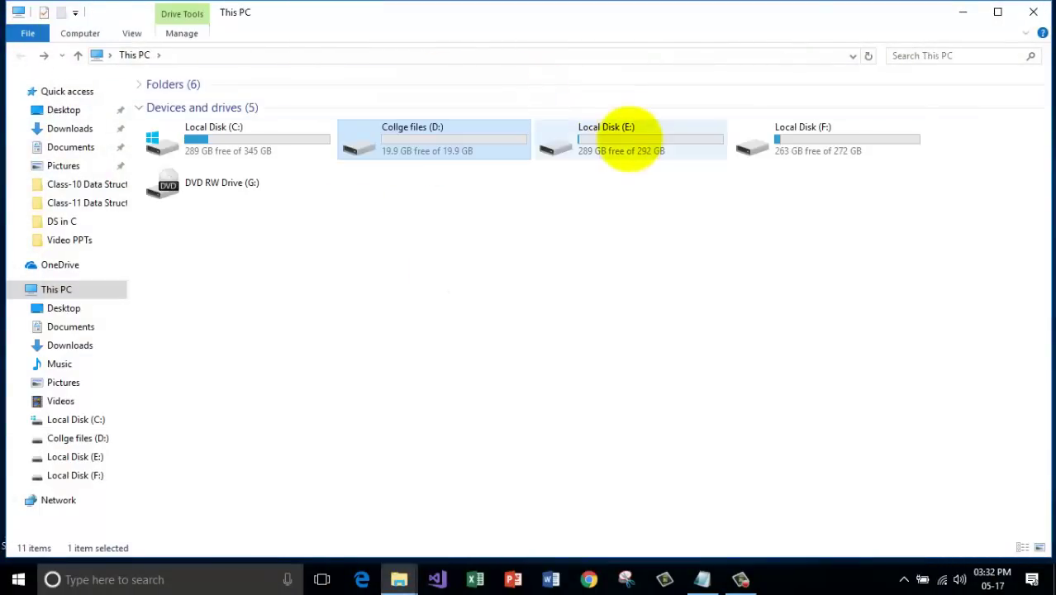
double_click(630, 137)
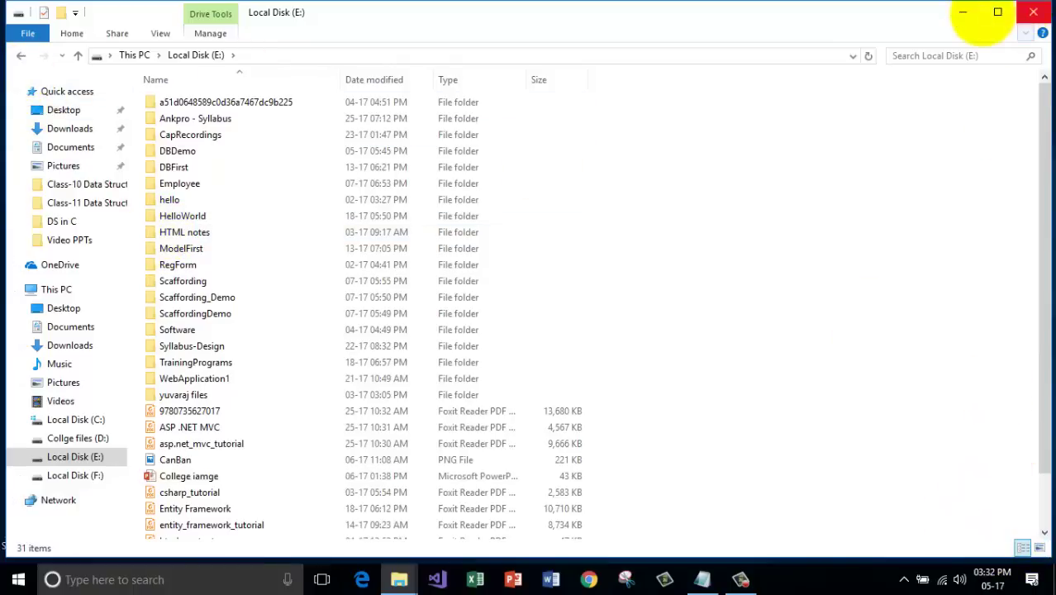
Maximize the Explorer window, switch to Large icons, and select the Software folder.
left_click(995, 12)
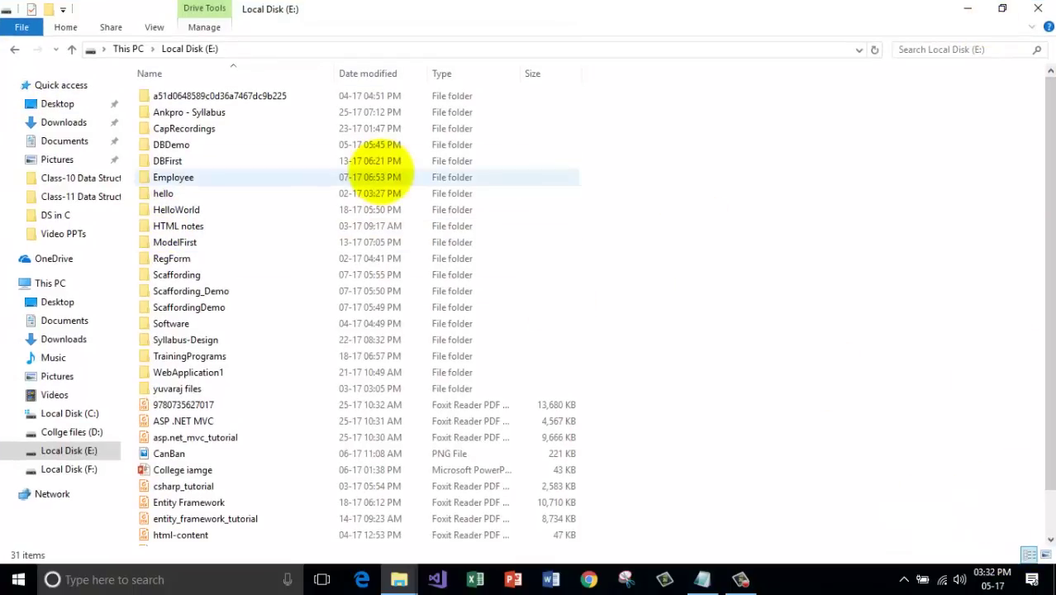
left_click(1044, 554)
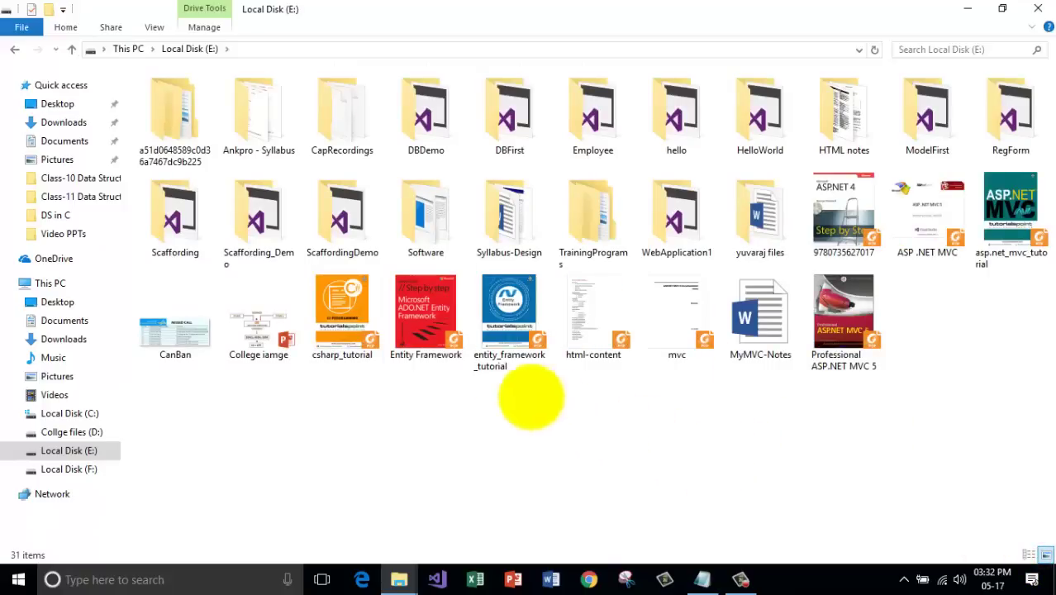
left_click(421, 206)
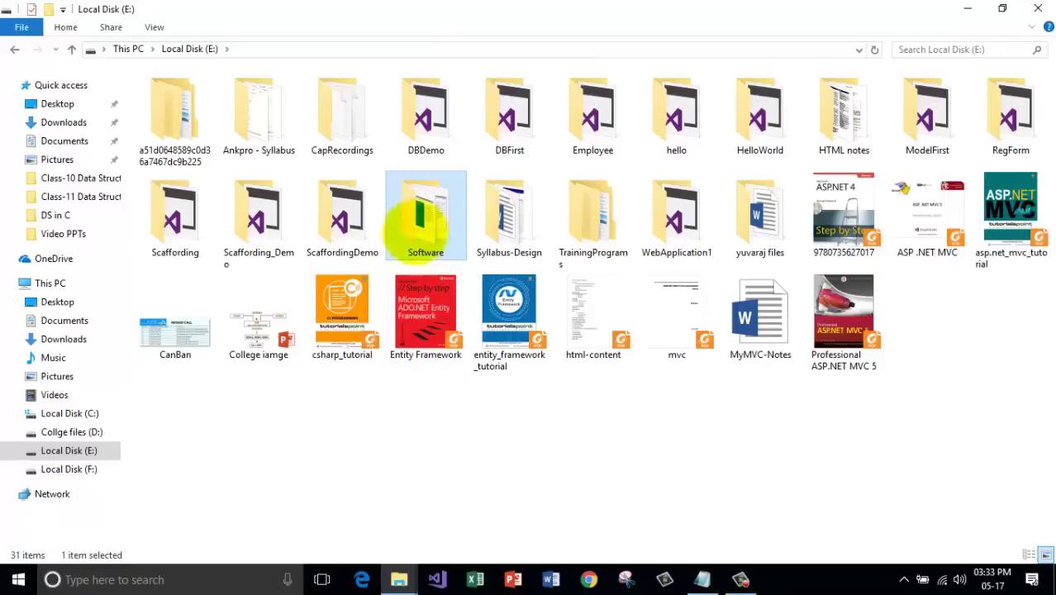
Mark the Software folder Hidden (this folder only), then select the Professional ASP.NET MVC 5 file.
right_click(423, 213)
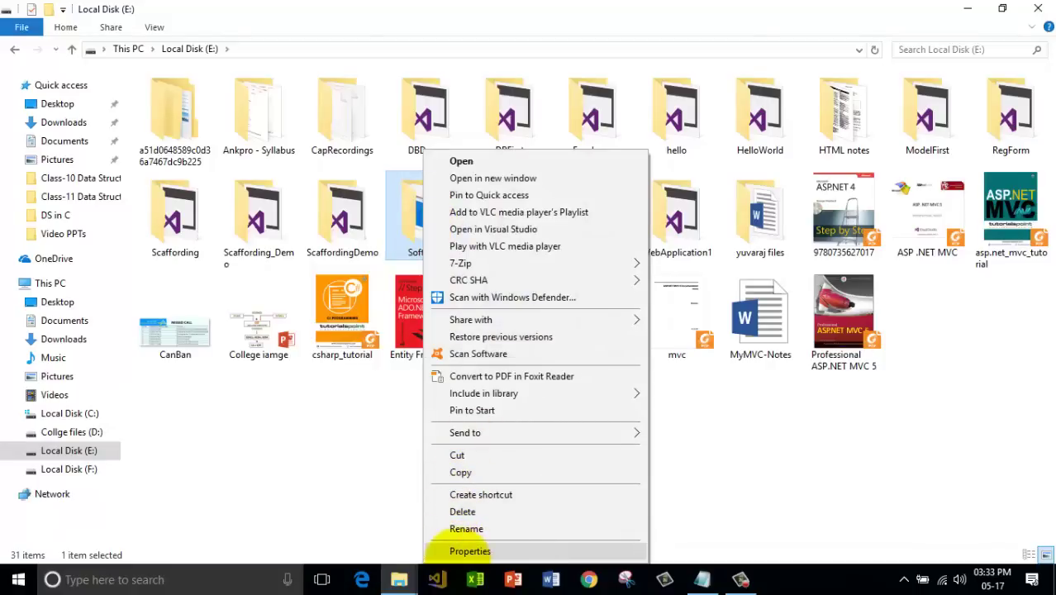
left_click(493, 549)
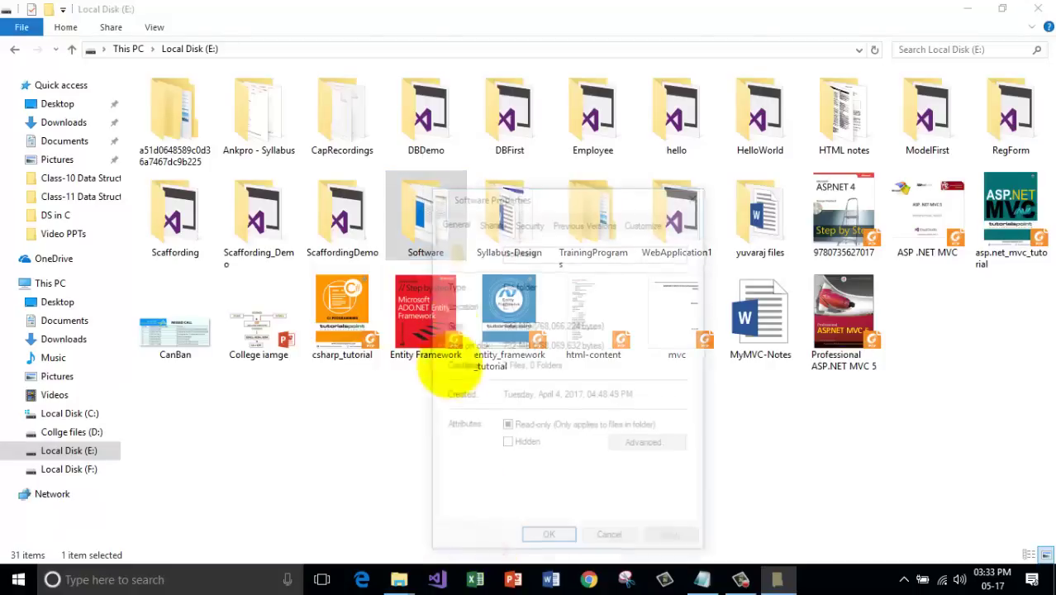
left_click_drag(531, 193, 481, 76)
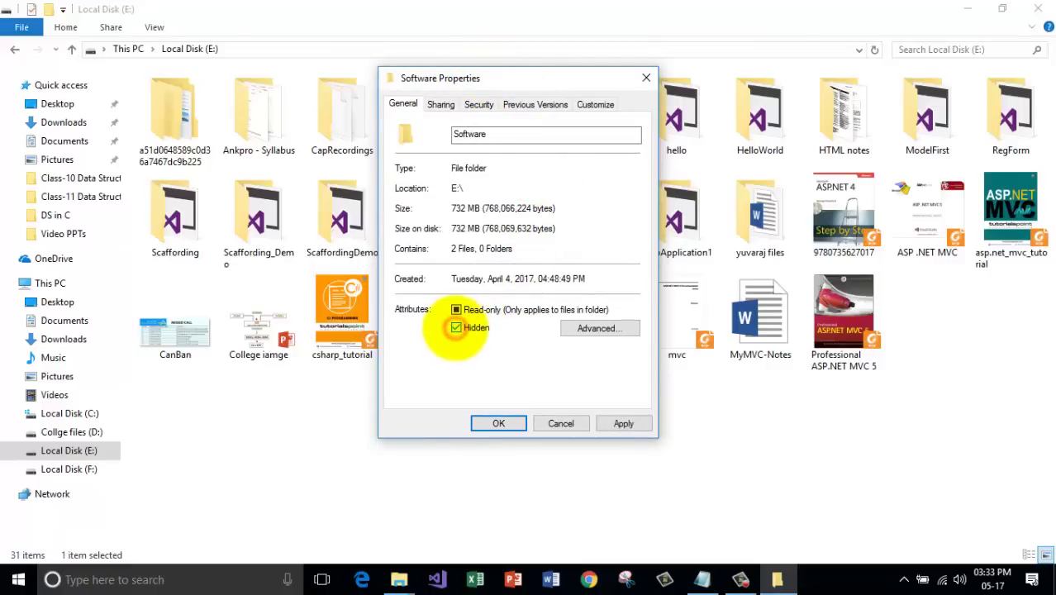
left_click(622, 423)
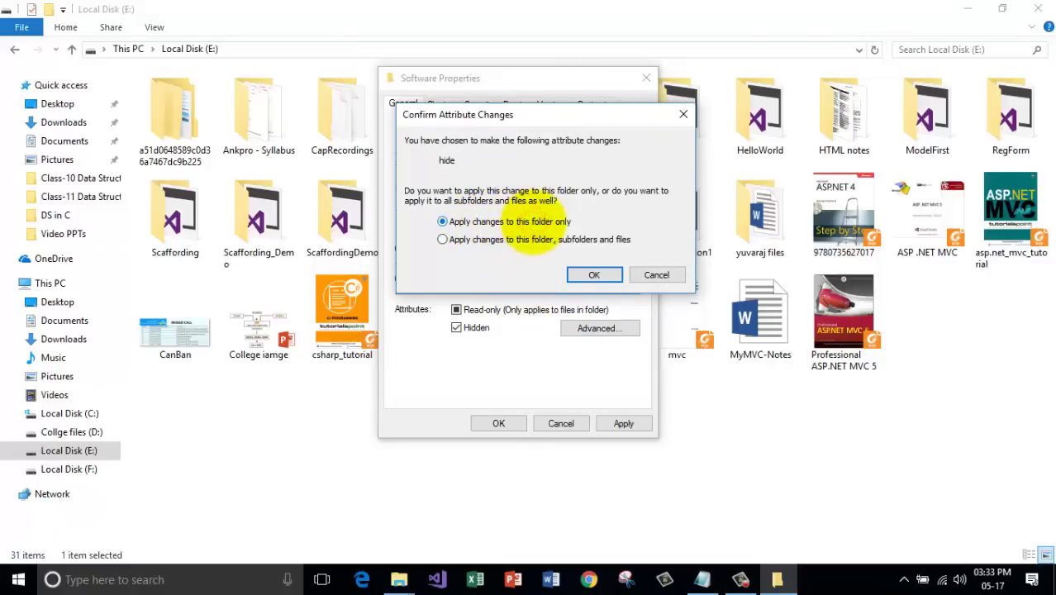
left_click(594, 274)
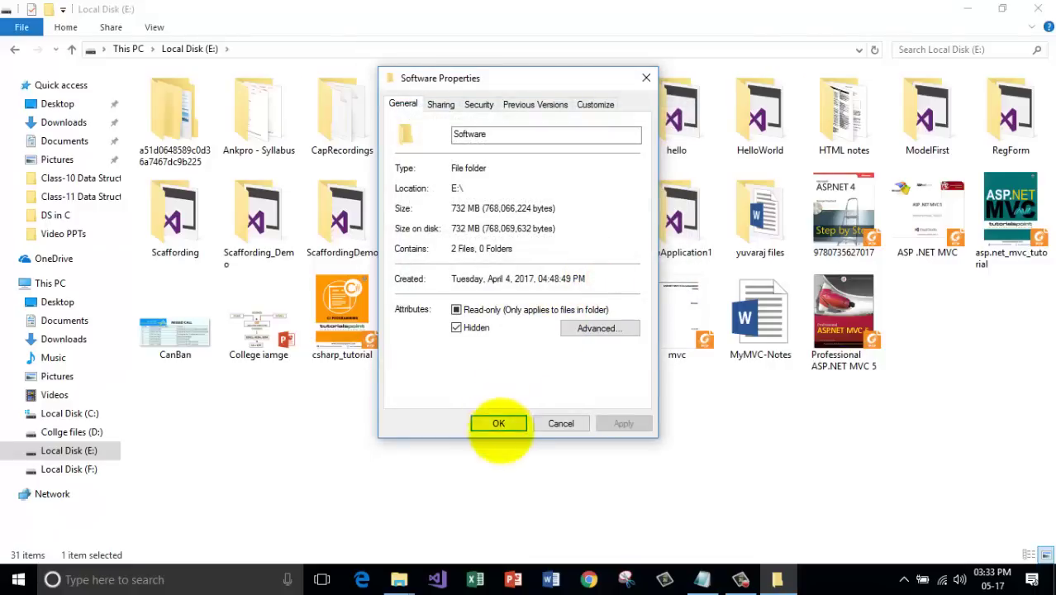
left_click(498, 423)
left_click(550, 446)
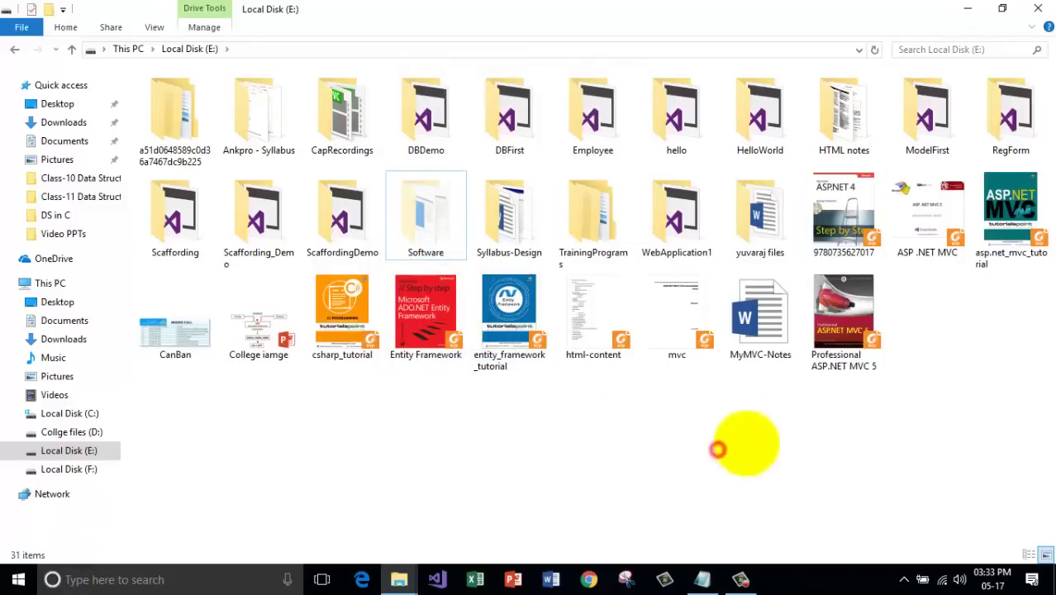
left_click(836, 332)
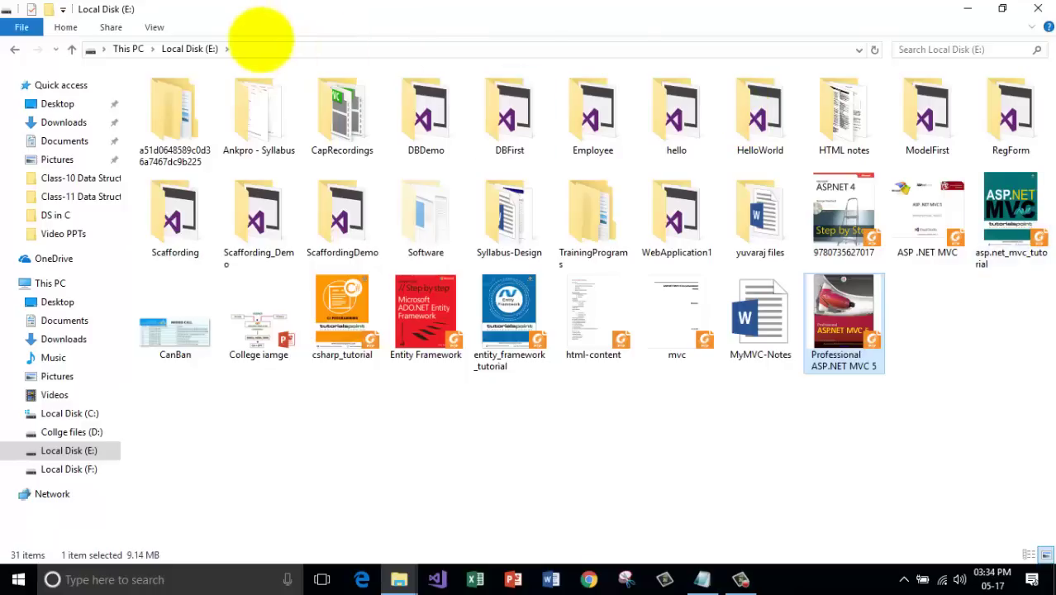
Open Folder Options from the View ribbon and apply a hidden-files setting on its View tab.
left_click(65, 27)
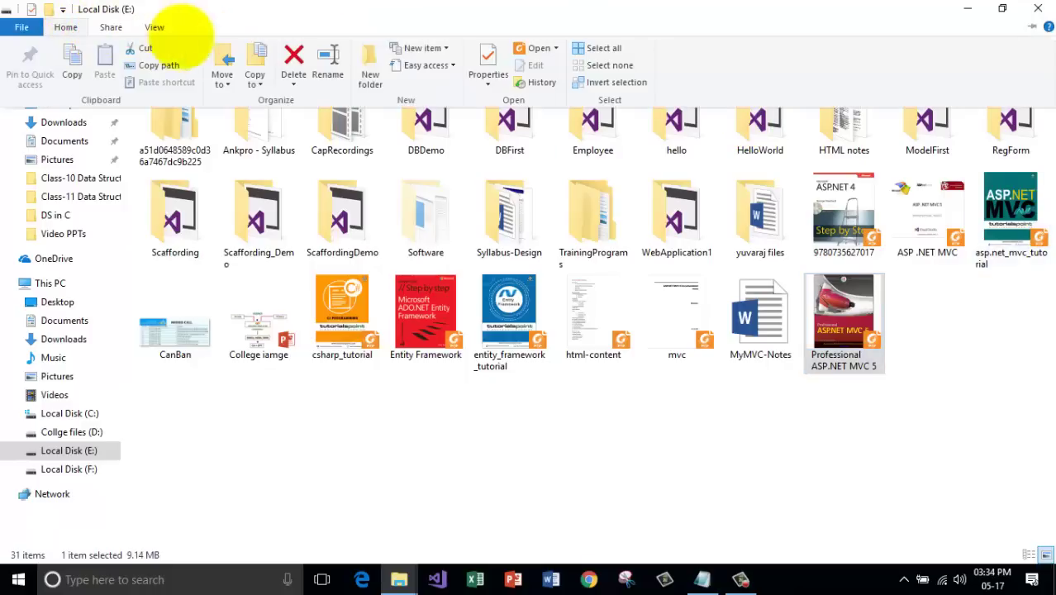
left_click(155, 28)
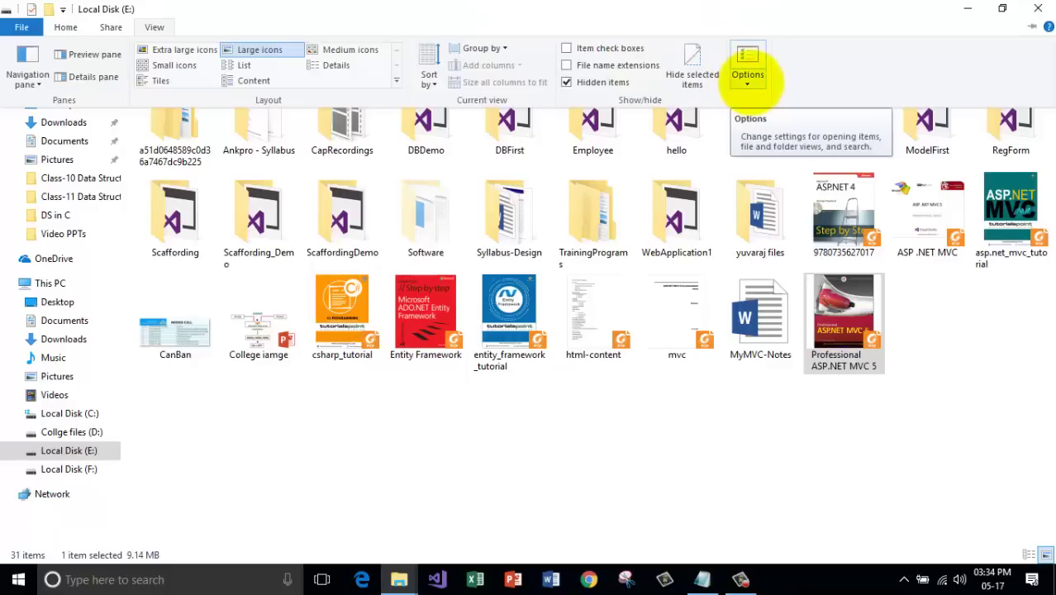
left_click(748, 78)
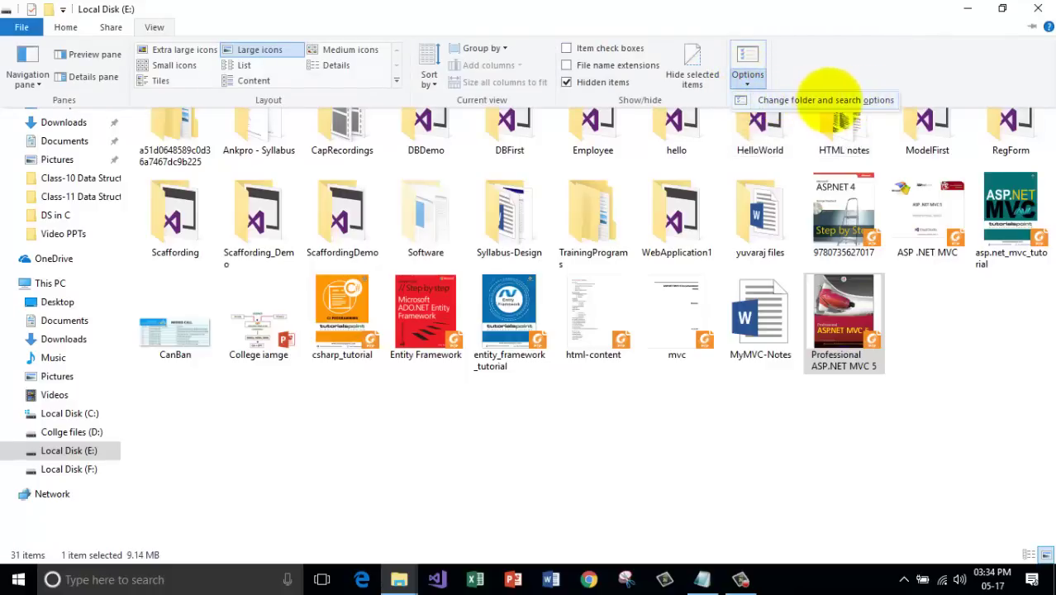
left_click(828, 100)
left_click_drag(266, 89, 892, 84)
left_click(707, 106)
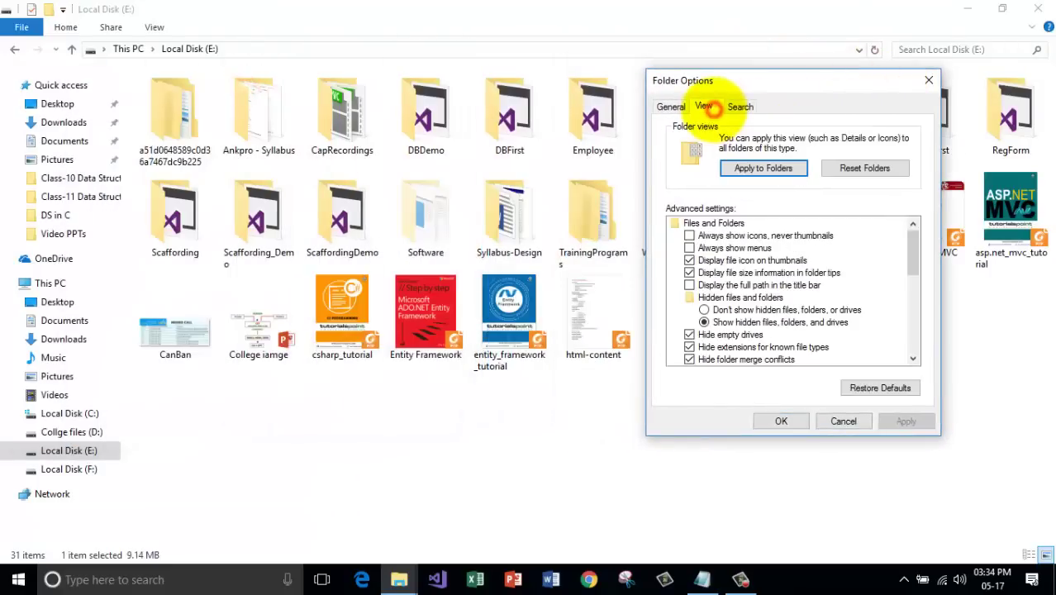
scroll(909, 256, "down", 2)
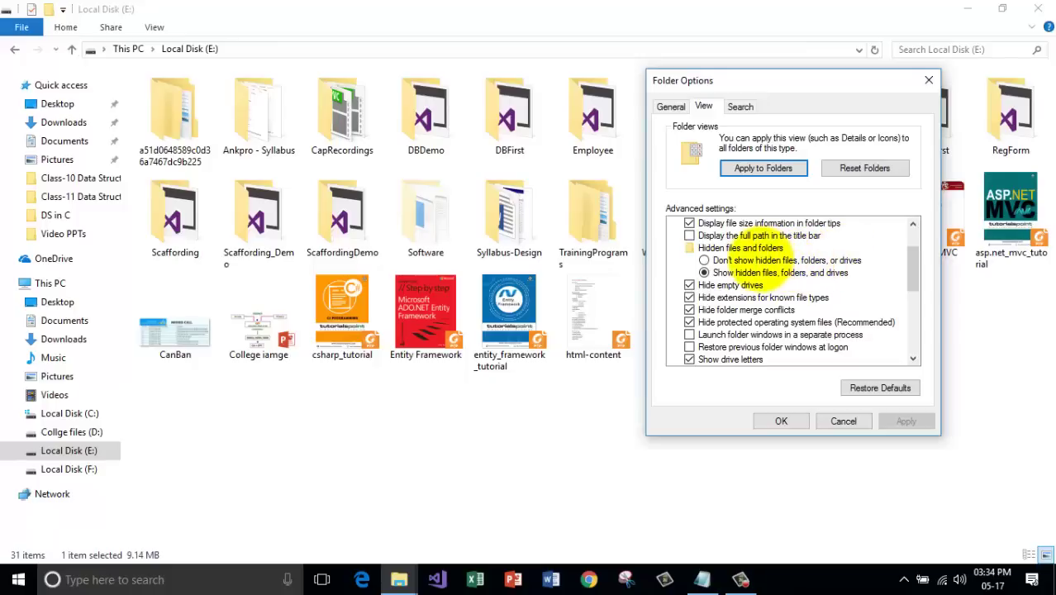
left_click(905, 422)
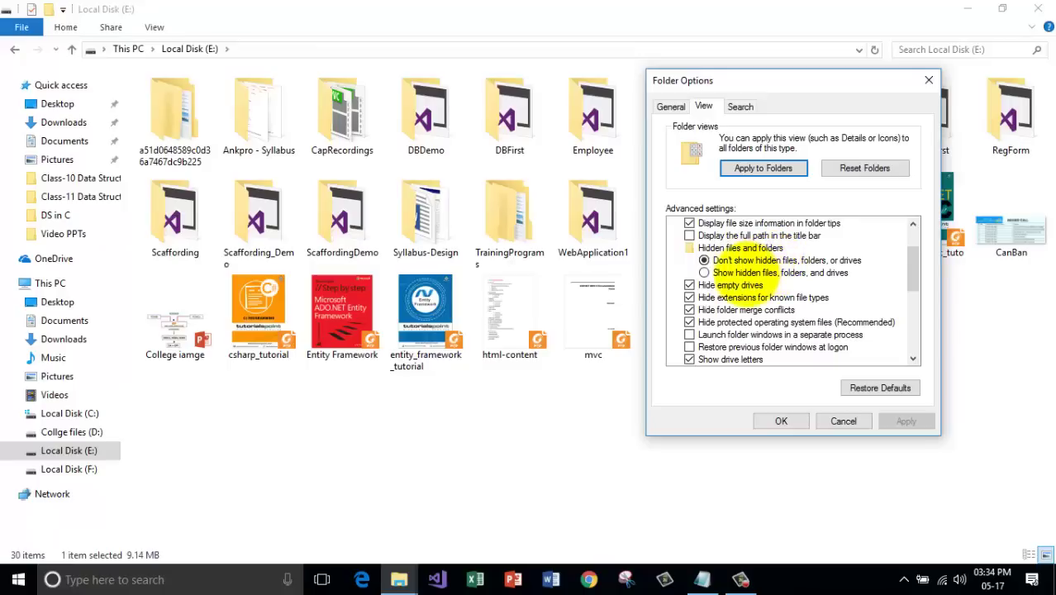
Briefly show hidden files, then apply 'Don't show hidden files, folders, or drives' and close.
left_click(738, 272)
left_click(905, 421)
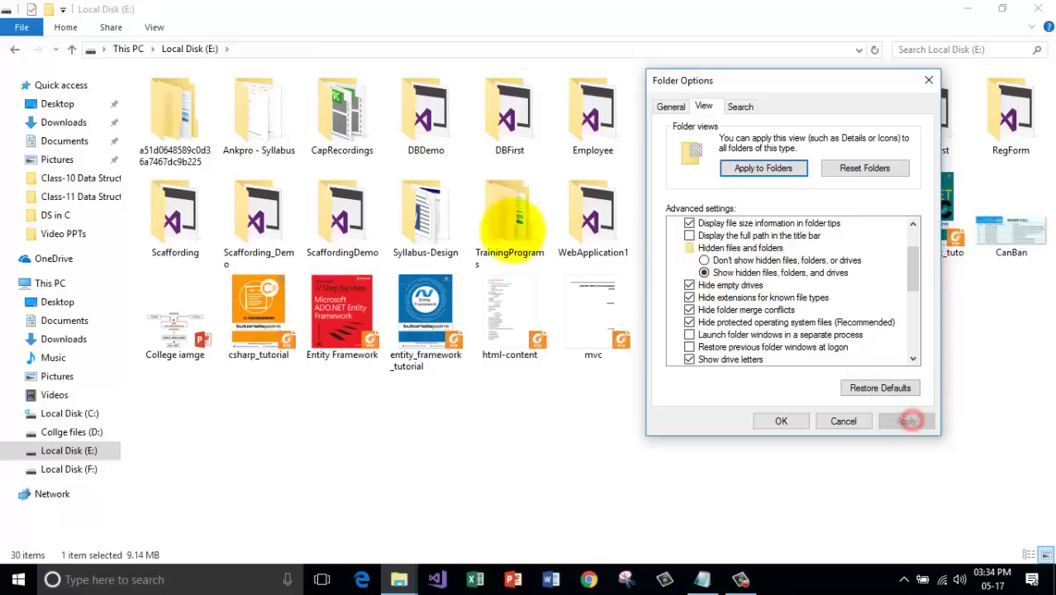
left_click(703, 260)
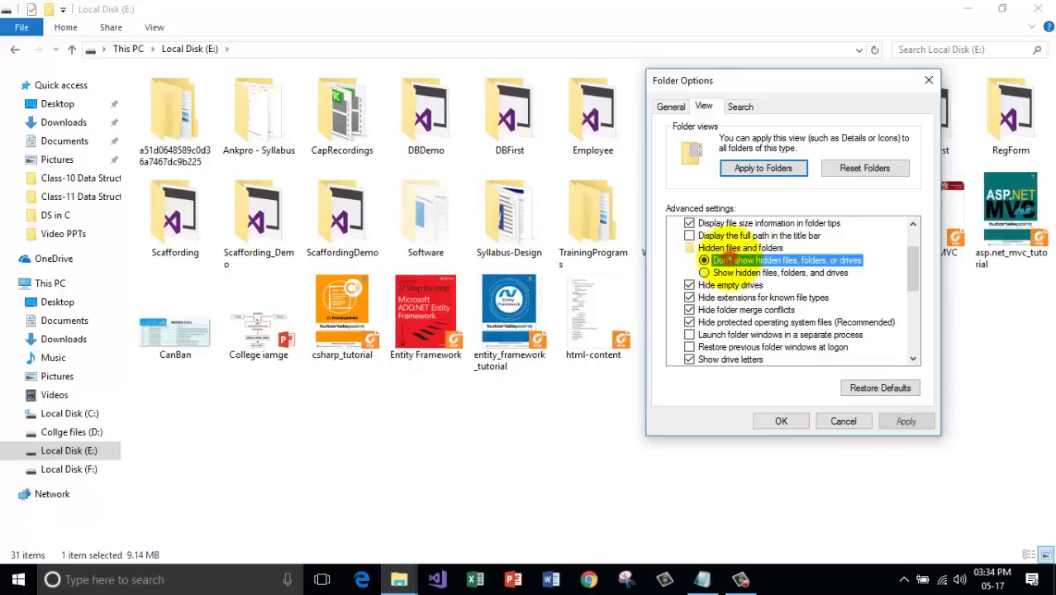
left_click(905, 420)
left_click(780, 420)
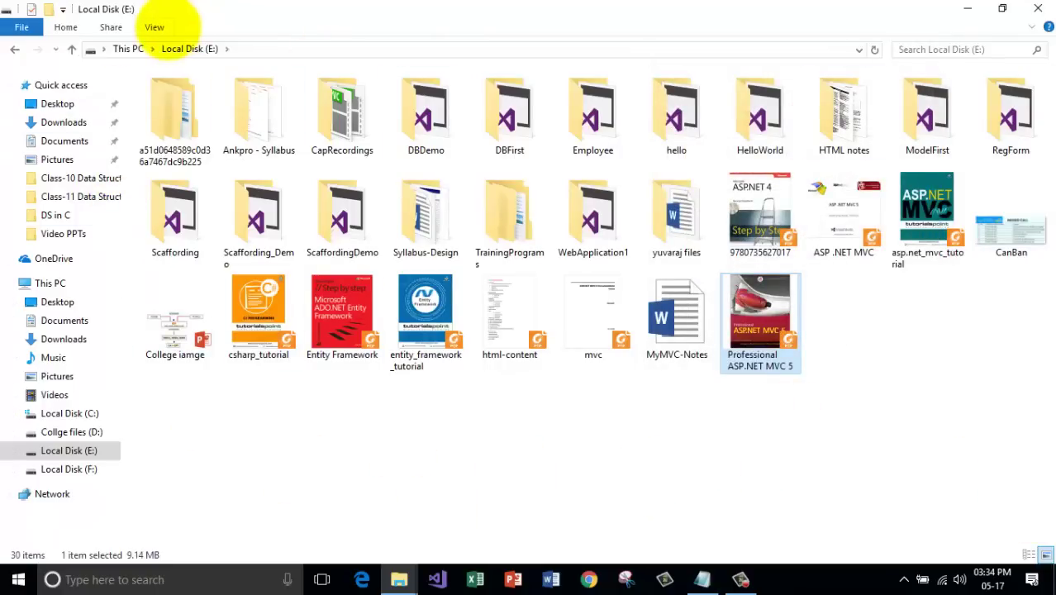
left_click(157, 27)
left_click(913, 415)
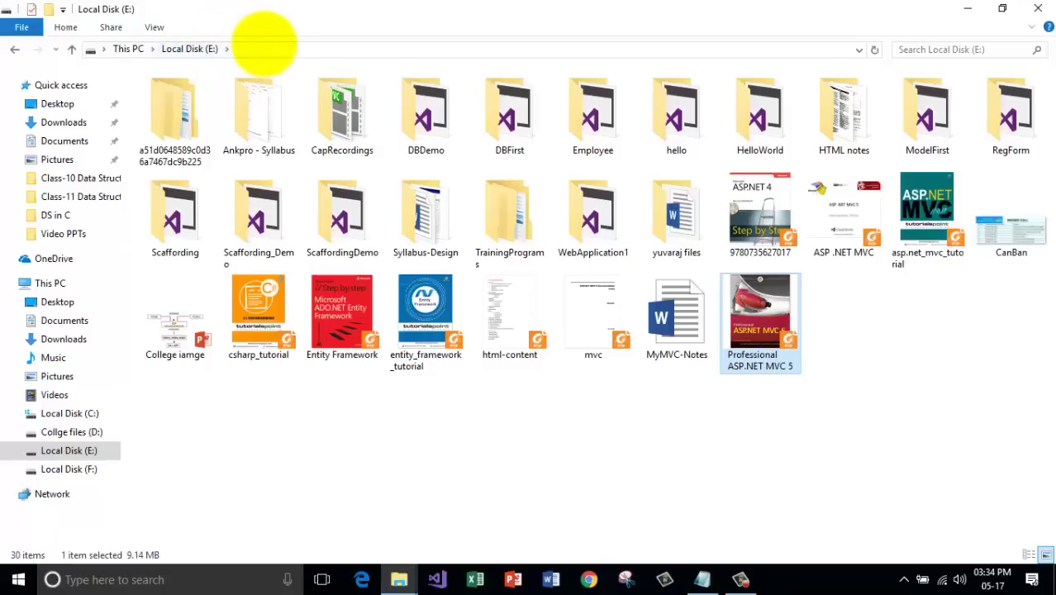
left_click(265, 50)
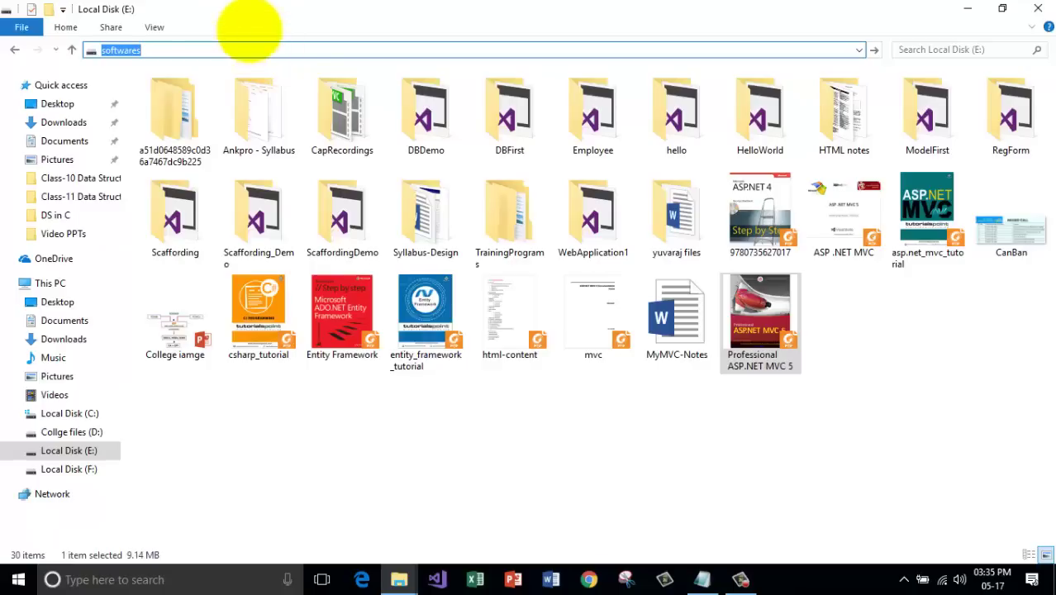
left_click(200, 52)
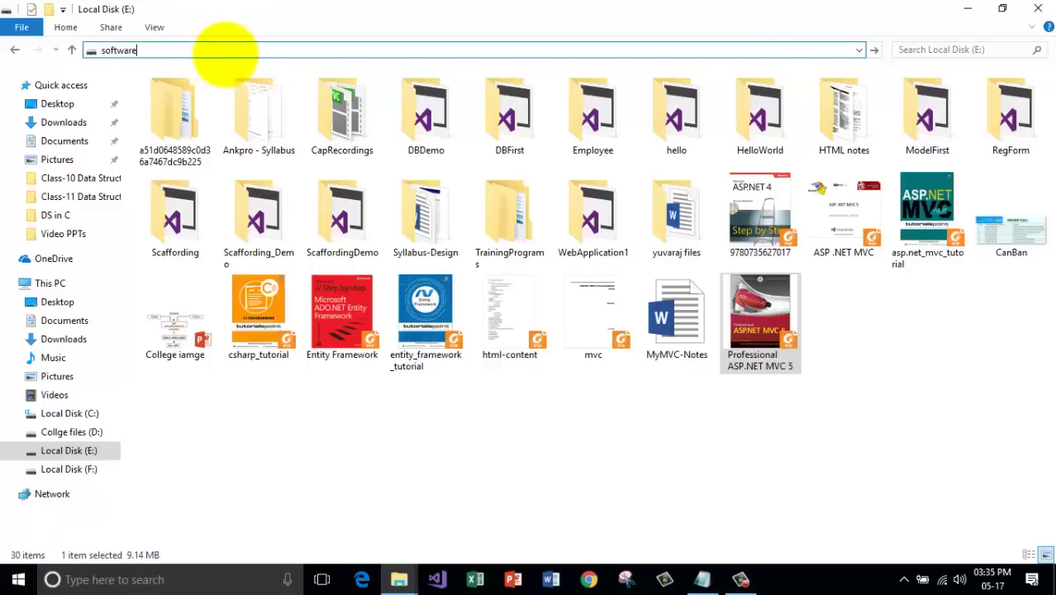
key("Return")
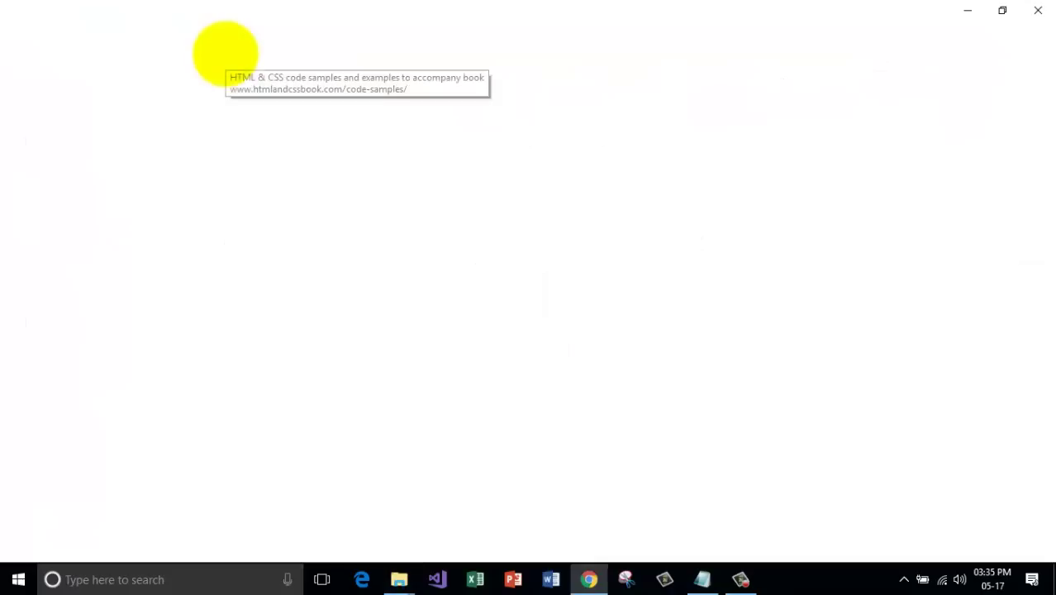
left_click(1037, 8)
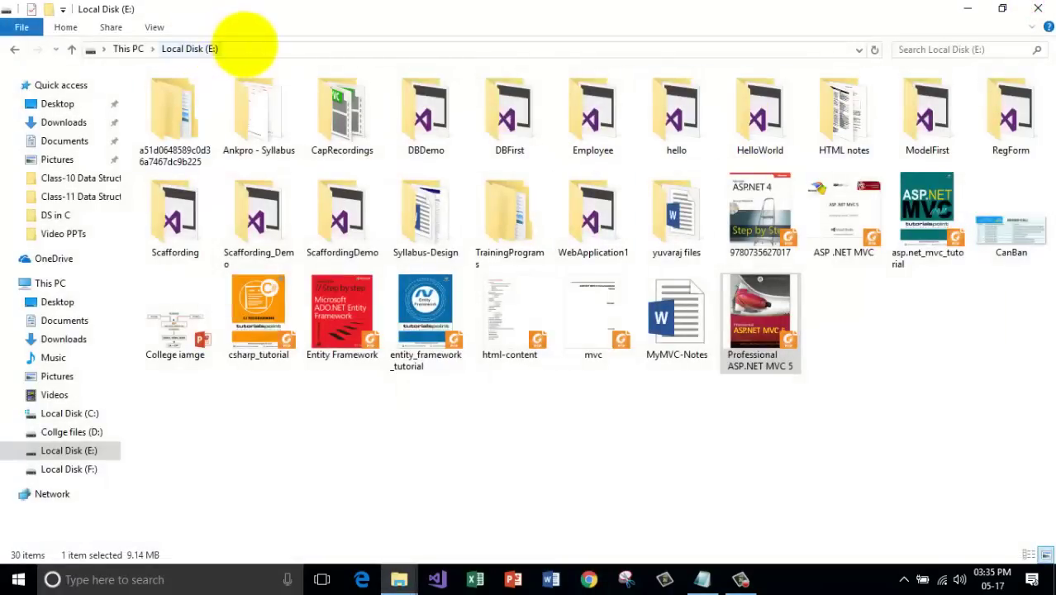
left_click(245, 48)
type("software")
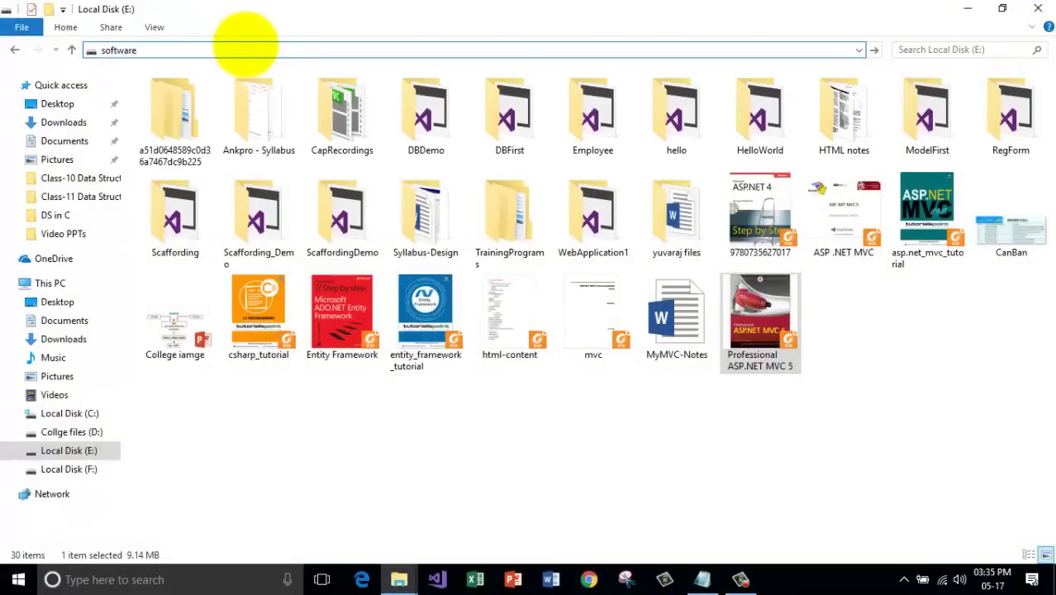
key("Return")
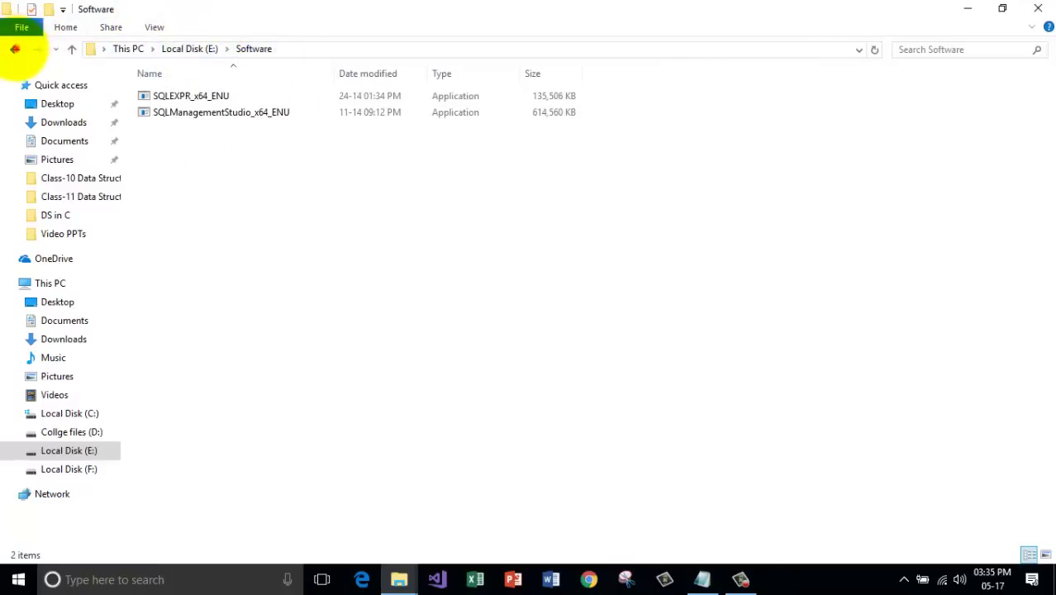
left_click(14, 49)
Turn on 'Show hidden files, folders, and drives' in Folder Options.
left_click(750, 426)
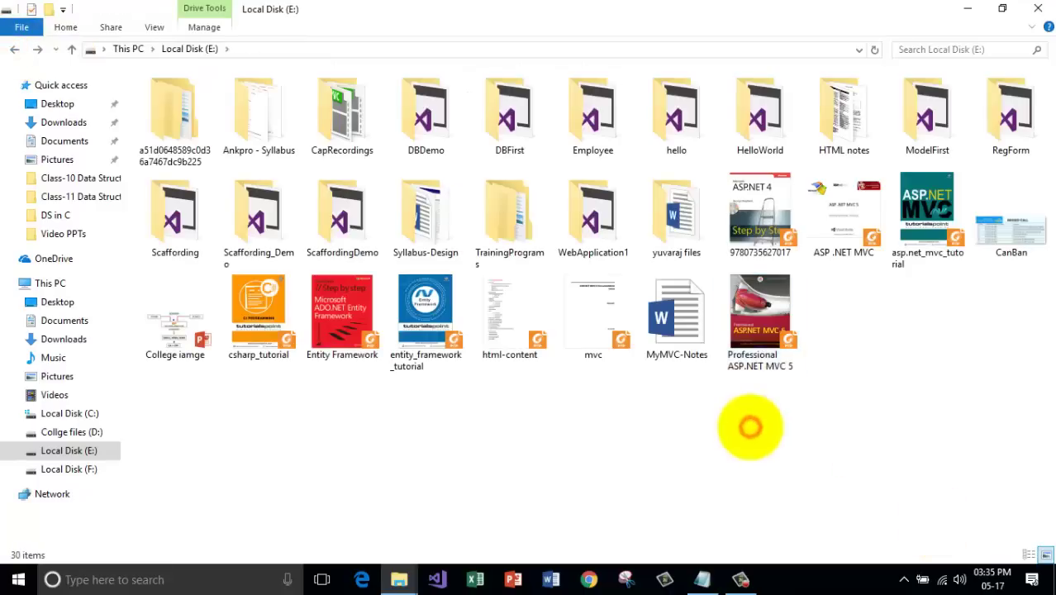
left_click(154, 27)
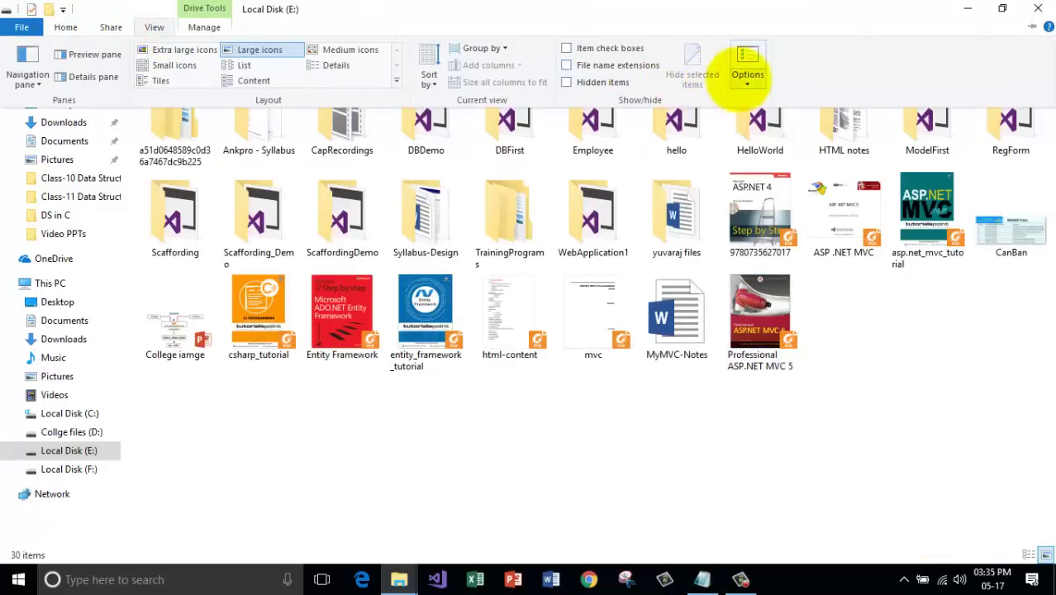
left_click(748, 78)
left_click(773, 98)
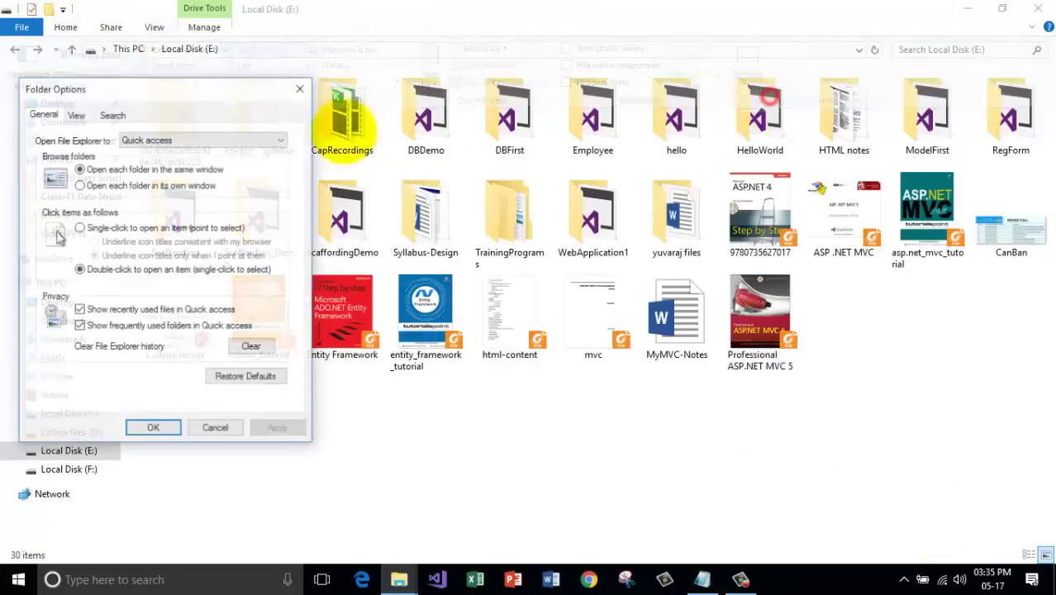
left_click(75, 114)
left_click(124, 329)
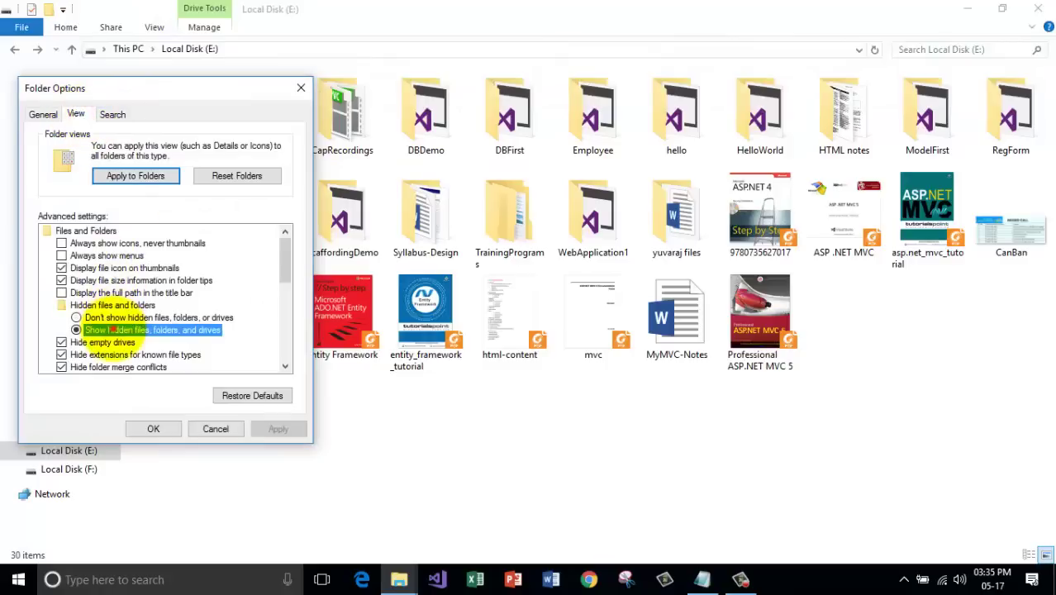
left_click(278, 429)
left_click(153, 428)
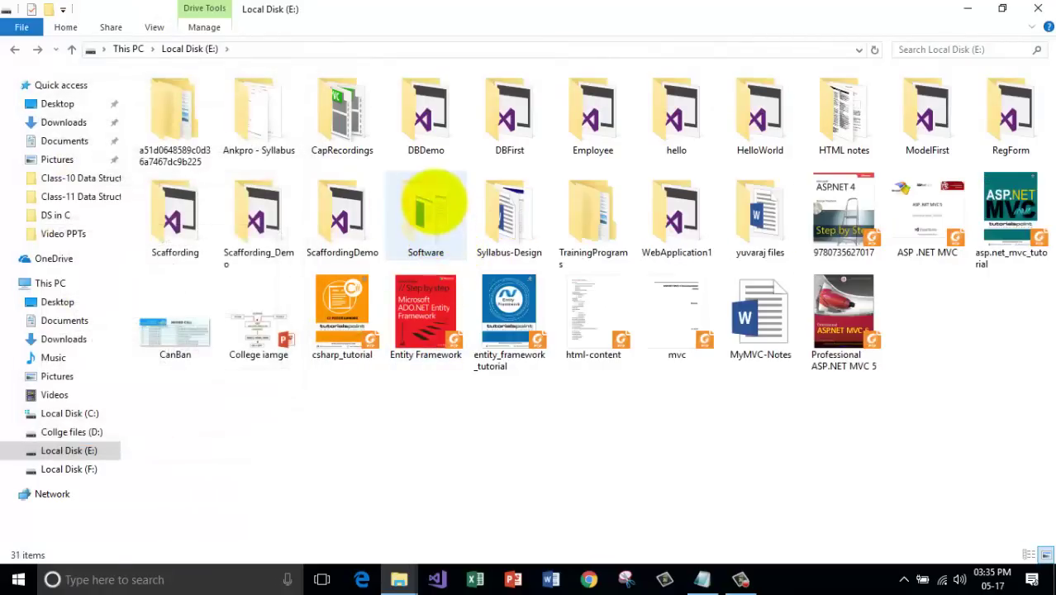
Clear the Hidden attribute on the Software folder, applying it to this folder only.
right_click(423, 216)
left_click(519, 551)
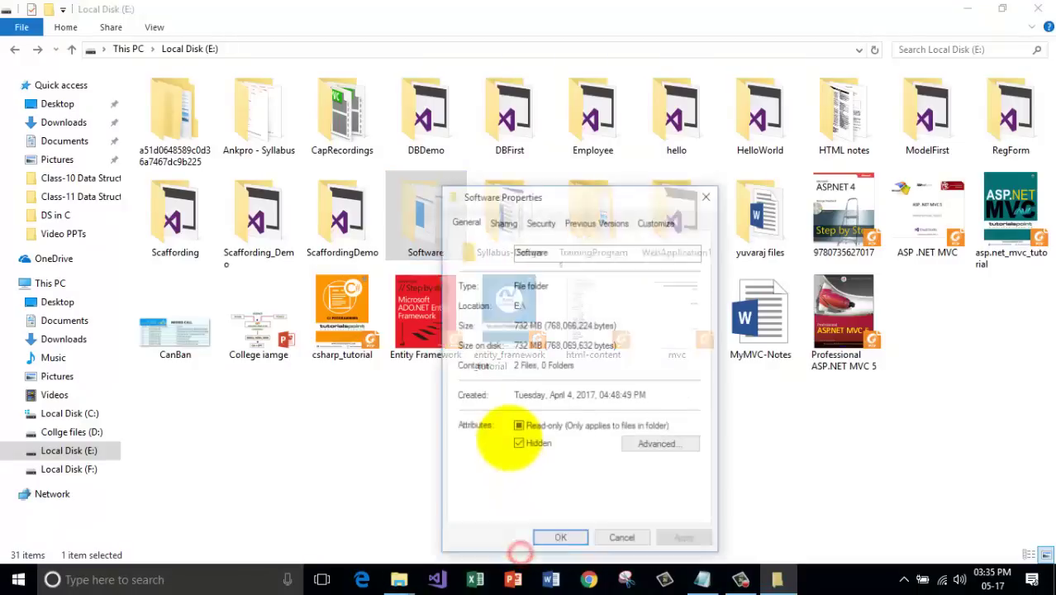
left_click(518, 445)
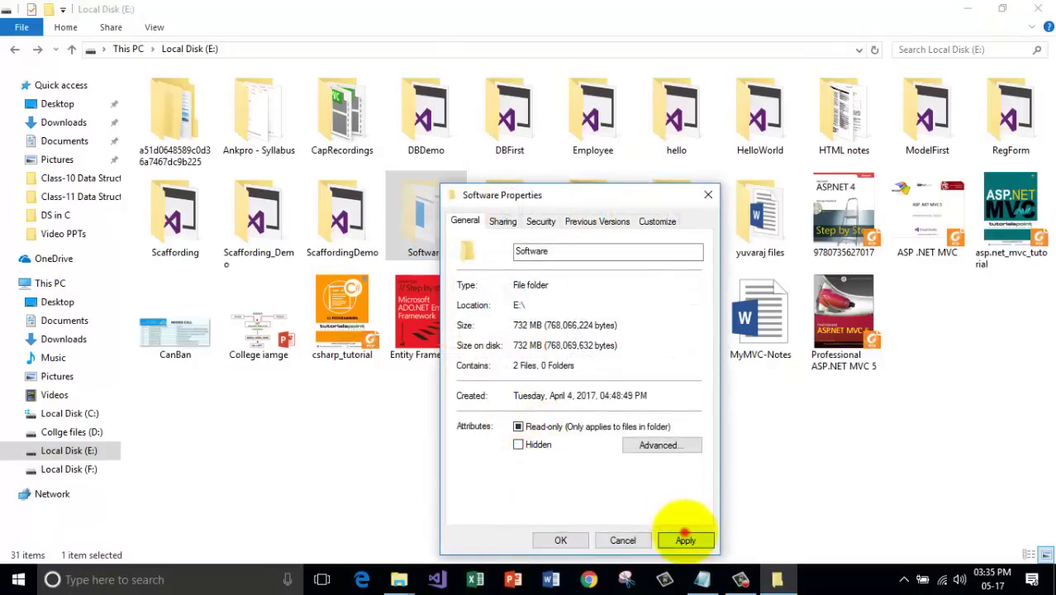
left_click(685, 541)
left_click(612, 341)
left_click(655, 392)
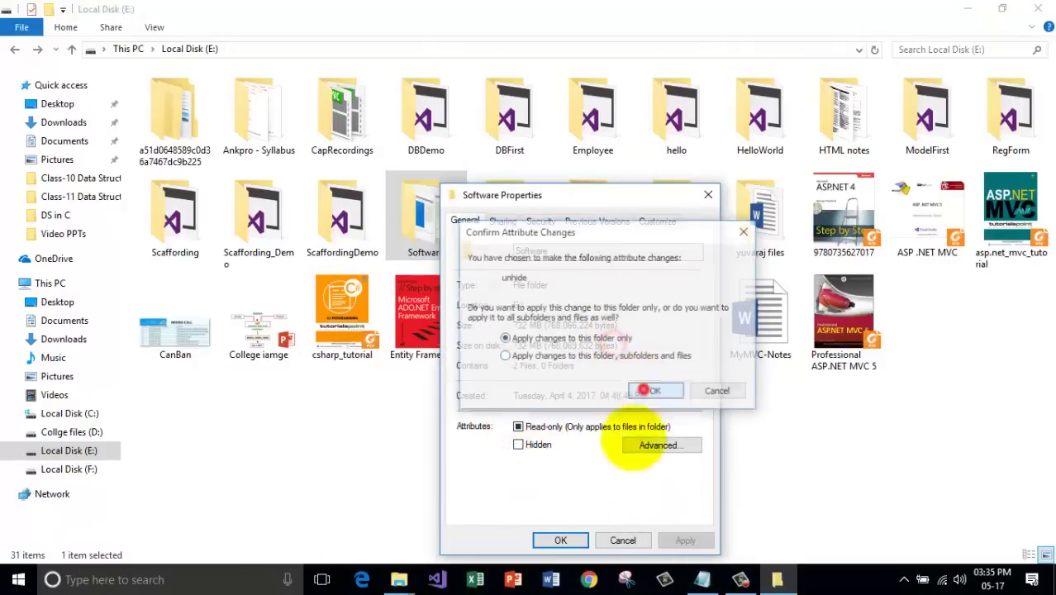
left_click(560, 540)
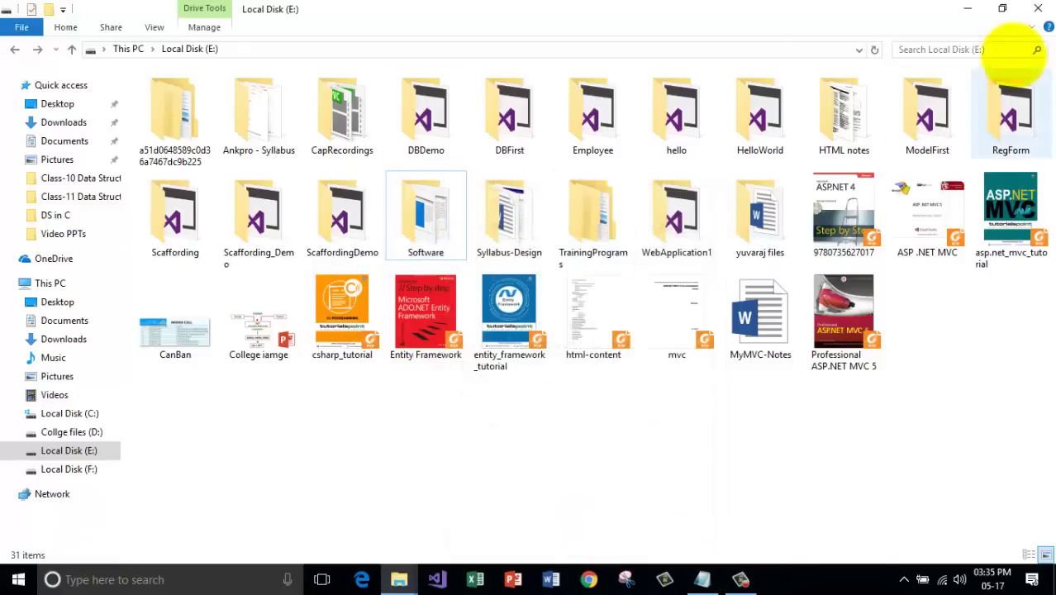
Delete the '1. Hide a Folder' line from the Notepad topic list.
left_click(966, 10)
left_click(702, 579)
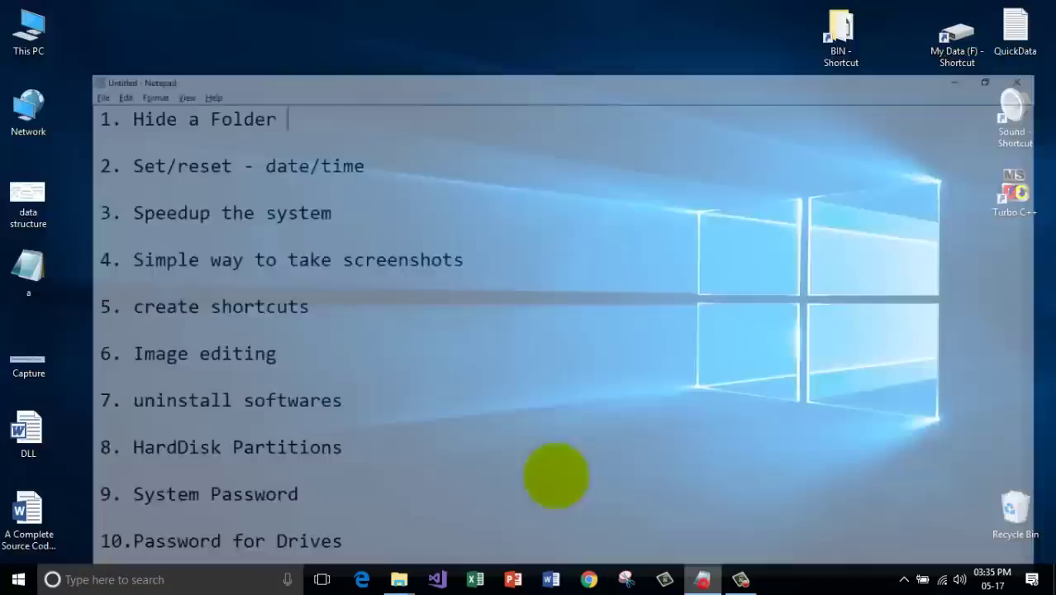
left_click_drag(330, 59, 8, 15)
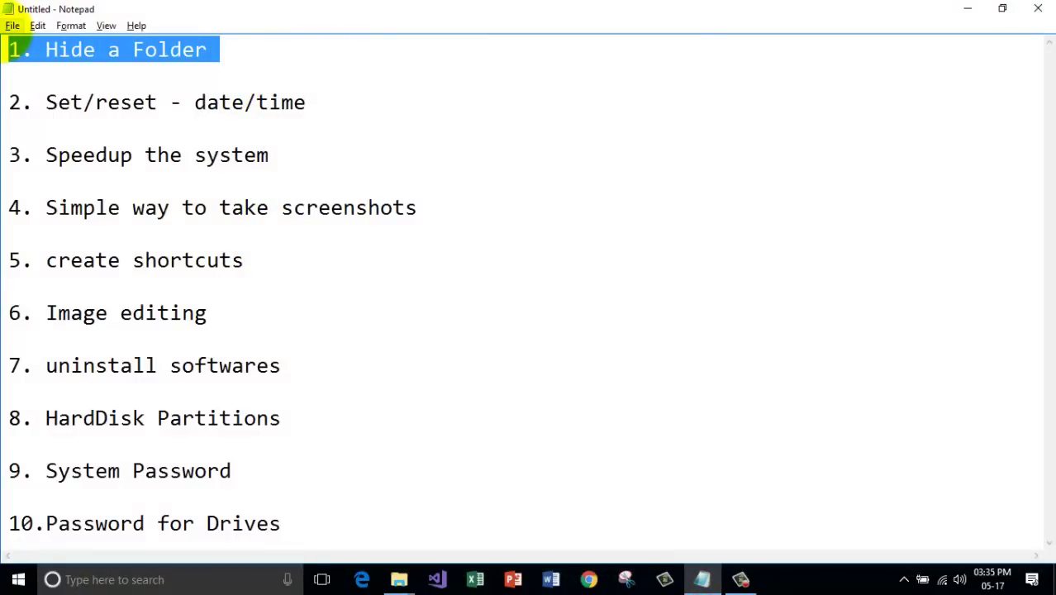
key("BackSpace")
left_click_drag(47, 103, 330, 101)
Minimize Notepad to the plain desktop and reveal the date on the taskbar clock.
left_click(356, 116)
left_click(966, 9)
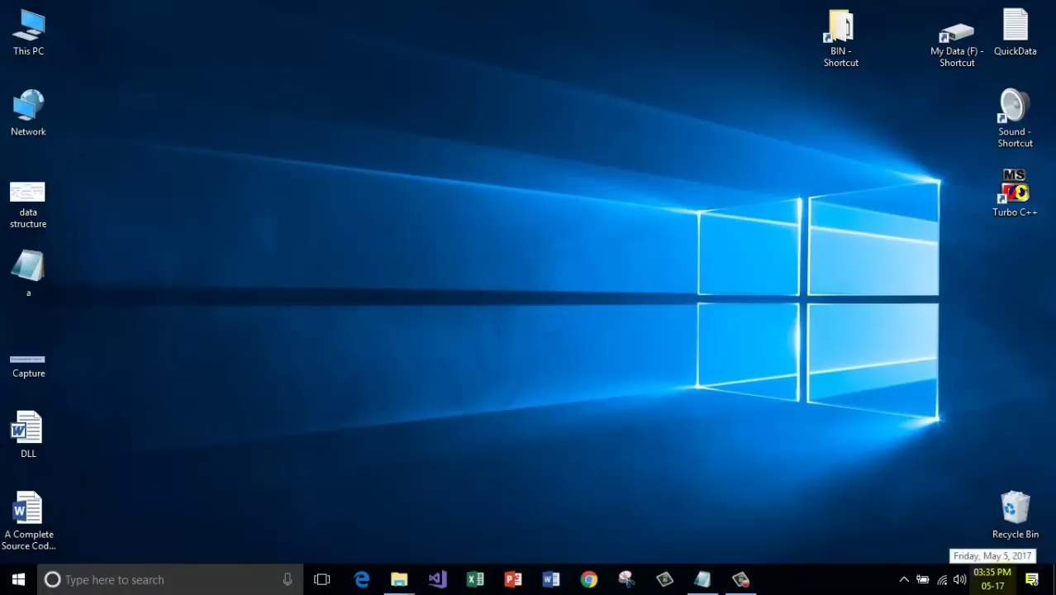
left_click(856, 487)
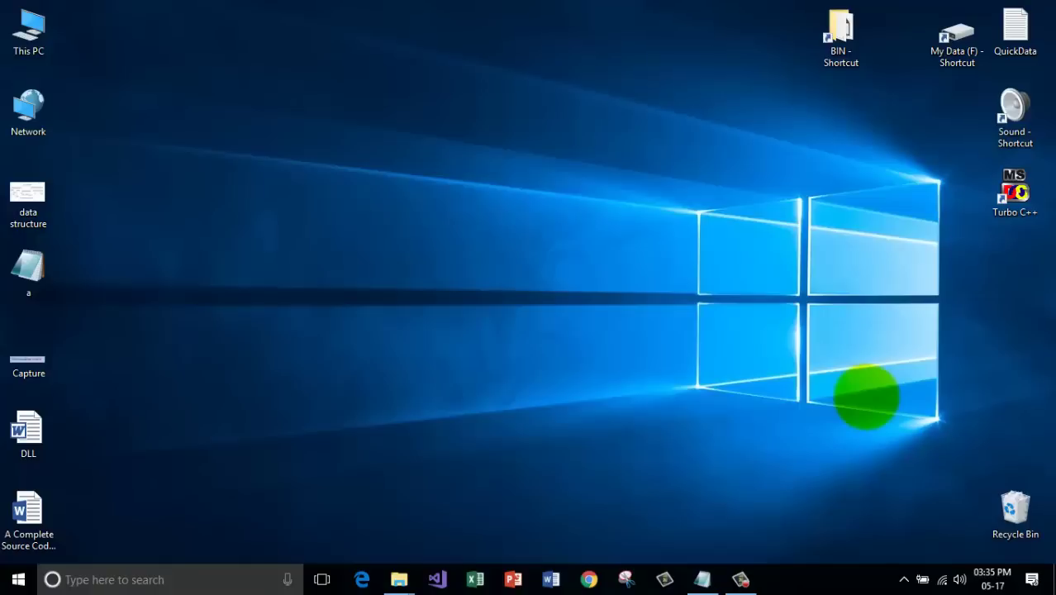
mouse_move(991, 576)
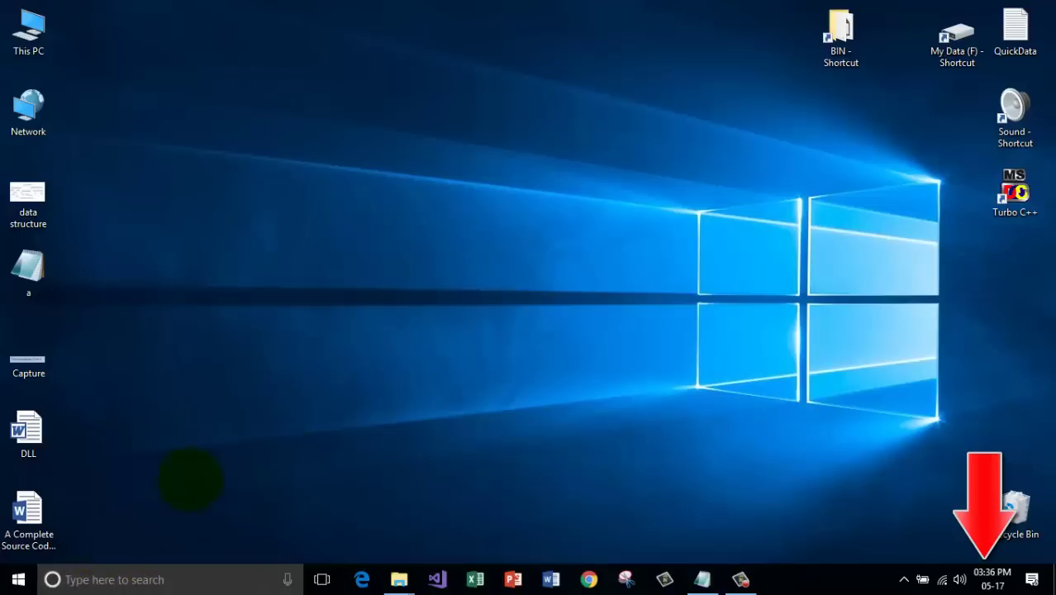
Search 'date' for Date and Time and reach the calendar settings' Customize Format dialog.
left_click(176, 579)
type("d")
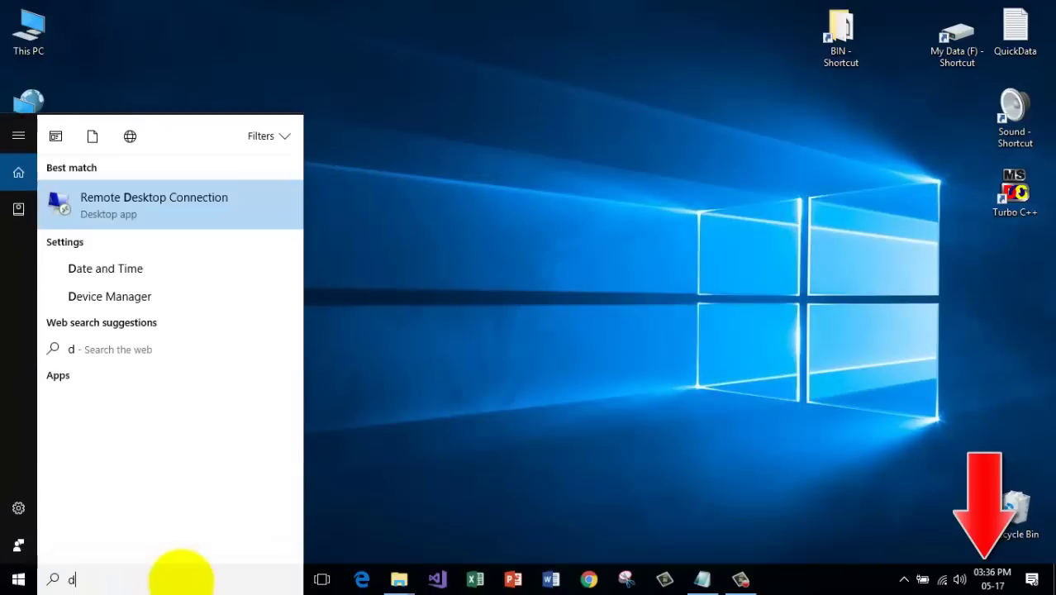
type("ate")
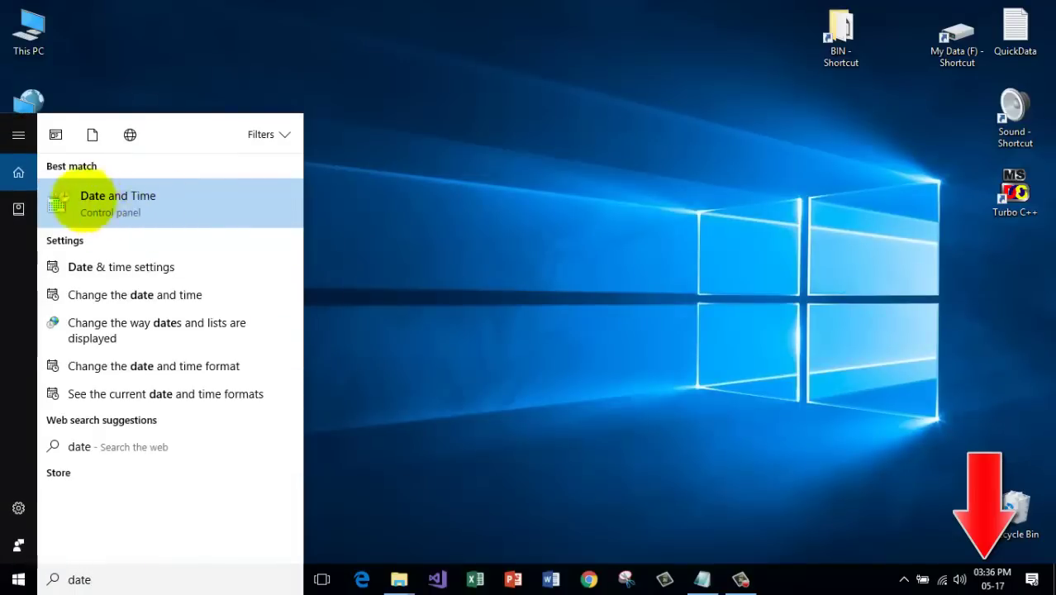
left_click(135, 207)
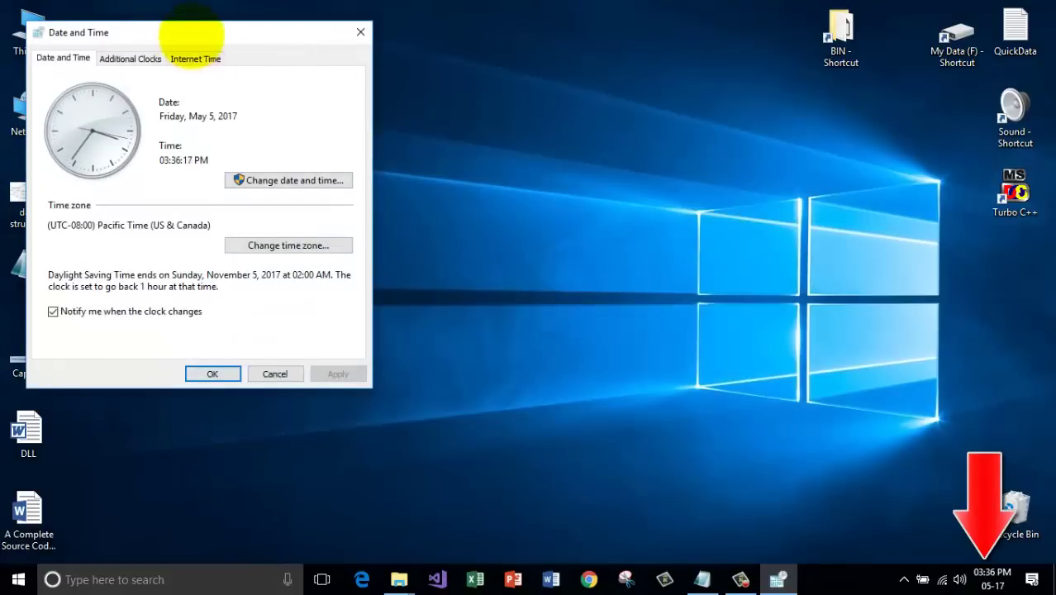
left_click_drag(191, 35, 248, 25)
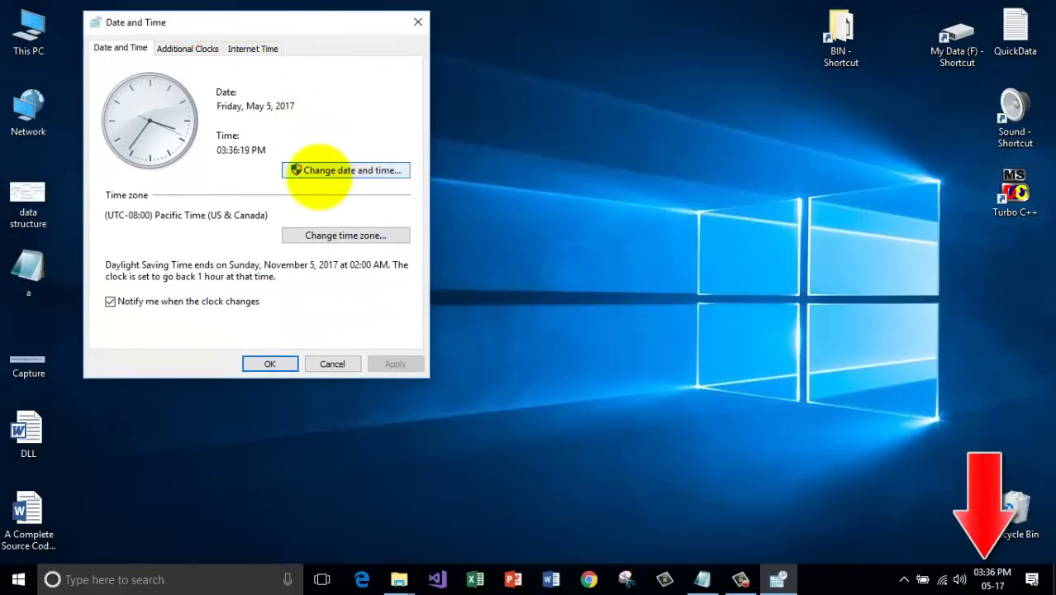
left_click(347, 171)
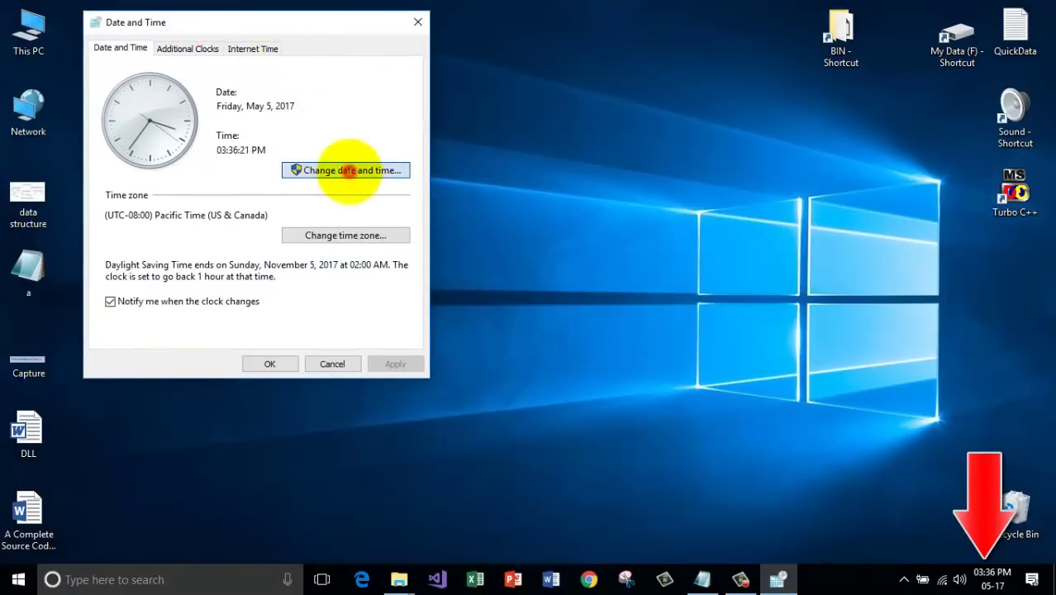
left_click_drag(223, 52, 413, 115)
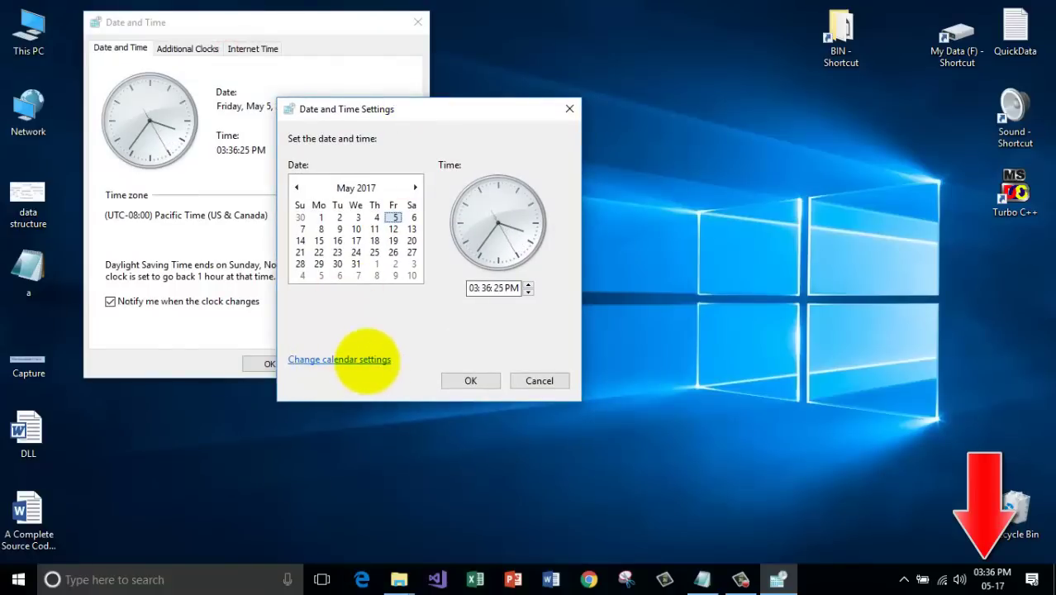
left_click(366, 360)
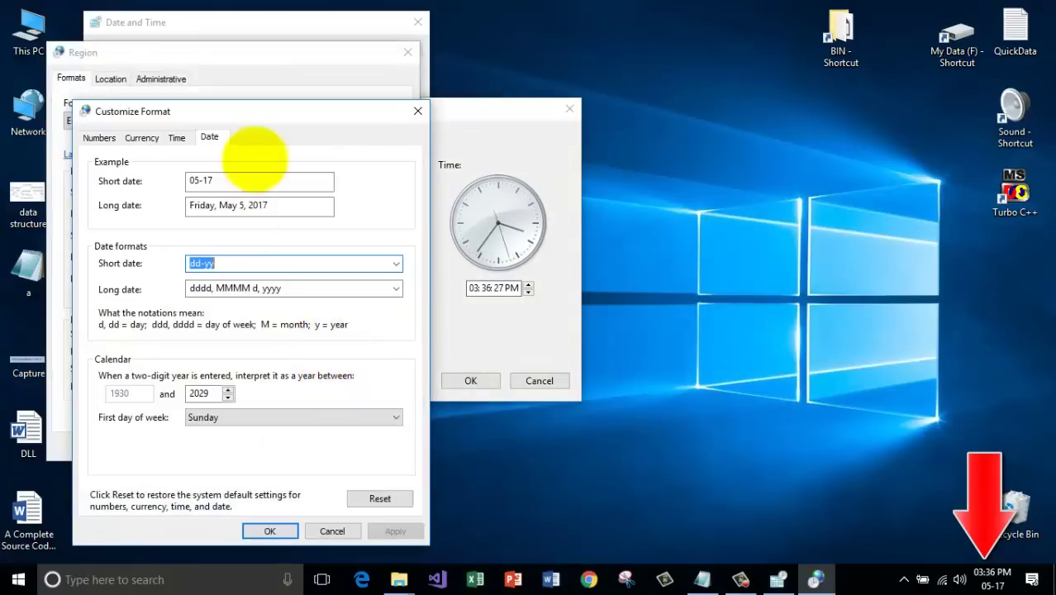
Apply short date formats d, dd, then ddd so the date reads Fri.
left_click_drag(239, 111, 527, 74)
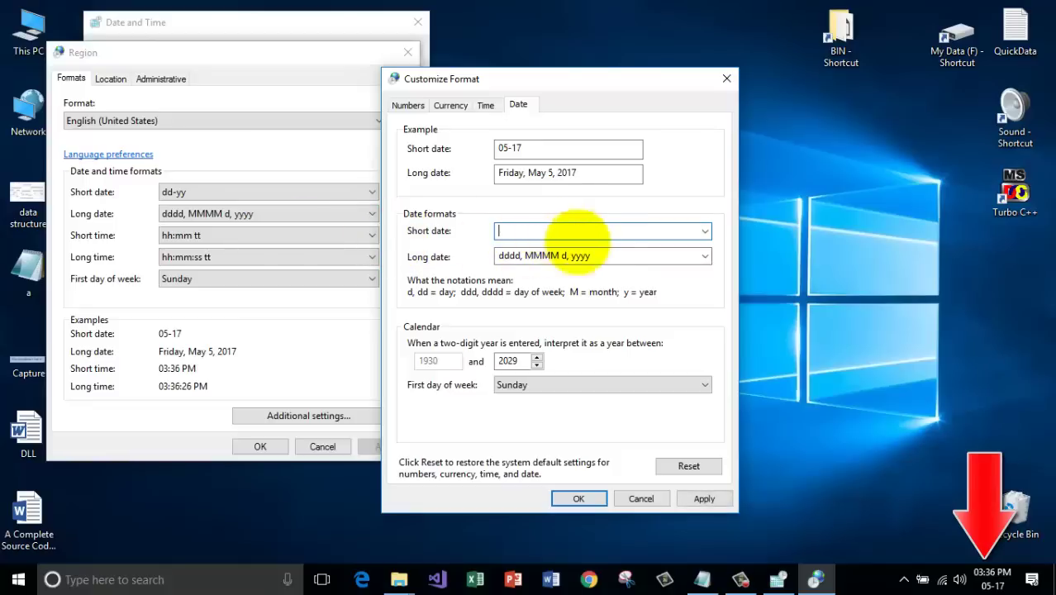
type("d")
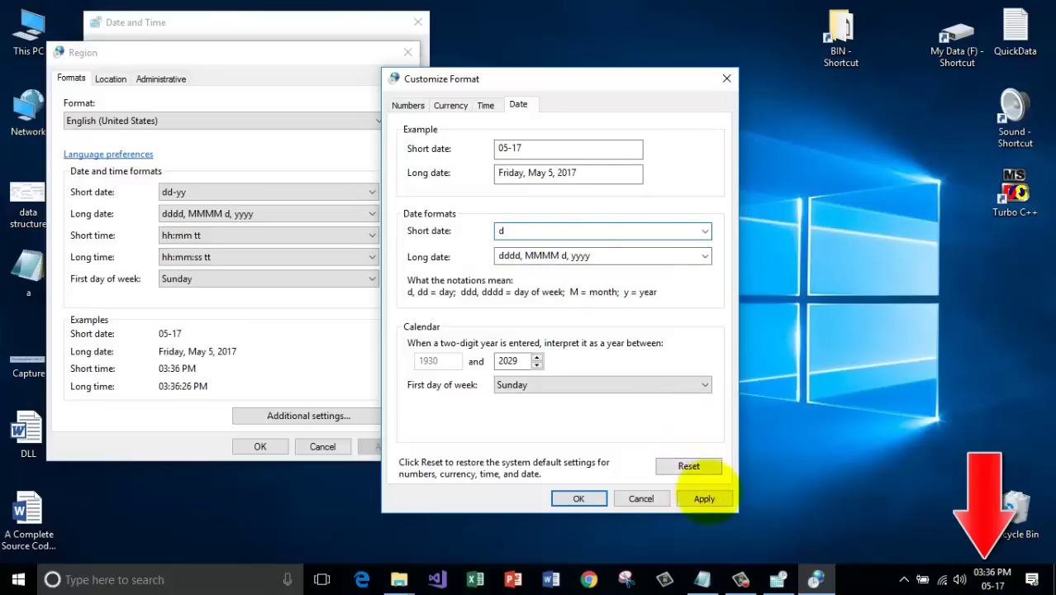
left_click(704, 498)
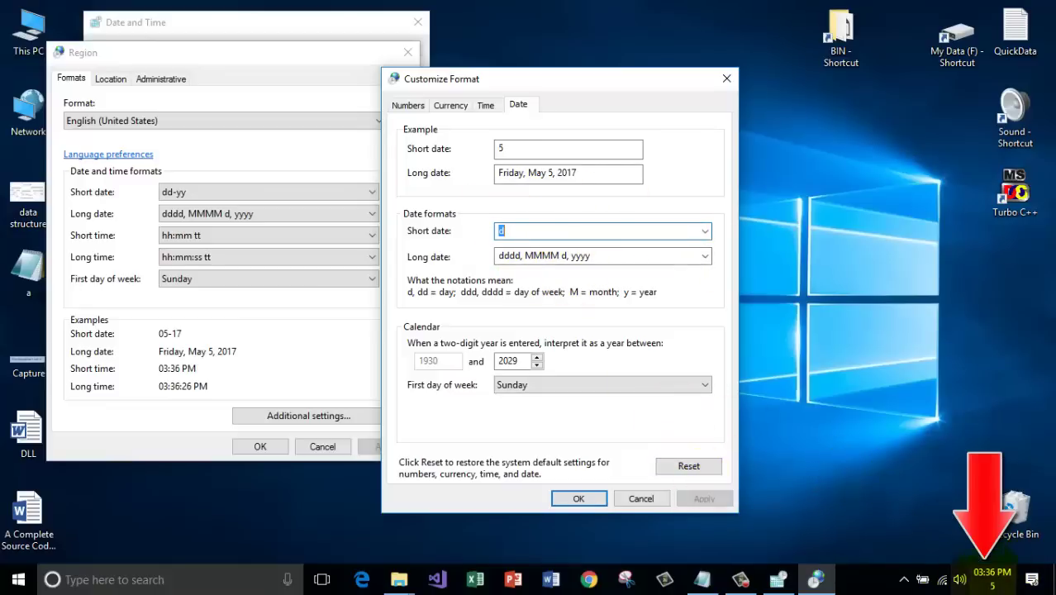
mouse_move(991, 572)
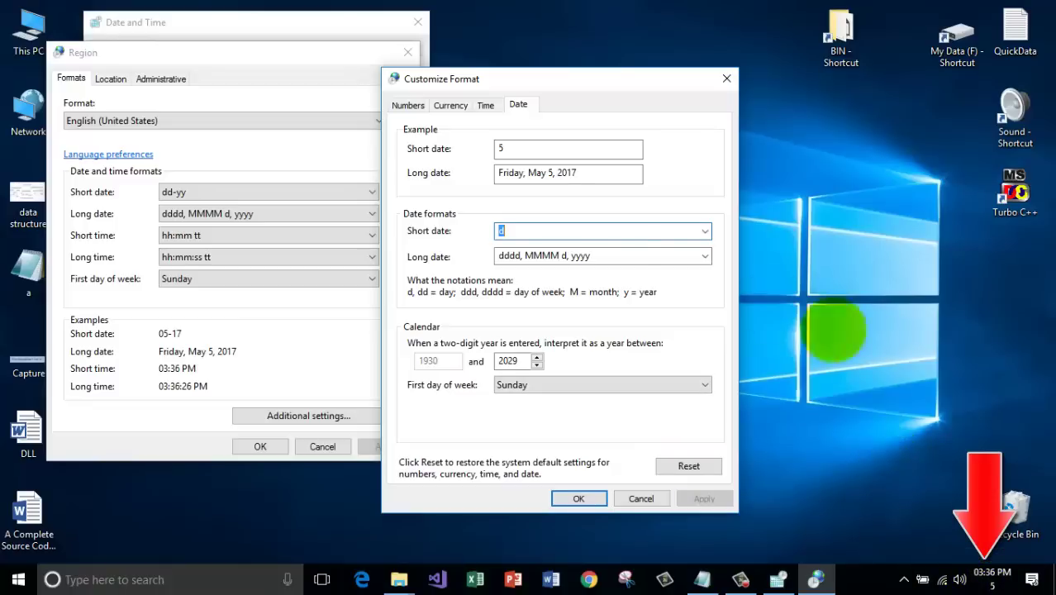
left_click(522, 228)
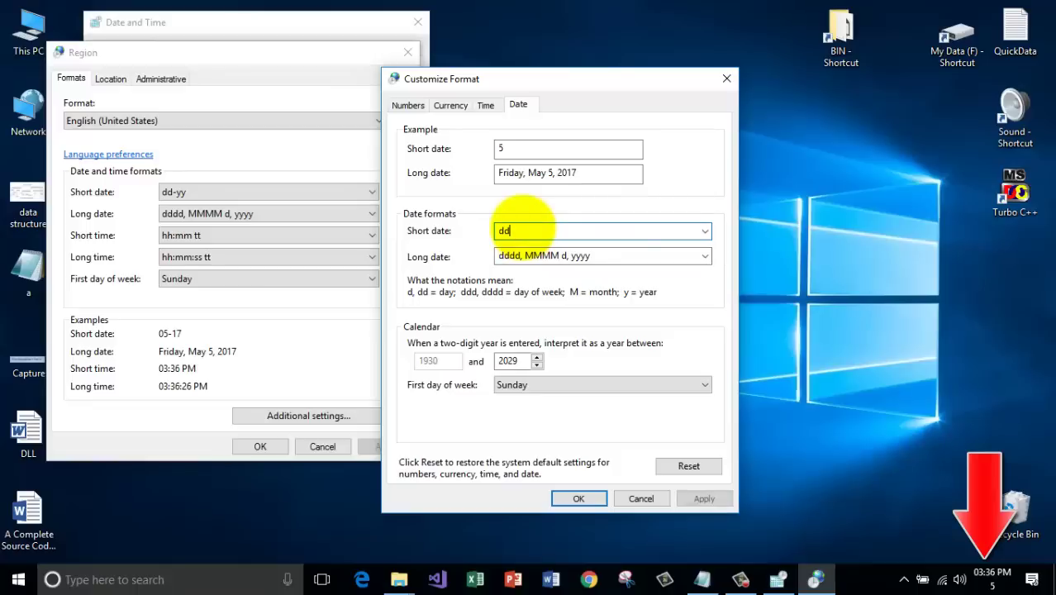
type("d")
left_click(704, 498)
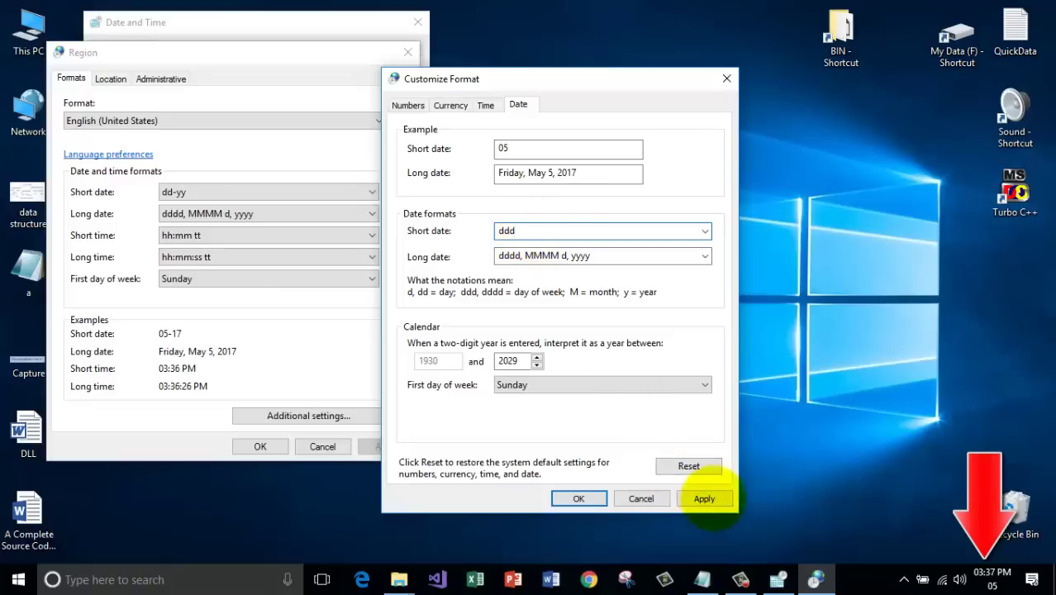
left_click(703, 498)
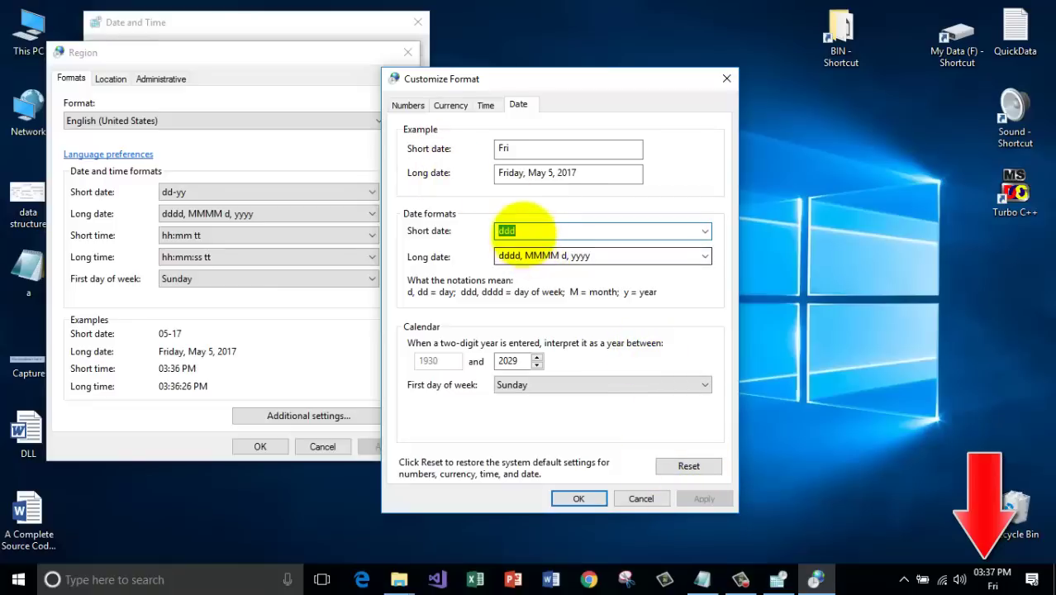
Try short dates dddd, ddd-dd and ddd-dd-y, then confirm ddd-ddd-y with Enter.
type("d")
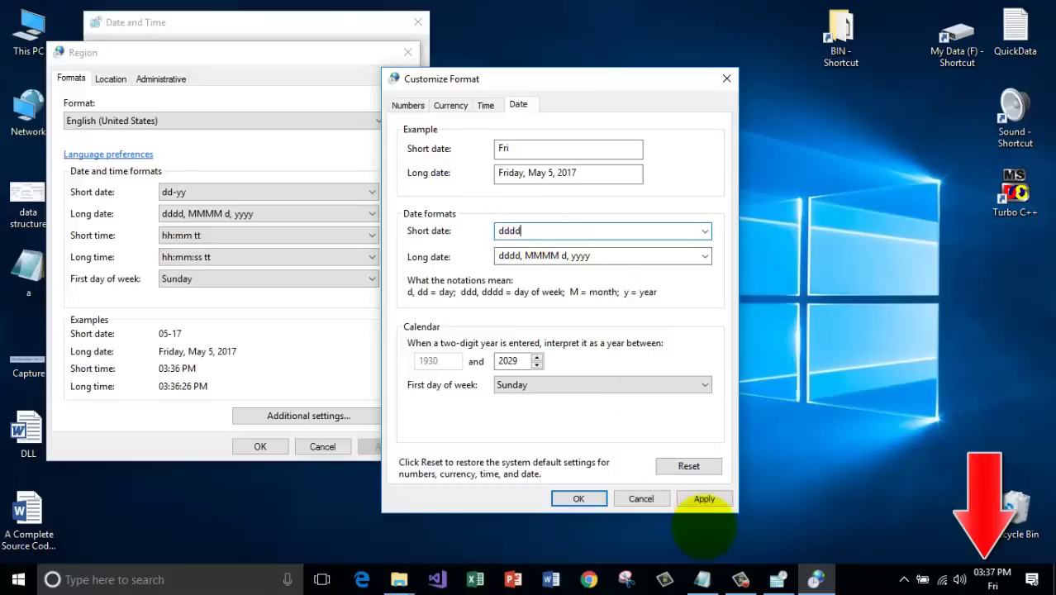
left_click(703, 498)
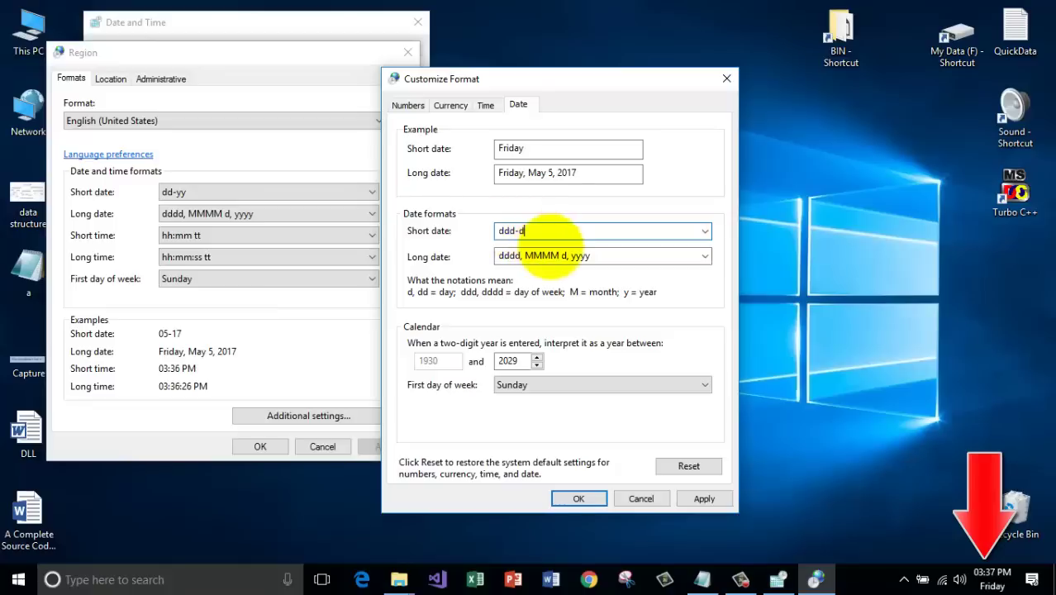
type("d")
left_click(704, 498)
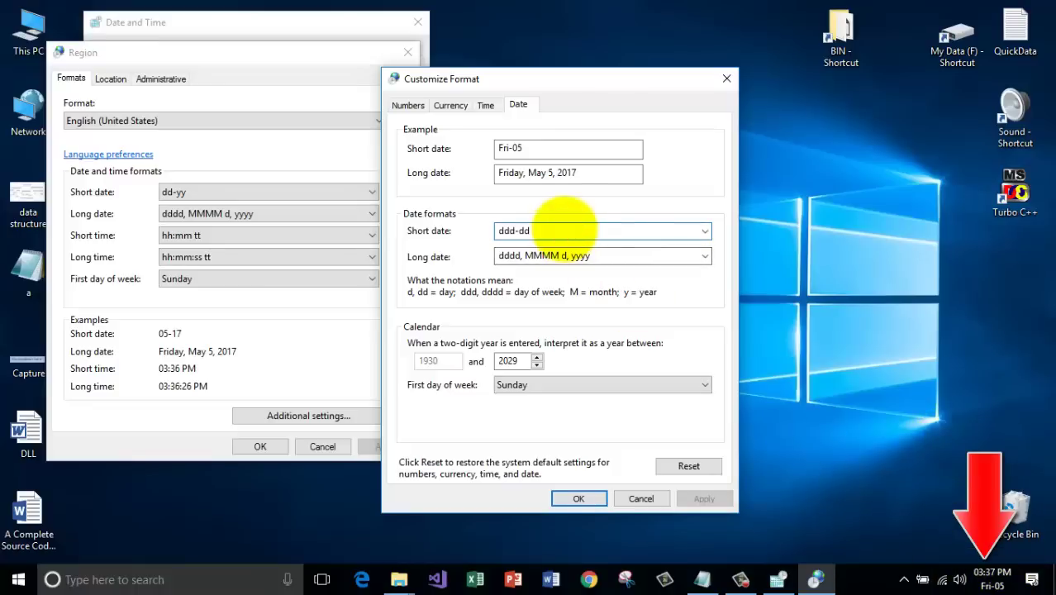
type("y")
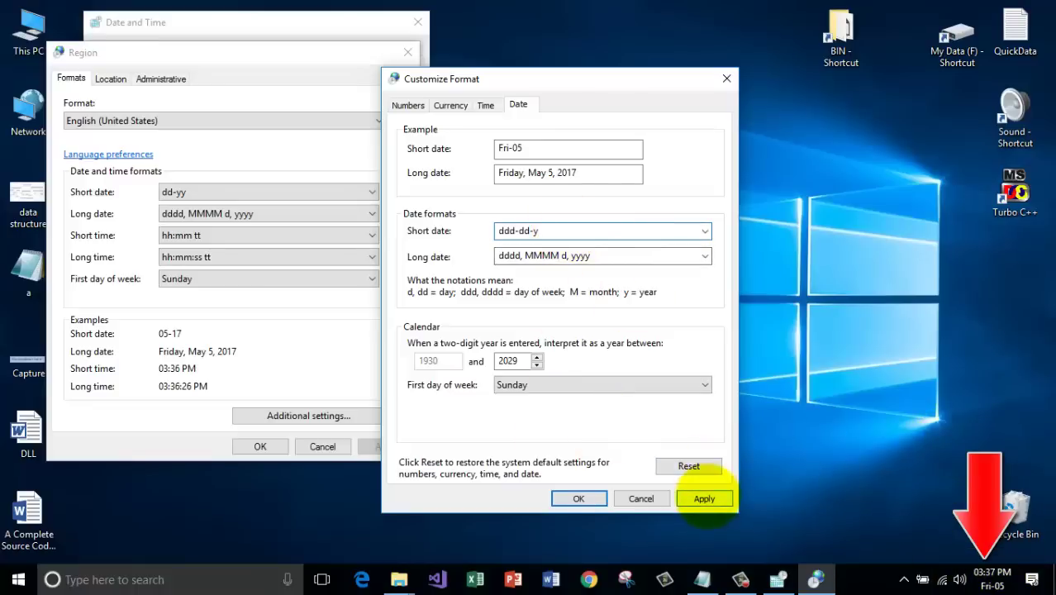
left_click(704, 498)
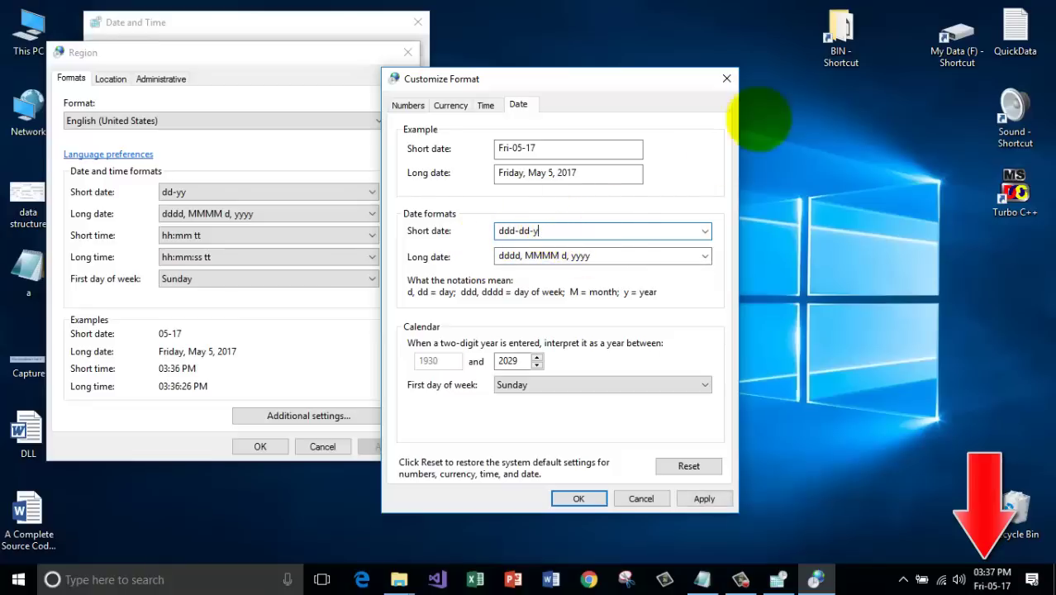
left_click(527, 232)
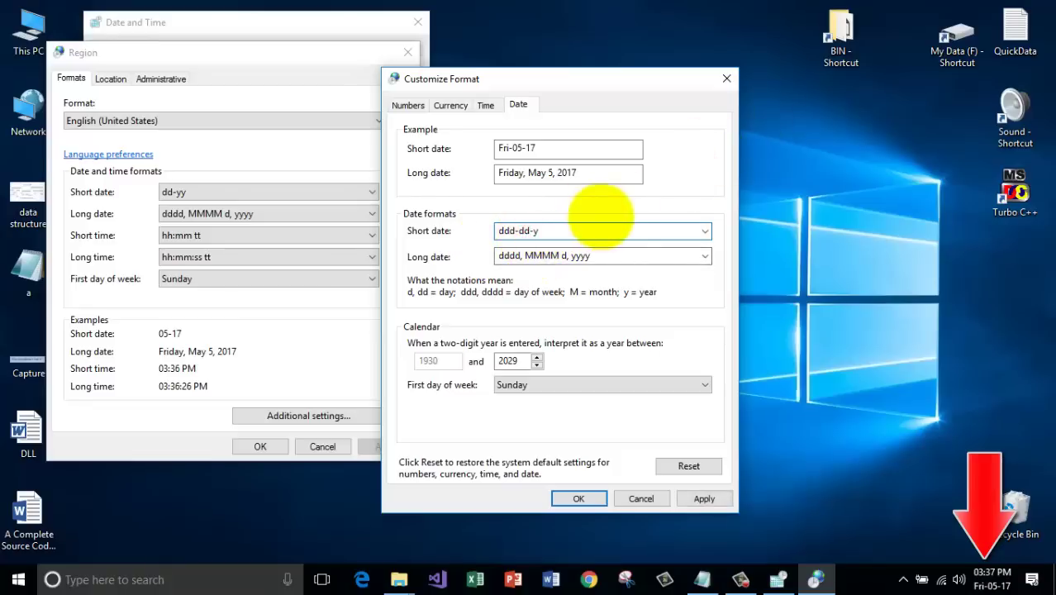
key("Return")
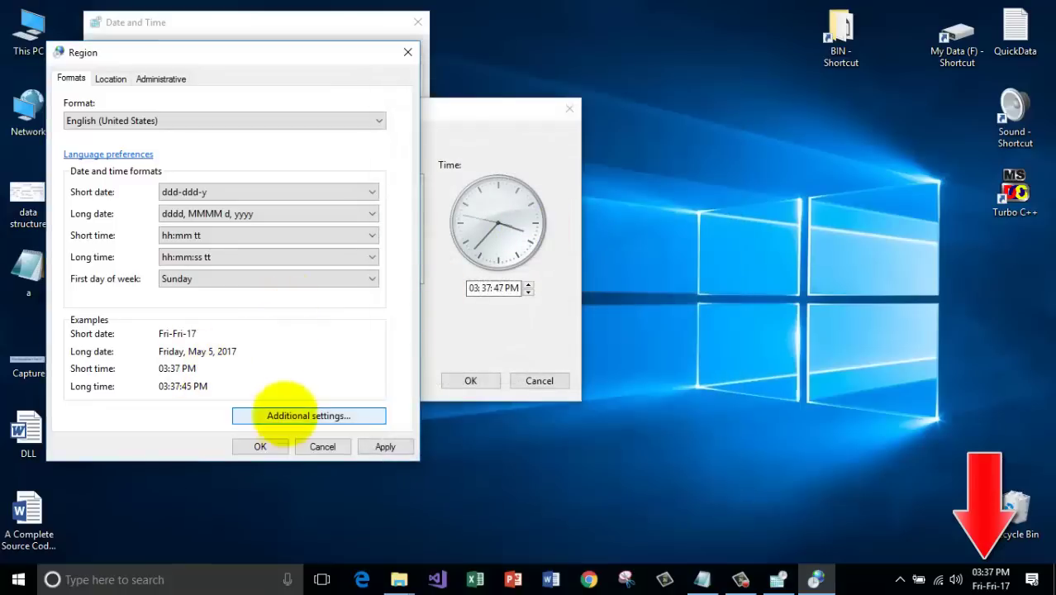
Reopen Customize Format and apply short dates ddd-d-M-y, ddd-d-MM-y, then ddd-d-MMM-y (Fri-5-May-17).
left_click(330, 447)
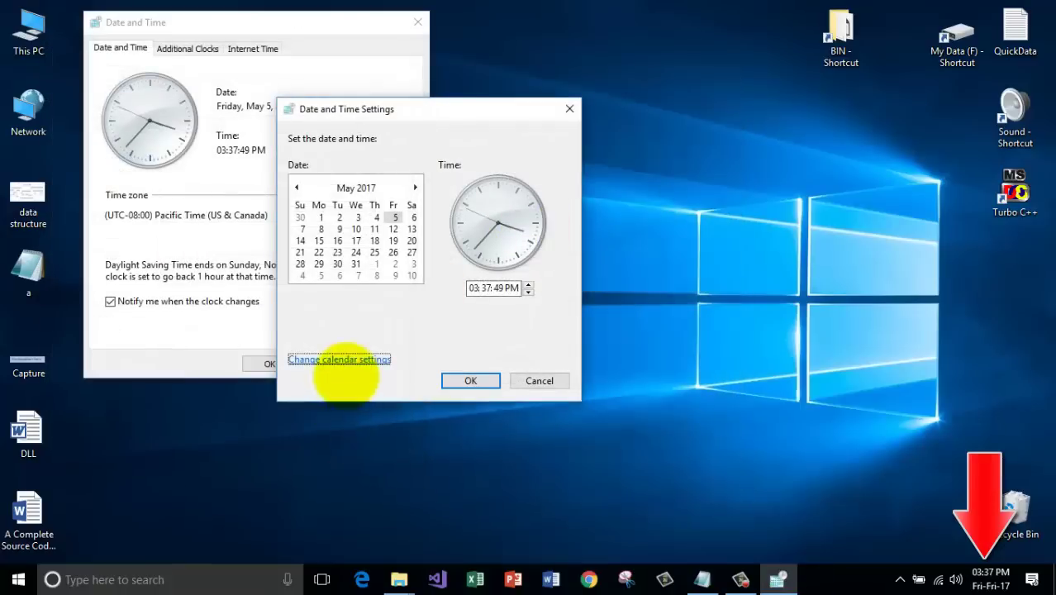
left_click(364, 358)
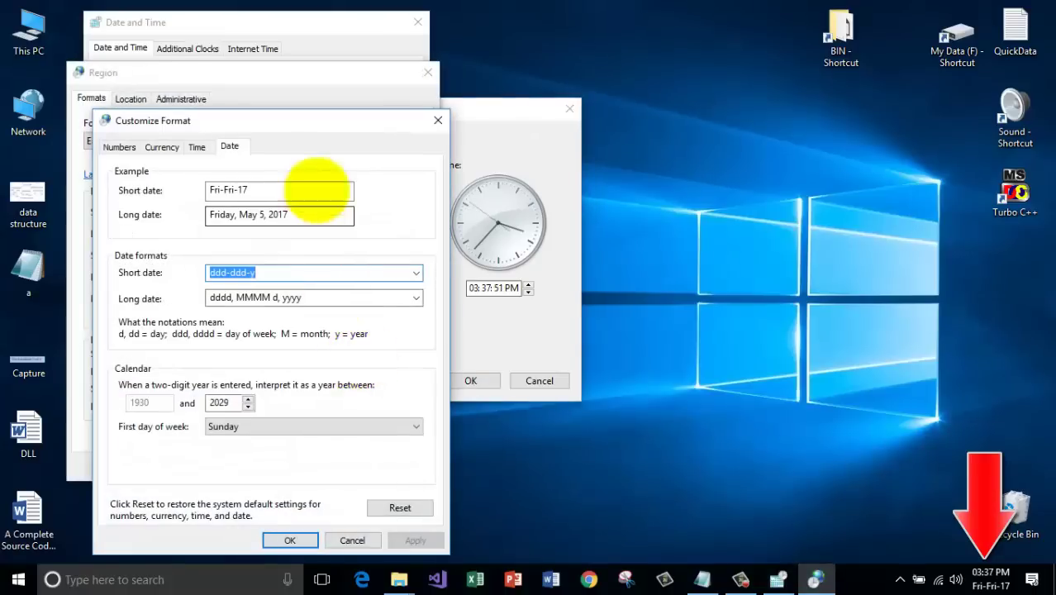
left_click_drag(308, 119, 648, 53)
double_click(579, 206)
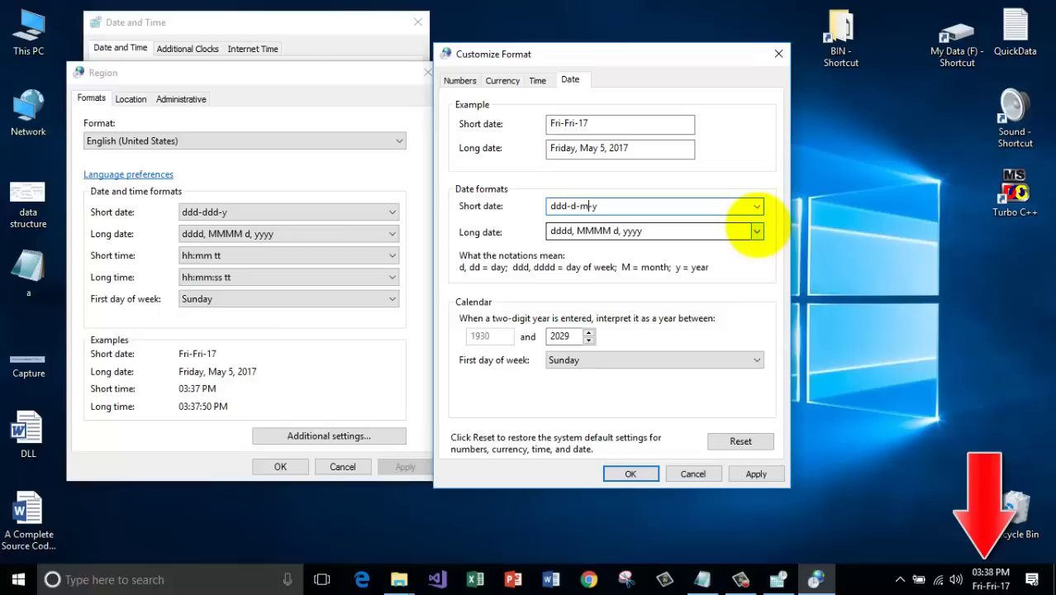
left_click(755, 473)
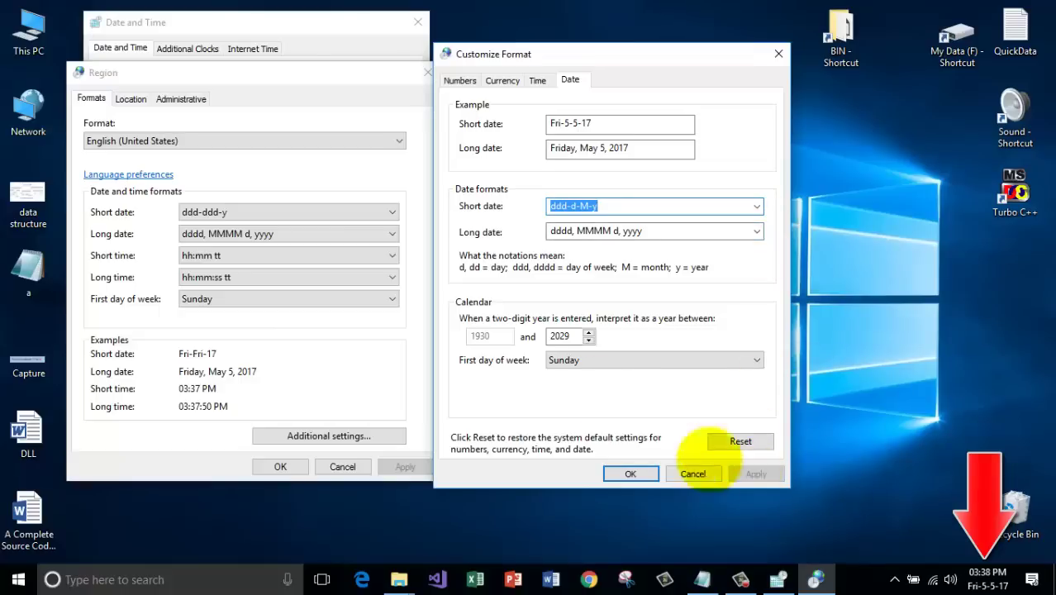
left_click(587, 207)
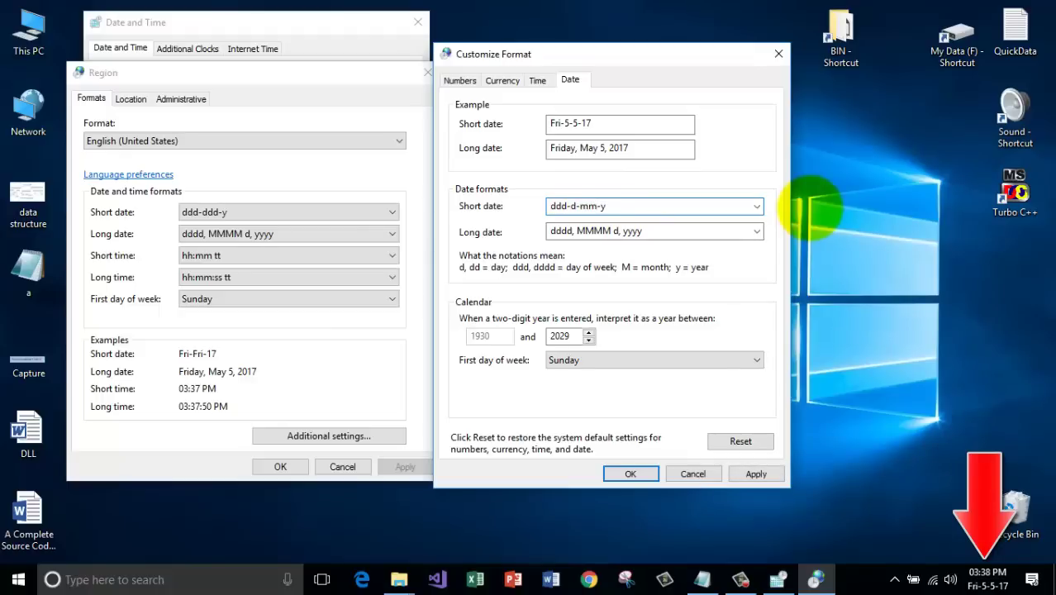
left_click(755, 473)
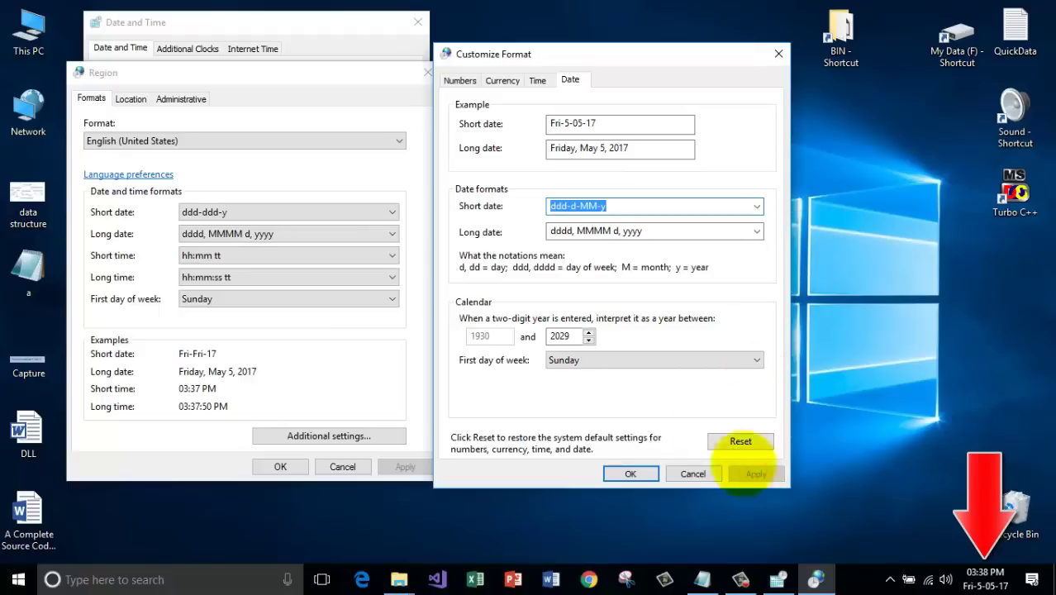
left_click(592, 206)
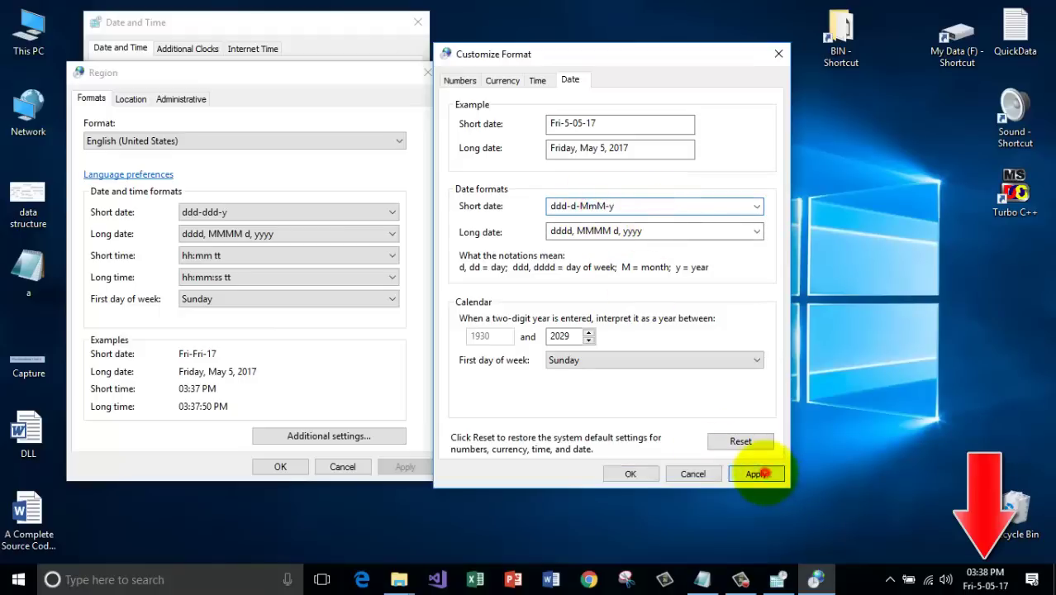
left_click(757, 473)
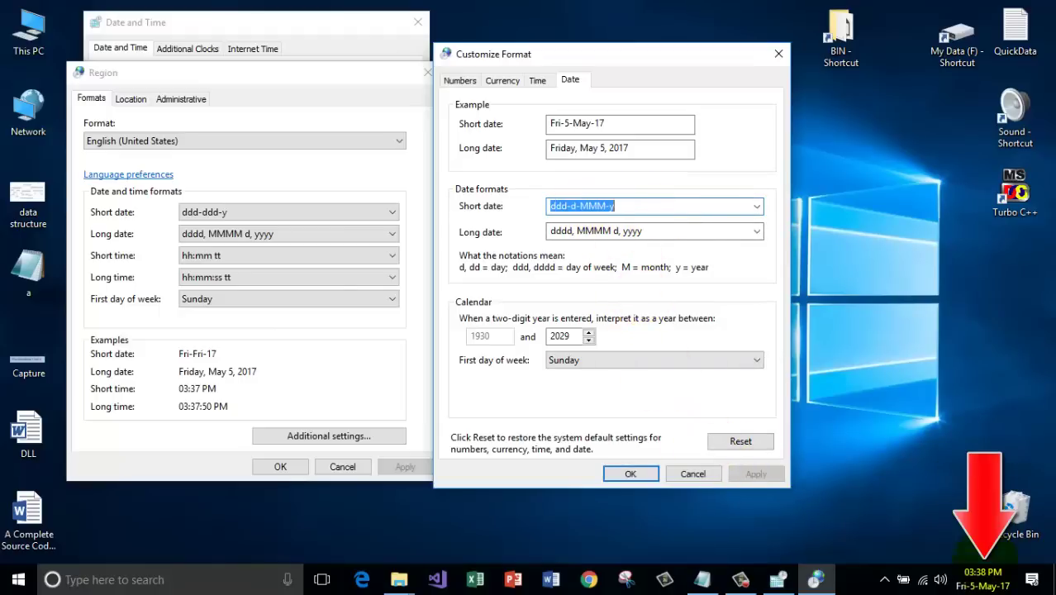
double_click(634, 121)
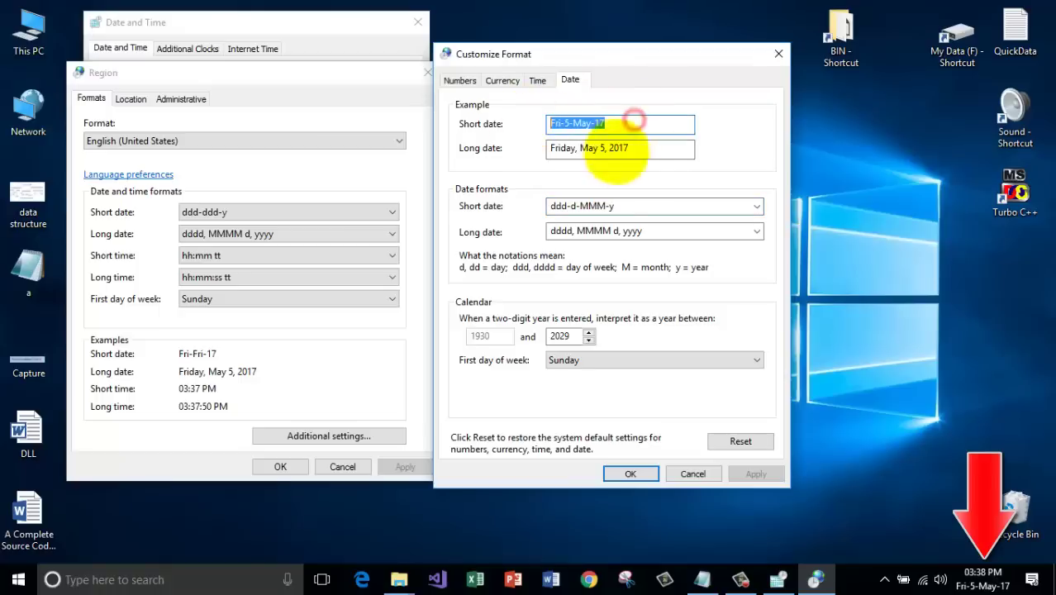
left_click(601, 123)
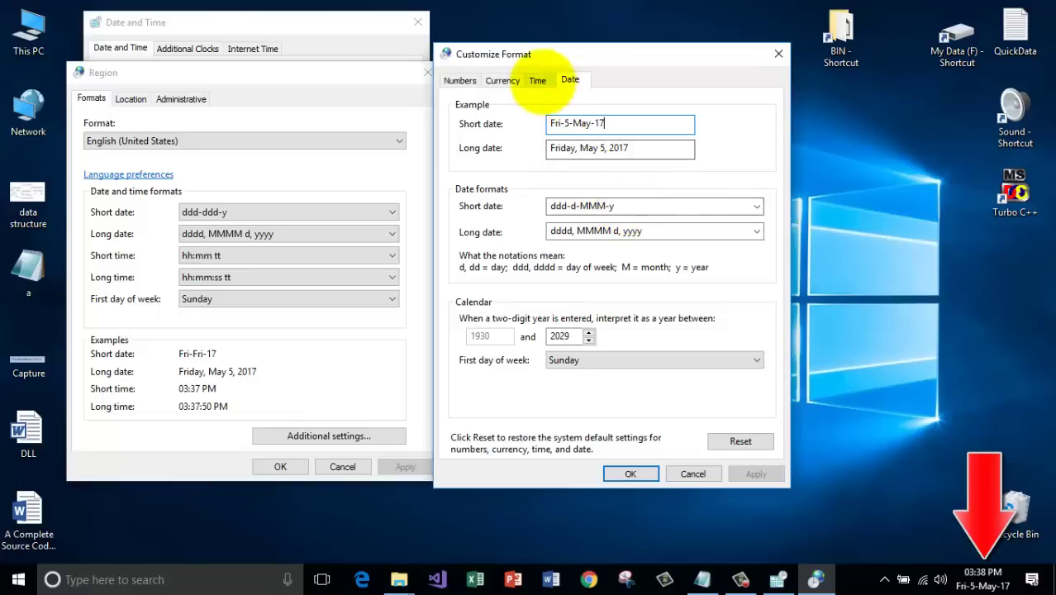
Set the short time format to hh:mm, then hh:mm tt, then hh : mm tt.
left_click(535, 79)
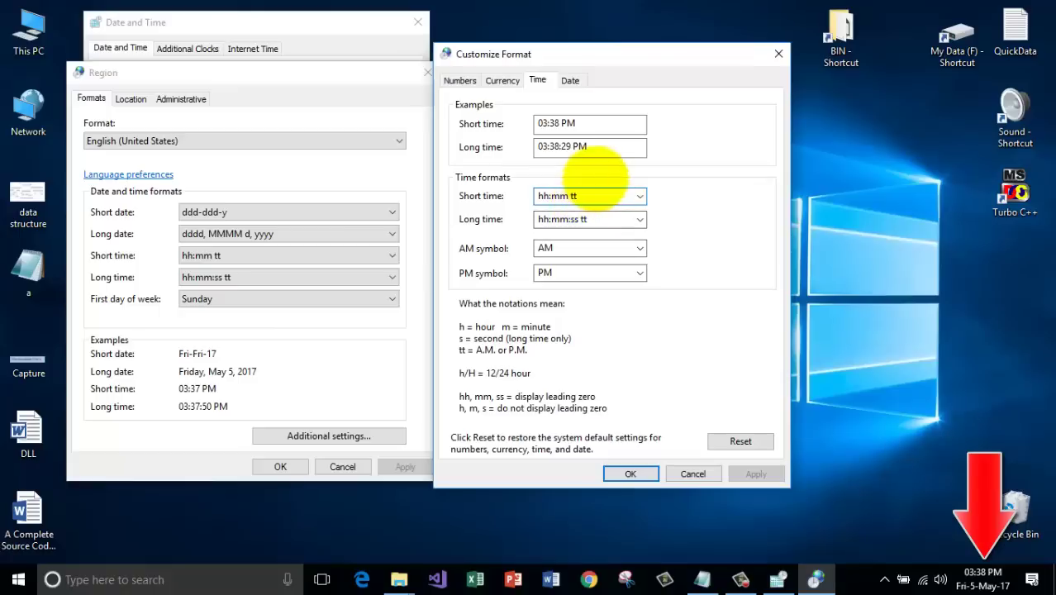
left_click(586, 197)
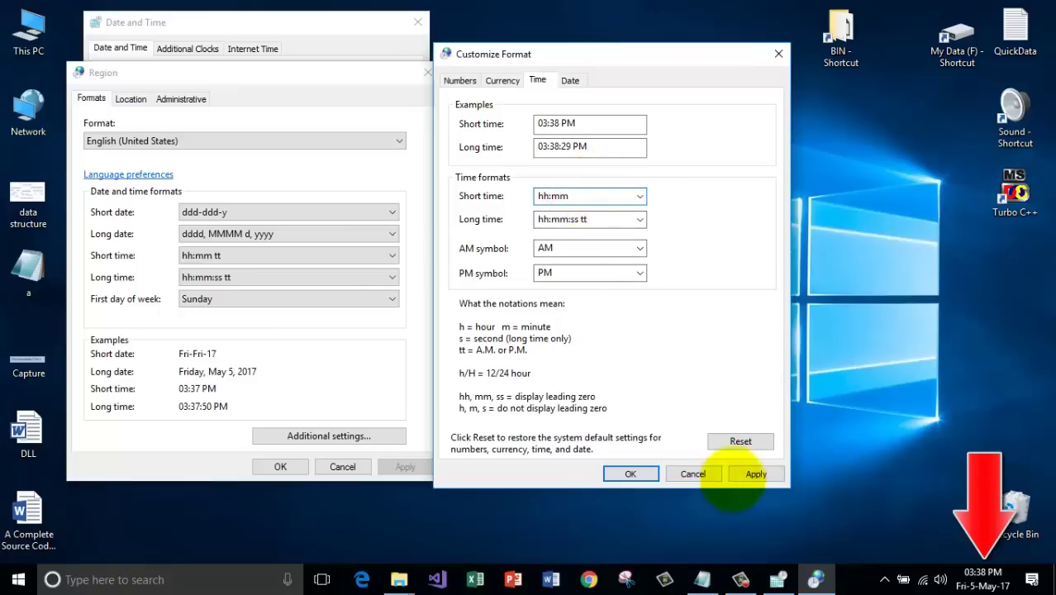
left_click(755, 474)
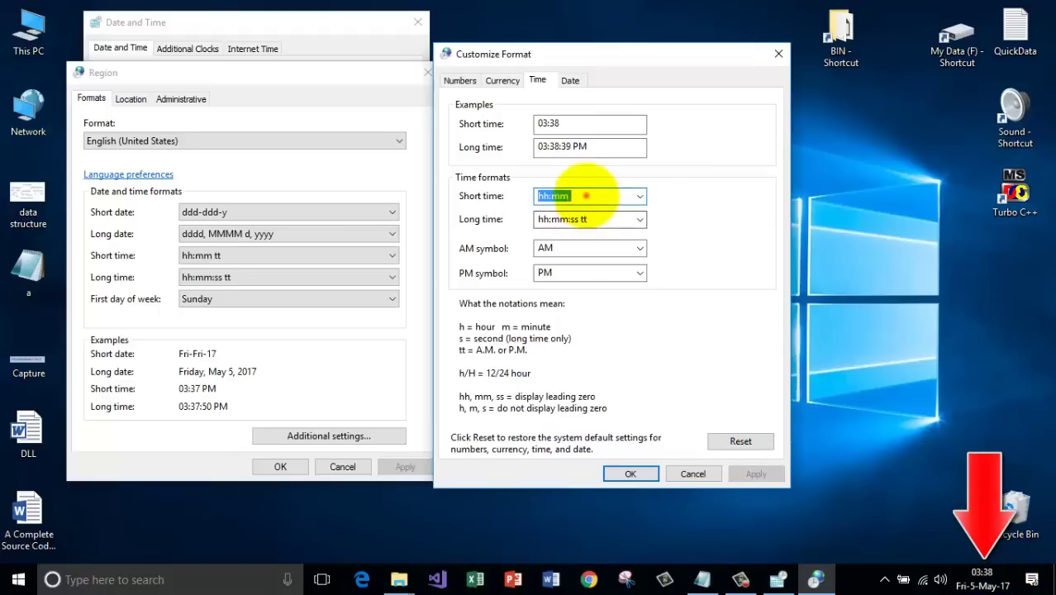
type("tt")
left_click(753, 473)
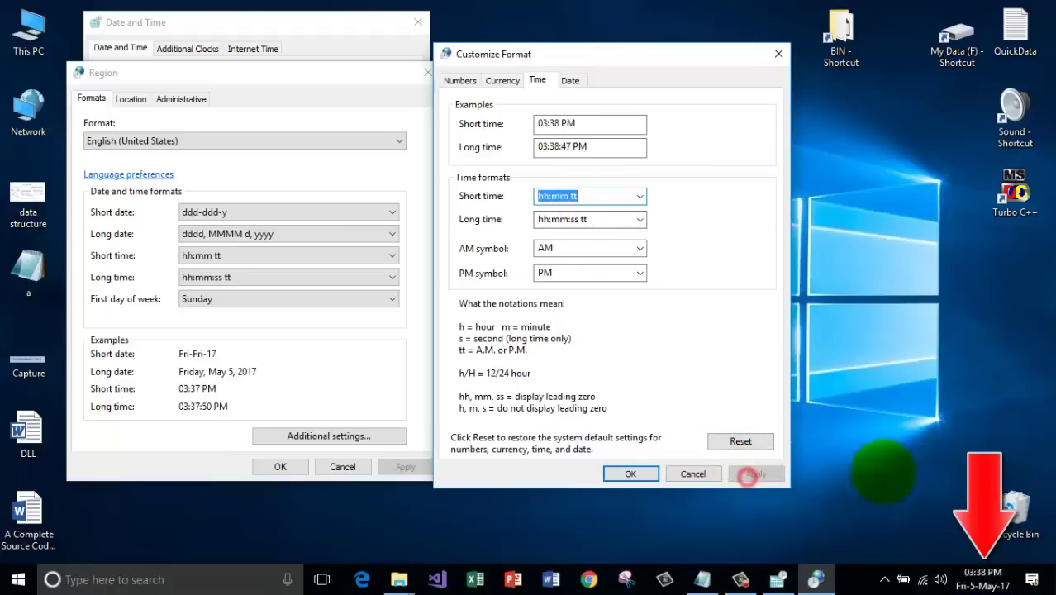
left_click(603, 199)
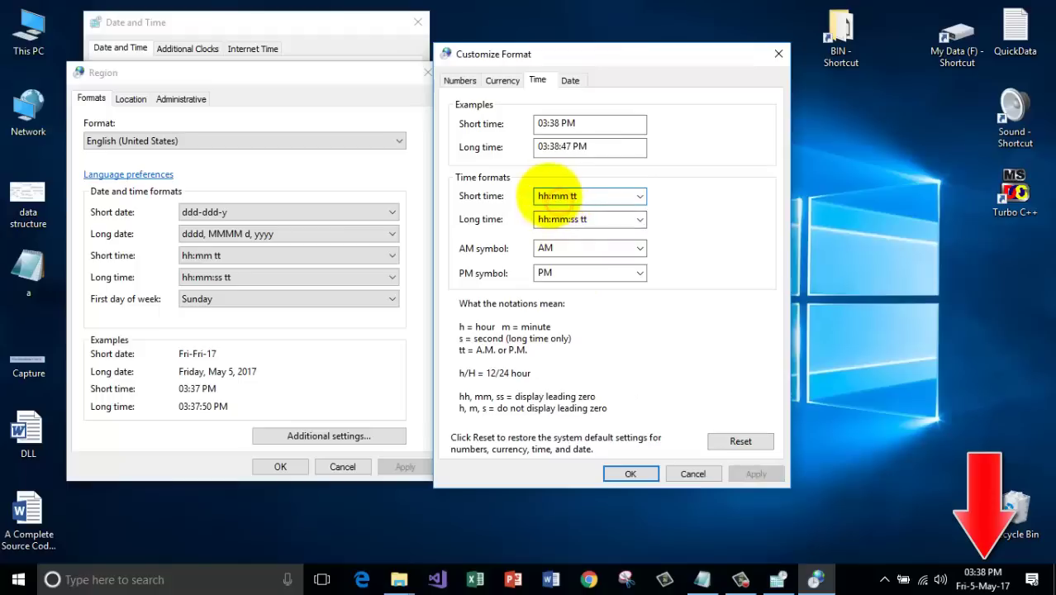
left_click(549, 196)
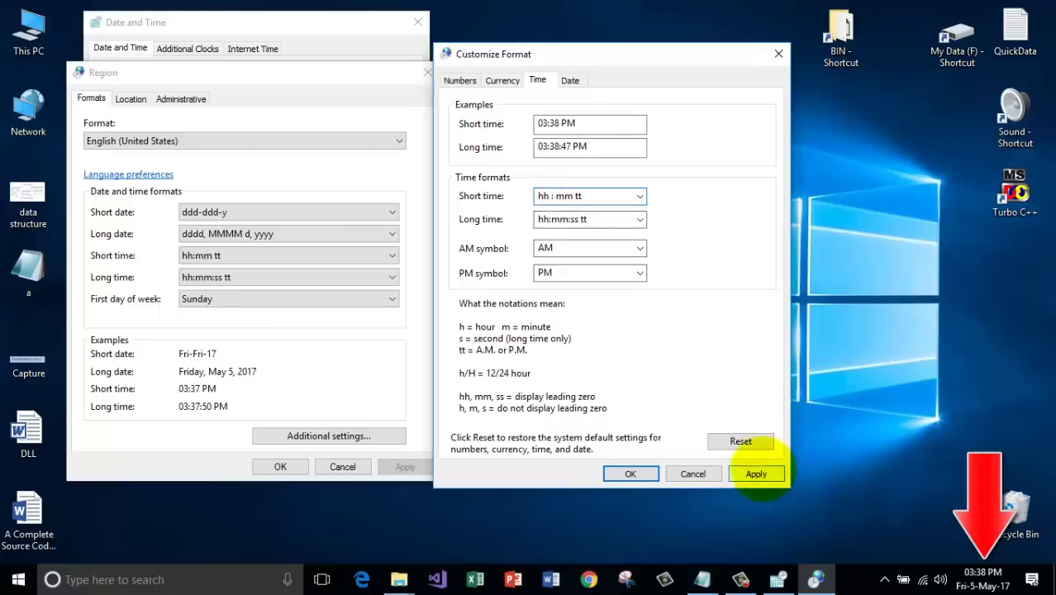
left_click(756, 473)
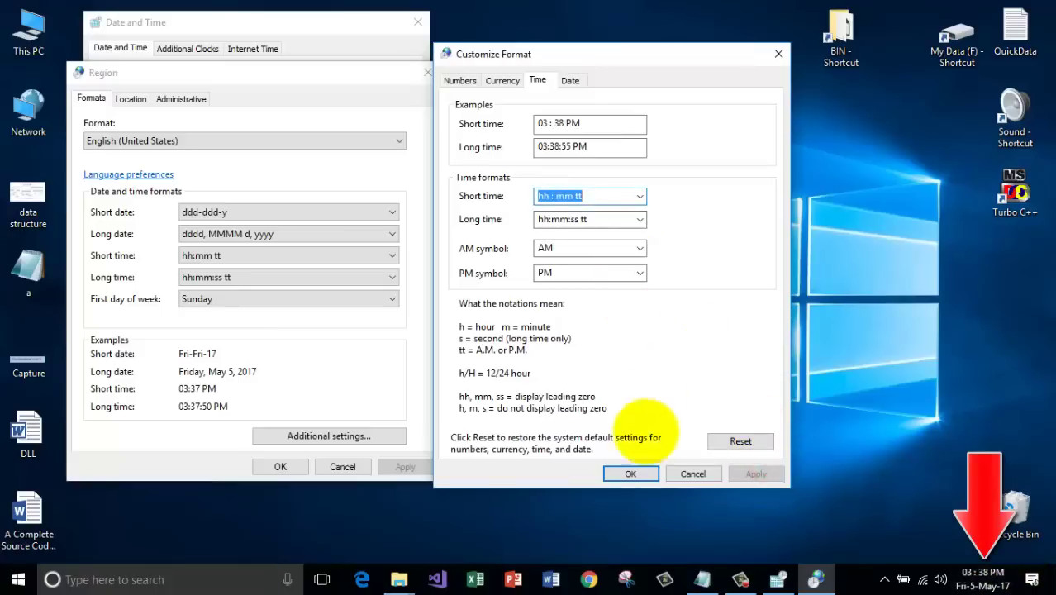
Close the Customize Format, Region and Date and Time windows with OK.
left_click(632, 473)
left_click(280, 466)
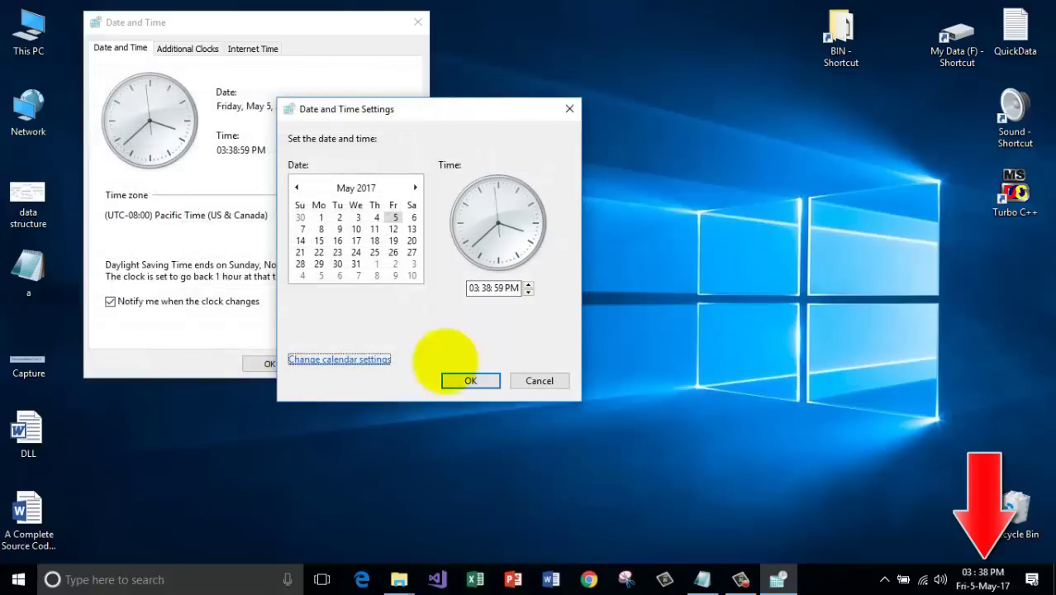
left_click(493, 380)
left_click(270, 364)
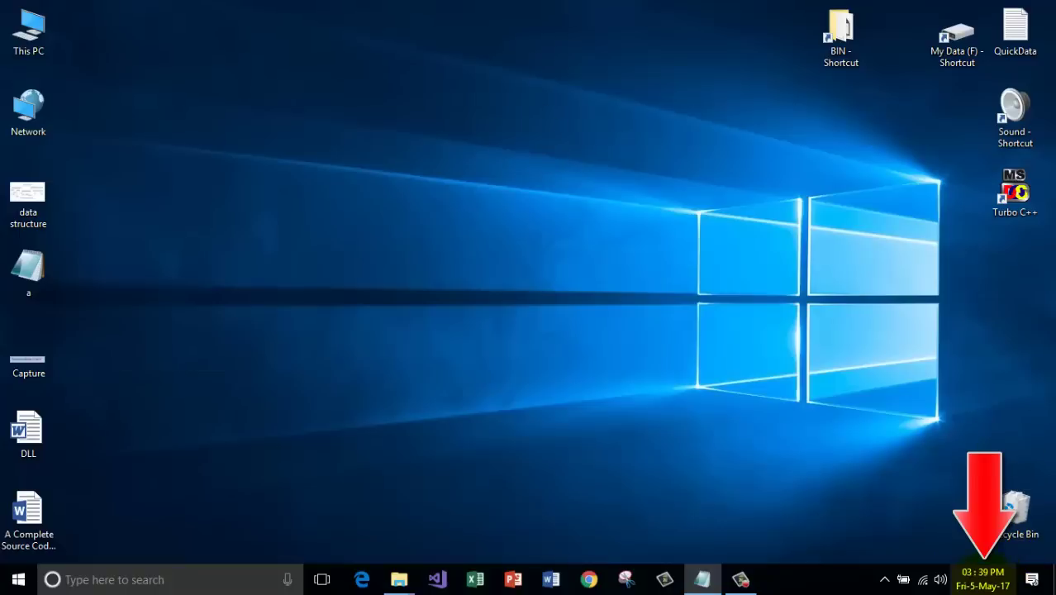
Open the Date and Time settings by searching for 'date' from the Start menu.
left_click(983, 572)
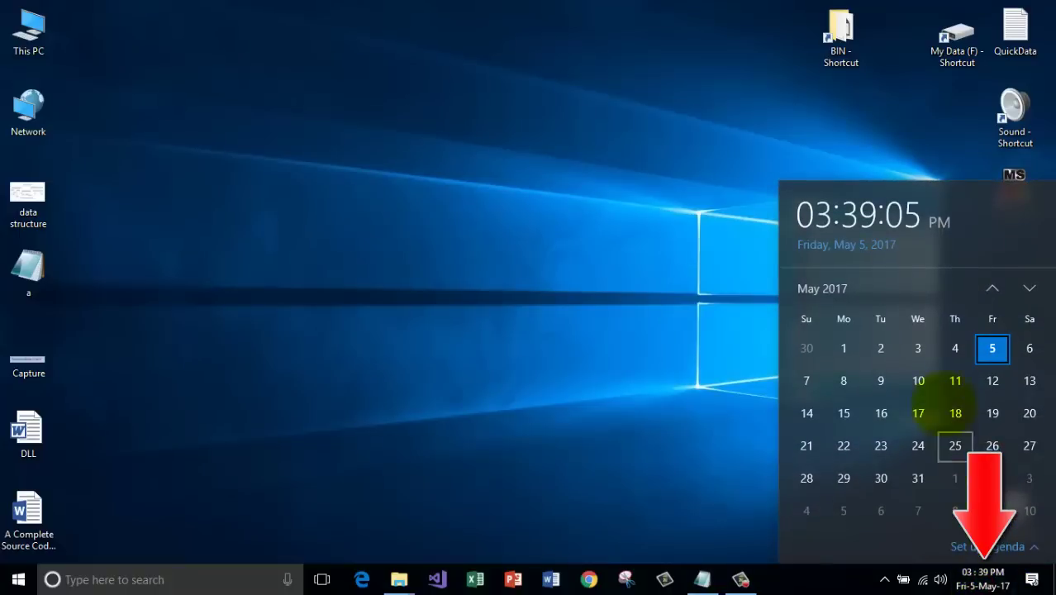
left_click(278, 425)
left_click(141, 578)
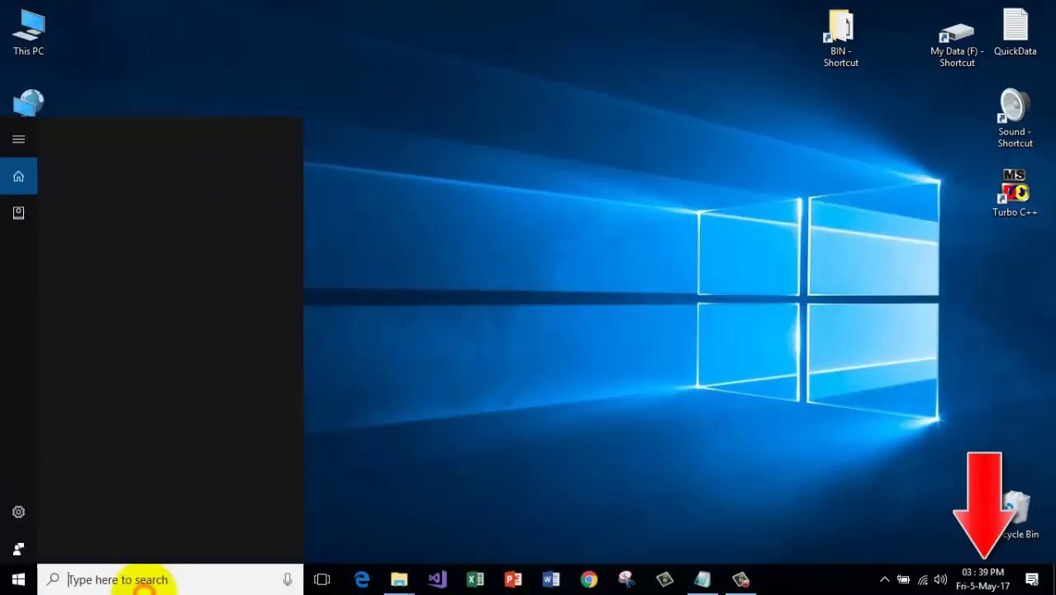
type("date")
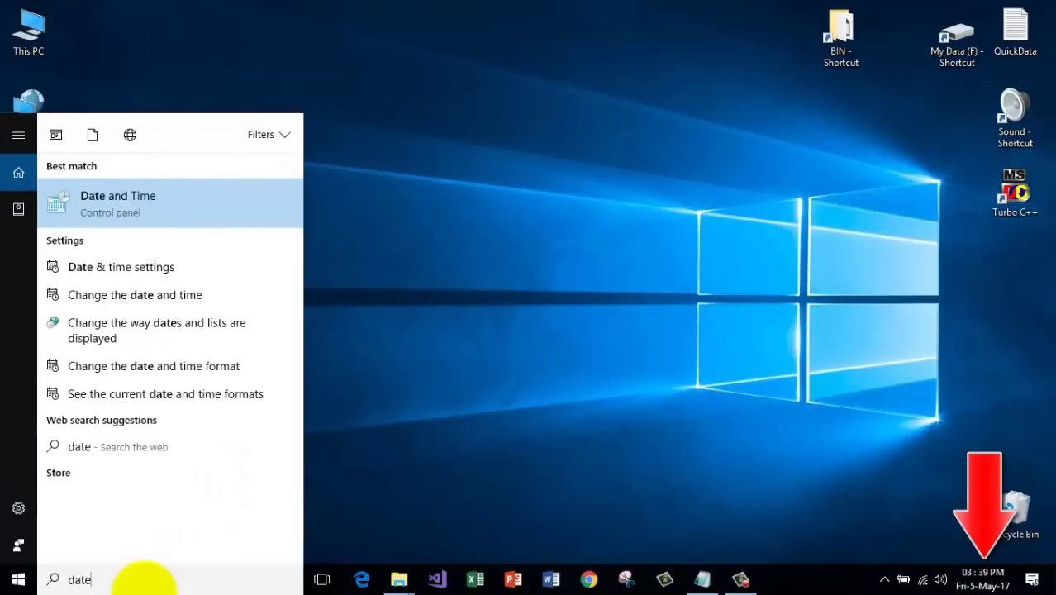
key("Return")
left_click(343, 240)
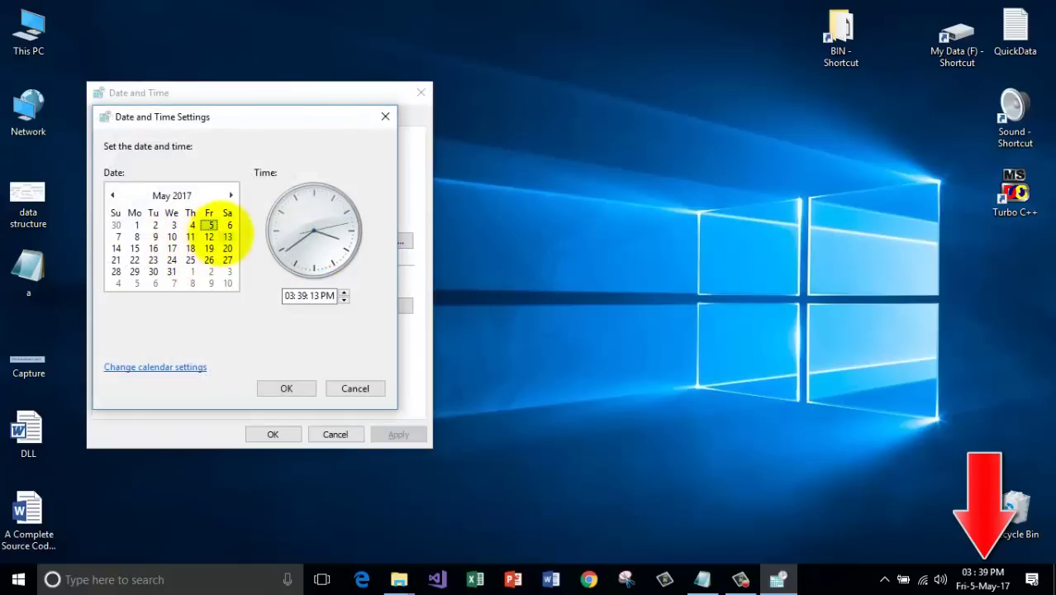
Try picking May 6, then June 2017, in the date calendar.
left_click(228, 224)
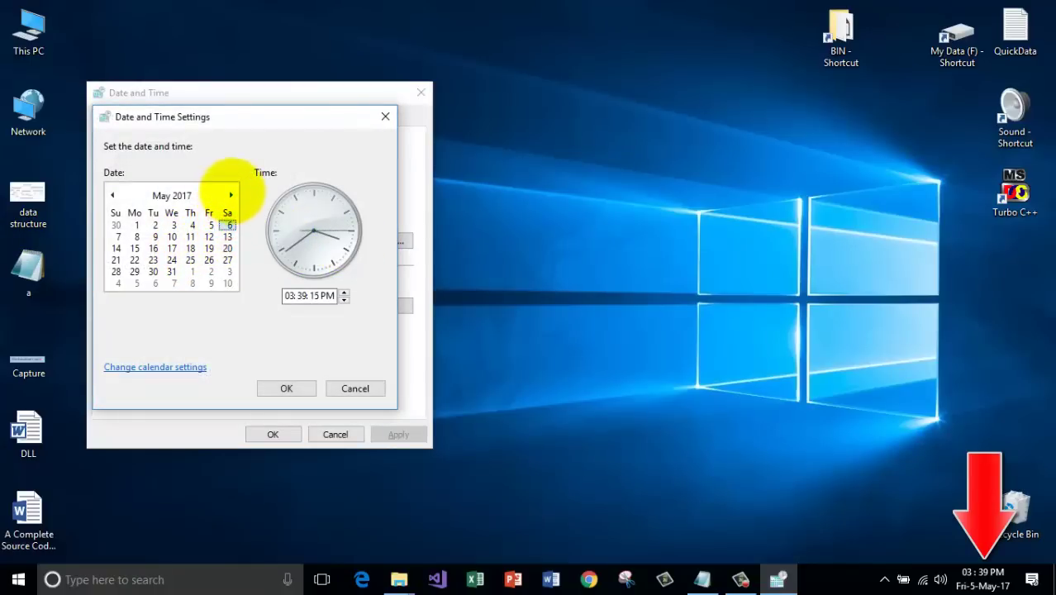
left_click(170, 193)
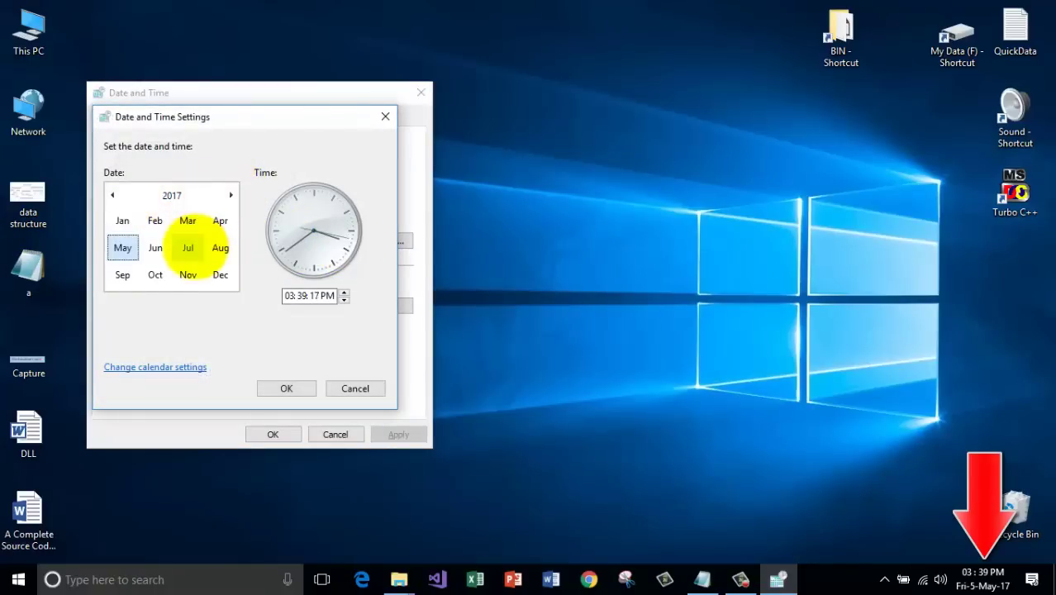
left_click(154, 246)
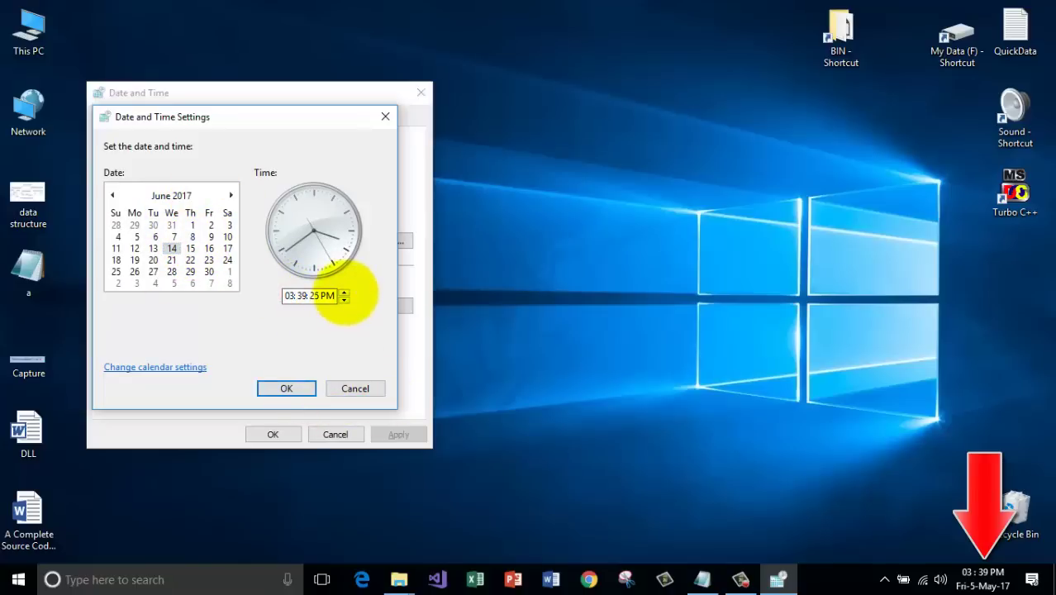
Try the time at 04:39 and toggle AM/PM, then cancel both dialogs without applying.
left_click(344, 292)
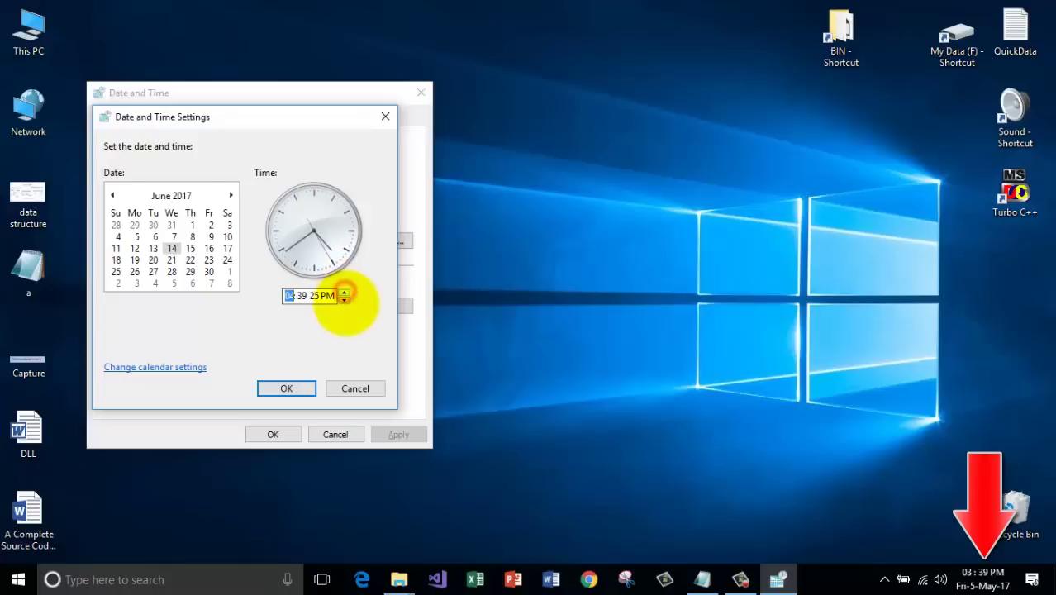
left_click(302, 295)
left_click(344, 291)
left_click(344, 292)
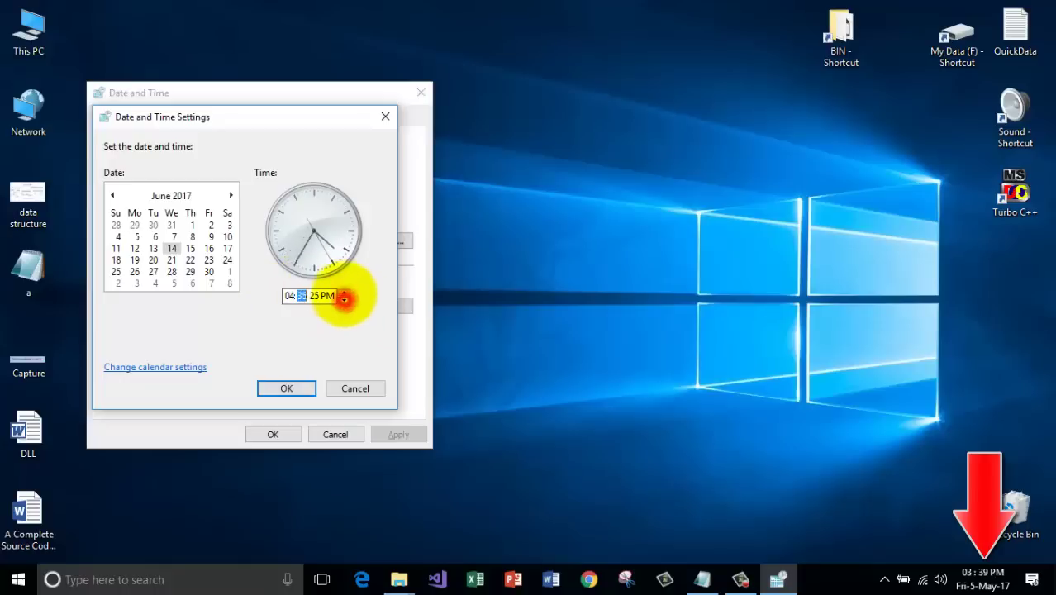
left_click(343, 292)
left_click(344, 291)
left_click(343, 292)
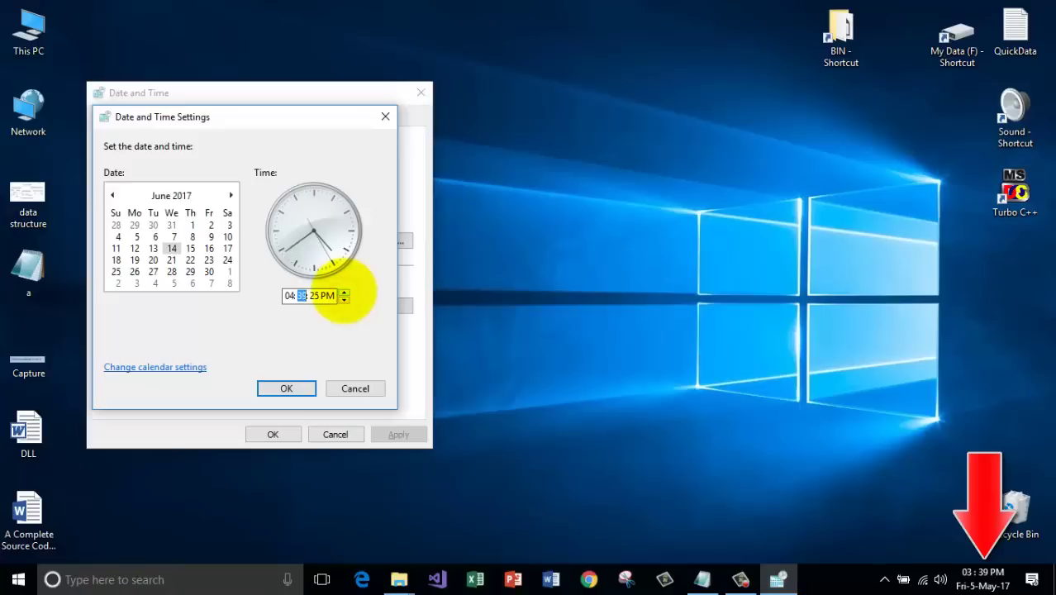
left_click(331, 295)
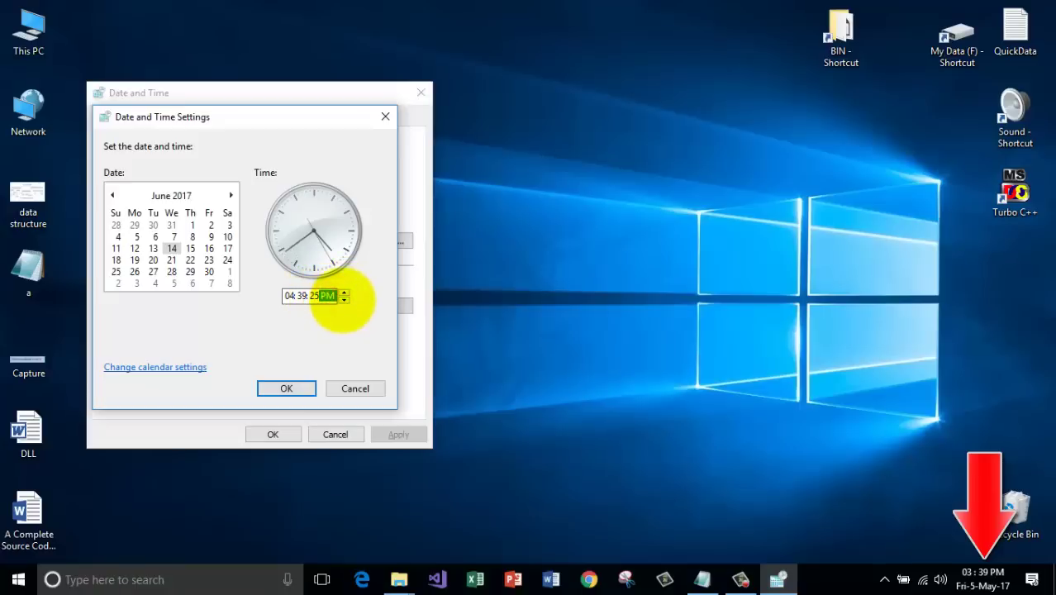
left_click(343, 292)
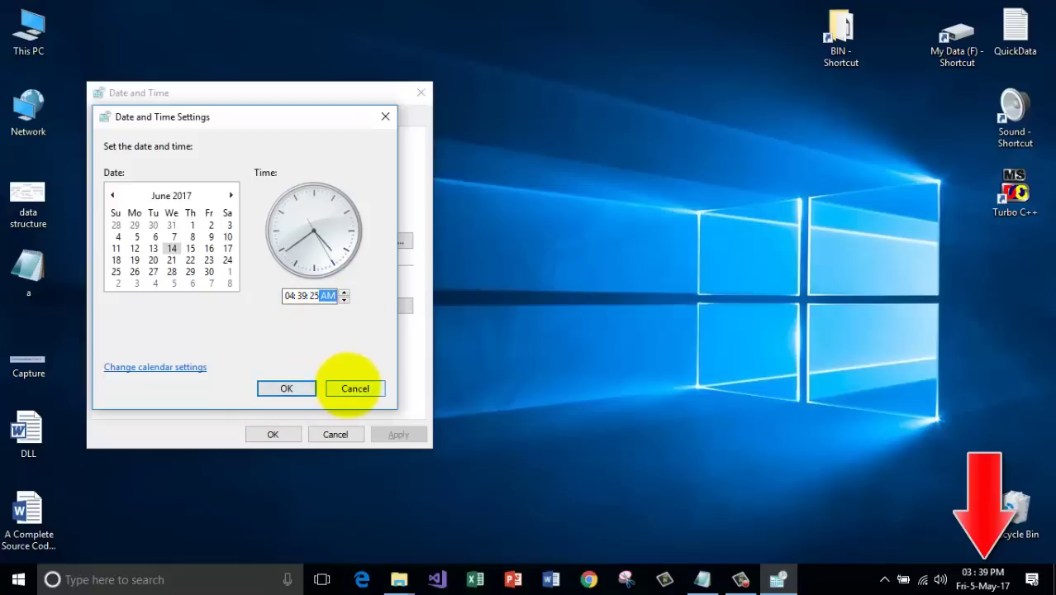
left_click(353, 388)
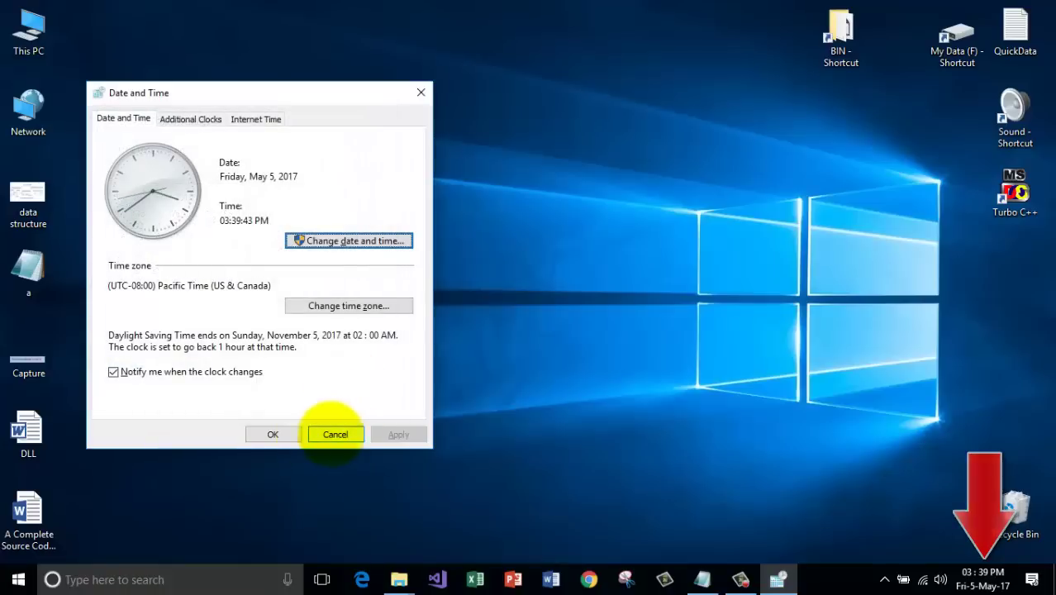
left_click(343, 434)
Restore Notepad, delete the '2. Set/reset - date/time' line, and minimize it again.
left_click(701, 579)
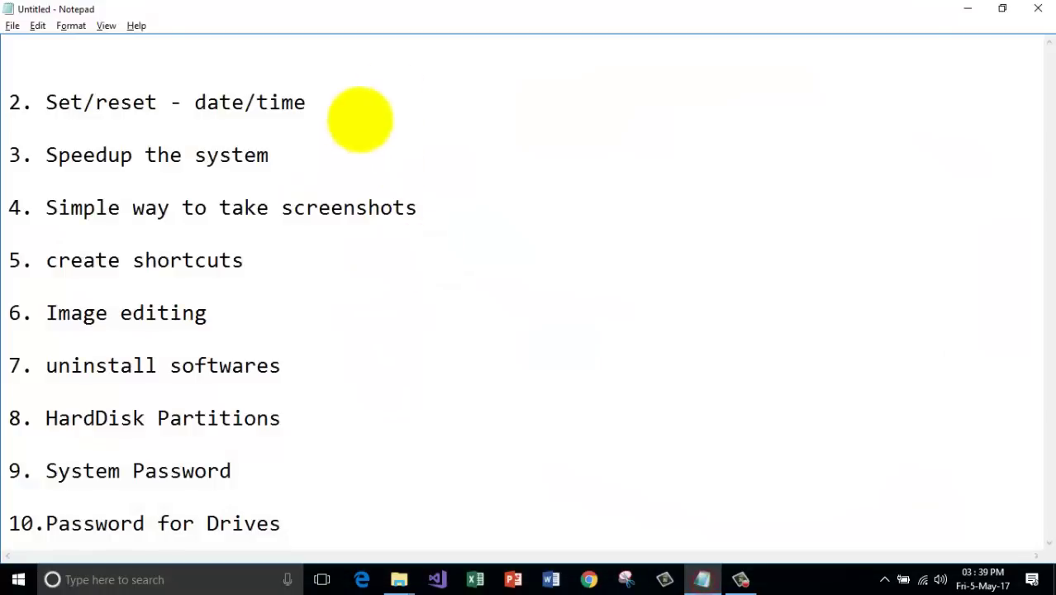
left_click_drag(352, 95, 12, 65)
key("Delete")
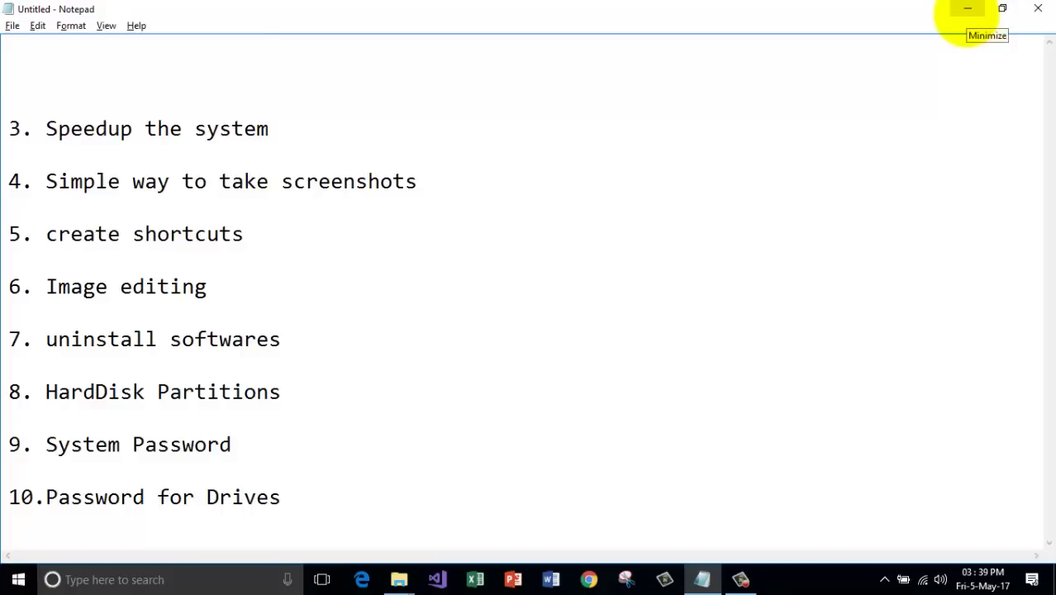
left_click(967, 8)
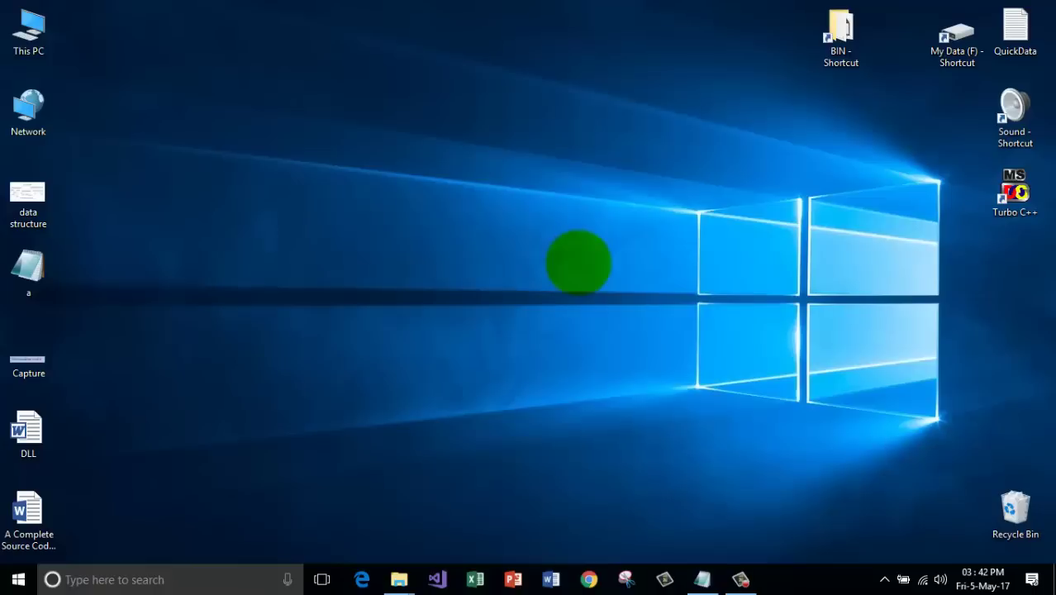
Open the Run dialog, move it toward the centre, and replace its command with %temp%.
key("super+r")
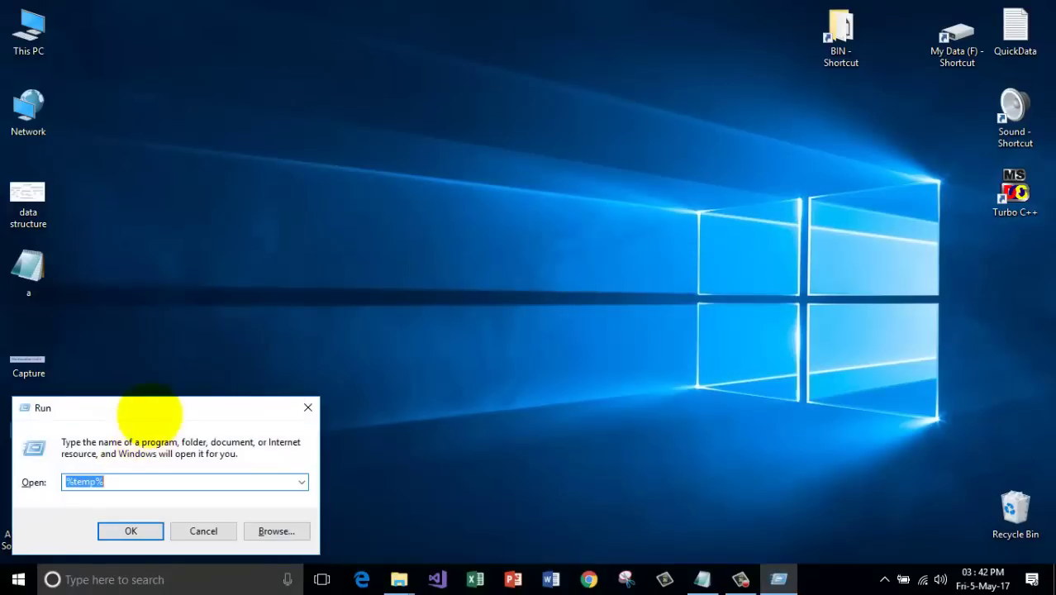
left_click_drag(149, 413, 314, 300)
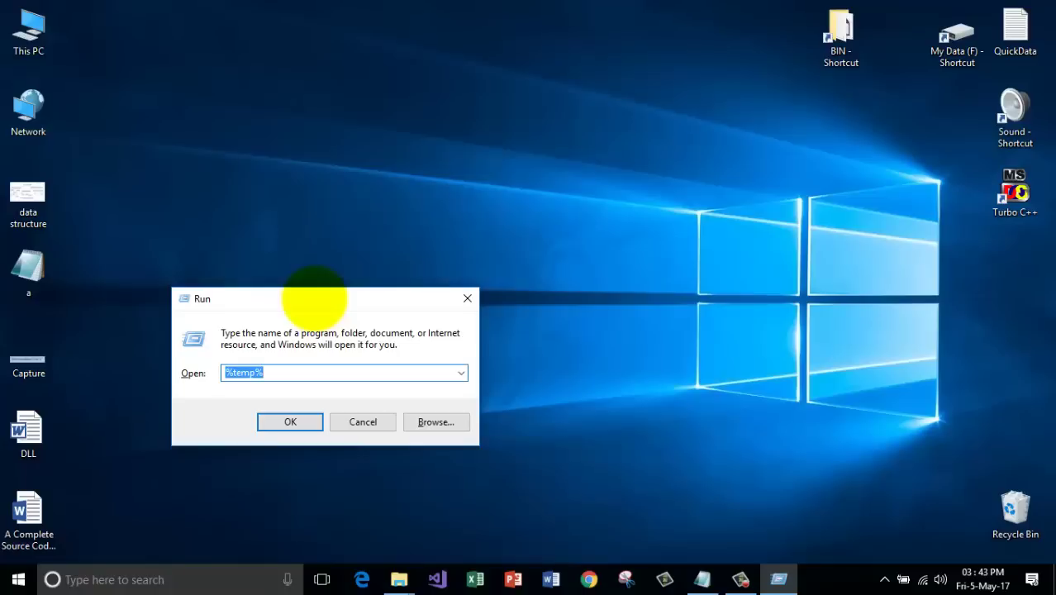
left_click_drag(314, 300, 457, 202)
left_click(436, 275)
key("BackSpace")
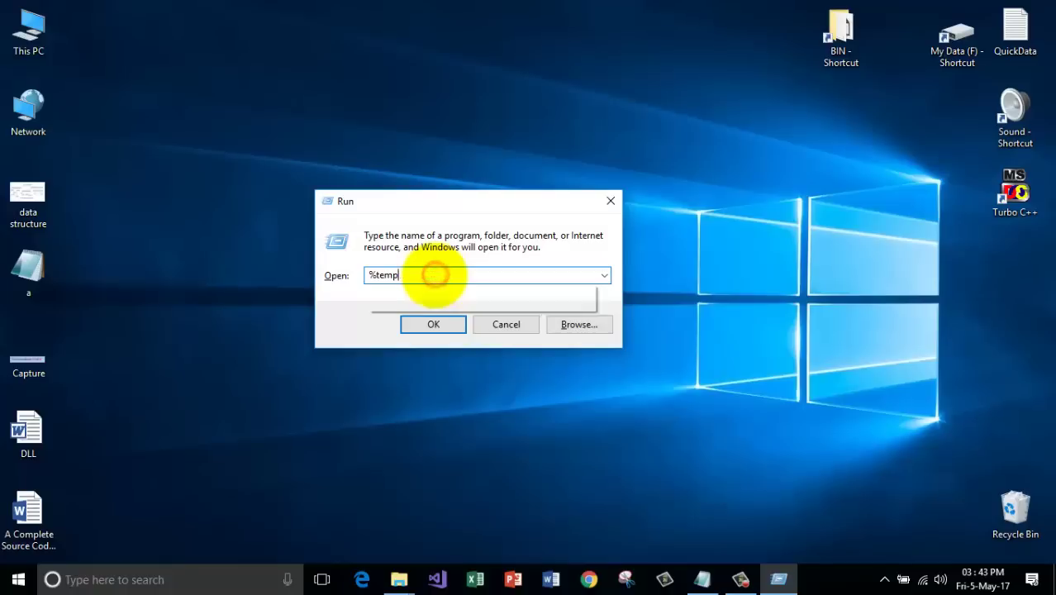
key("BackSpace")
key("BackSpace")
key("BackSpace")
key("BackSpace")
key("BackSpace")
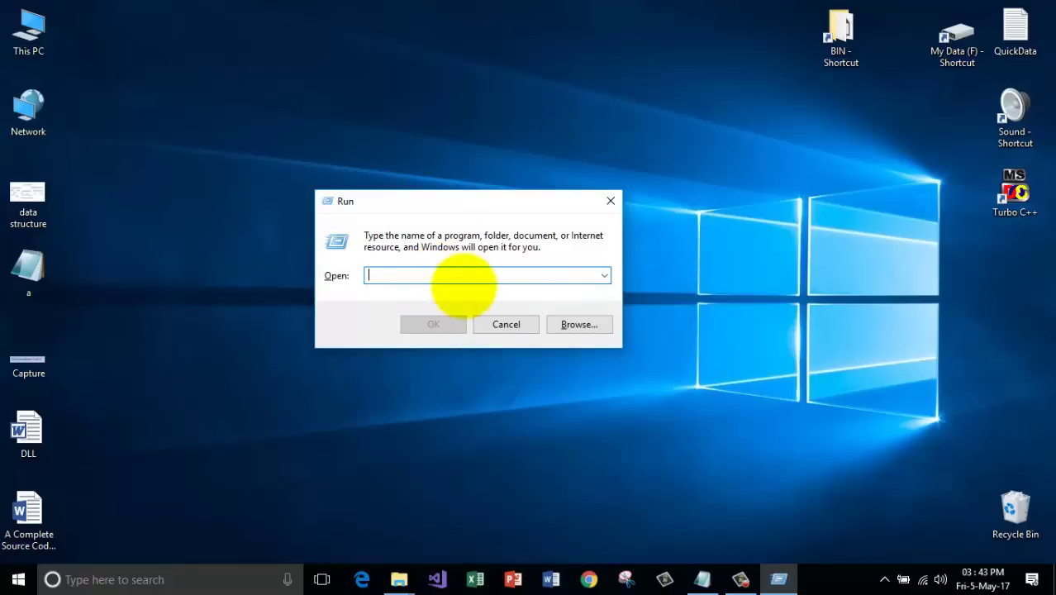
type("%te")
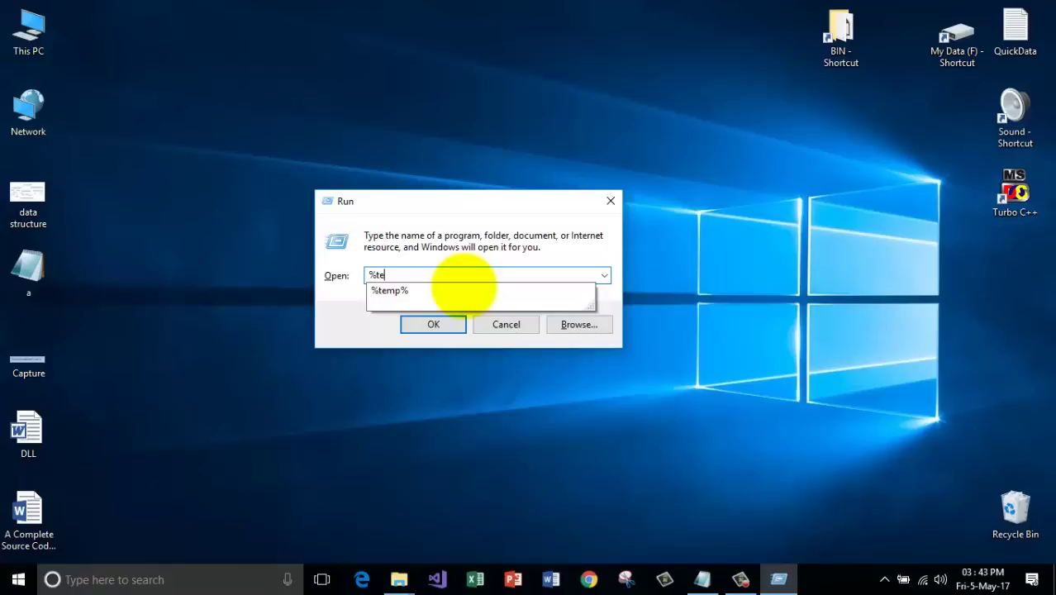
type("mp%")
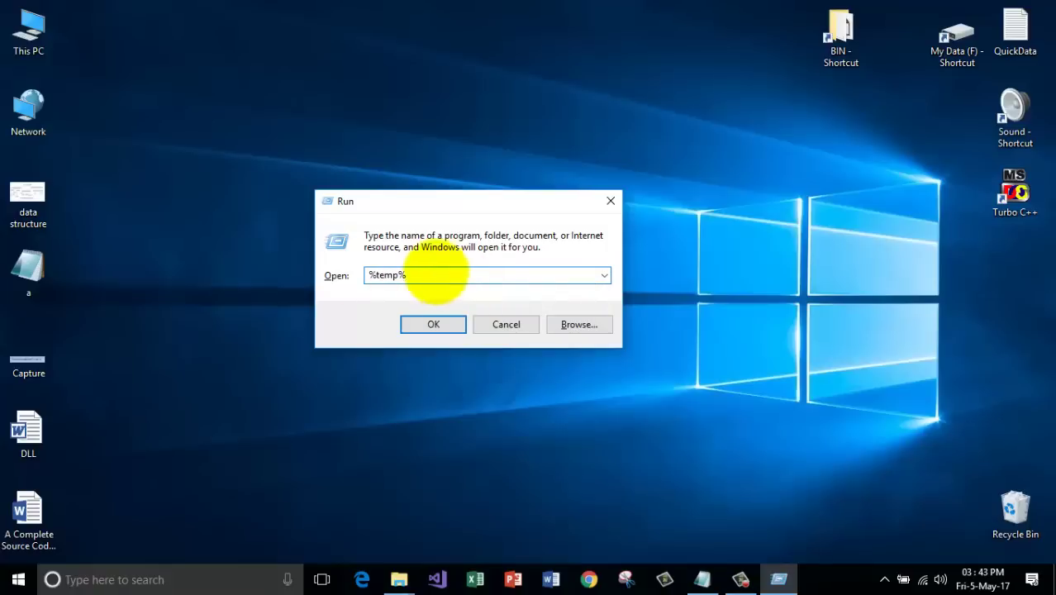
Run %temp%, scroll through the 142 items in the Temp folder, and select a folder.
left_click(435, 324)
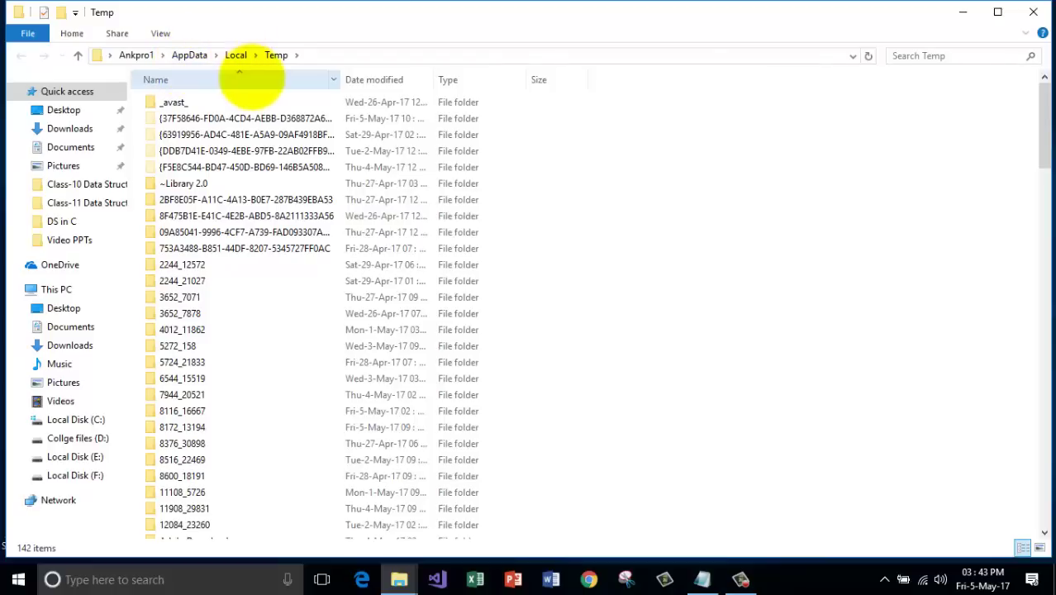
scroll(882, 268, "down", 10)
scroll(511, 325, "down", 20)
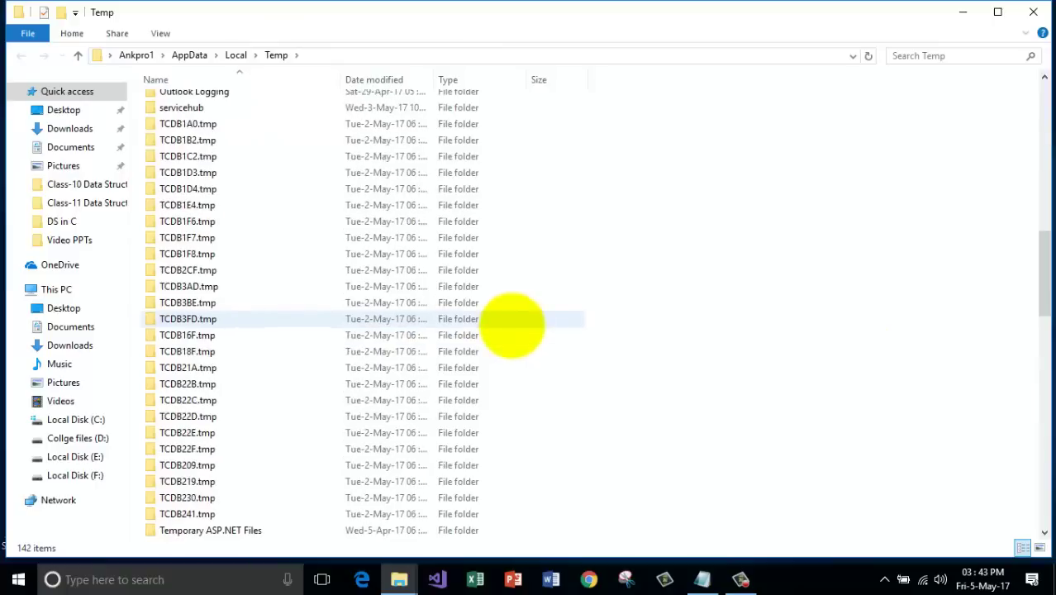
scroll(511, 325, "up", 20)
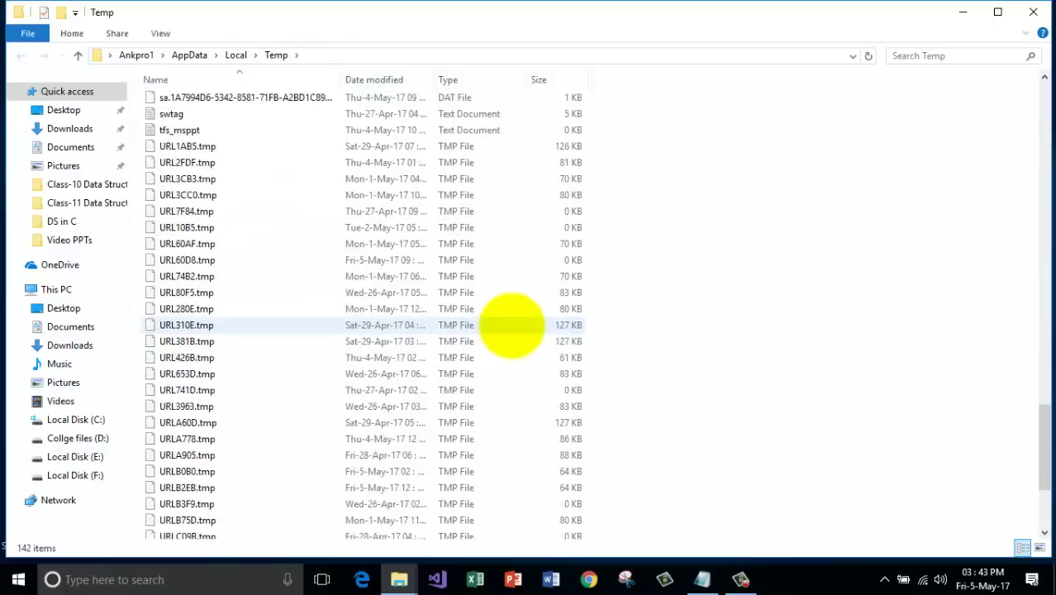
scroll(511, 324, "up", 15)
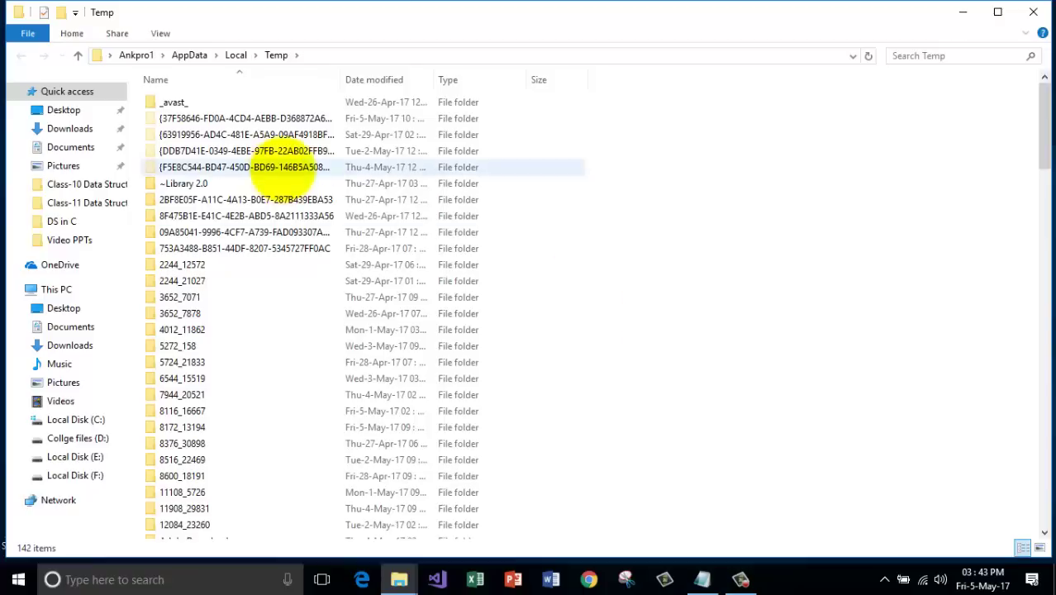
left_click(400, 246)
Select all Temp items and permanently delete all 142 with Shift+Delete.
key("ctrl+a")
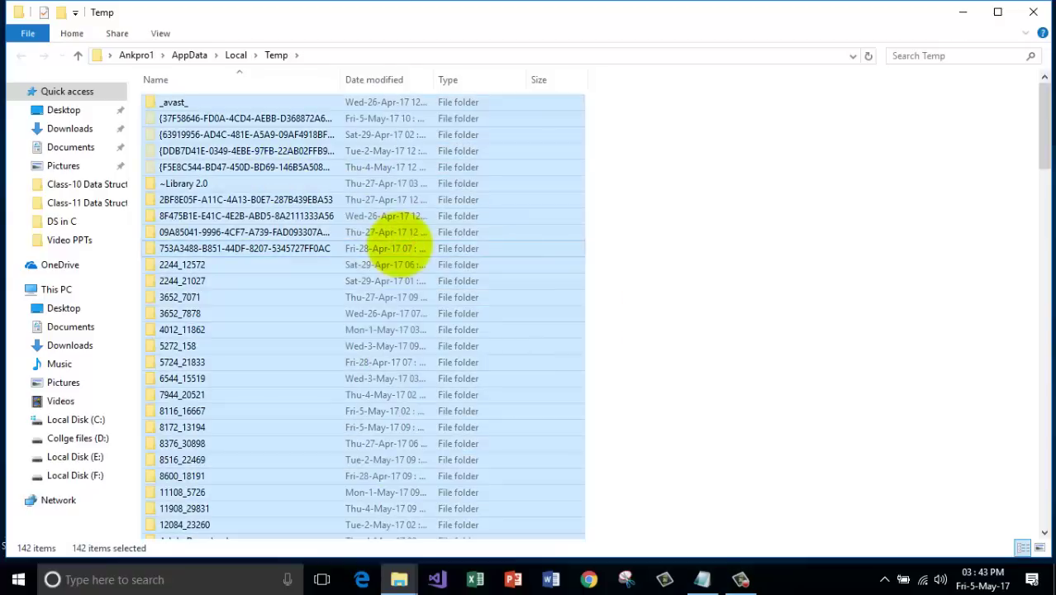
right_click(393, 245)
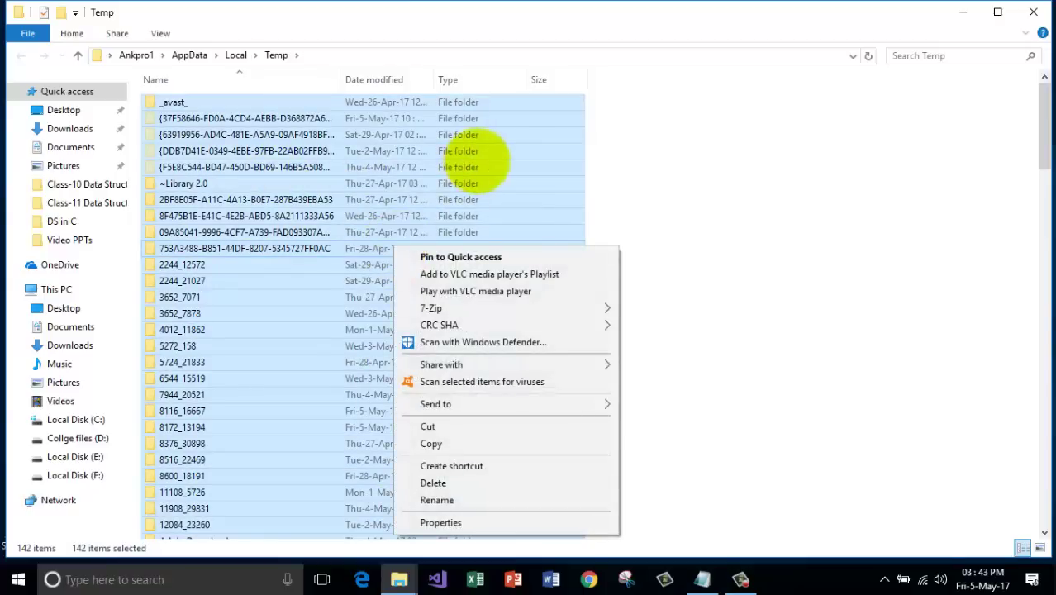
left_click(479, 165)
key("ctrl+a")
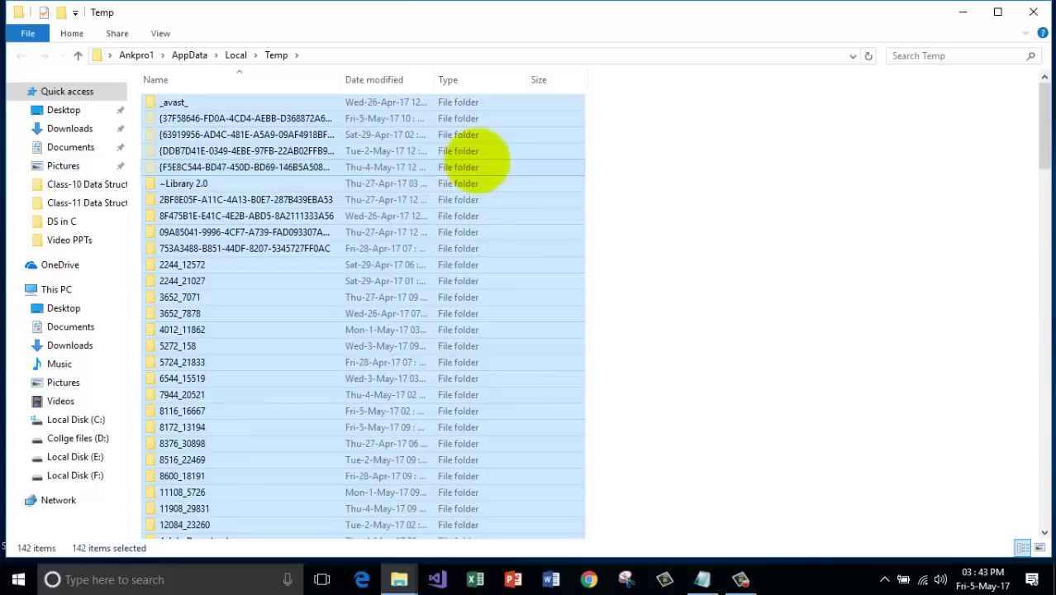
key("shift+Delete")
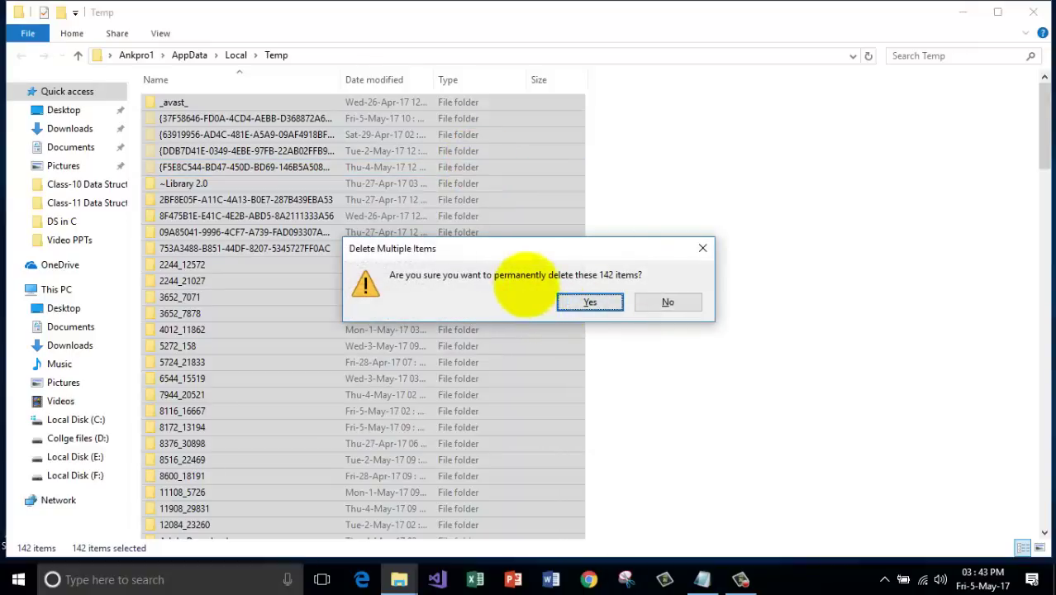
left_click(590, 302)
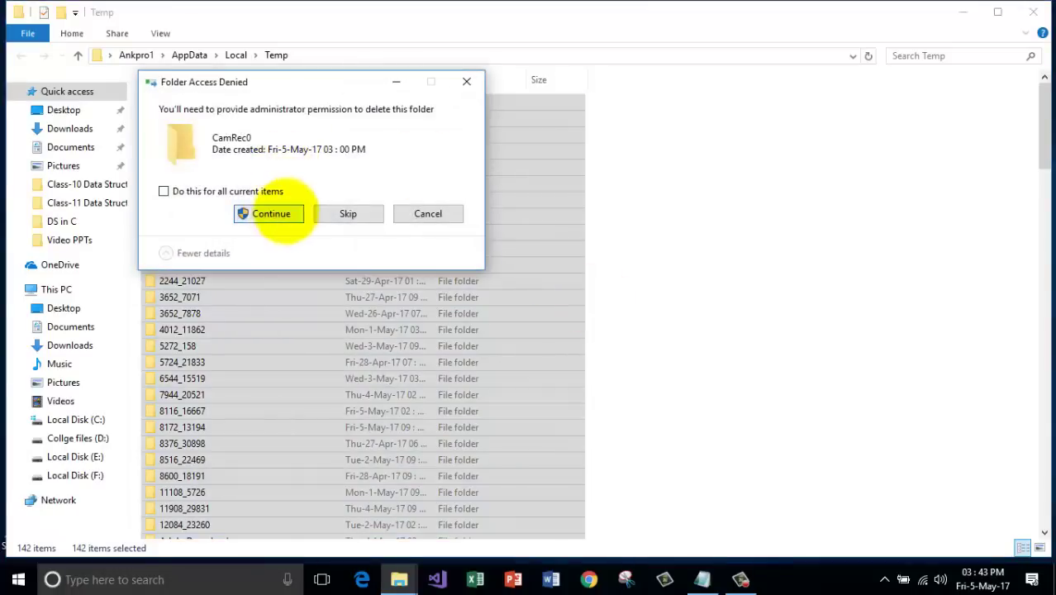
Grant administrator permission for protected folders and skip the files still in use.
left_click(275, 191)
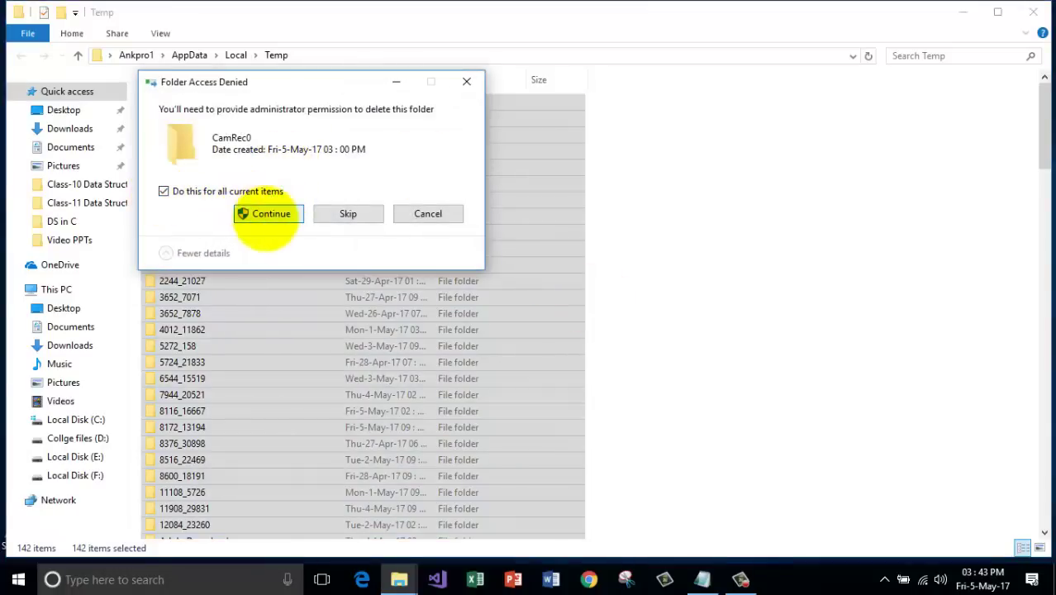
left_click(264, 215)
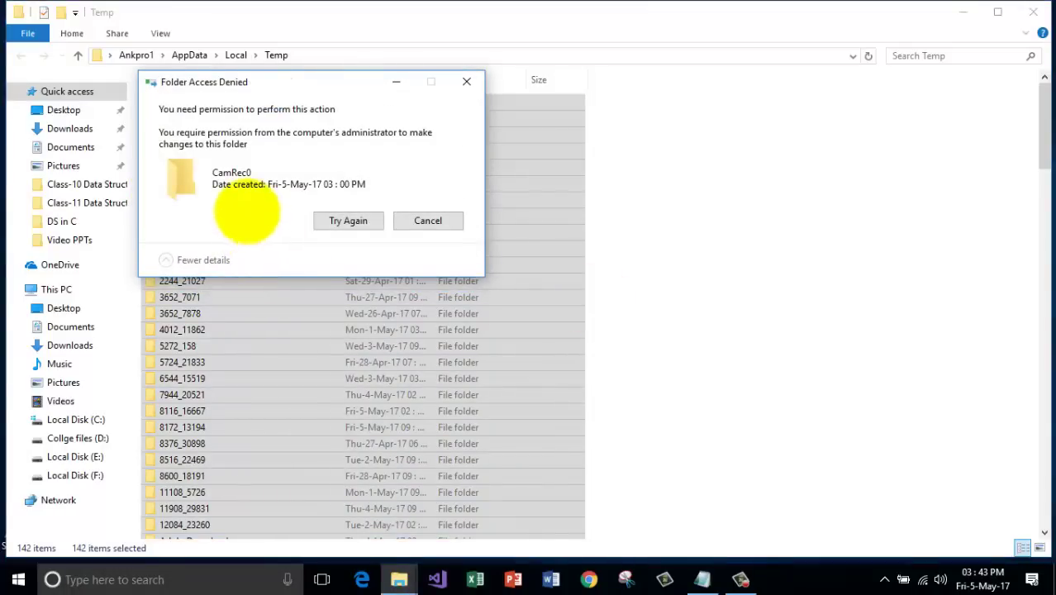
left_click(327, 216)
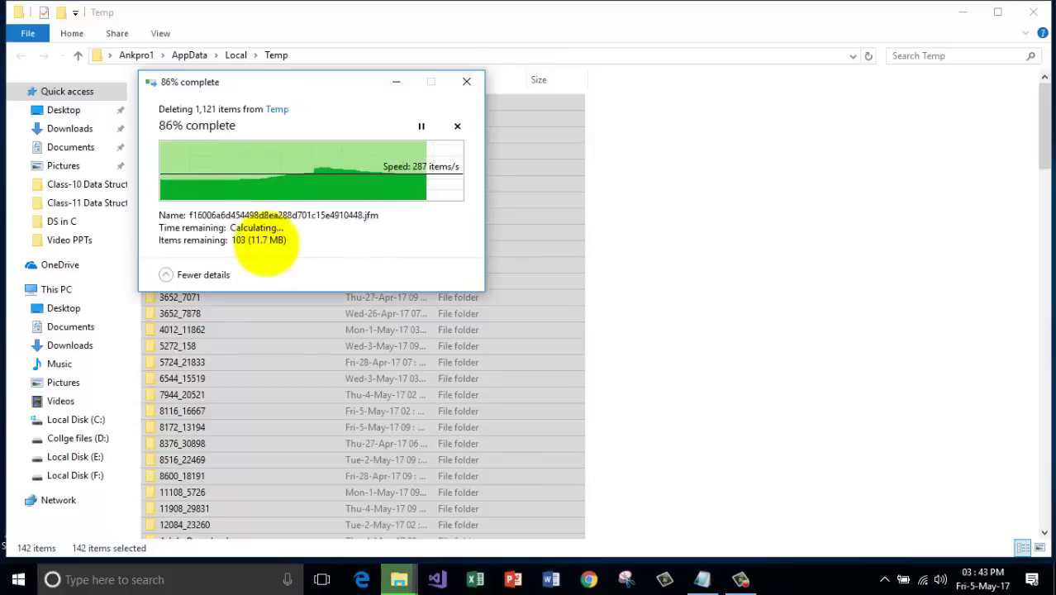
left_click(243, 214)
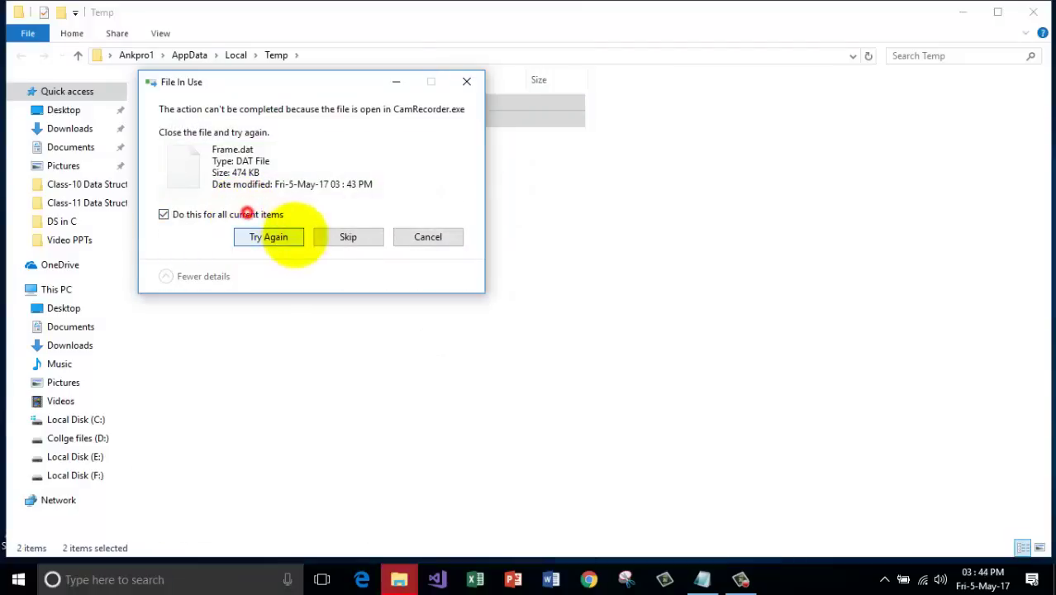
left_click(270, 237)
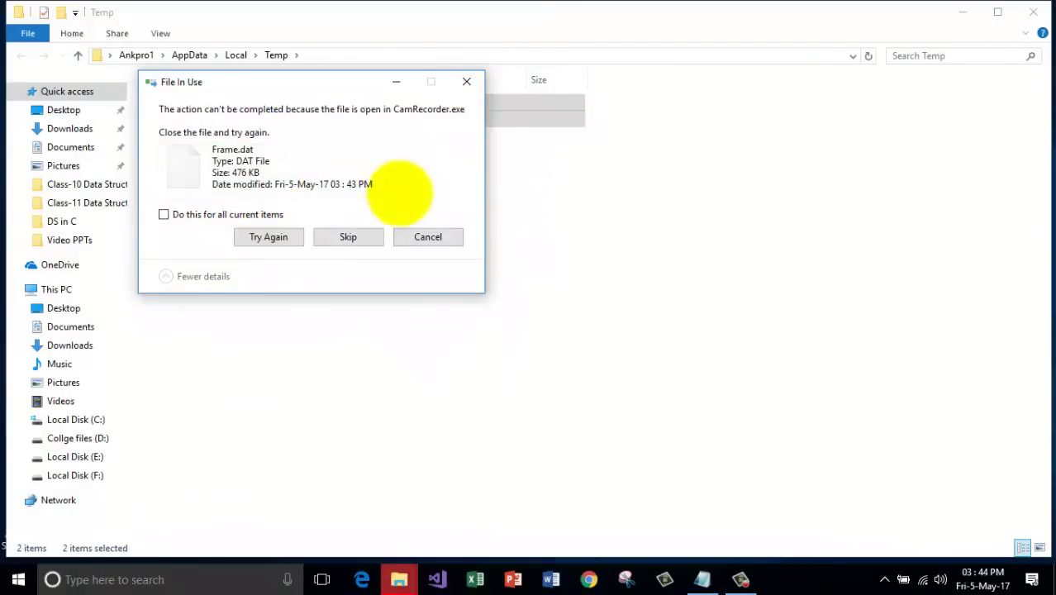
left_click(350, 237)
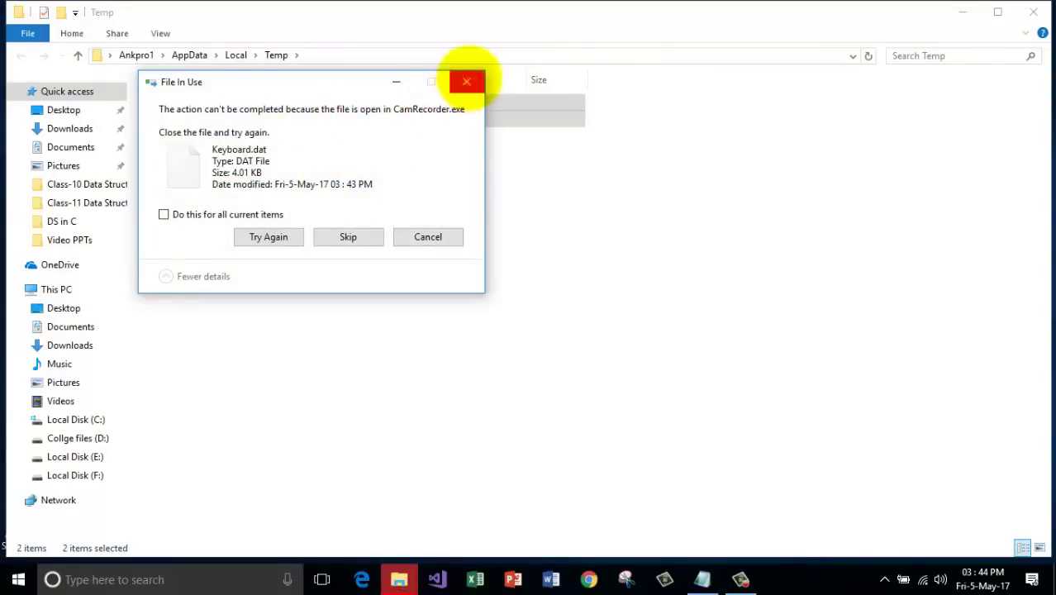
left_click(467, 81)
left_click(535, 211)
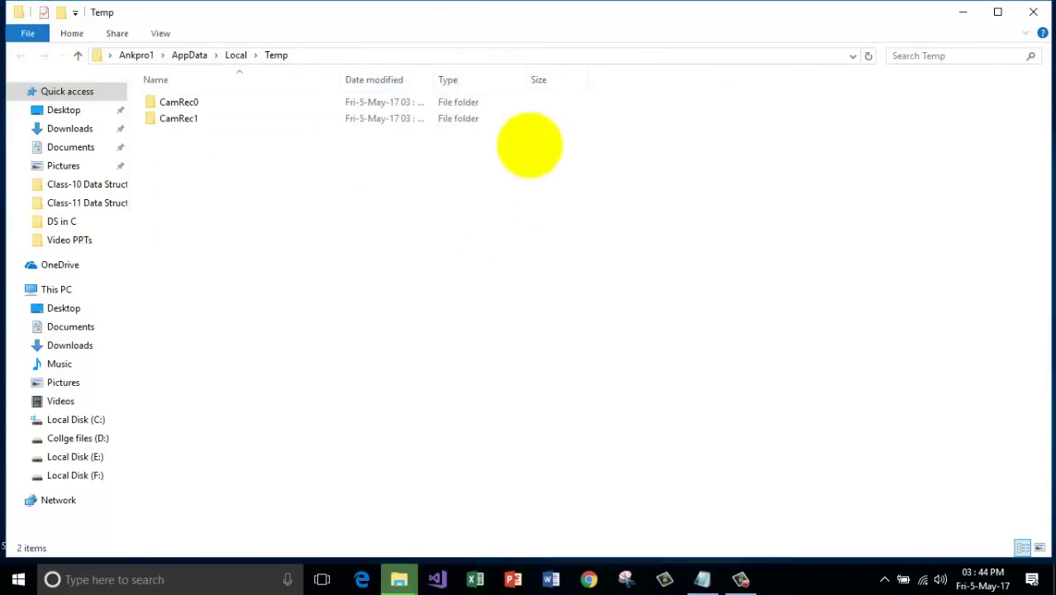
Close the Temp window, cancel the leftover deletion dialog, and right-click the desktop.
left_click(1033, 11)
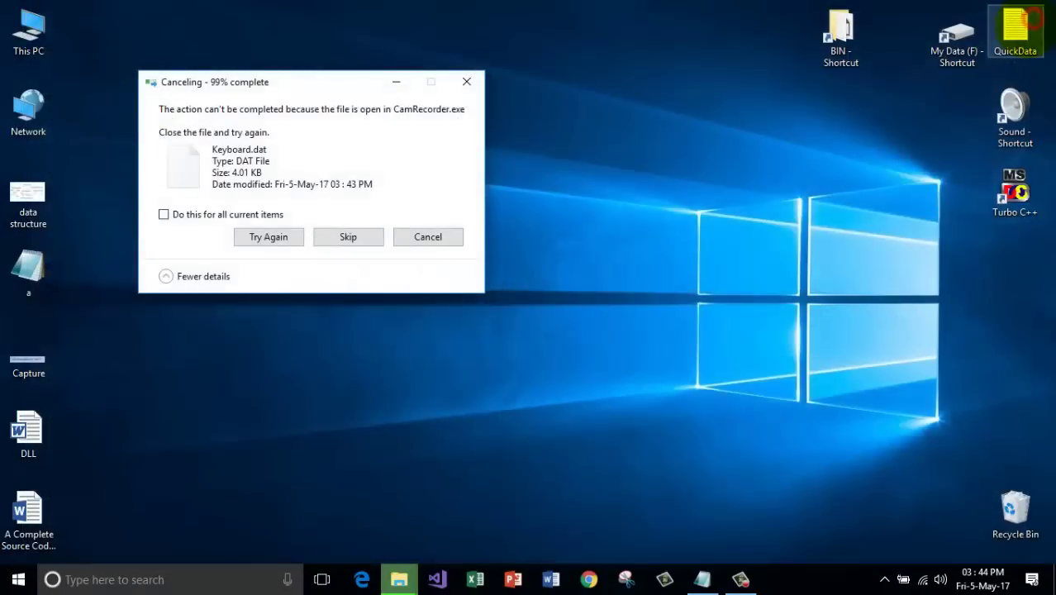
left_click(413, 234)
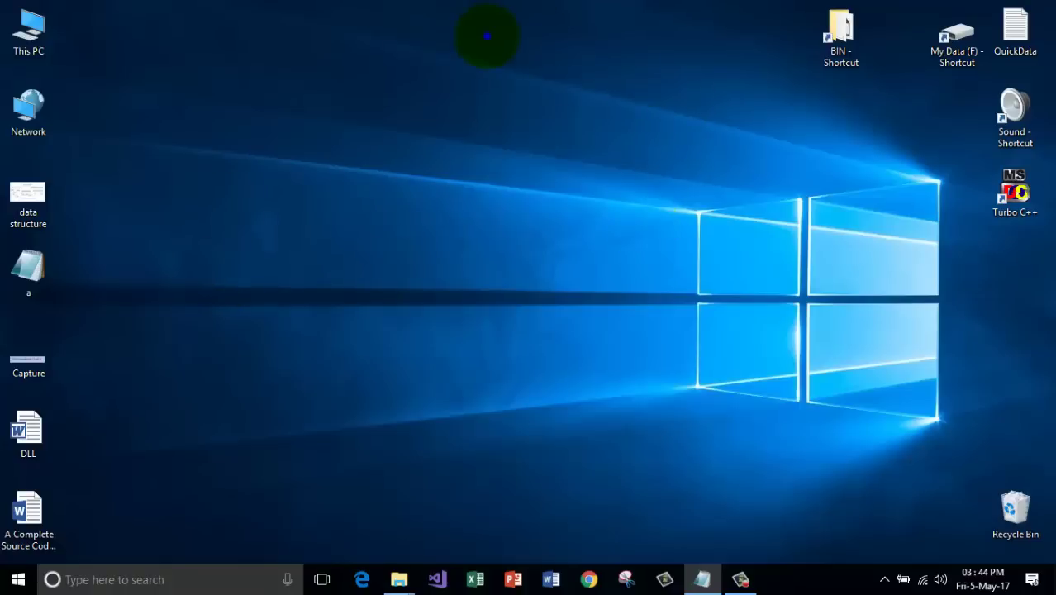
right_click(486, 36)
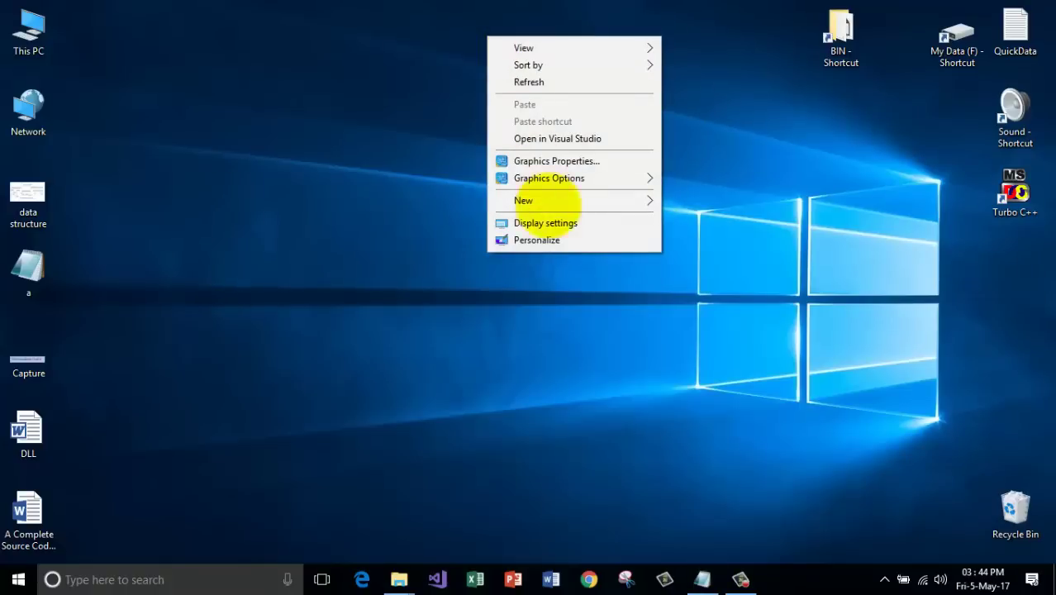
Create a new desktop folder named 'icons' and check that it is empty.
left_click(562, 200)
left_click(709, 198)
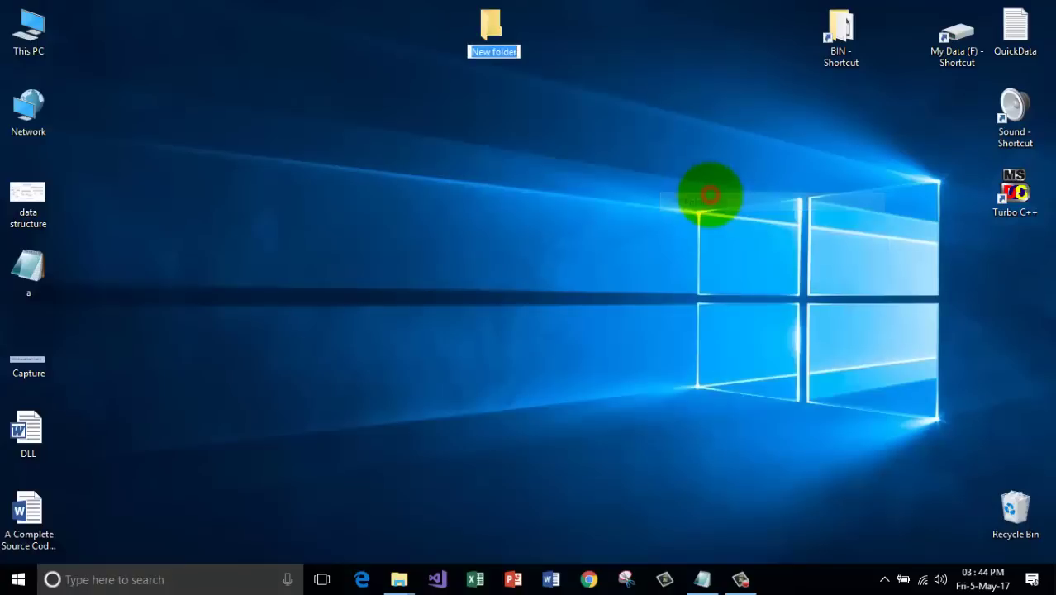
type("icons")
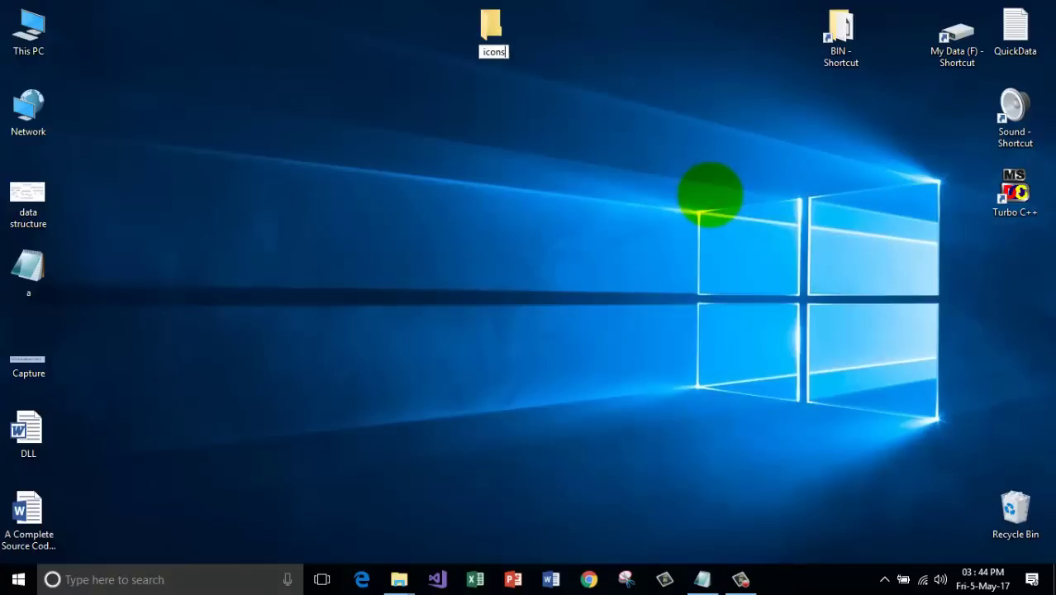
left_click(516, 106)
left_click(499, 33)
double_click(493, 31)
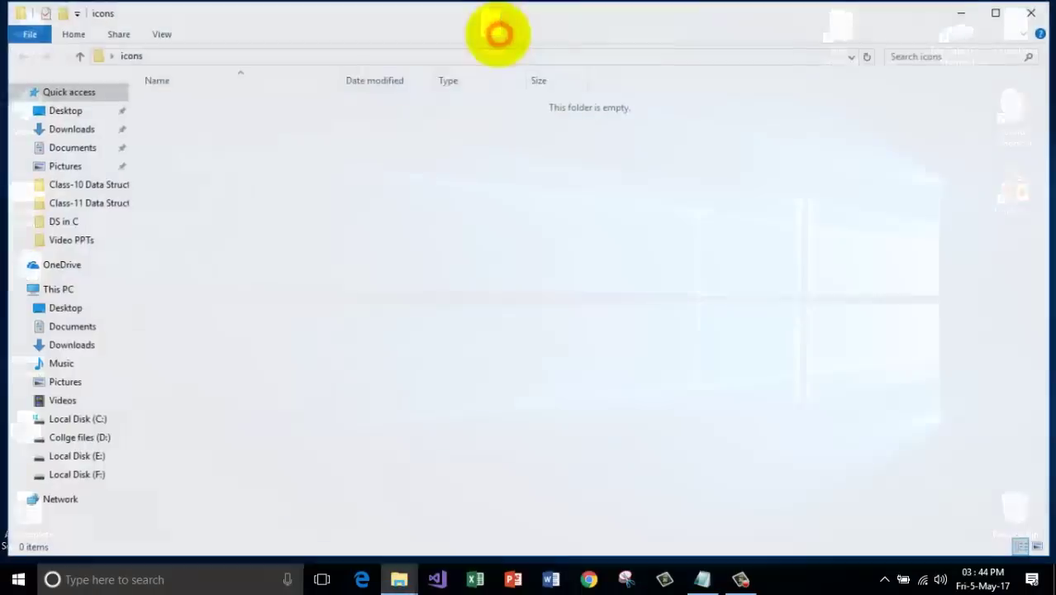
left_click(1032, 11)
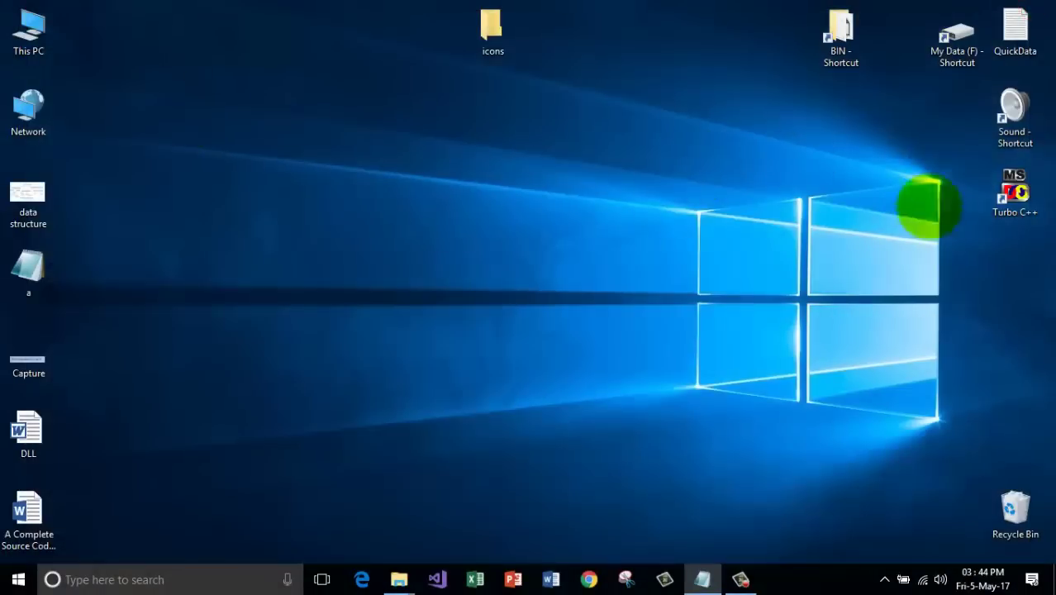
Move the right-column shortcuts into icons and create links there for the left-column icons. Then drag those left-column originals to the Recycle Bin.
left_click_drag(1022, 264, 493, 33)
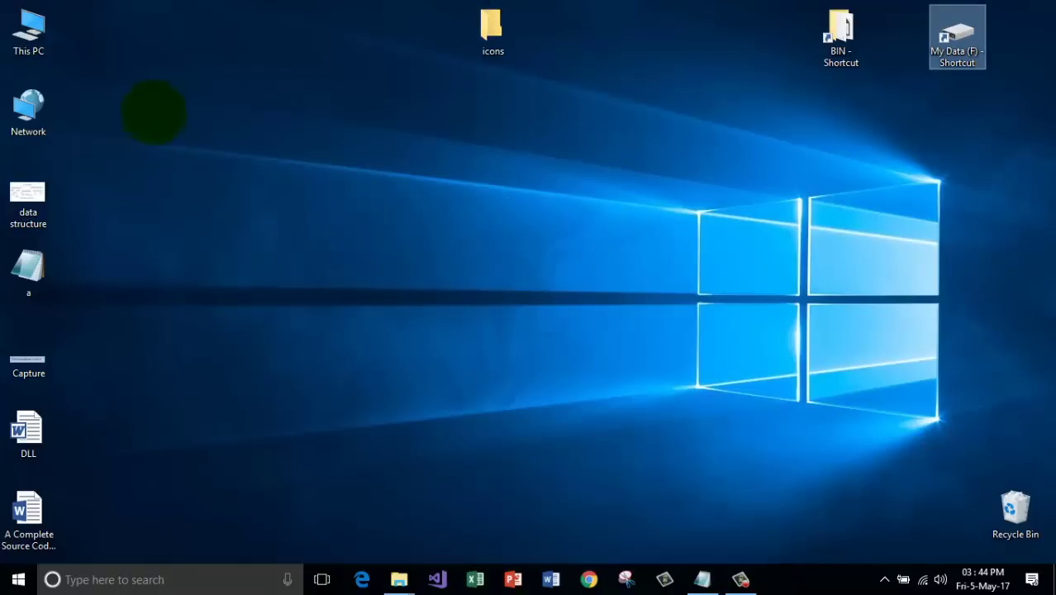
left_click_drag(153, 103, 6, 547)
left_click_drag(28, 106, 493, 33)
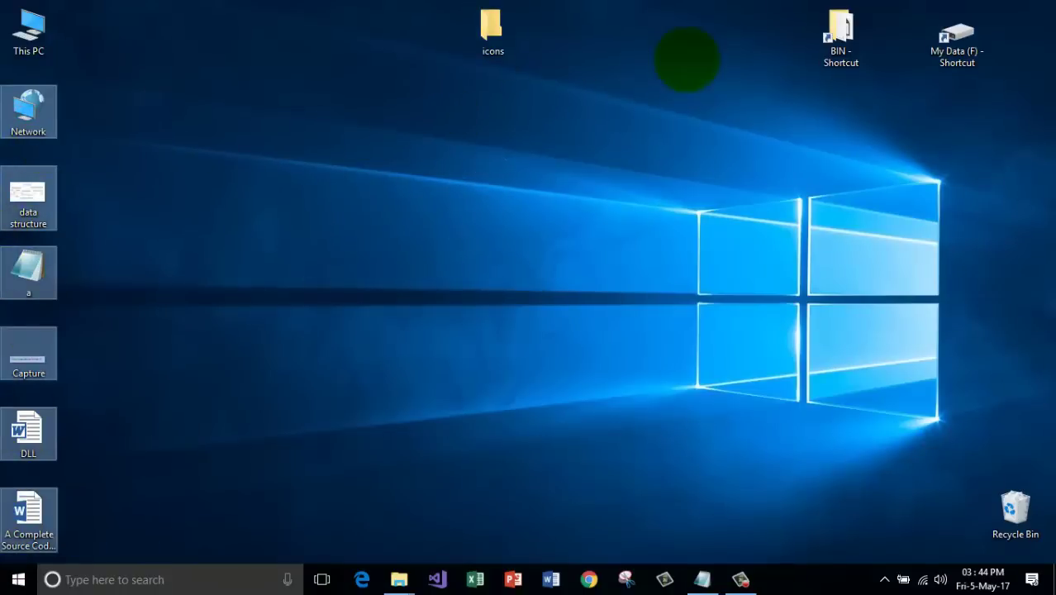
left_click_drag(28, 112, 492, 31)
left_click_drag(89, 170, 11, 537)
left_click_drag(45, 190, 1013, 506)
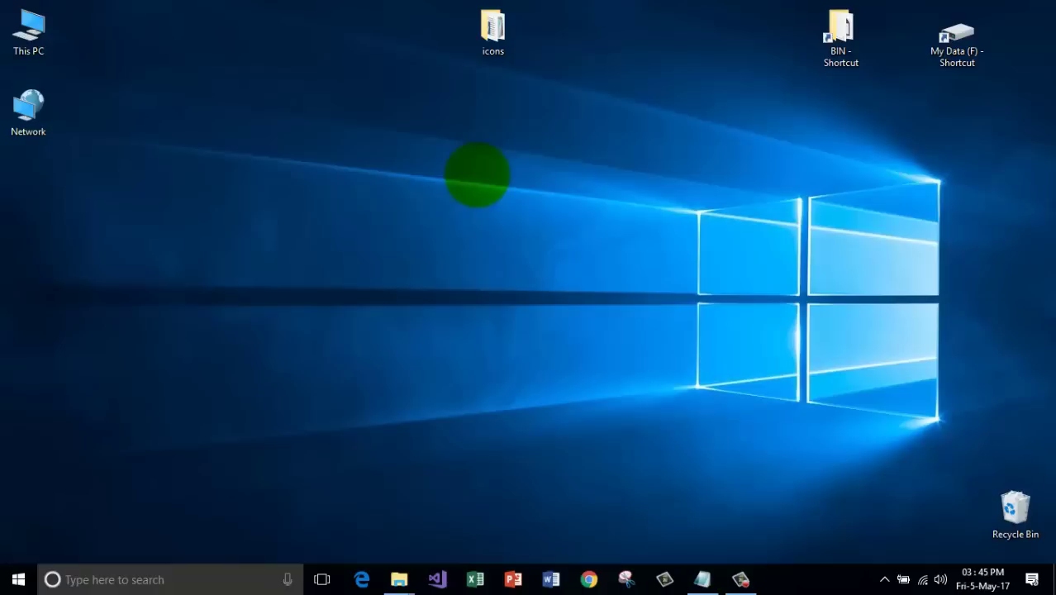
Check the icons folder's 15 shortcuts and move the folder to the desktop's top-right corner.
double_click(491, 33)
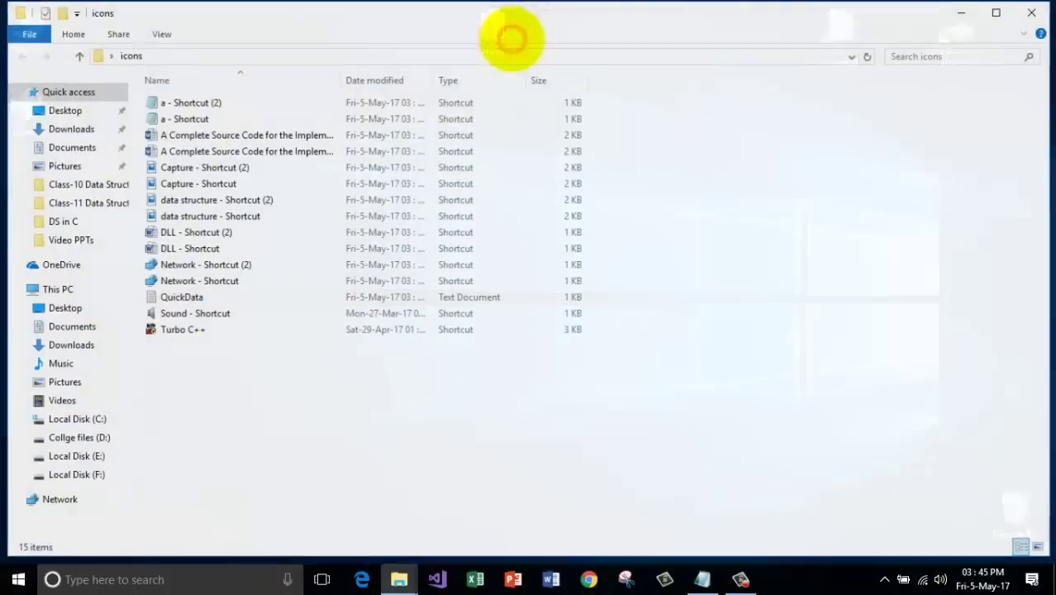
left_click(966, 15)
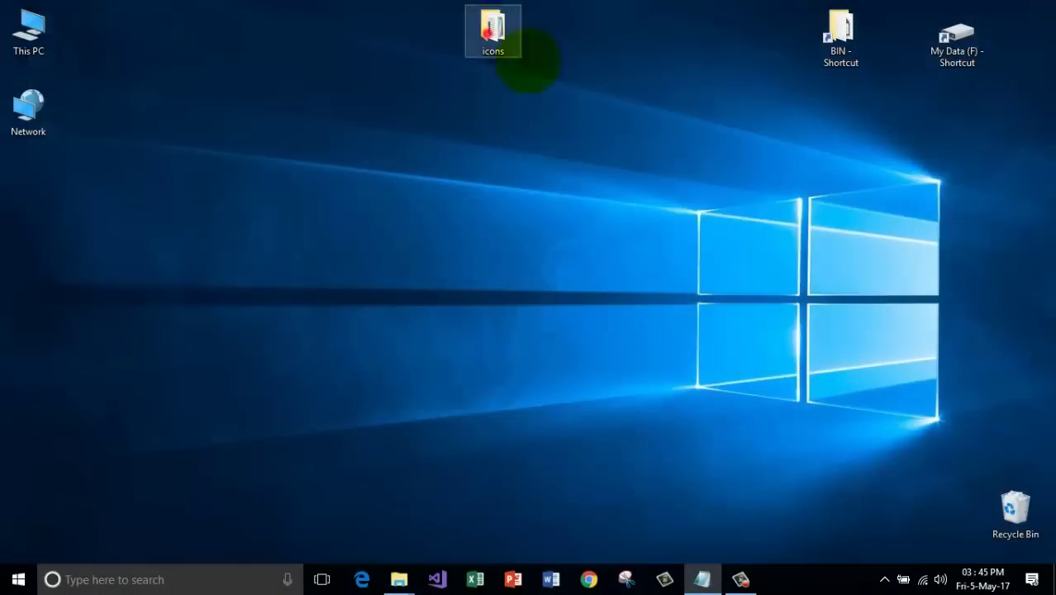
left_click_drag(519, 50, 1024, 65)
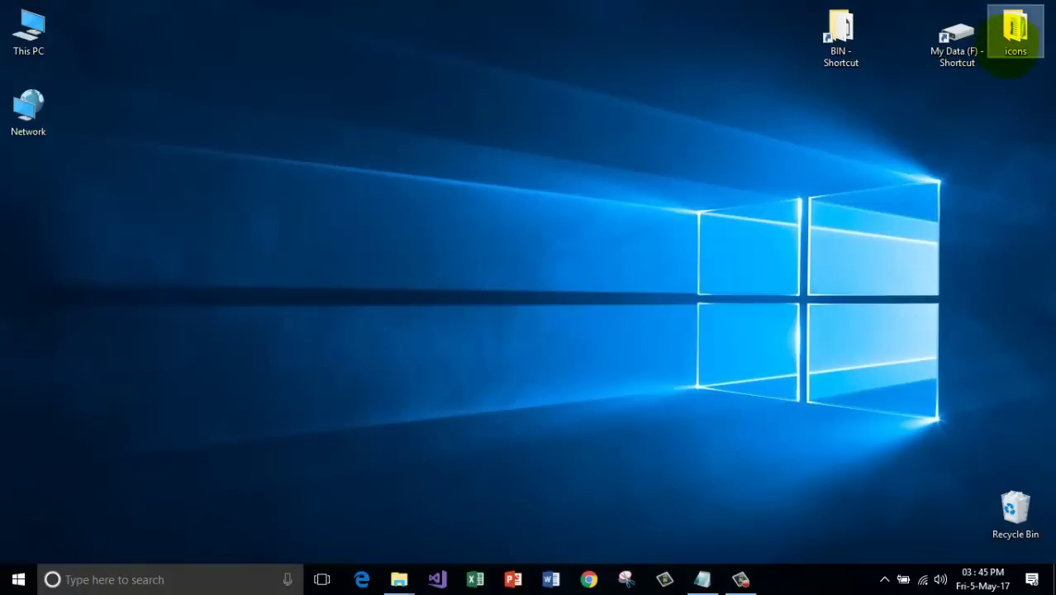
double_click(1015, 33)
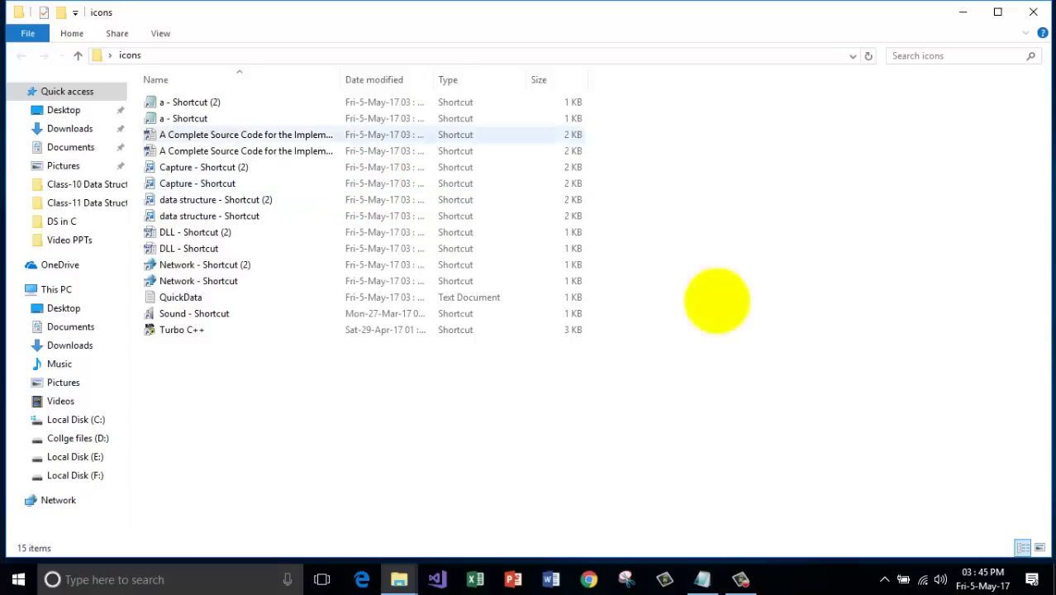
left_click(1033, 12)
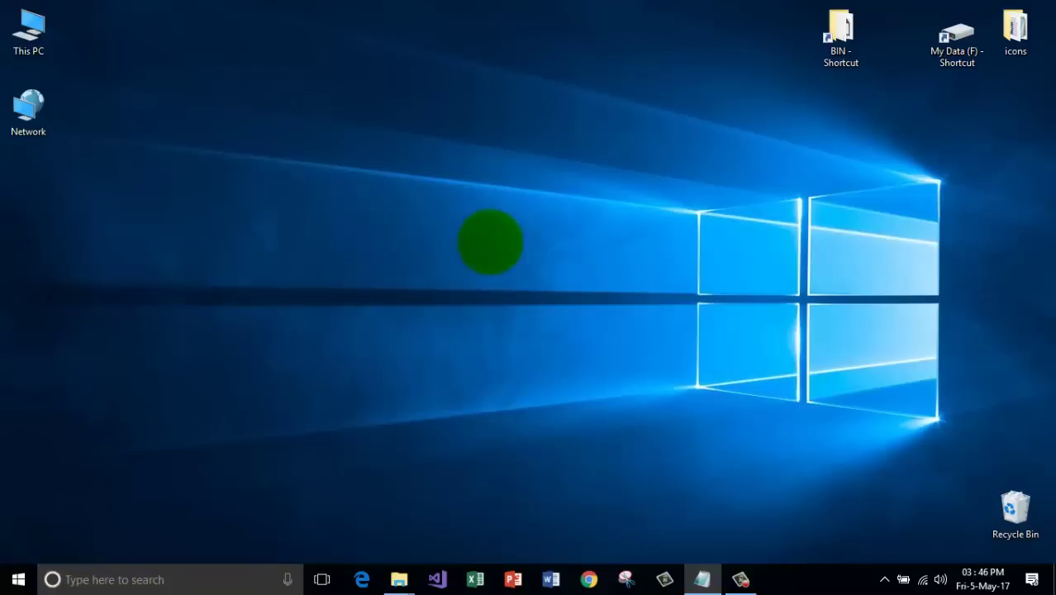
Run msconfig from the Run dialog to open System Configuration.
key("super+r")
left_click_drag(107, 408, 420, 225)
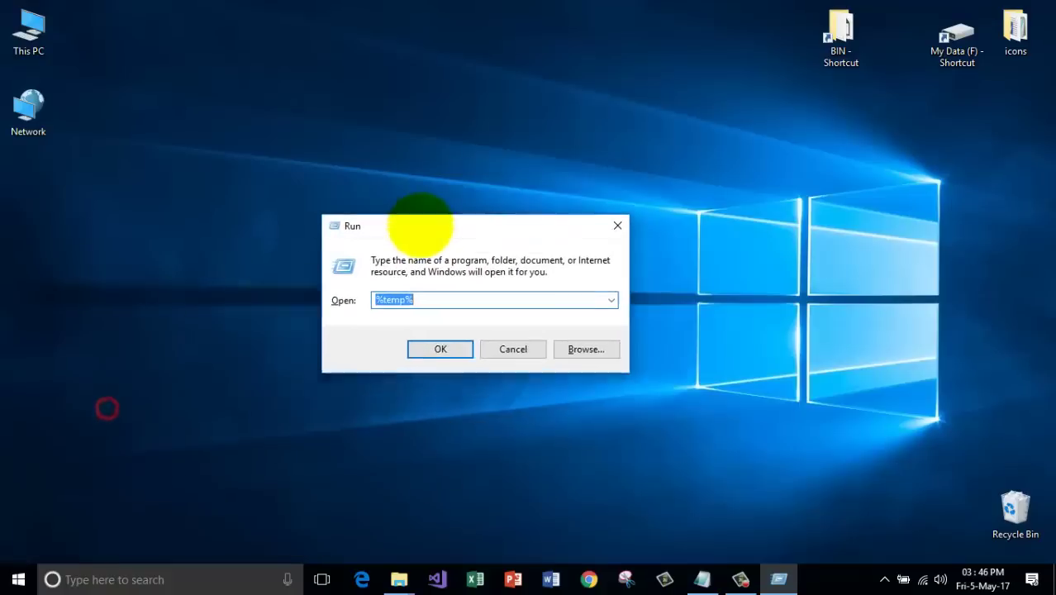
key("BackSpace")
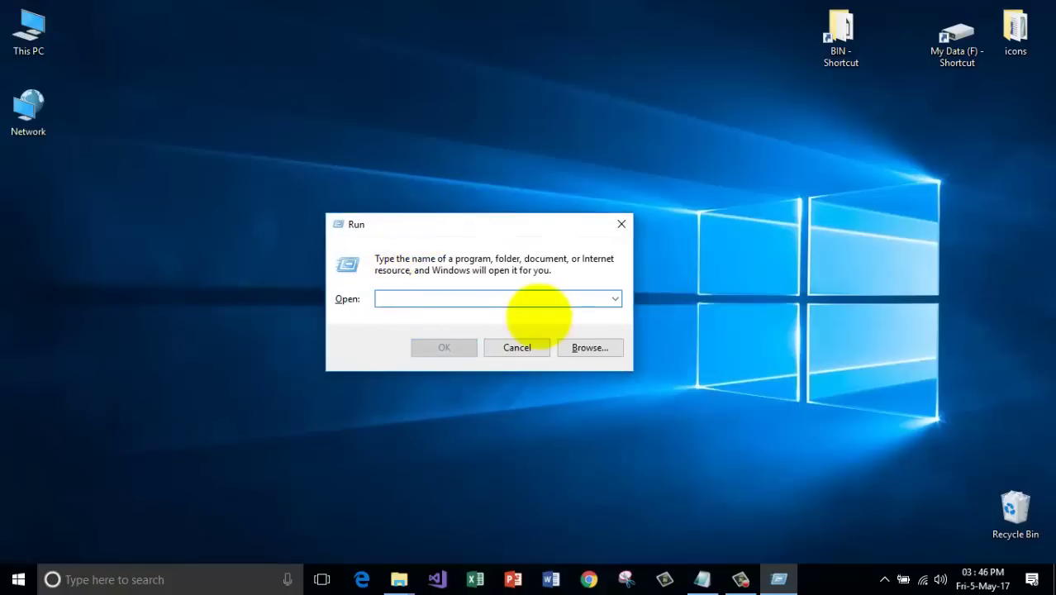
type("ms")
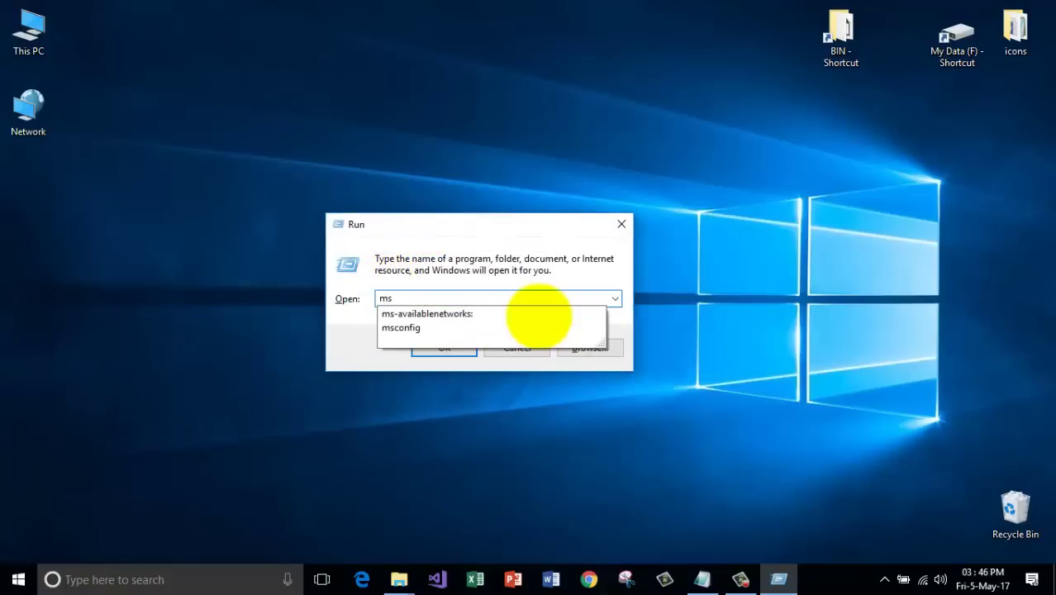
type("config")
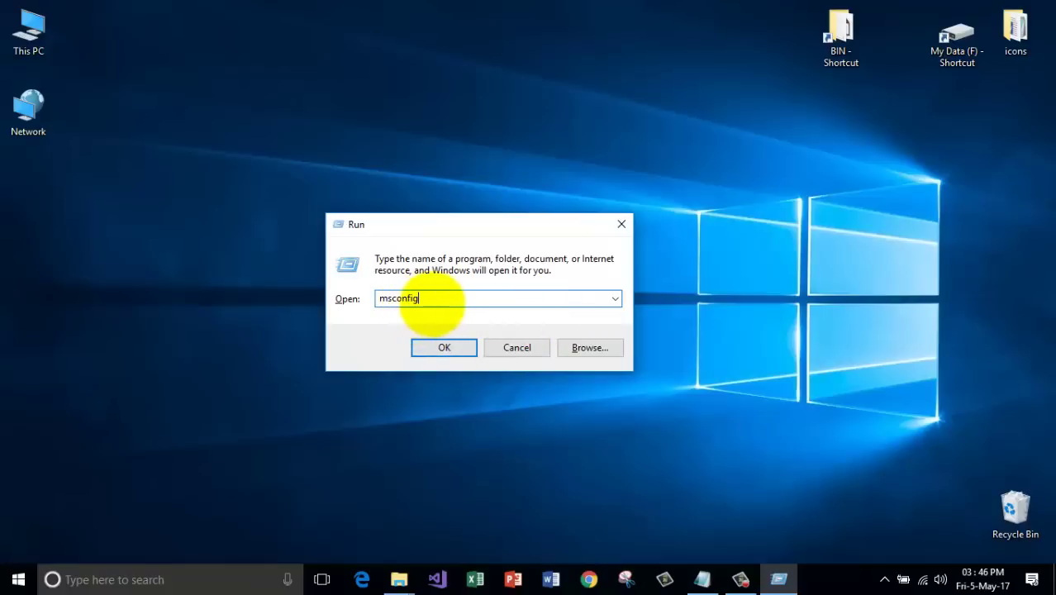
left_click(441, 346)
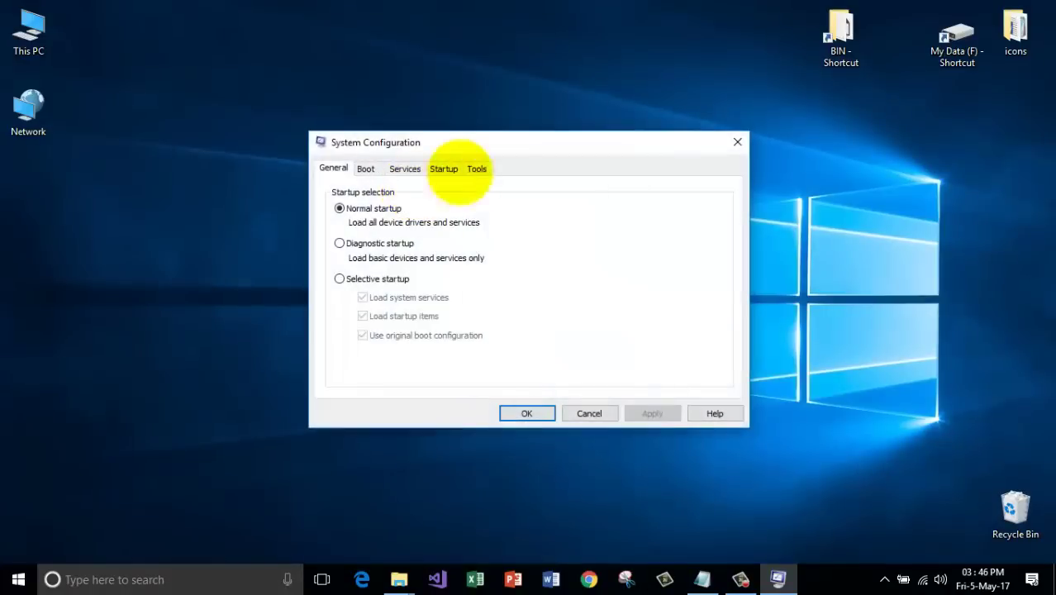
Browse the Services, Boot, Startup and Tools tabs, then launch Task Manager from Startup.
left_click_drag(523, 146, 454, 127)
left_click(336, 149)
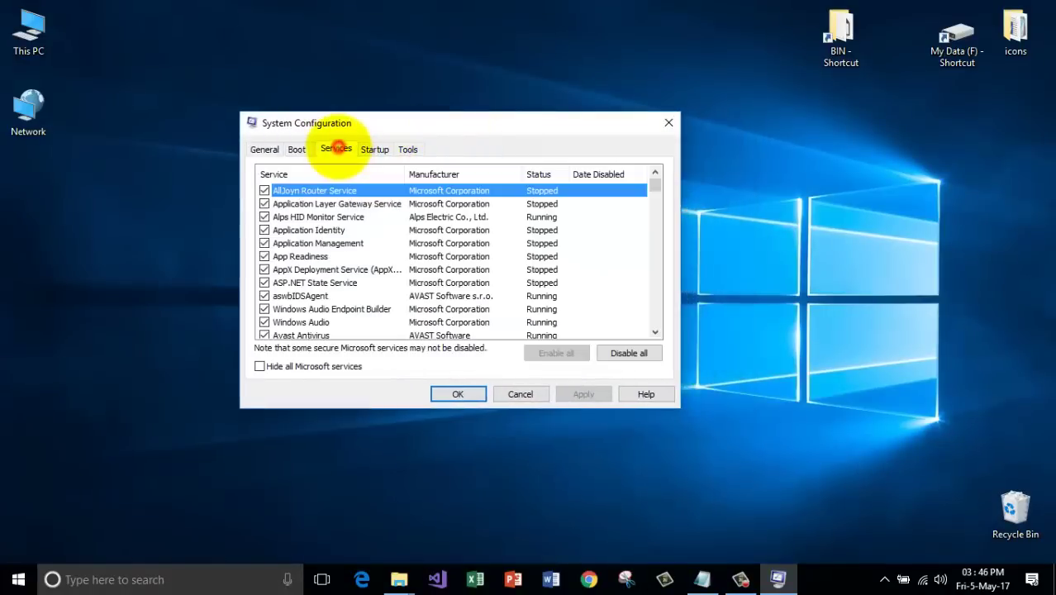
left_click(296, 150)
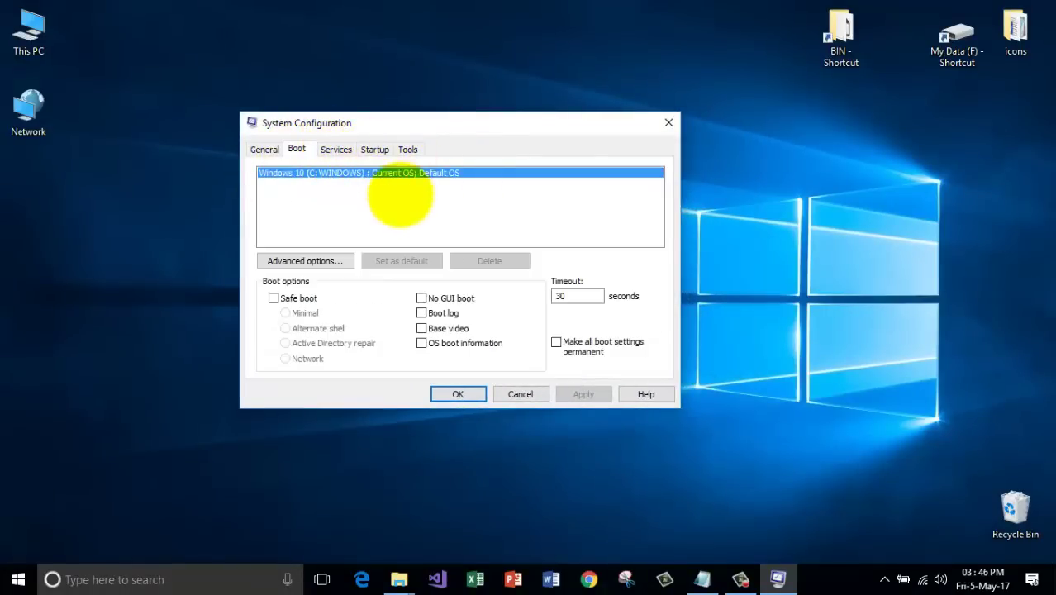
left_click(375, 149)
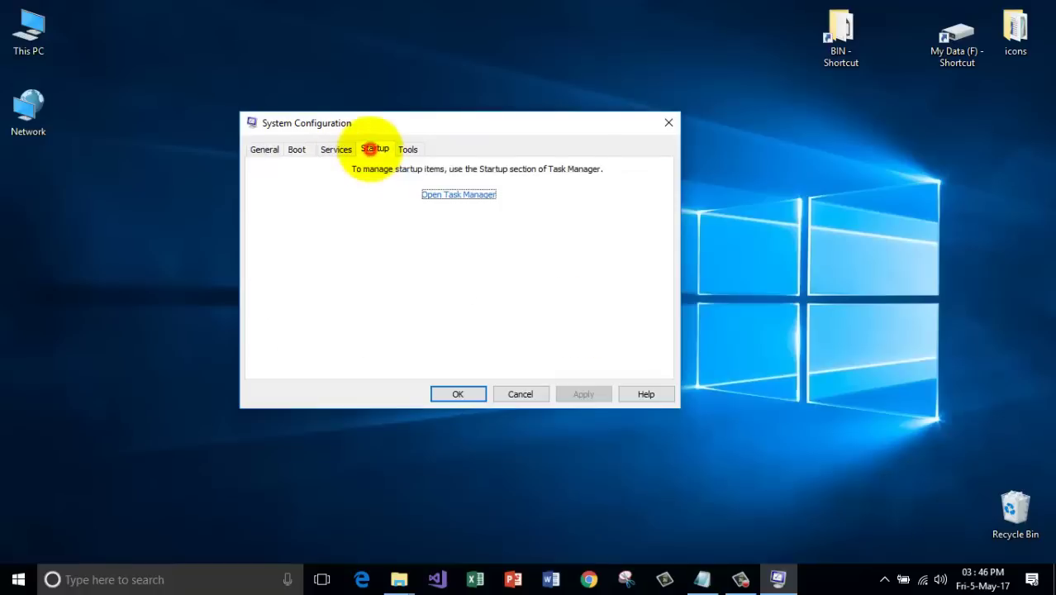
left_click(408, 149)
left_click(375, 148)
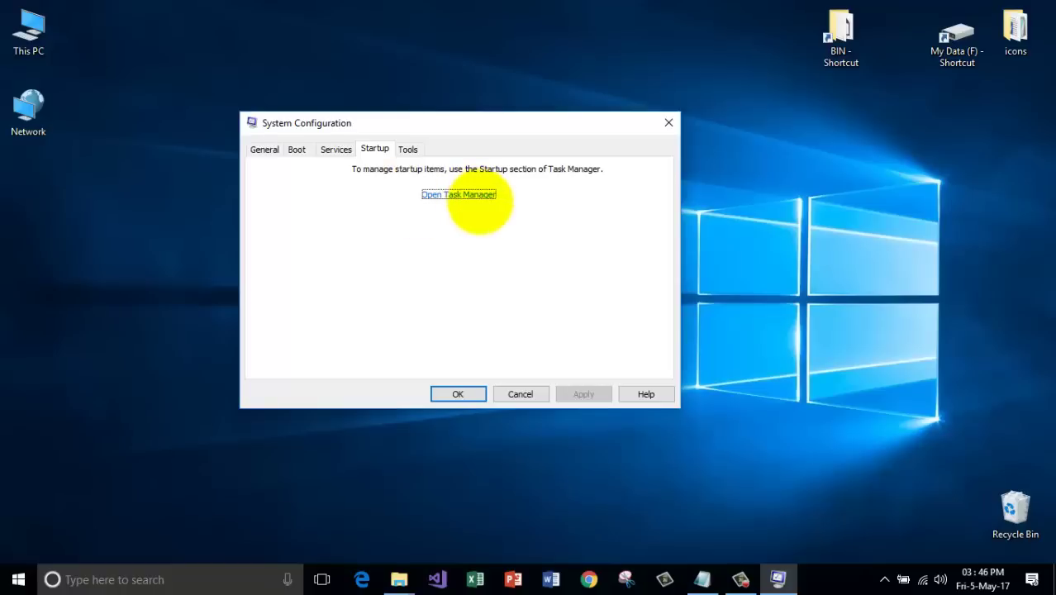
left_click(468, 193)
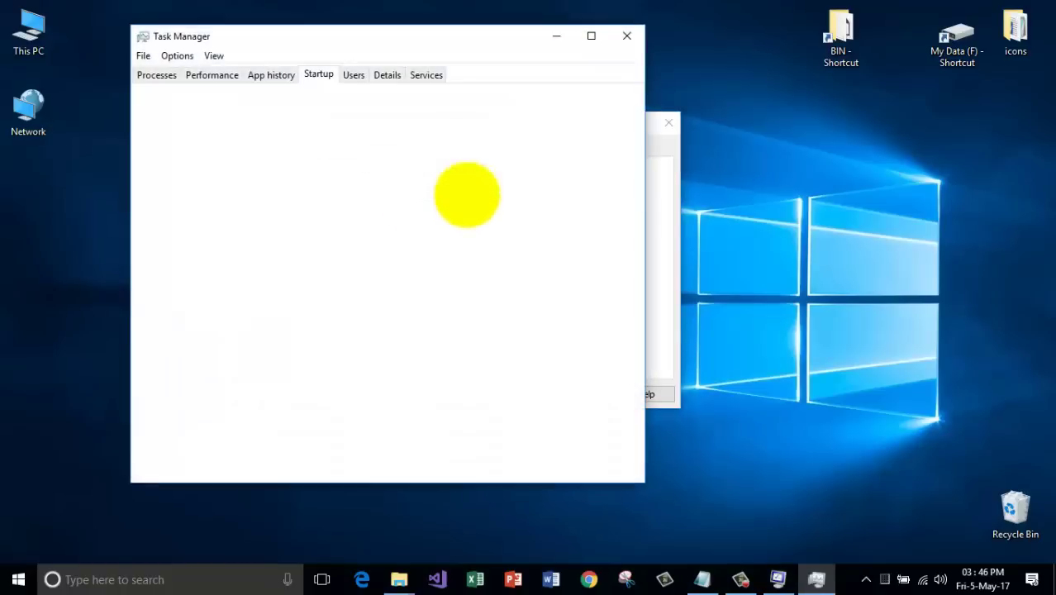
Reposition Task Manager and toggle Microsoft OneDrive's startup status on, then back off.
left_click_drag(413, 39, 556, 93)
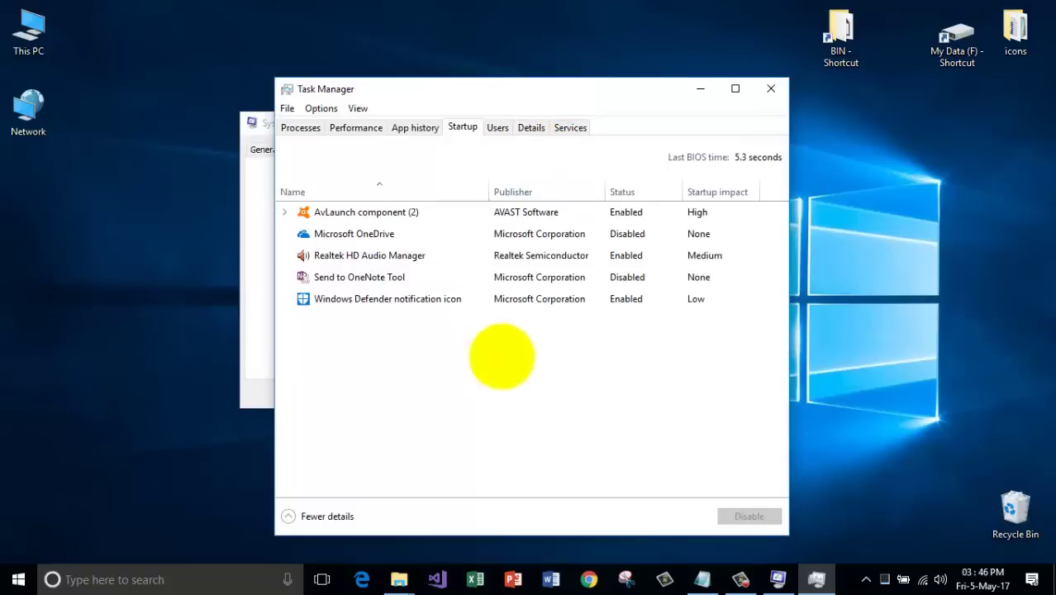
left_click_drag(495, 99, 483, 40)
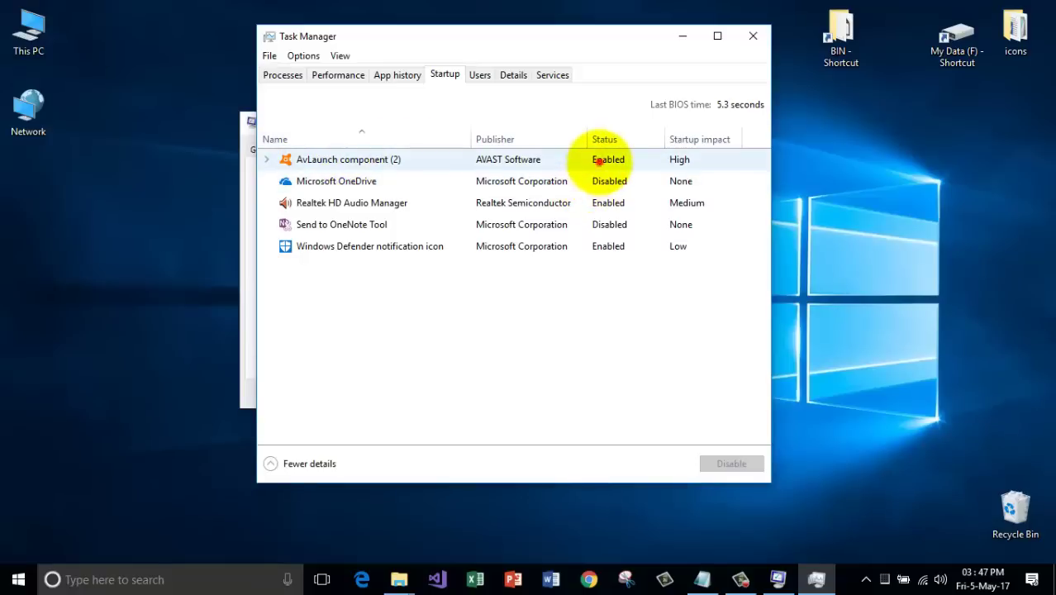
left_click(599, 161)
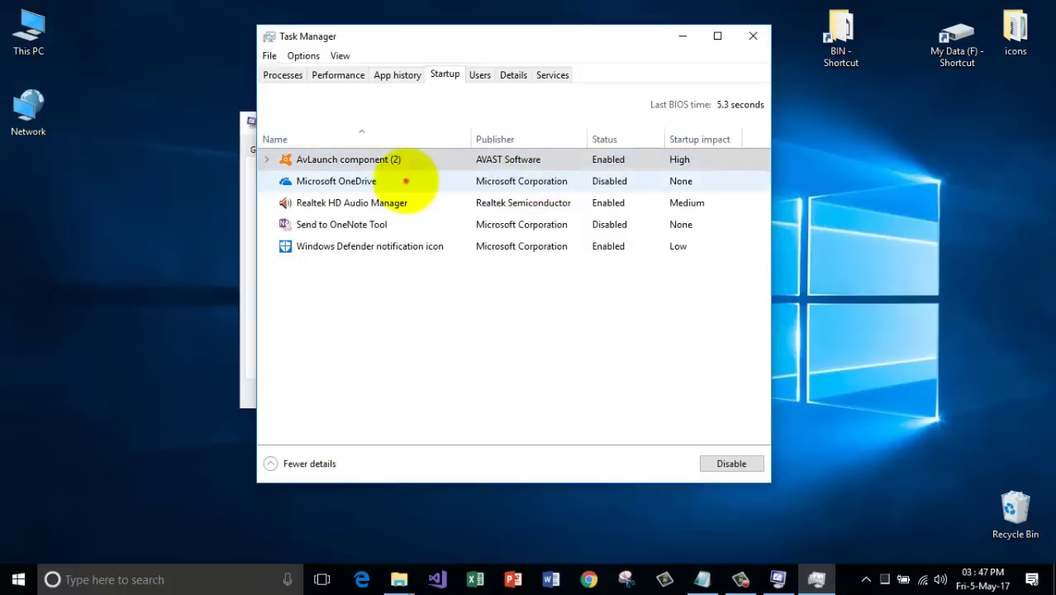
left_click(404, 178)
left_click(717, 463)
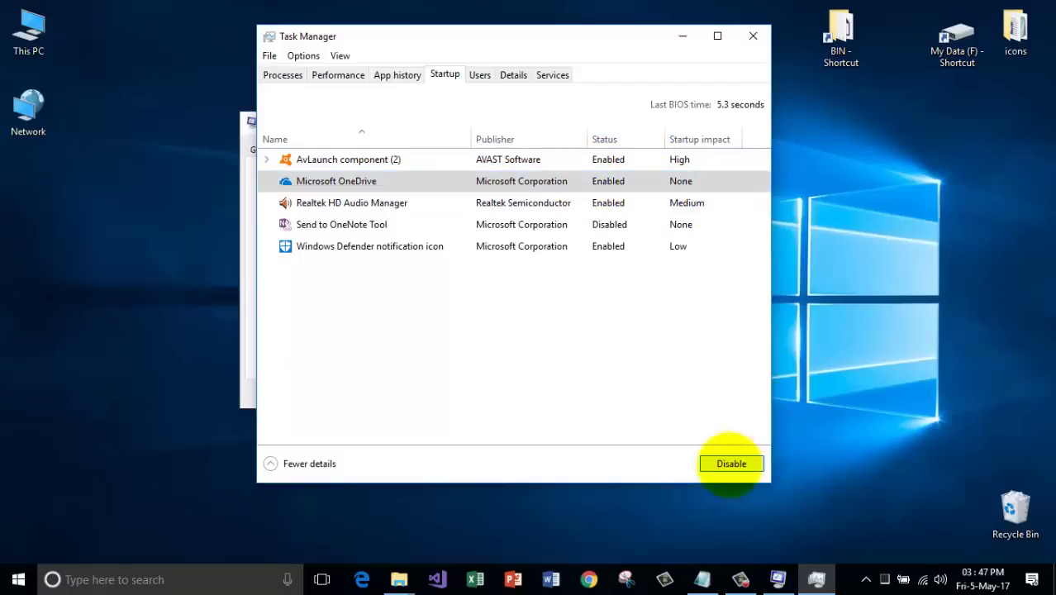
left_click(731, 461)
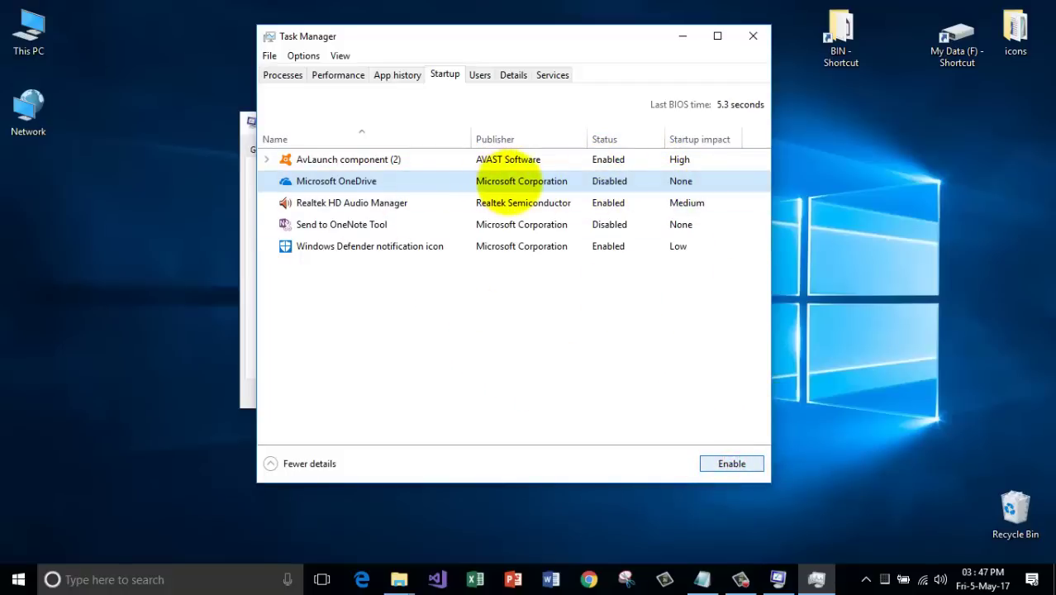
Disable Realtek HD Audio Manager at startup, then close Task Manager and System Configuration.
left_click(338, 204)
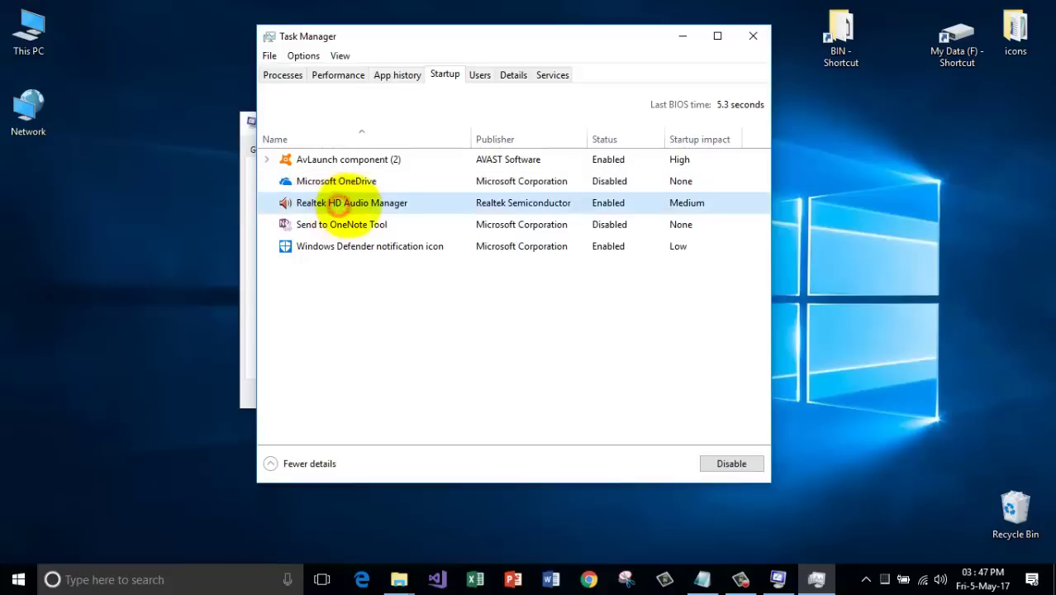
left_click(731, 464)
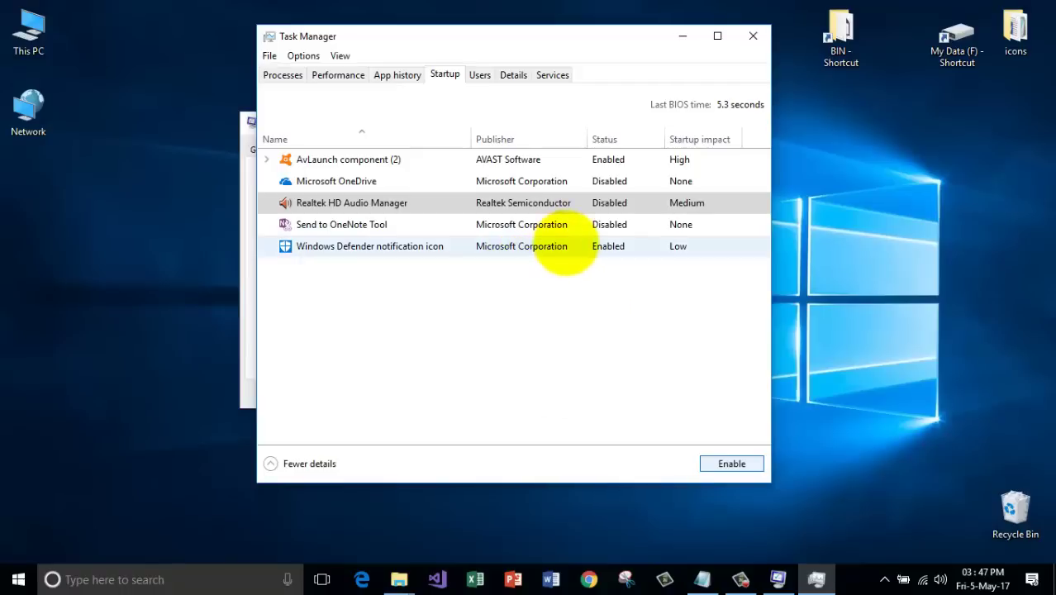
left_click(615, 243)
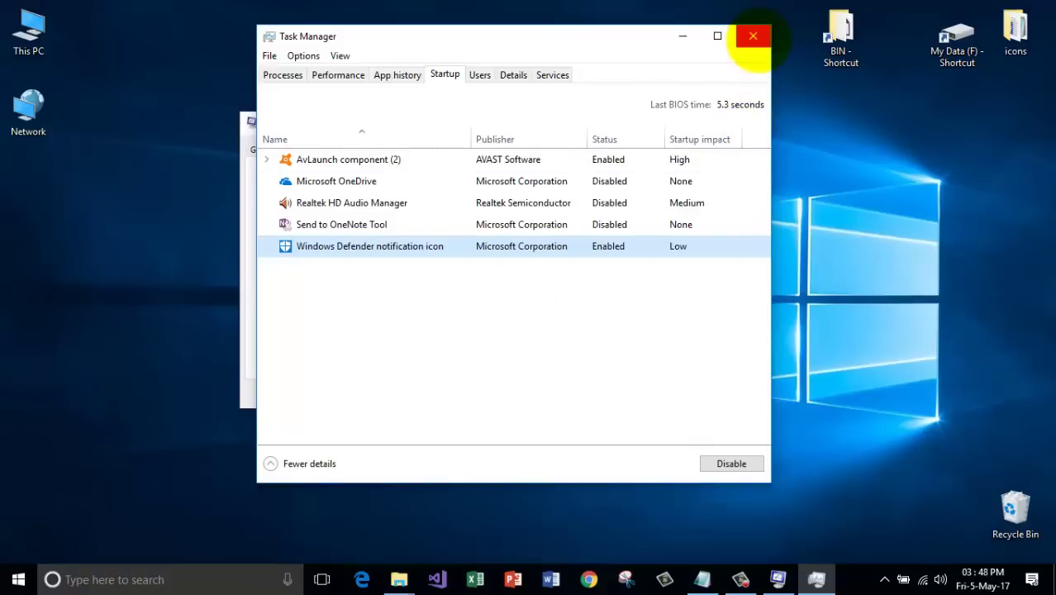
left_click(752, 35)
left_click(665, 120)
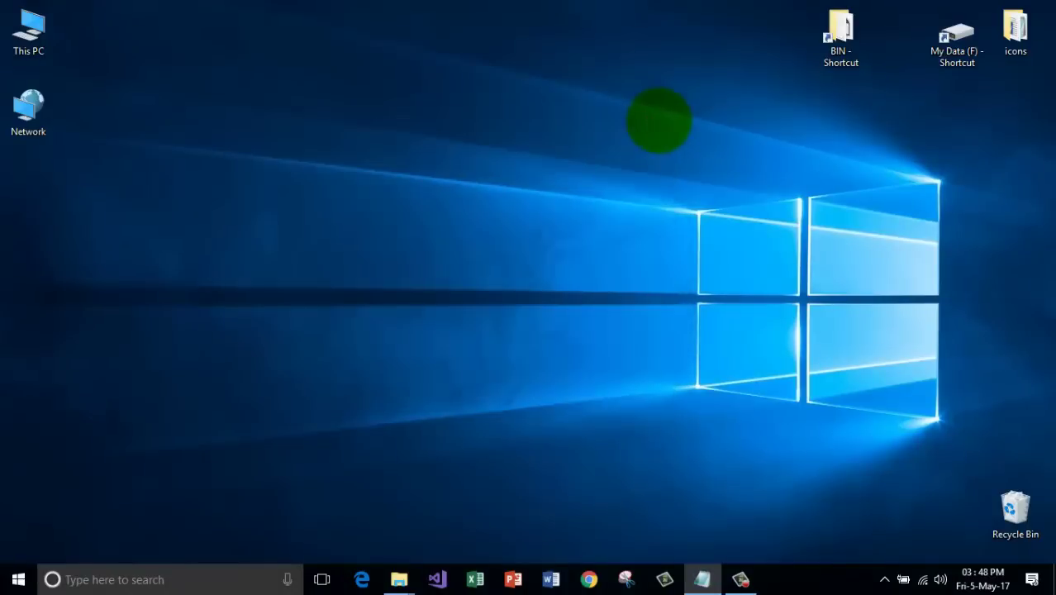
Delete the '3. Speedup the system' line from the Notepad tips list, then minimize Notepad.
left_click(702, 578)
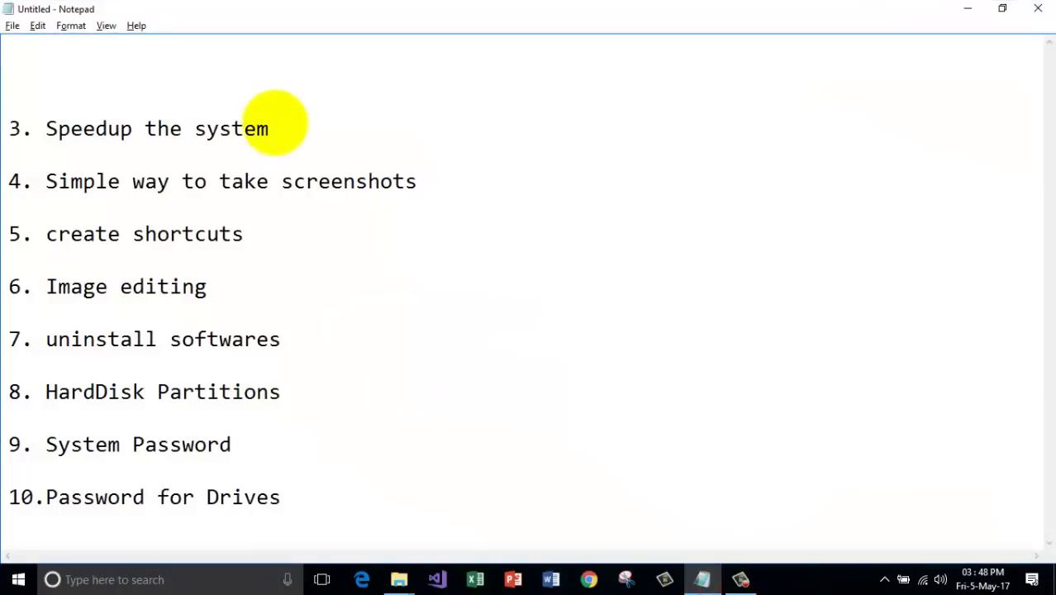
left_click_drag(298, 131, 10, 130)
key("Delete")
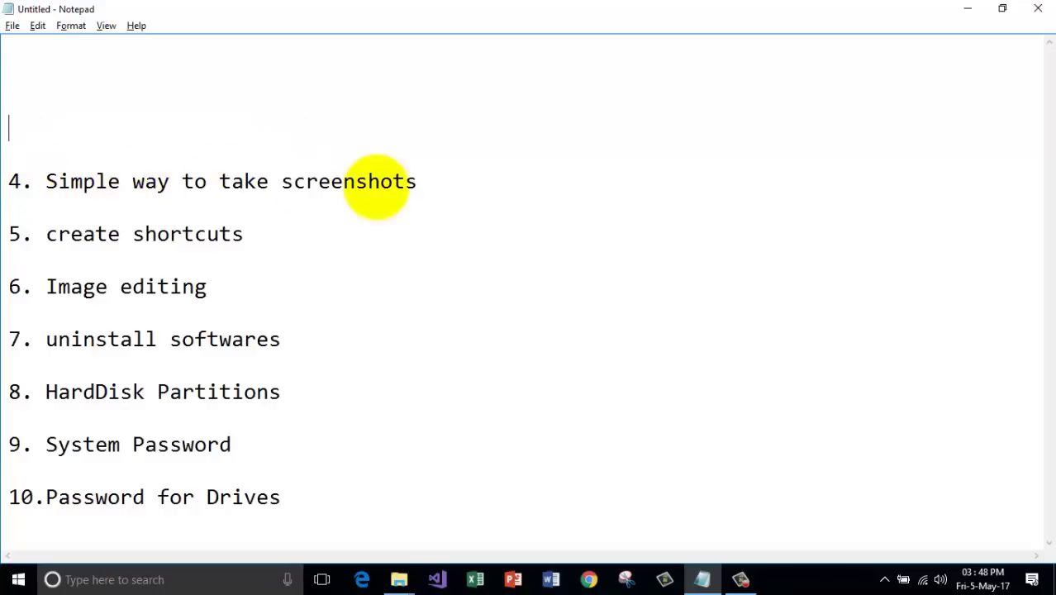
left_click(968, 9)
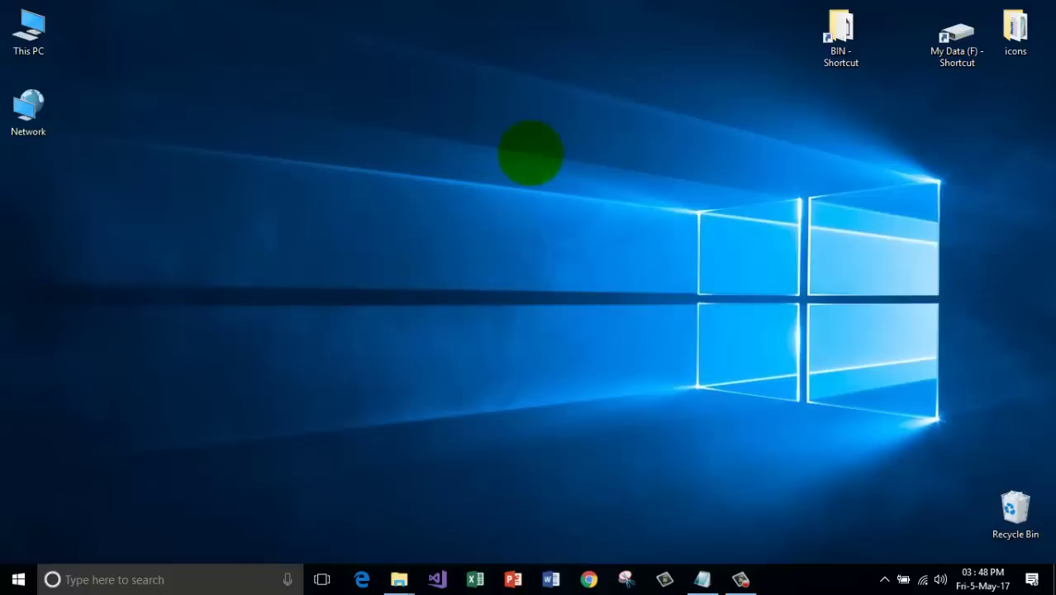
Launch Snipping Tool by searching 'sni' and move its window to the upper left.
left_click(145, 570)
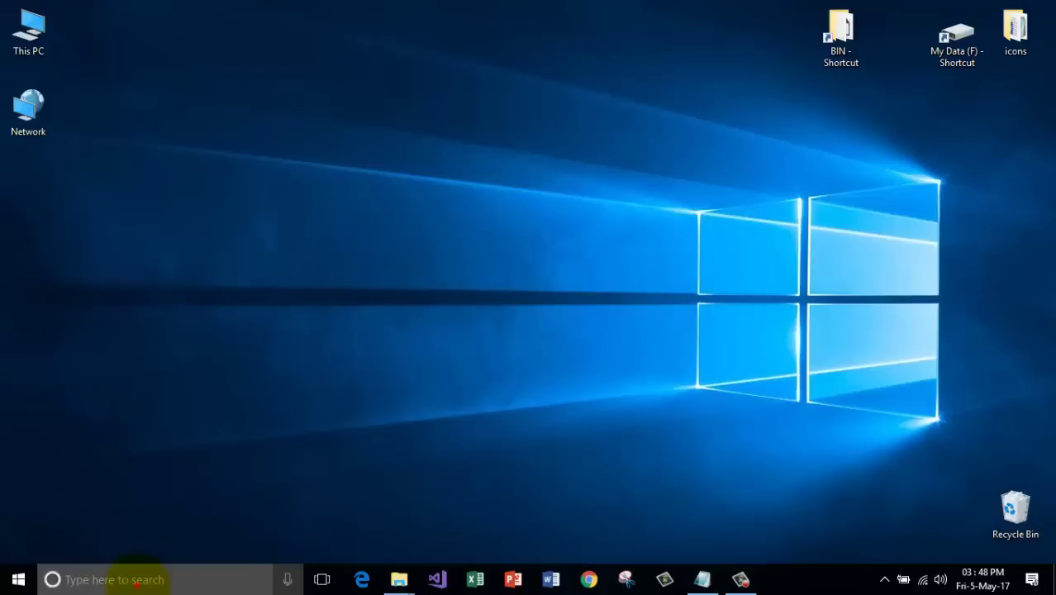
type("snip")
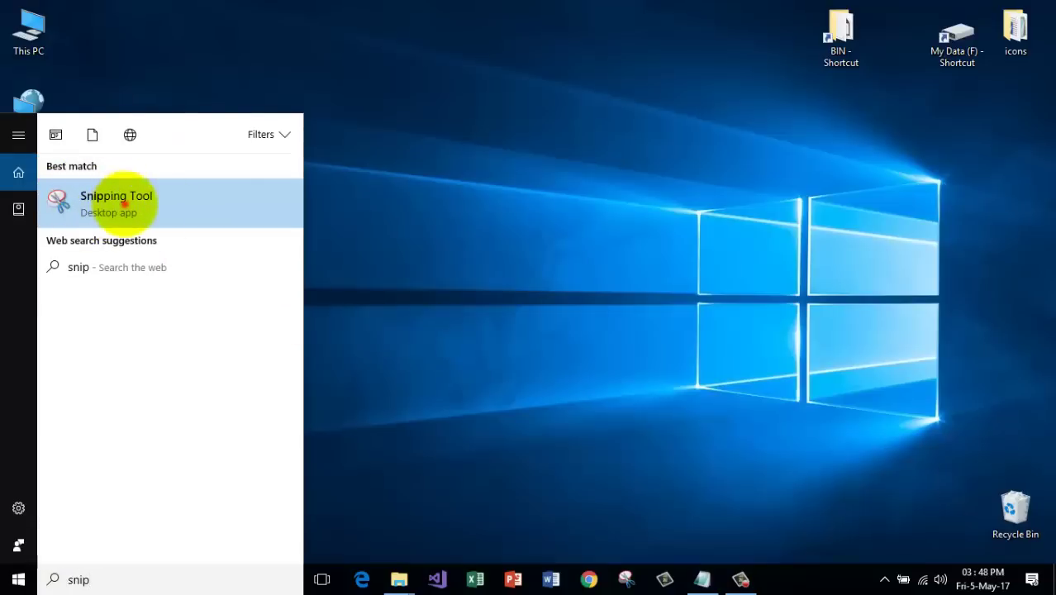
left_click(124, 203)
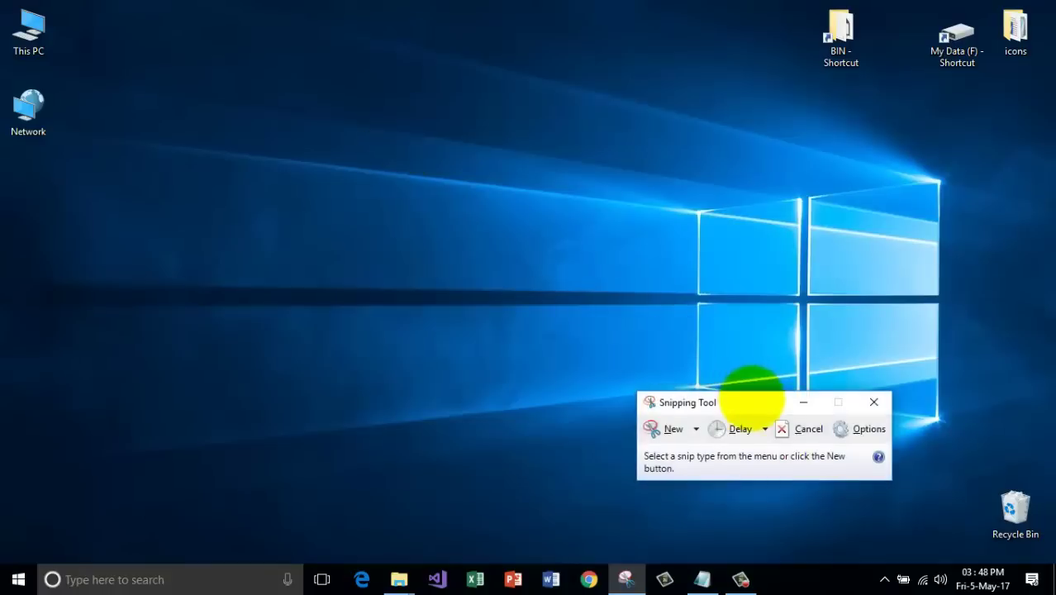
left_click_drag(750, 398, 294, 65)
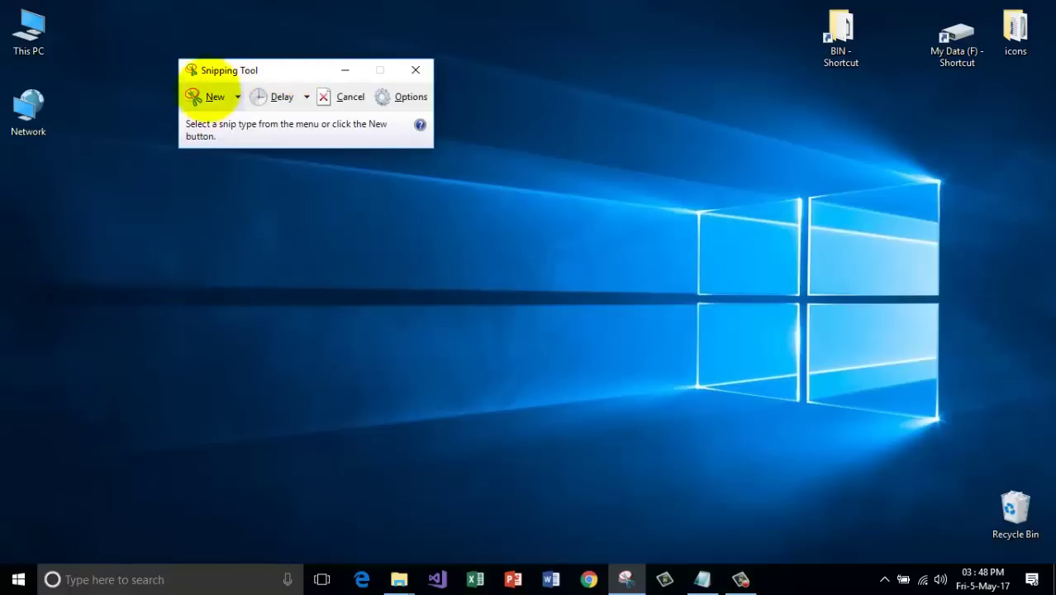
Snip the desktop area around the Windows logo and maximize the capture editor.
left_click(206, 97)
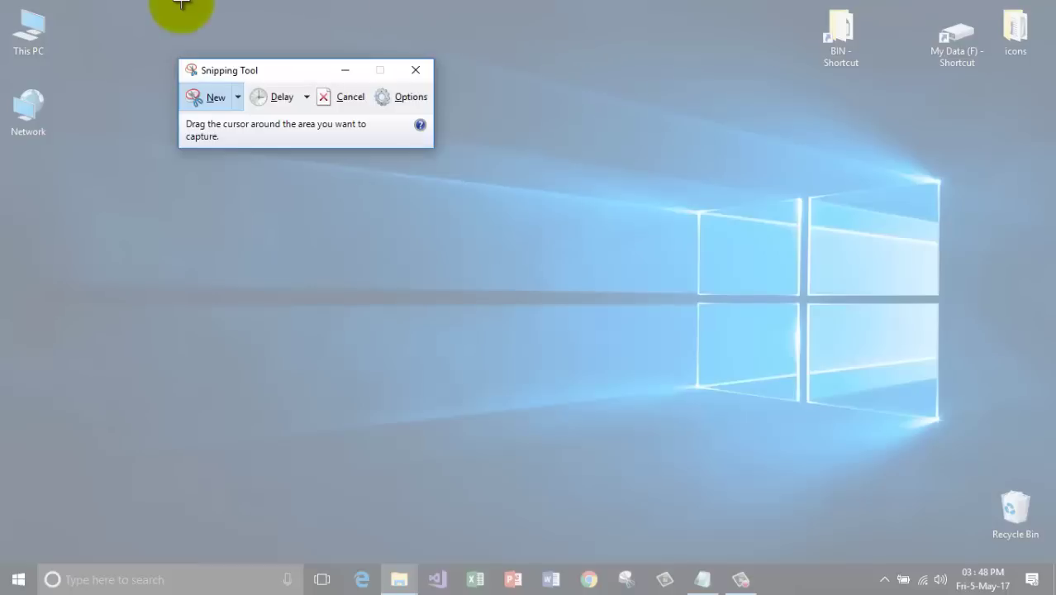
left_click_drag(546, 18, 1039, 456)
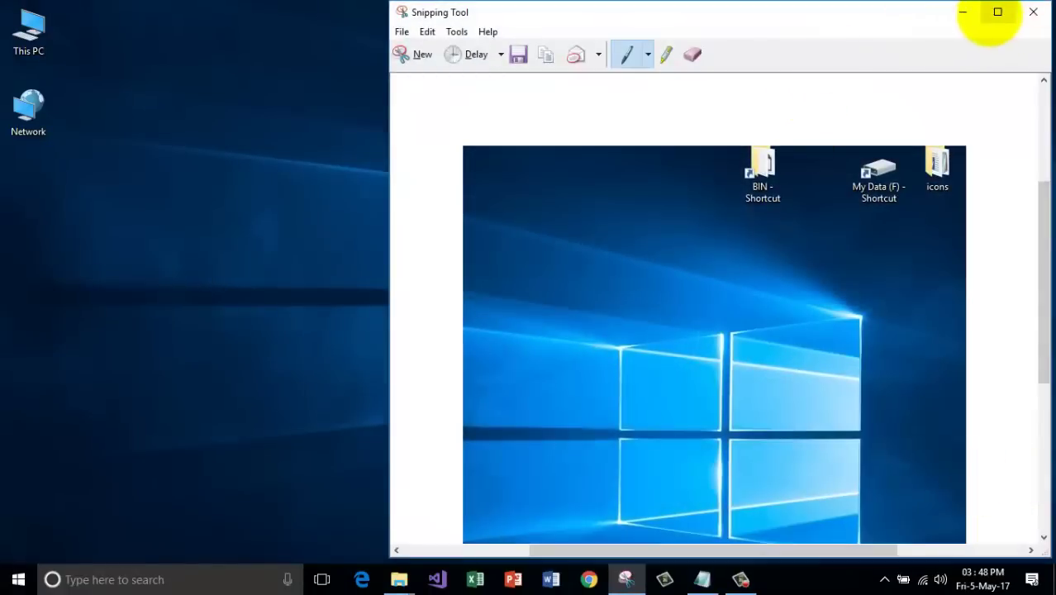
left_click(996, 13)
scroll(589, 390, "up", 2)
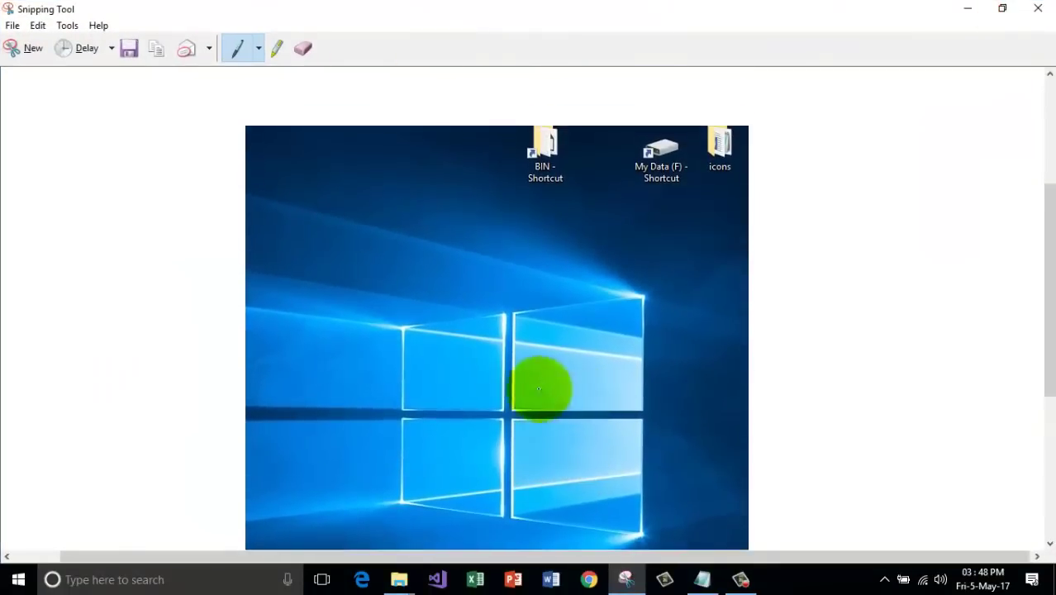
Draw black pen loops and a big green highlighter loop over the logo.
mouse_move(328, 137)
left_mouse_down()
mouse_move(302, 273)
mouse_move(389, 364)
left_mouse_up()
left_click(277, 48)
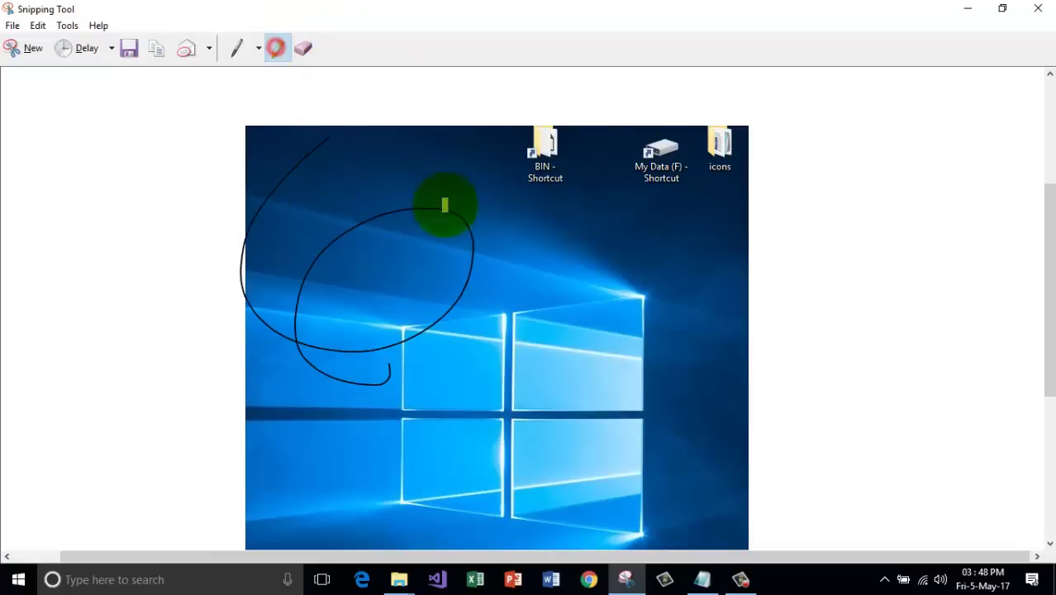
mouse_move(455, 118)
left_mouse_down()
mouse_move(714, 279)
mouse_move(664, 339)
left_mouse_up()
Add red pen annotations (a handwritten 20, scribbles, a zigzag), then erase all strokes.
left_click(38, 26)
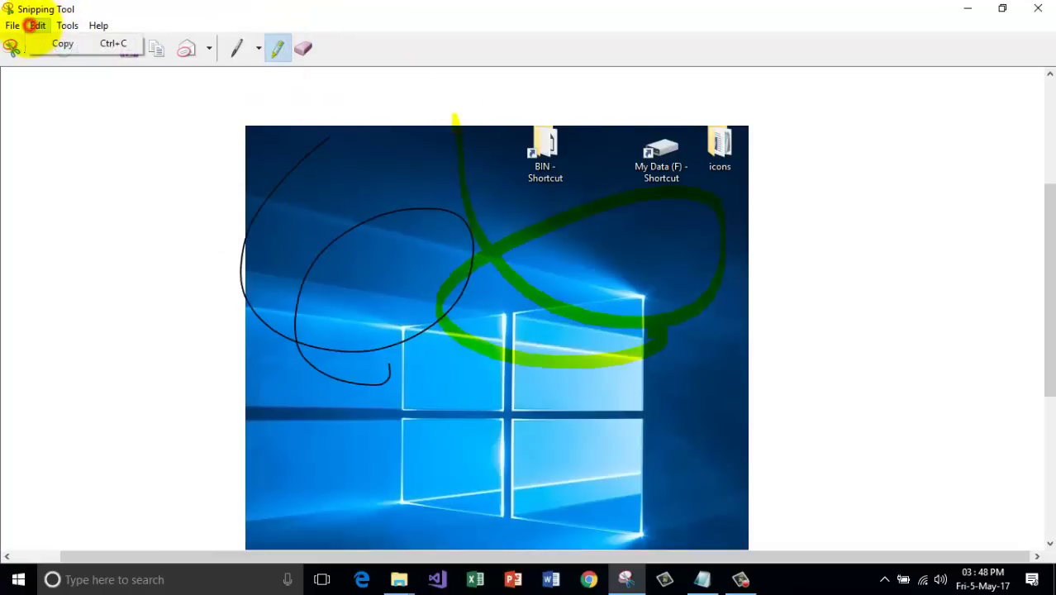
left_click(67, 26)
mouse_move(87, 42)
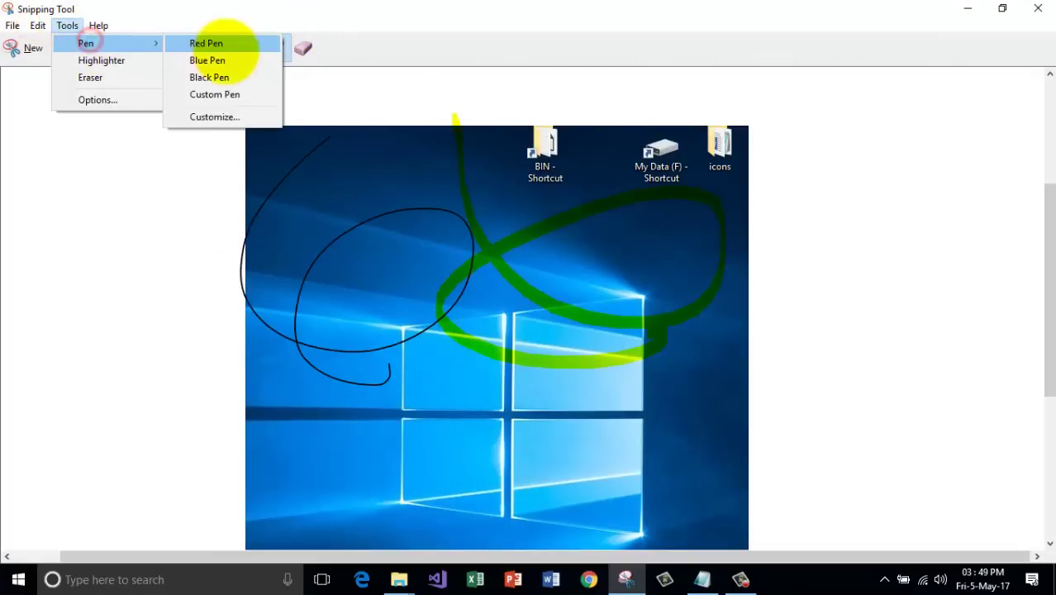
left_click(219, 41)
mouse_move(841, 241)
left_mouse_down()
mouse_move(801, 293)
mouse_move(884, 311)
left_mouse_up()
left_click_drag(905, 254, 884, 273)
mouse_move(766, 334)
left_mouse_down()
mouse_move(793, 417)
mouse_move(813, 370)
mouse_move(868, 354)
mouse_move(875, 392)
left_mouse_up()
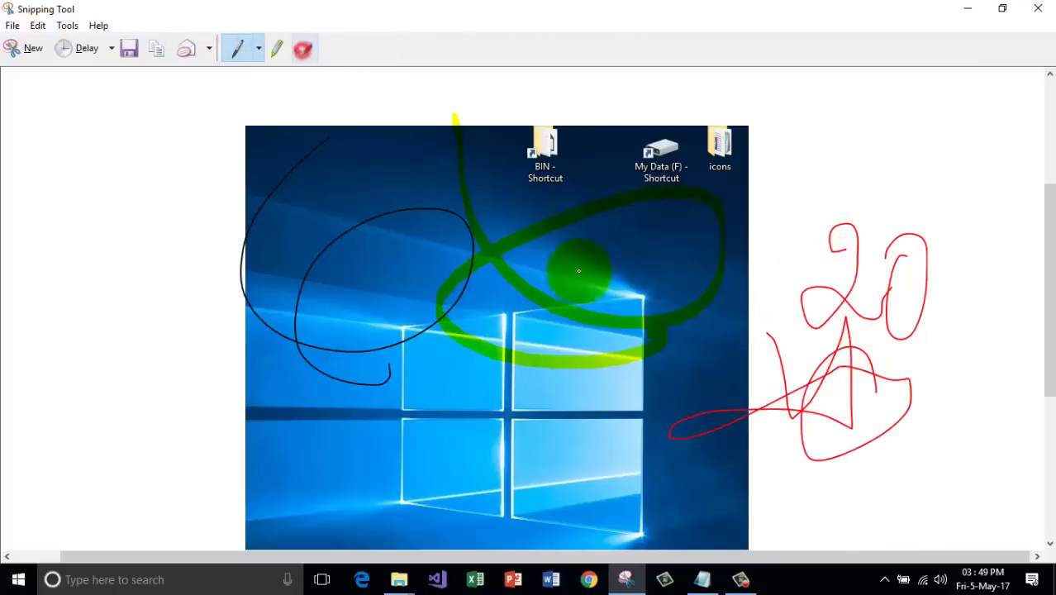
mouse_move(566, 267)
left_mouse_down()
mouse_move(471, 236)
mouse_move(462, 248)
left_mouse_up()
left_click(303, 48)
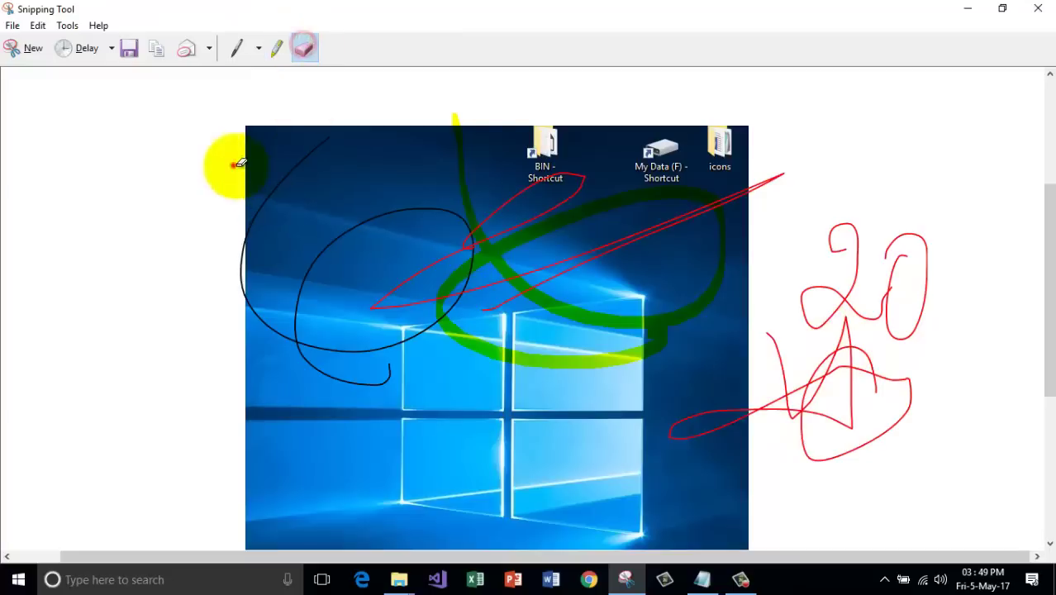
mouse_move(236, 166)
left_mouse_down()
mouse_move(472, 287)
mouse_move(753, 311)
mouse_move(843, 307)
left_mouse_up()
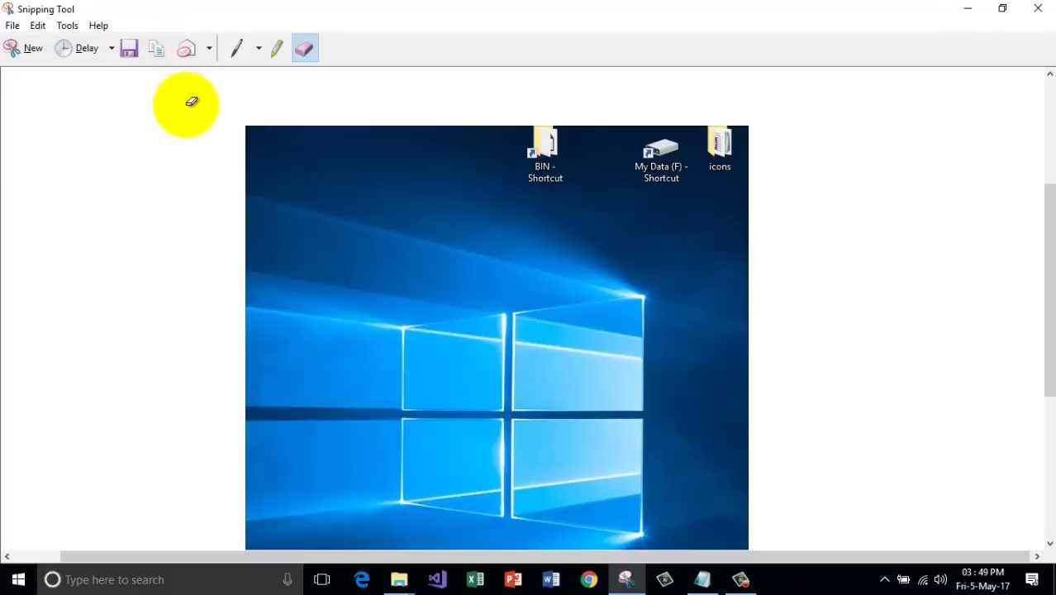
Save the snip as a JPEG named Capture on the Desktop.
left_click(130, 48)
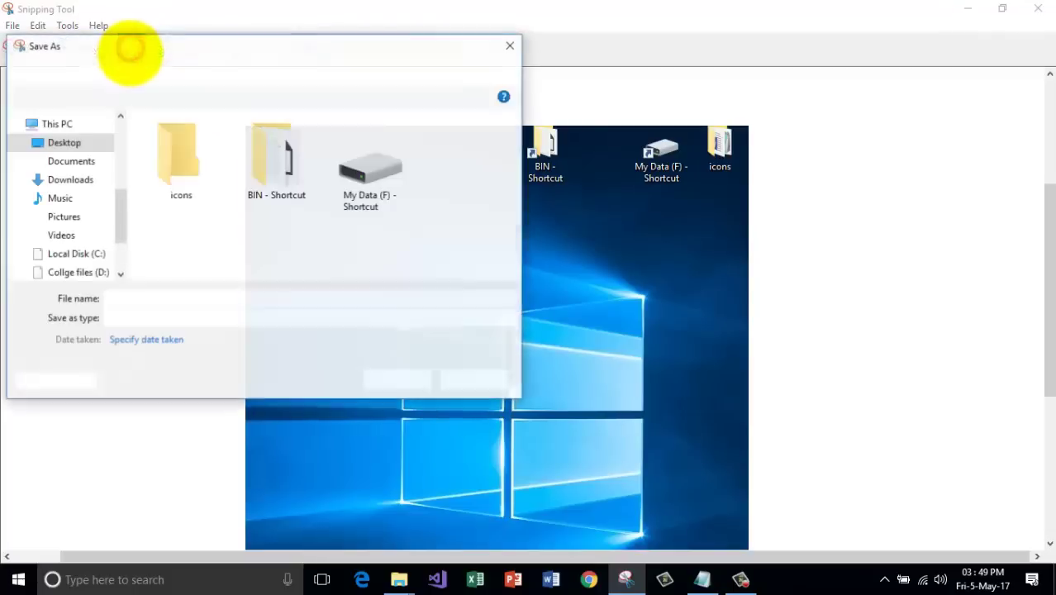
left_click_drag(175, 42, 482, 99)
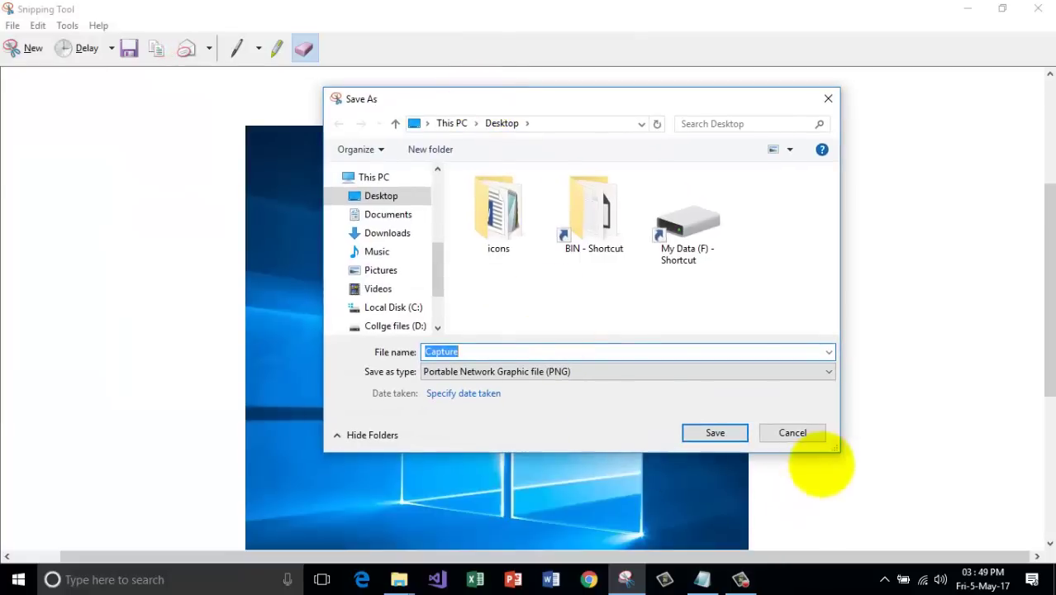
left_click_drag(838, 451, 838, 475)
left_click(572, 393)
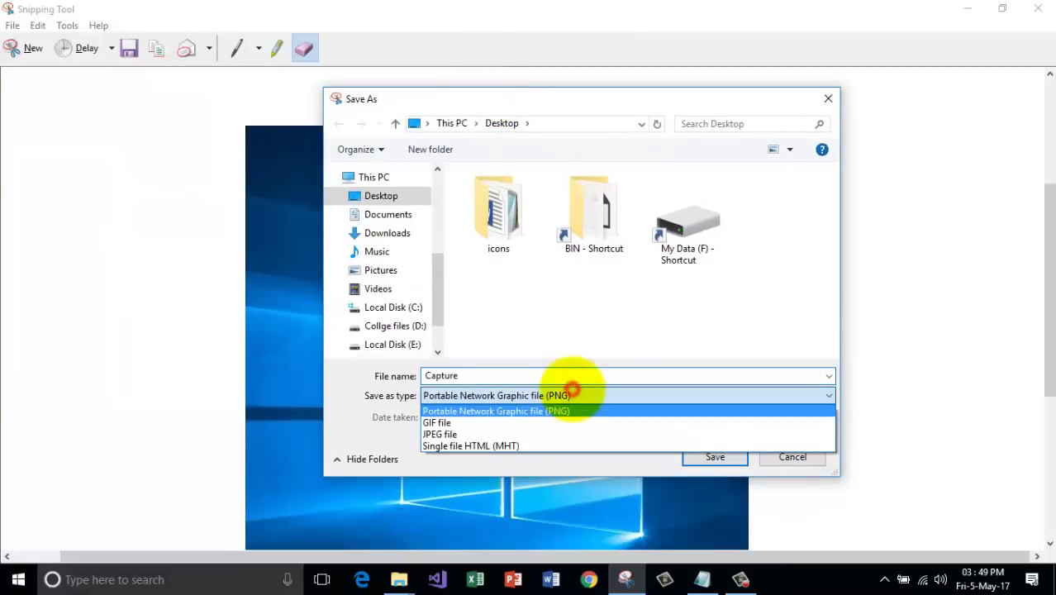
left_click(464, 433)
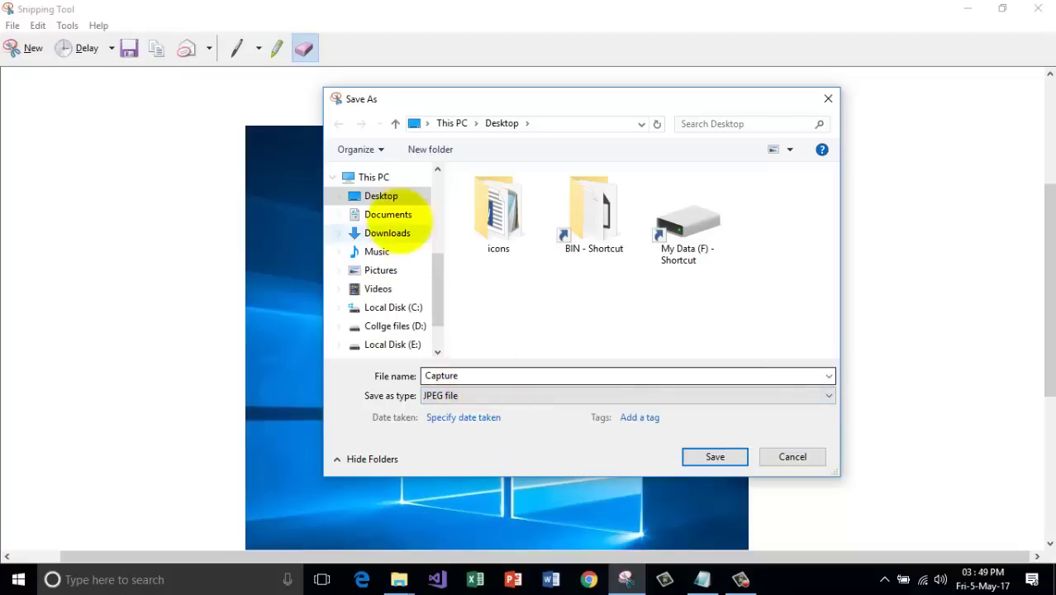
left_click(402, 195)
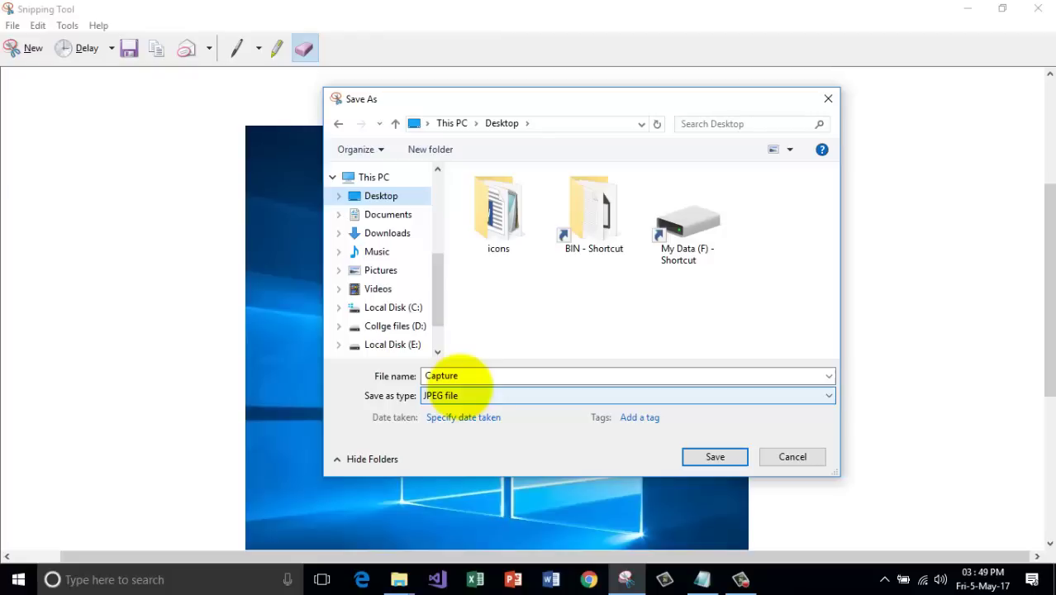
left_click_drag(359, 101, 397, 96)
left_click(752, 447)
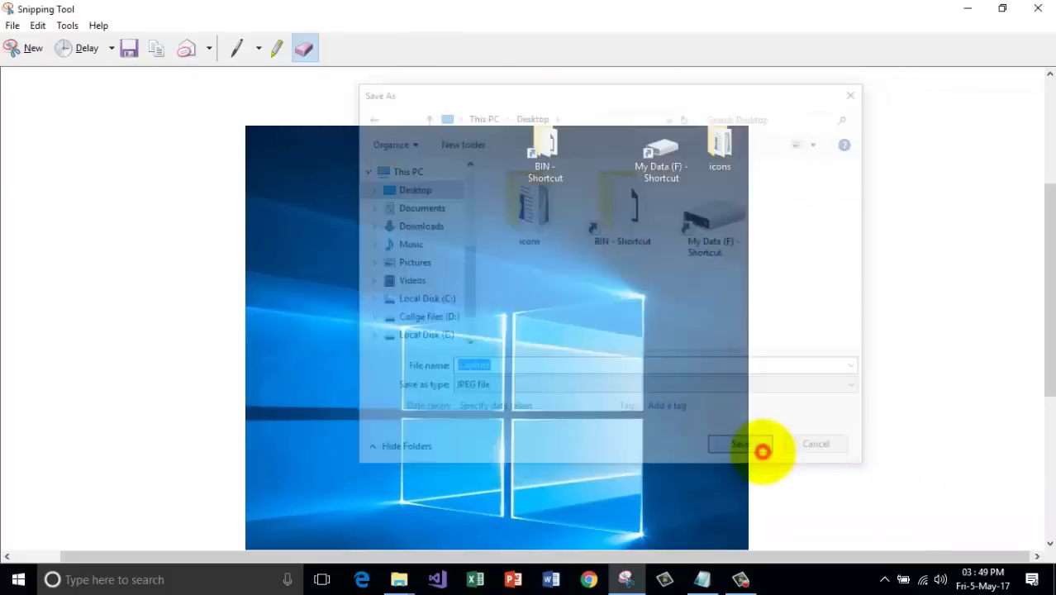
Close Snipping Tool, view Capture in Photos, then drag Capture into the Recycle Bin.
left_click(1037, 9)
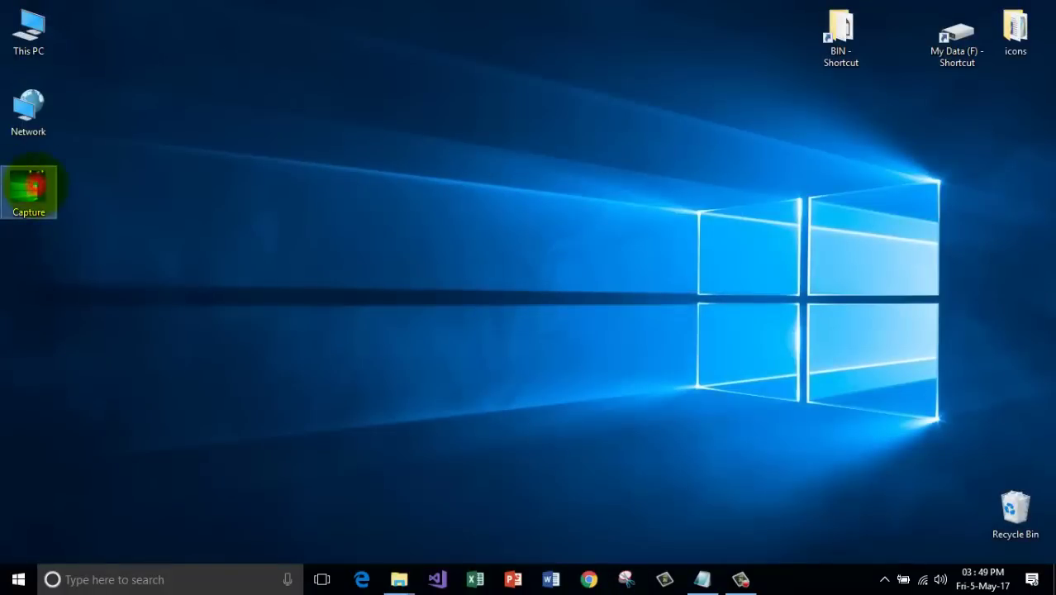
key("Return")
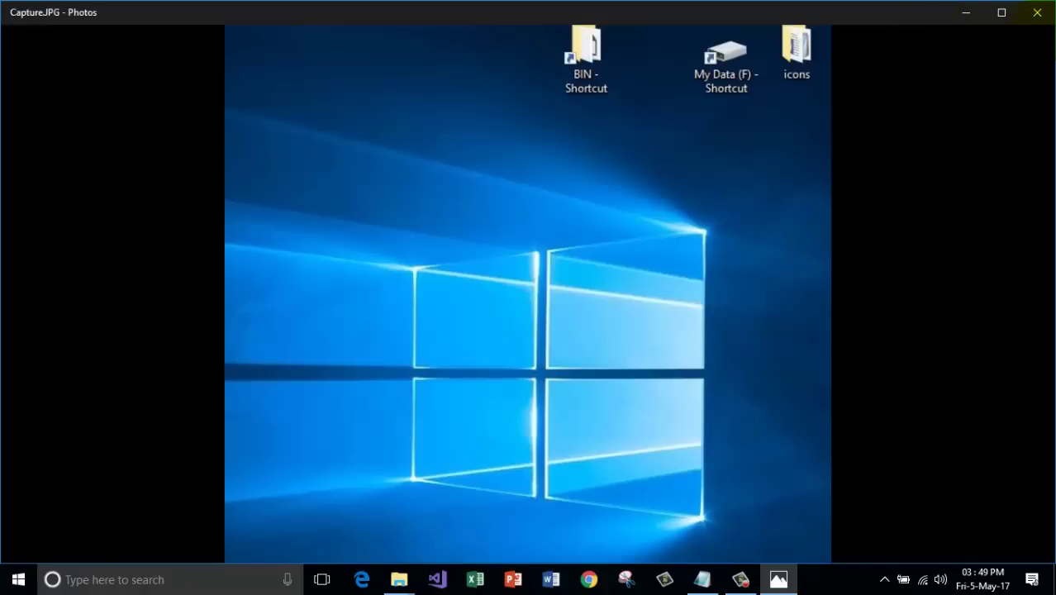
left_click(1040, 13)
left_click_drag(28, 190, 1012, 506)
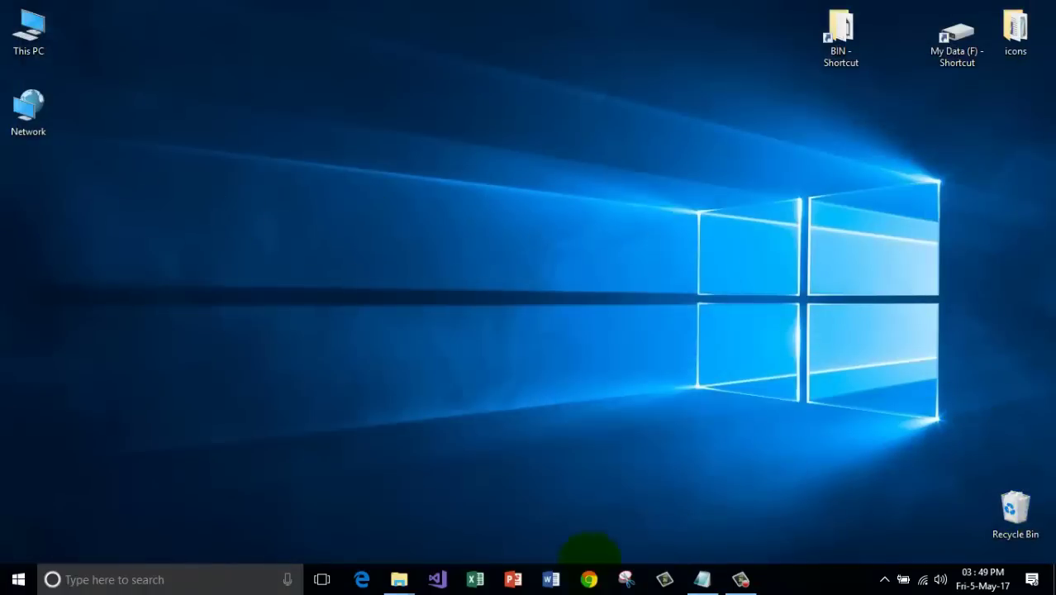
In Chrome, open the JQuery bookmark's Events page and scroll to the event methods table.
left_click(588, 579)
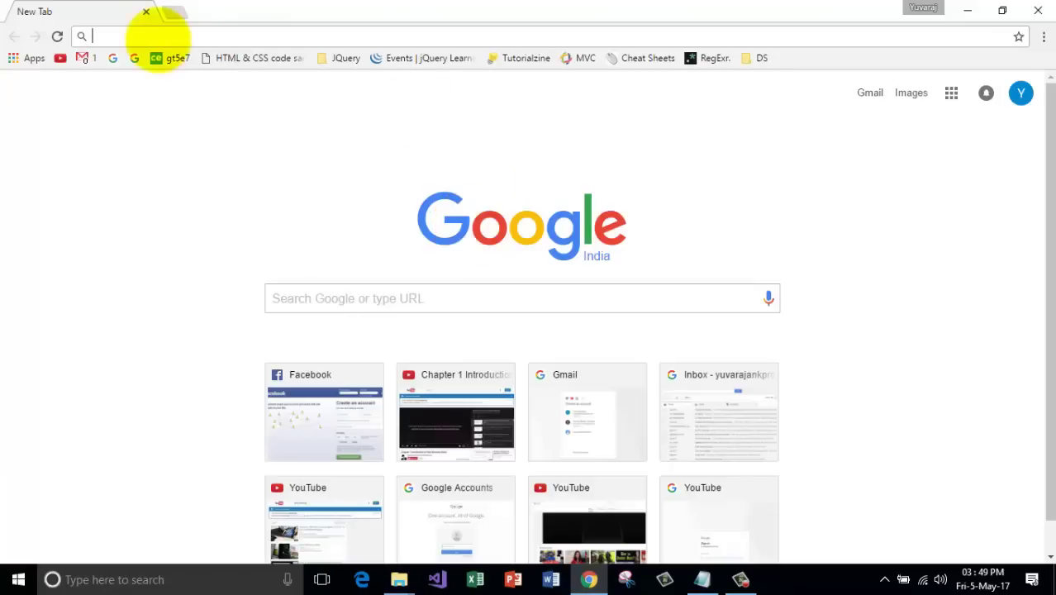
left_click(347, 56)
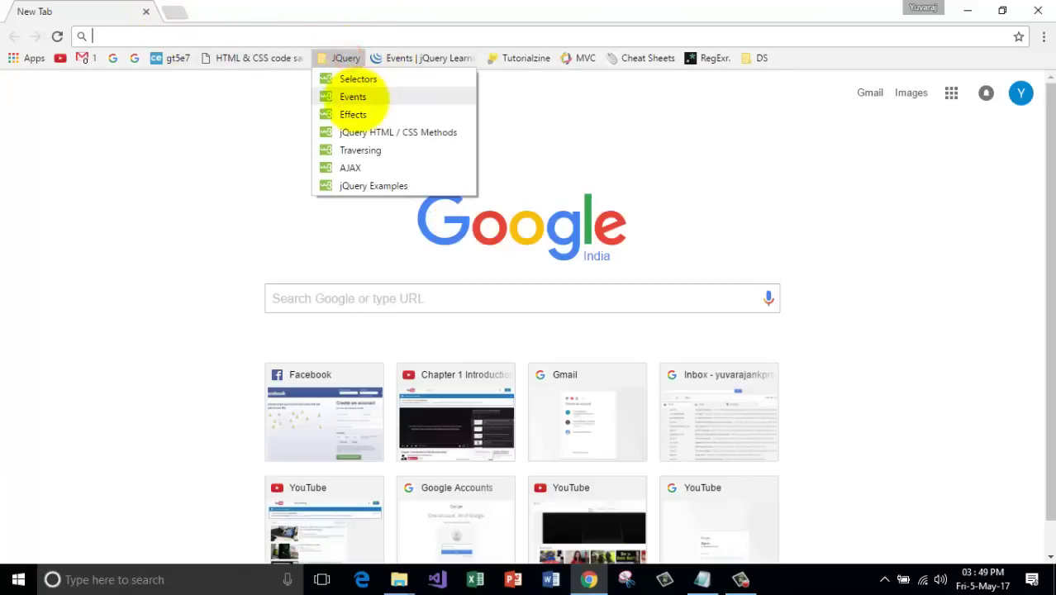
left_click(342, 95)
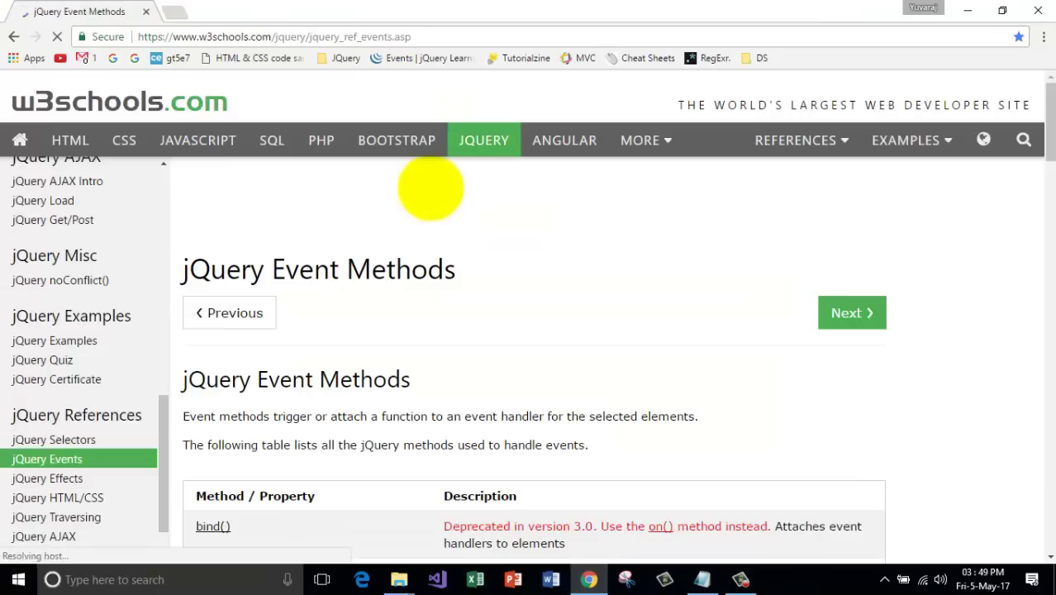
scroll(661, 273, "down", 3)
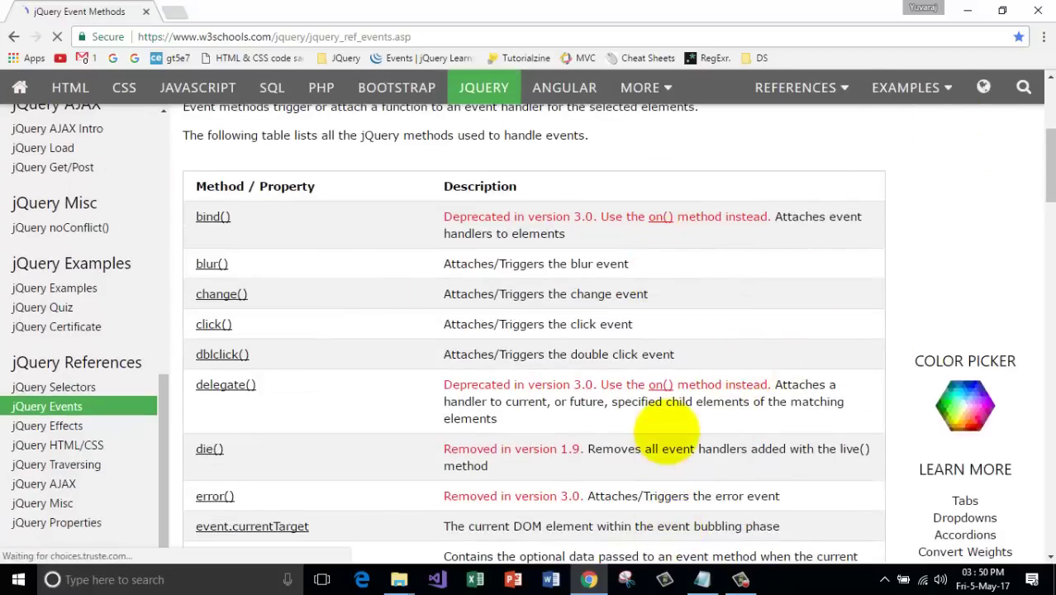
scroll(665, 430, "down", 2)
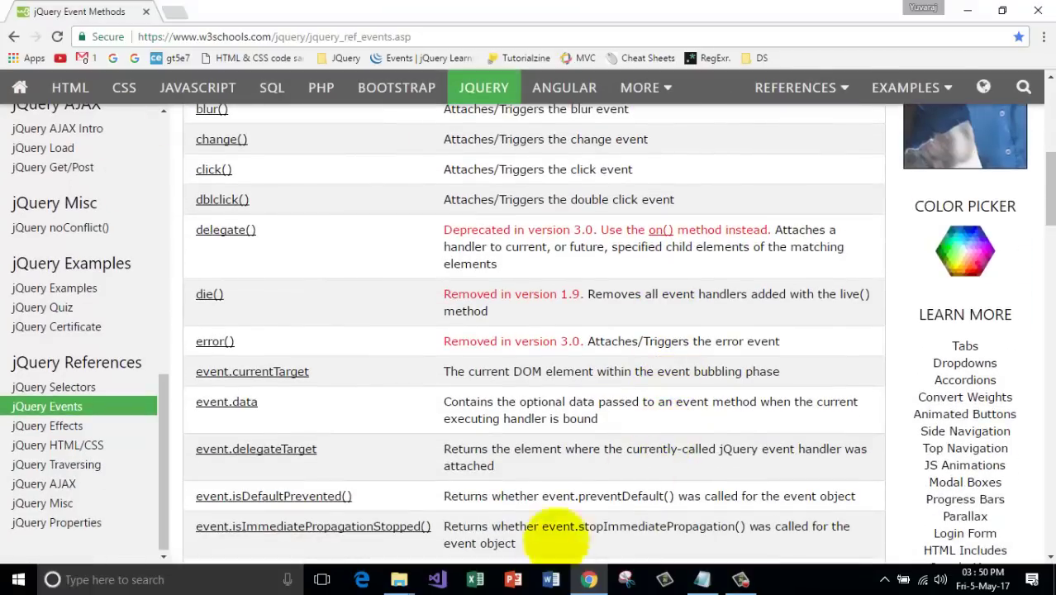
Launch Snipping Tool again by searching 'snip'.
left_click(142, 579)
type("snip")
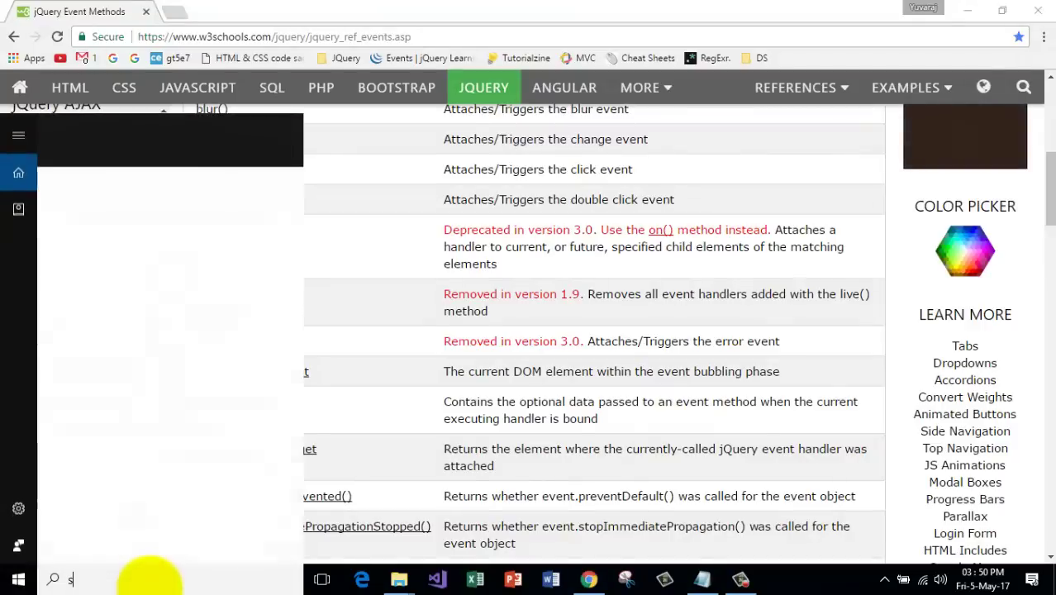
left_click(126, 198)
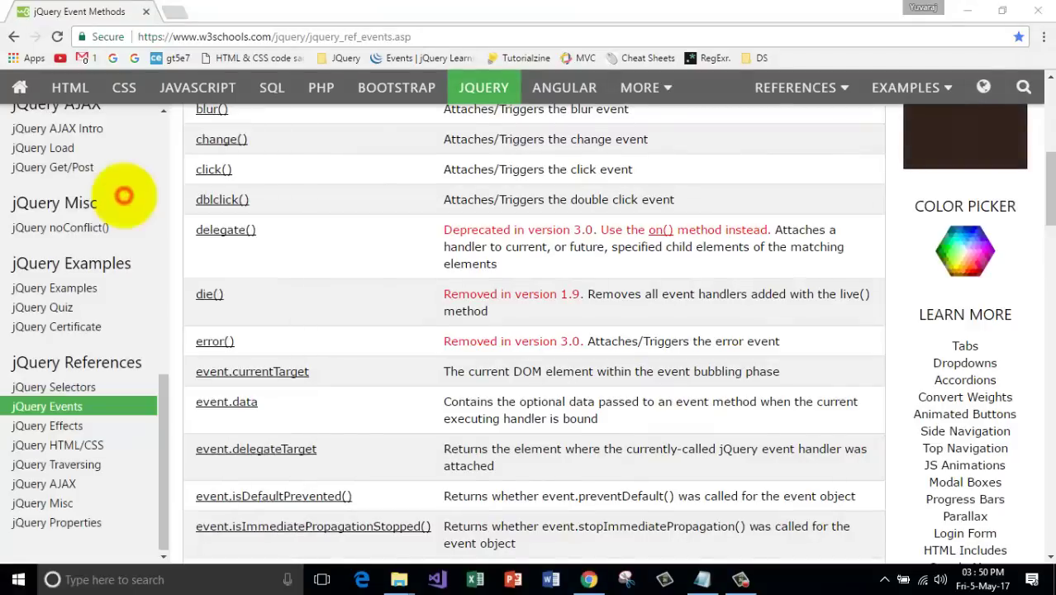
Snip the event methods table, then set a 5-second snip delay.
left_click(192, 96)
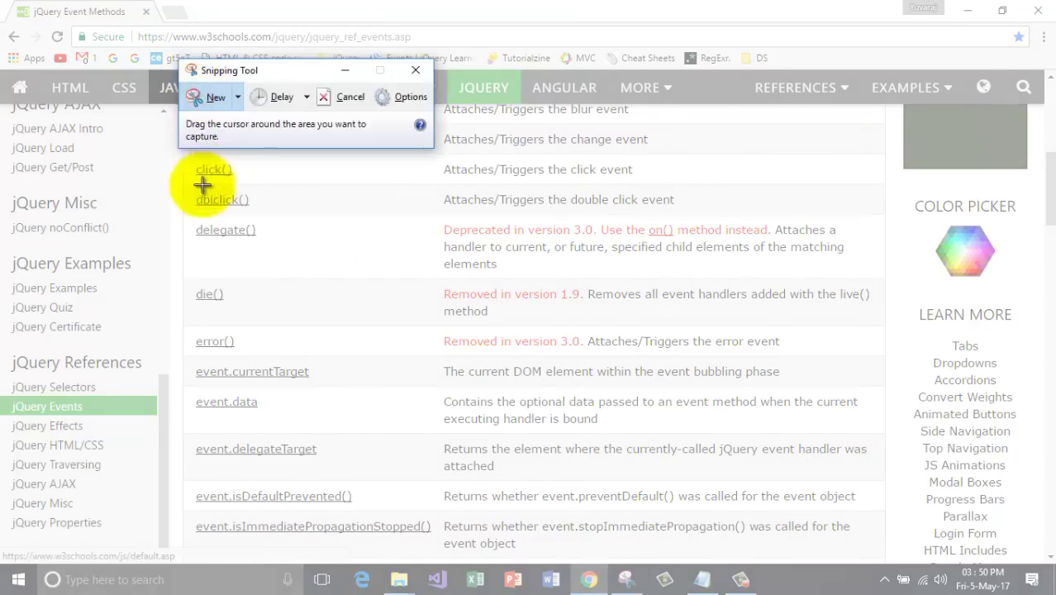
left_click_drag(165, 157, 907, 472)
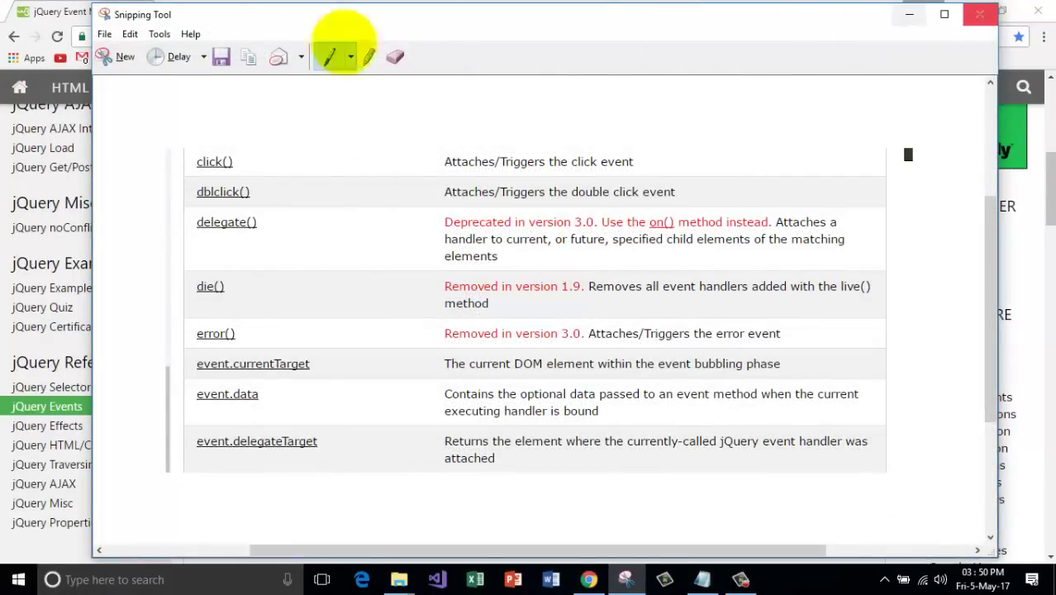
left_click(119, 57)
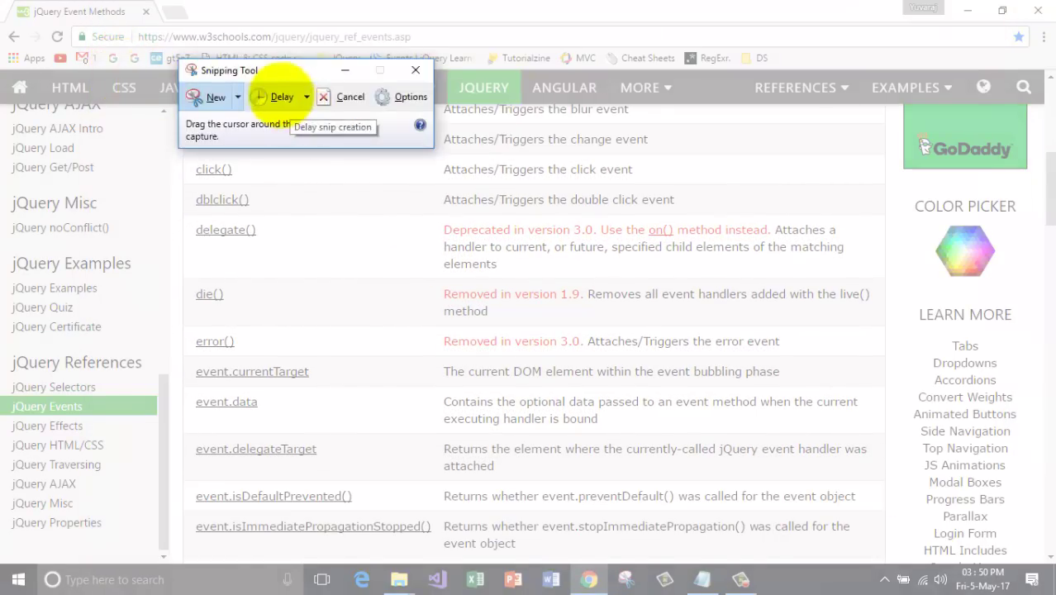
left_click(306, 96)
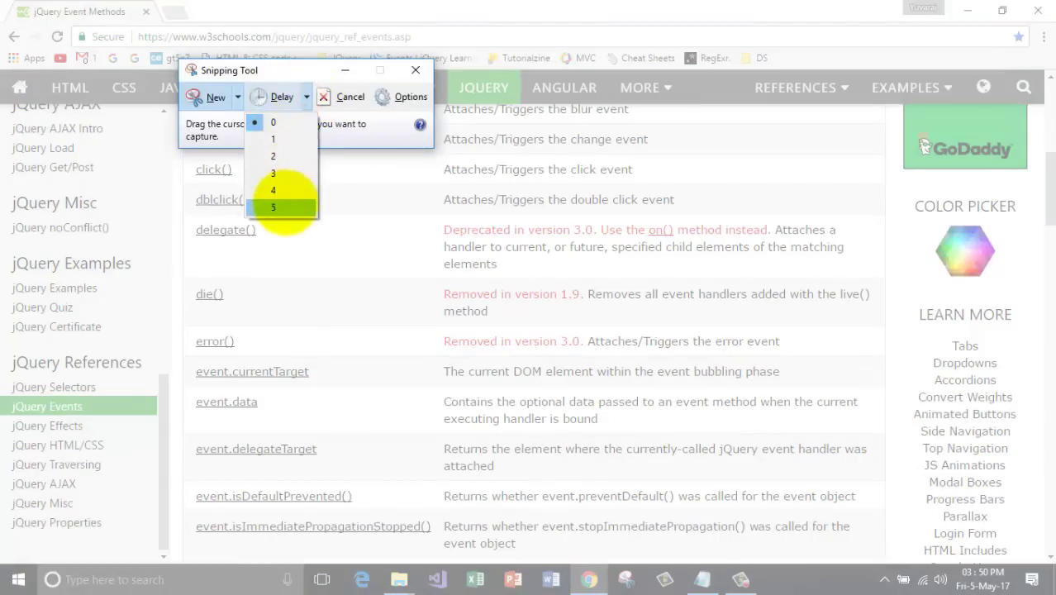
left_click(281, 207)
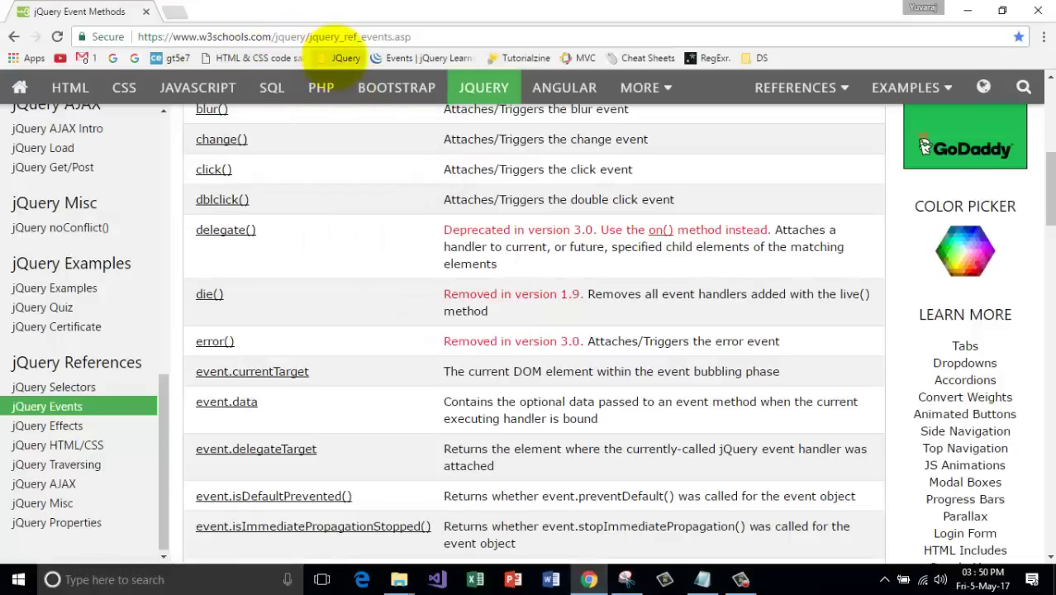
Take a 5-second delayed snip of the jQuery Tutorial page's main content area.
left_click(340, 58)
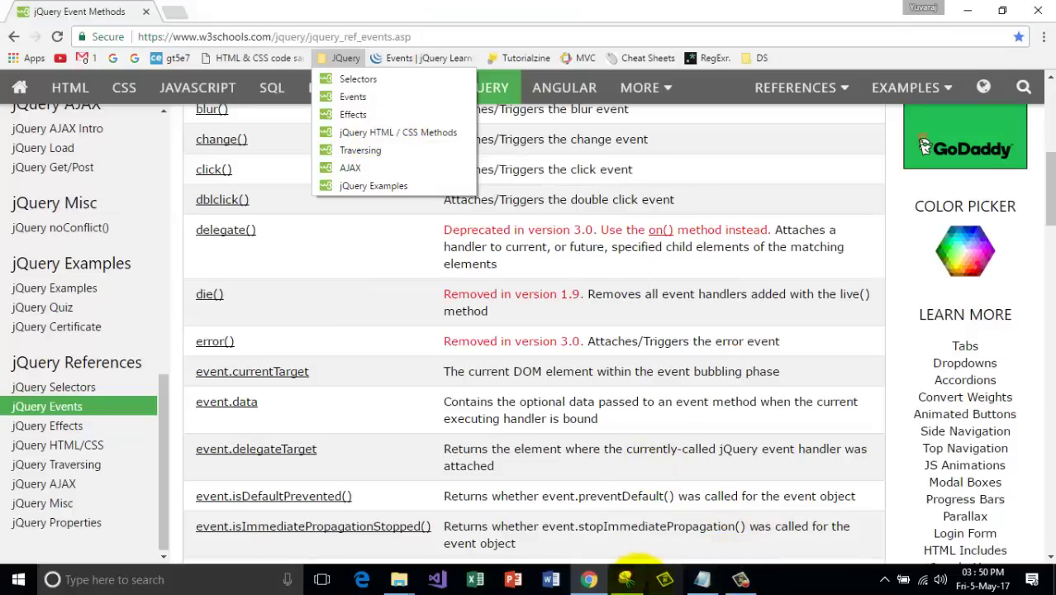
left_click(625, 579)
left_click(306, 97)
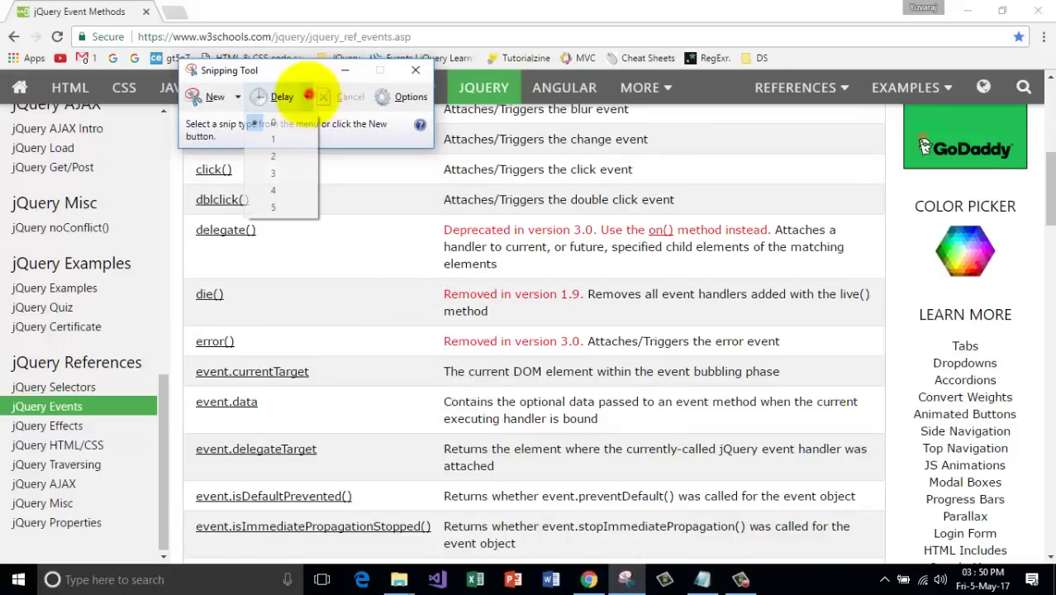
left_click(278, 206)
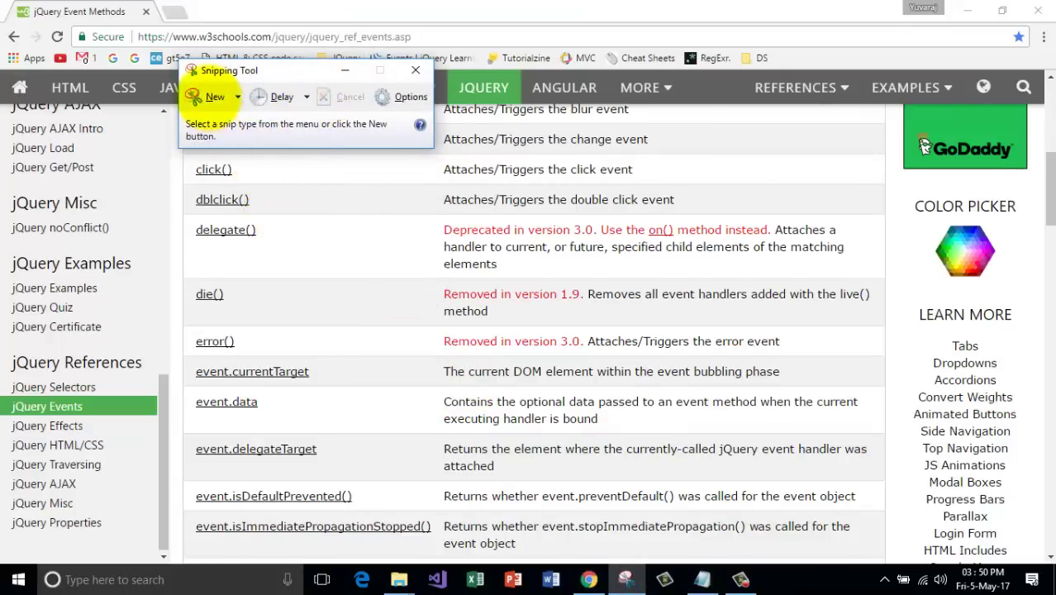
left_click(209, 98)
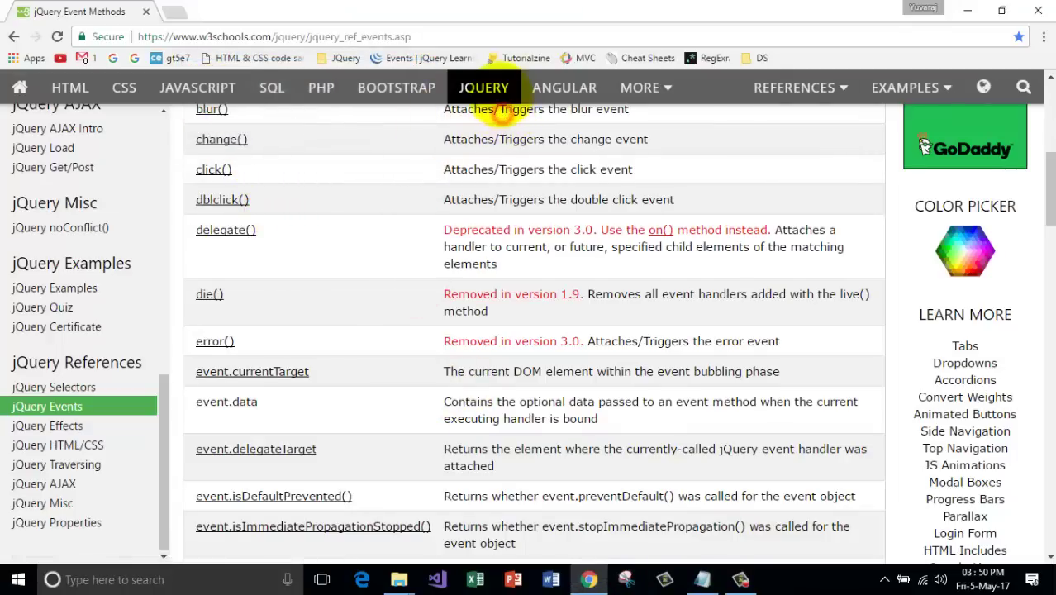
left_click(500, 106)
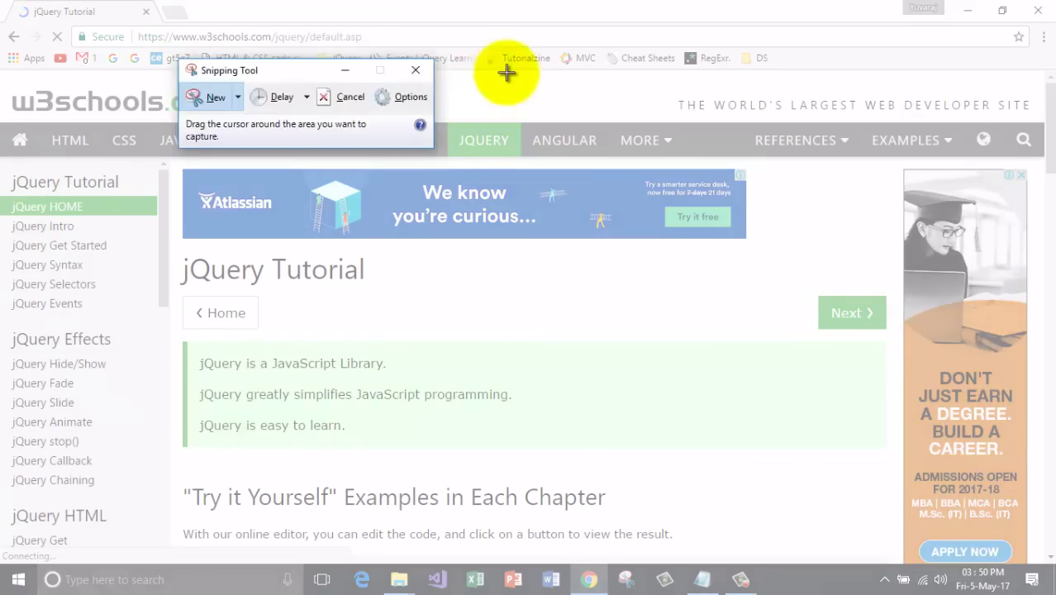
left_click_drag(145, 225, 940, 506)
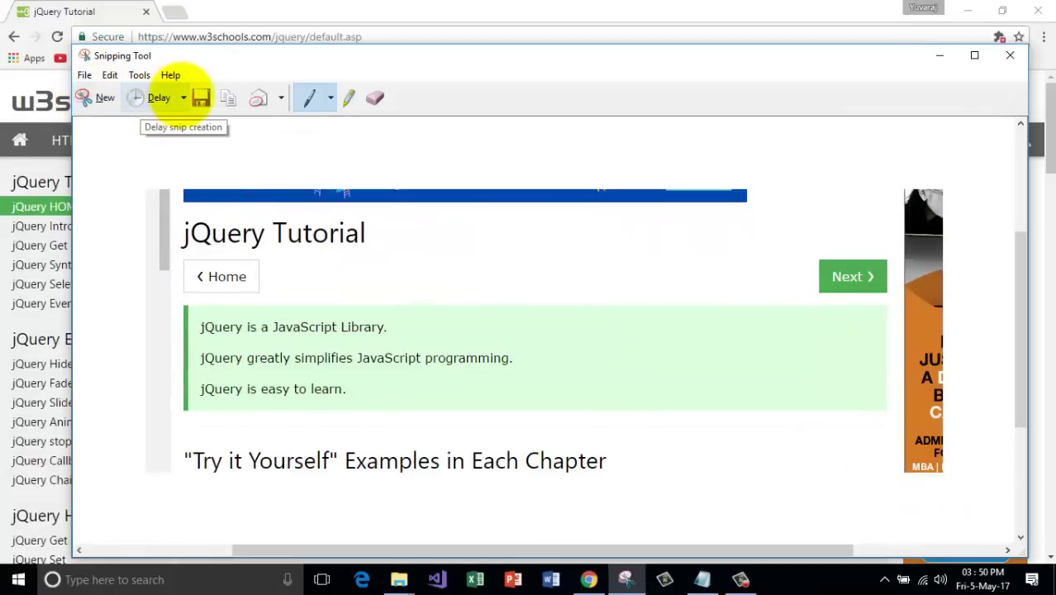
Close the snip without saving it and close Chrome.
left_click(184, 97)
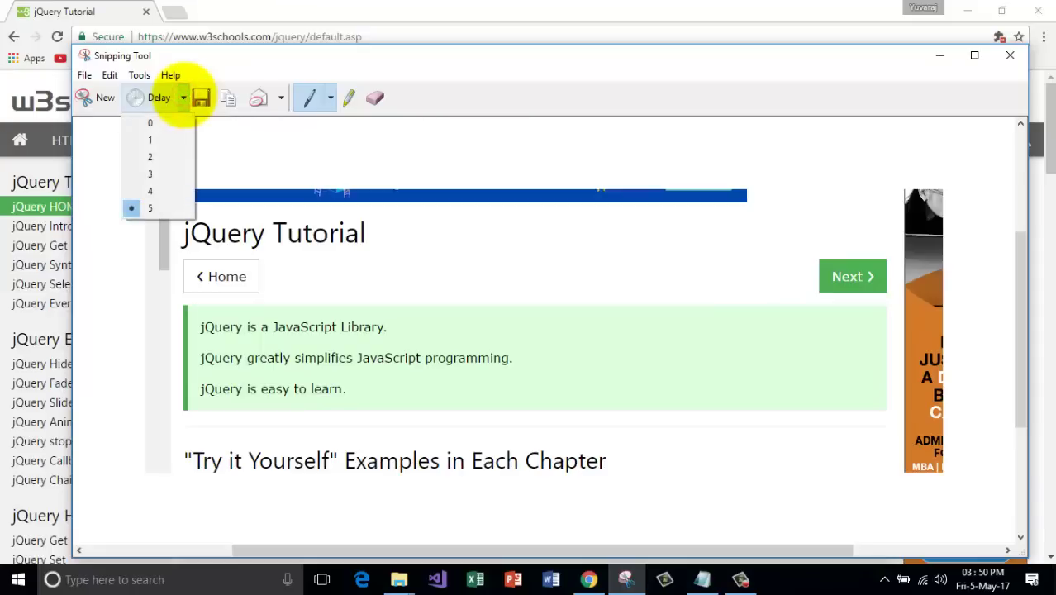
left_click(295, 141)
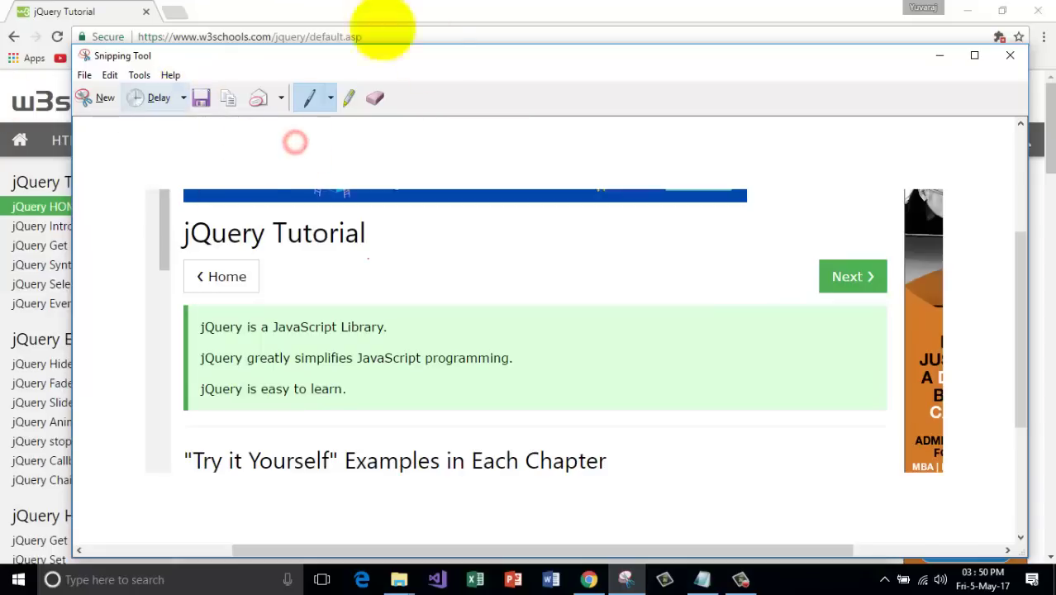
left_click(1010, 55)
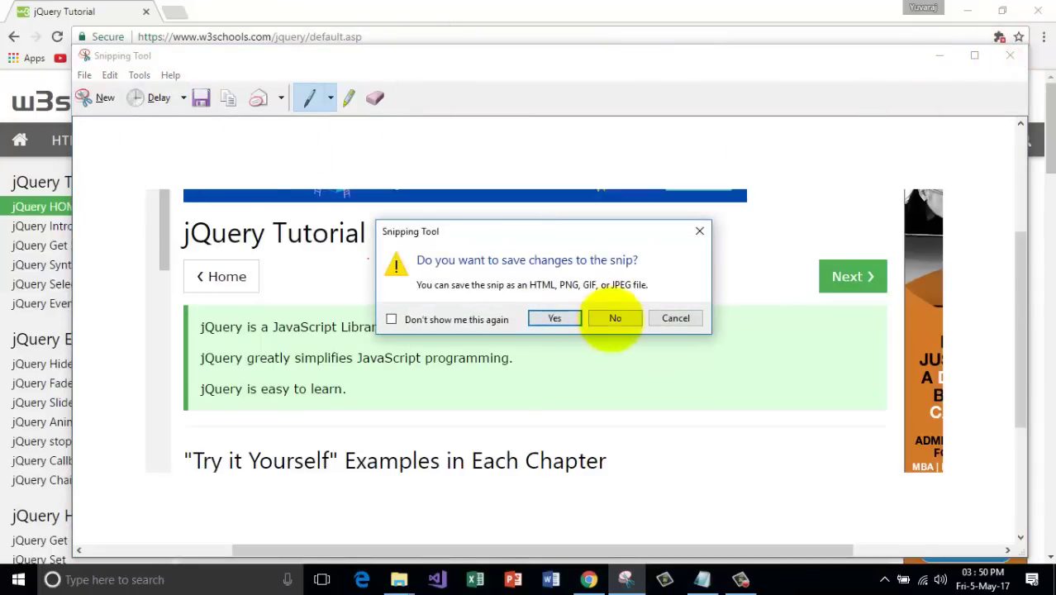
left_click(611, 316)
left_click(1037, 10)
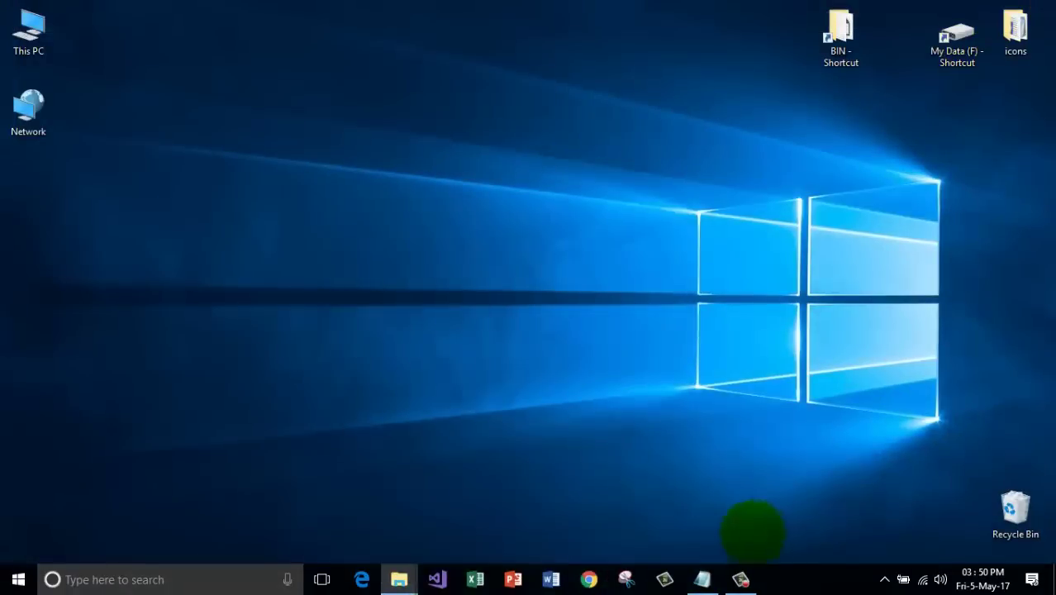
Delete the '4. Simple way to take screenshots' line in Notepad, then minimize it.
left_click(701, 579)
left_click_drag(441, 177, 10, 132)
key("Delete")
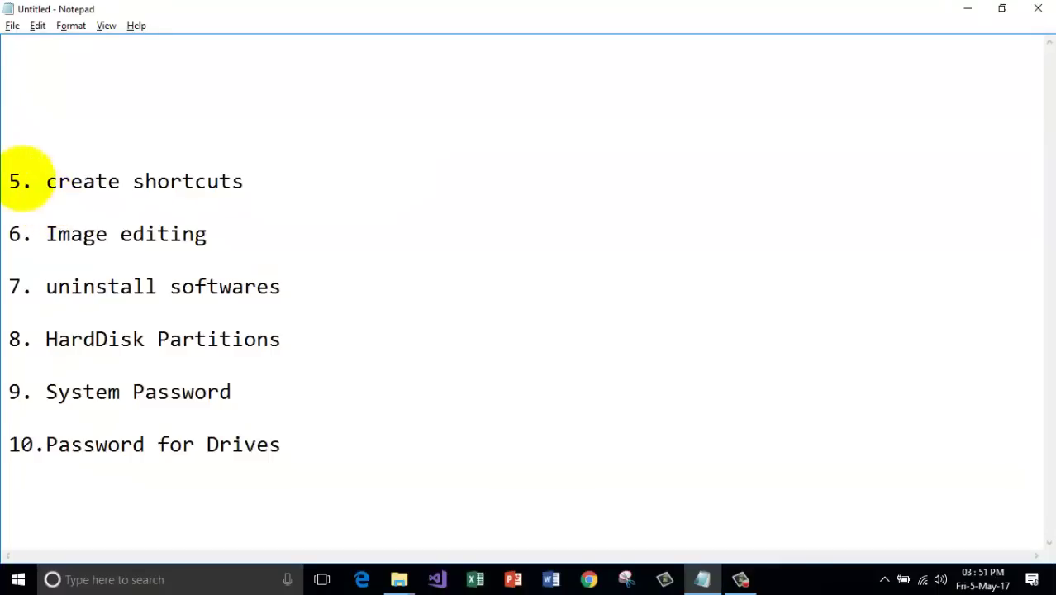
left_click_drag(10, 179, 248, 183)
left_click(285, 176)
left_click(969, 10)
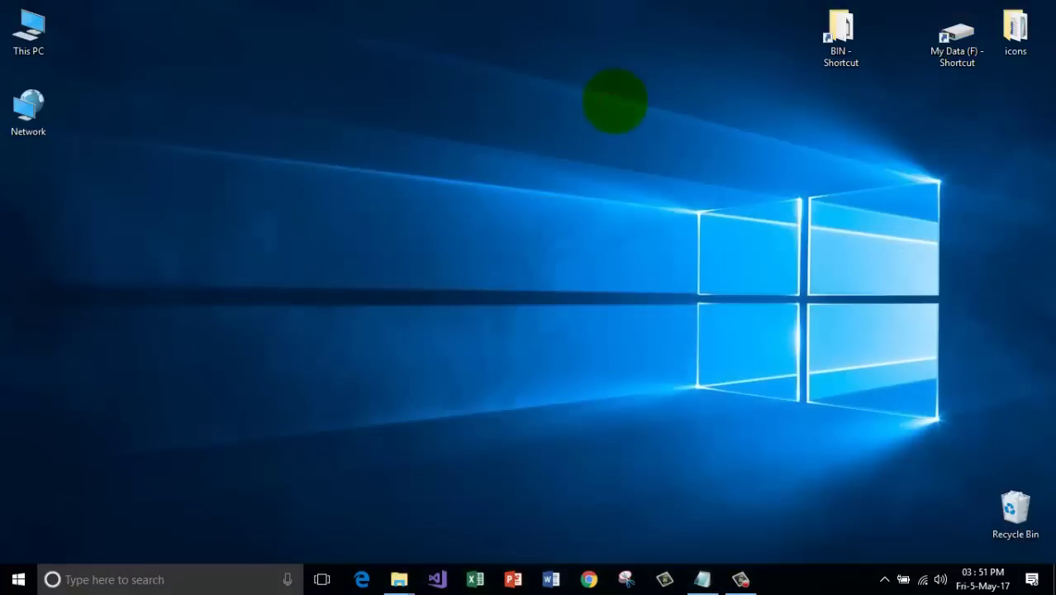
Move BIN - Shortcut to the top-left, open it to show C:\TURBOC3\BIN, then close it.
left_click_drag(834, 25, 146, 33)
left_click(272, 36)
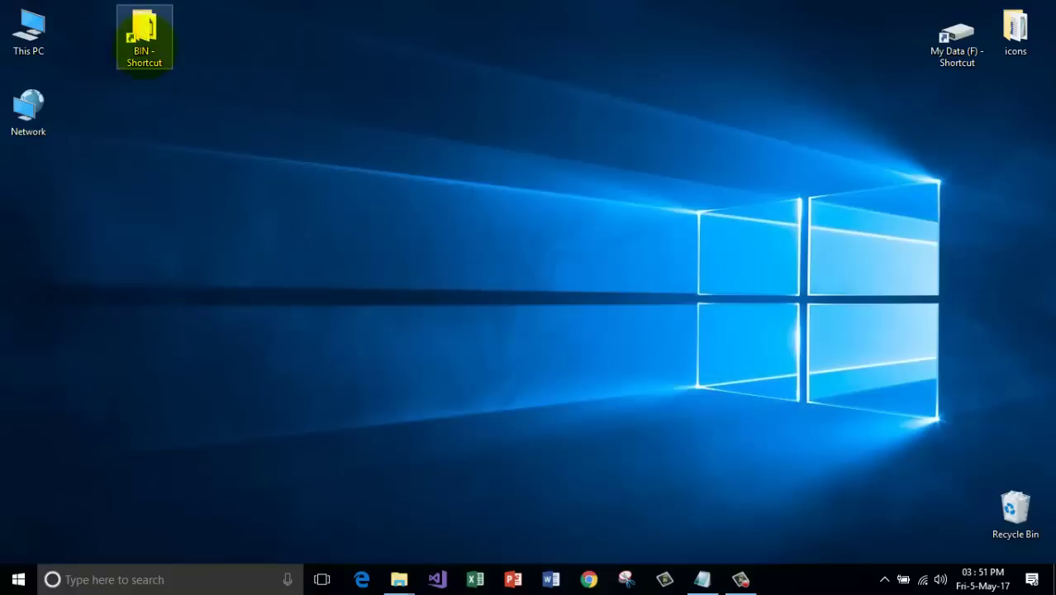
double_click(144, 37)
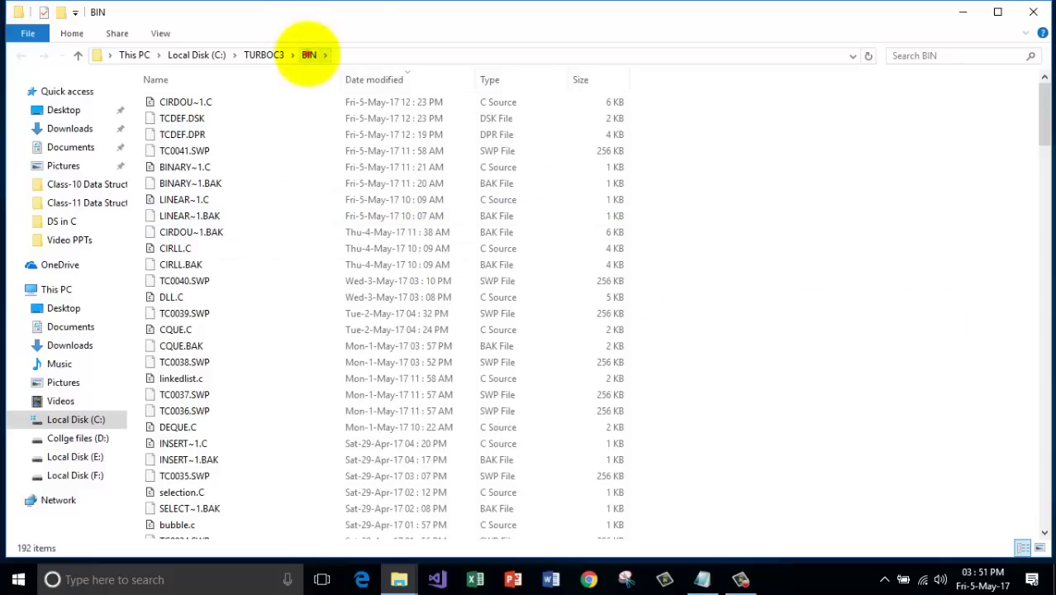
left_click(337, 53)
left_click(242, 57)
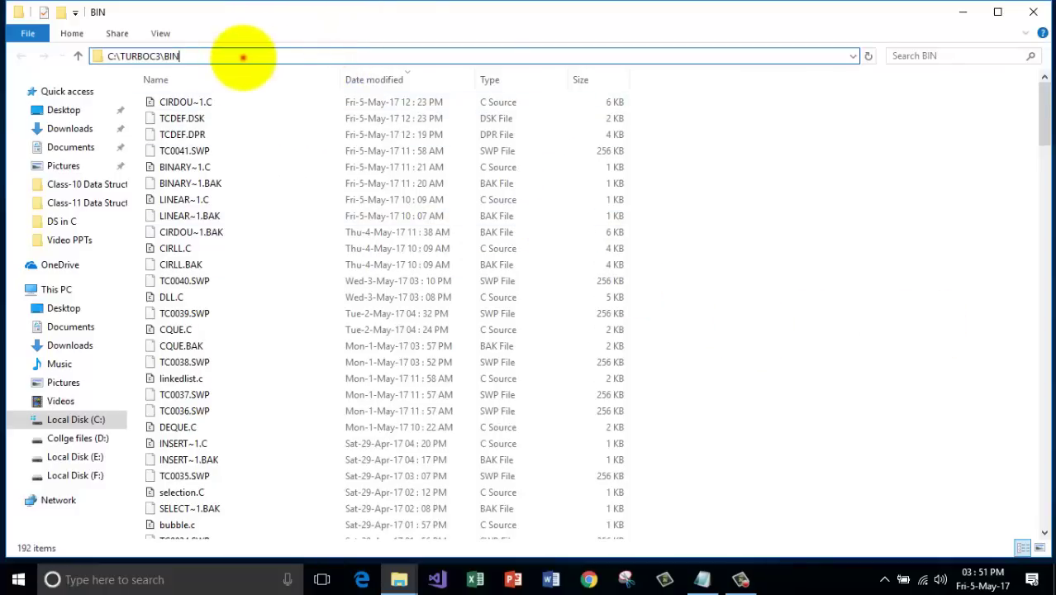
key("ctrl+a")
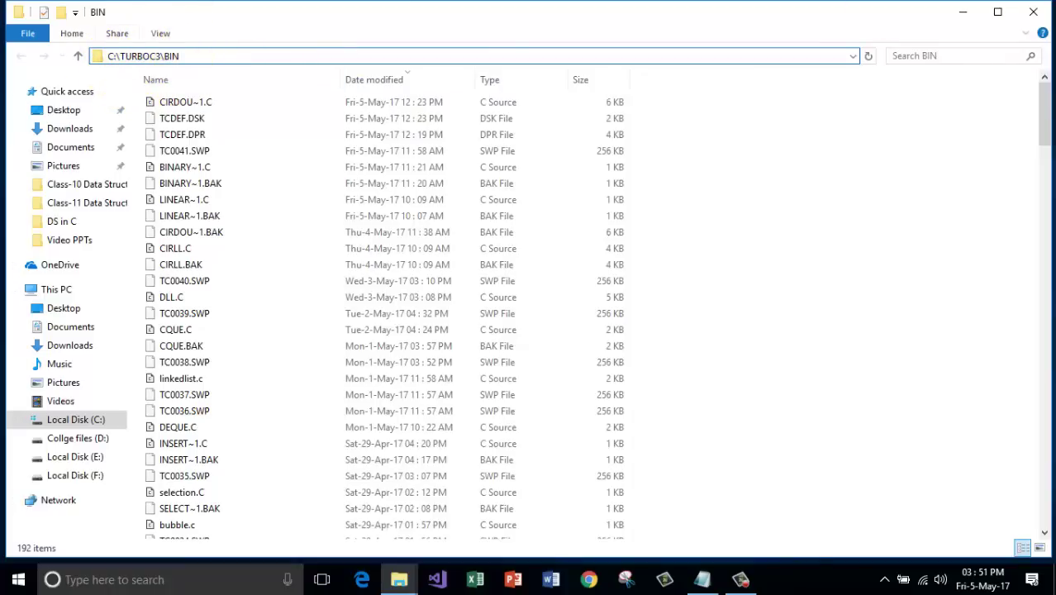
left_click(1031, 13)
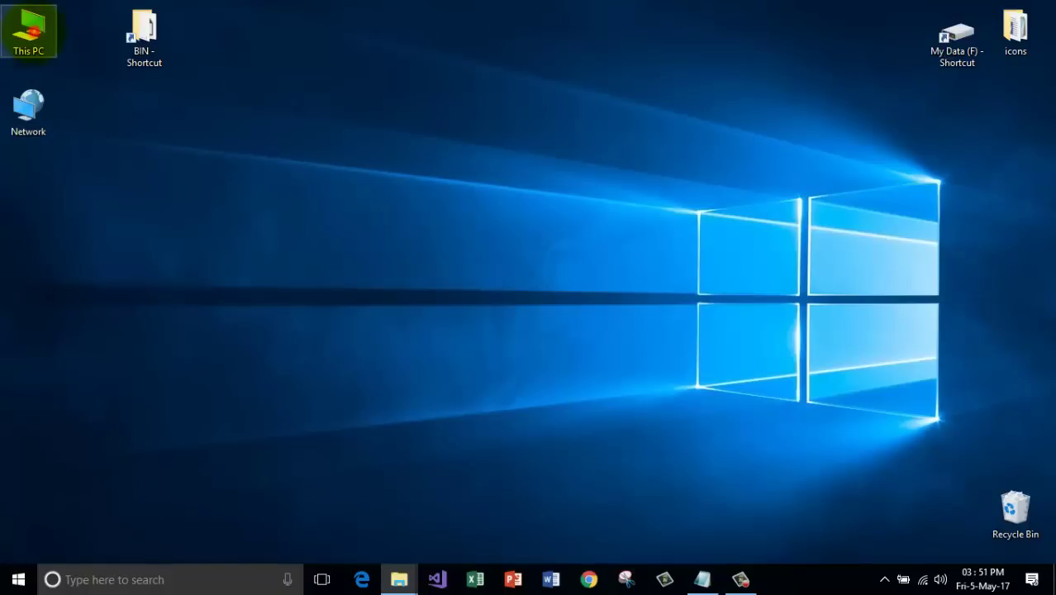
Open This PC > Local Disk (F:), browse into CollegeImages, then go back to F:.
double_click(28, 31)
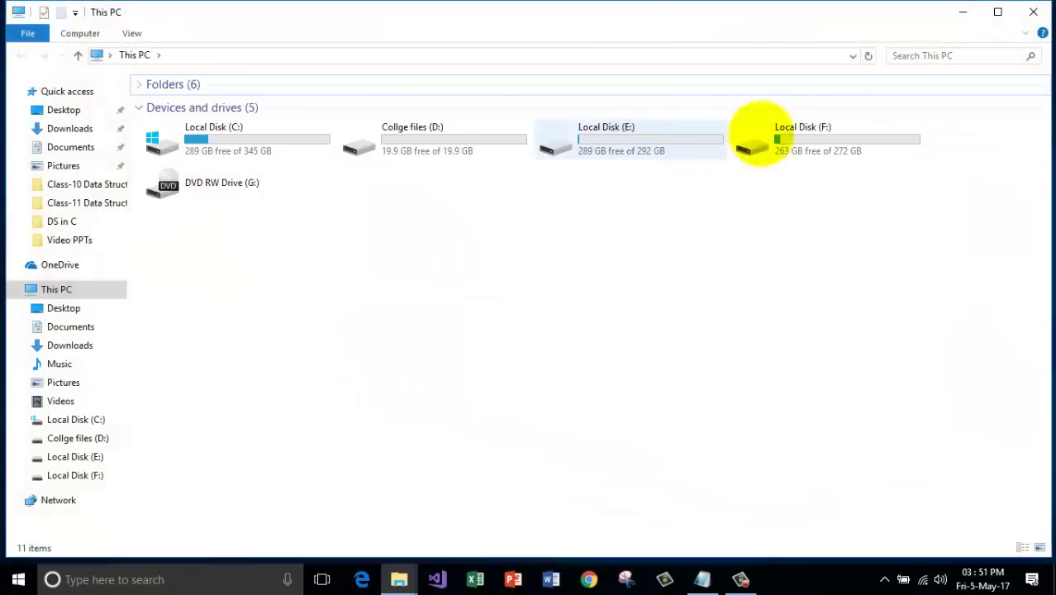
double_click(760, 136)
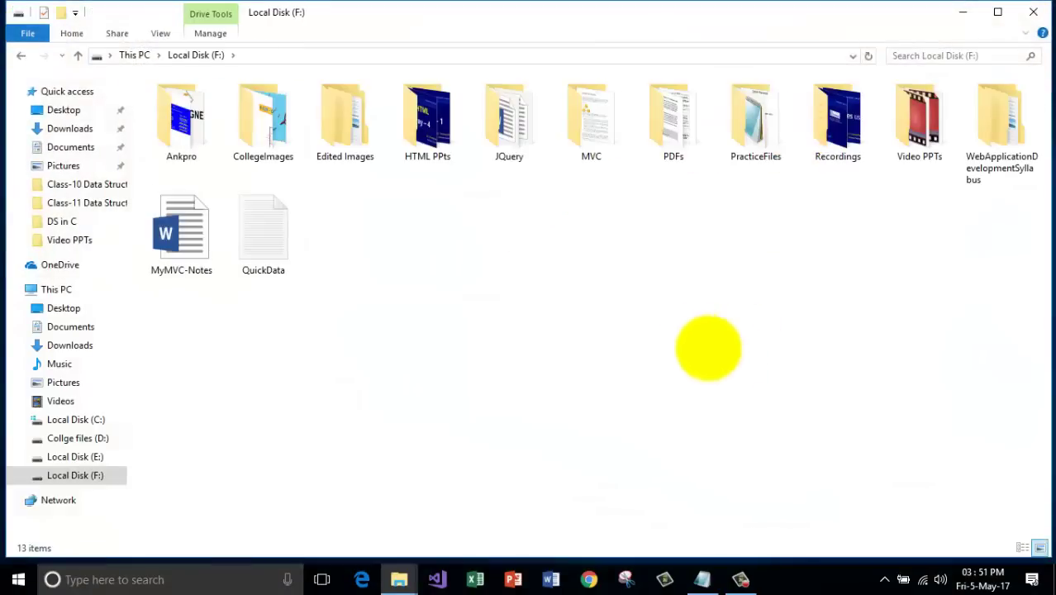
double_click(269, 124)
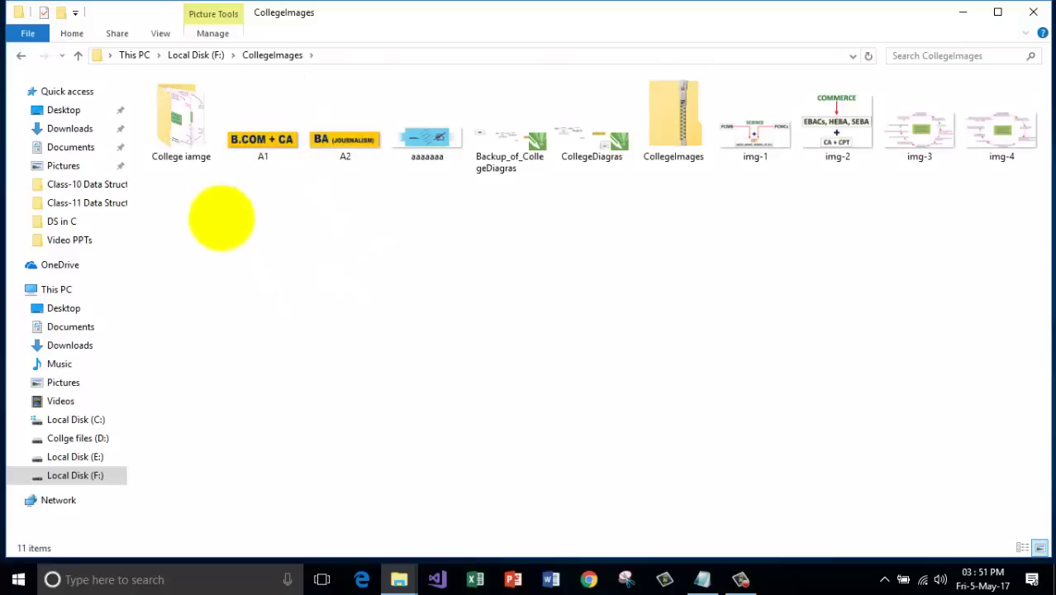
double_click(184, 128)
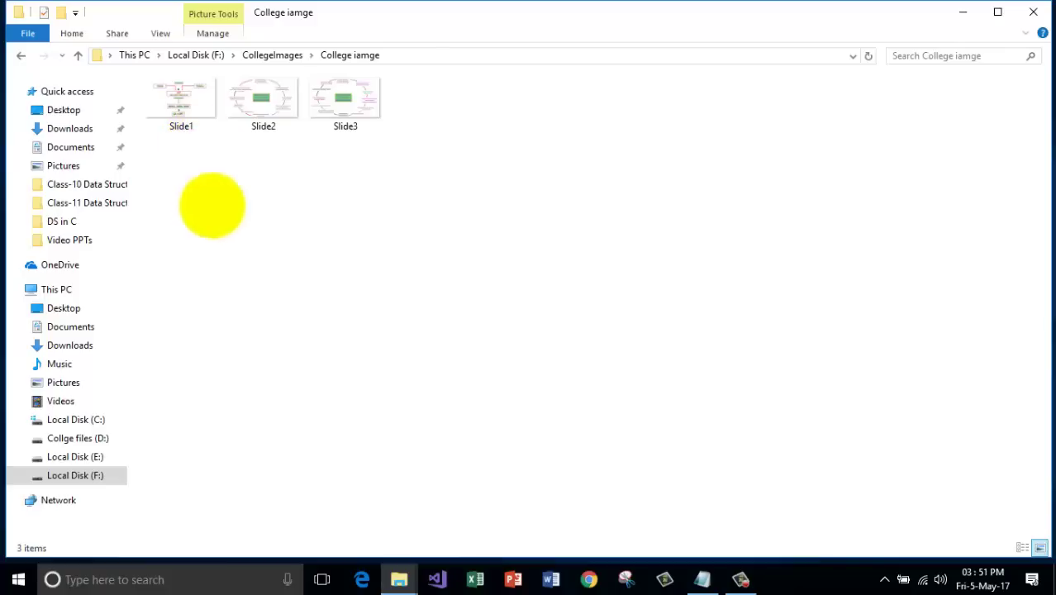
left_click(18, 56)
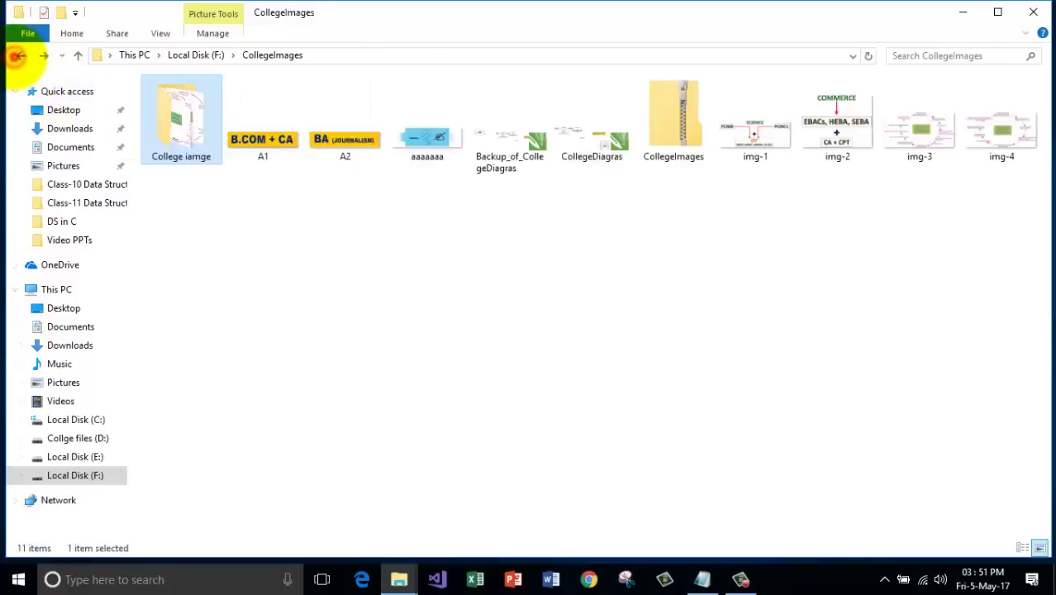
left_click(17, 55)
Open Edited Images > ProjectImages > ProjectImages > Apartments, then go back one level.
double_click(340, 120)
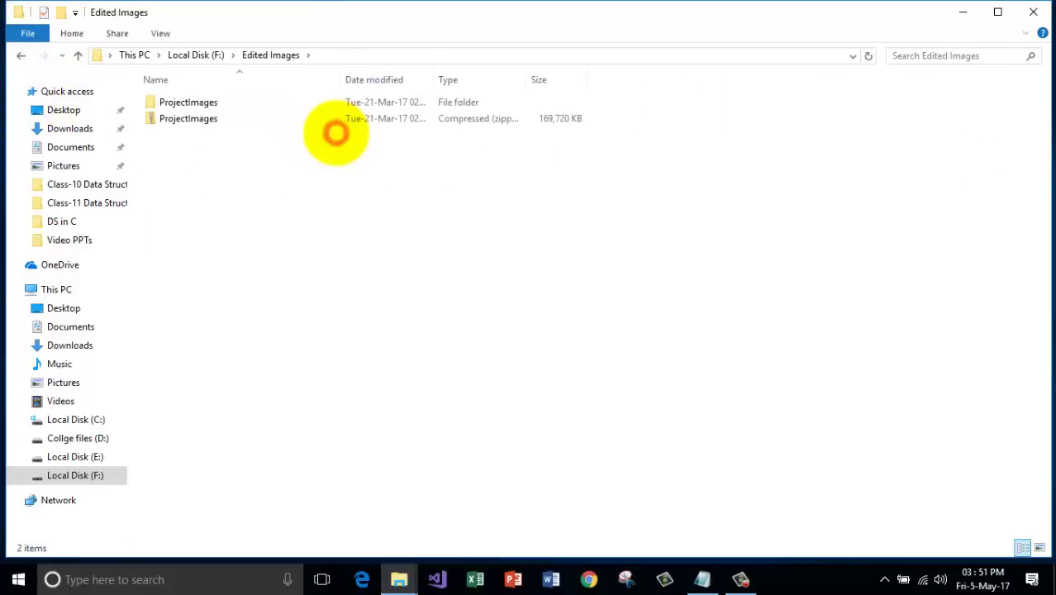
double_click(219, 103)
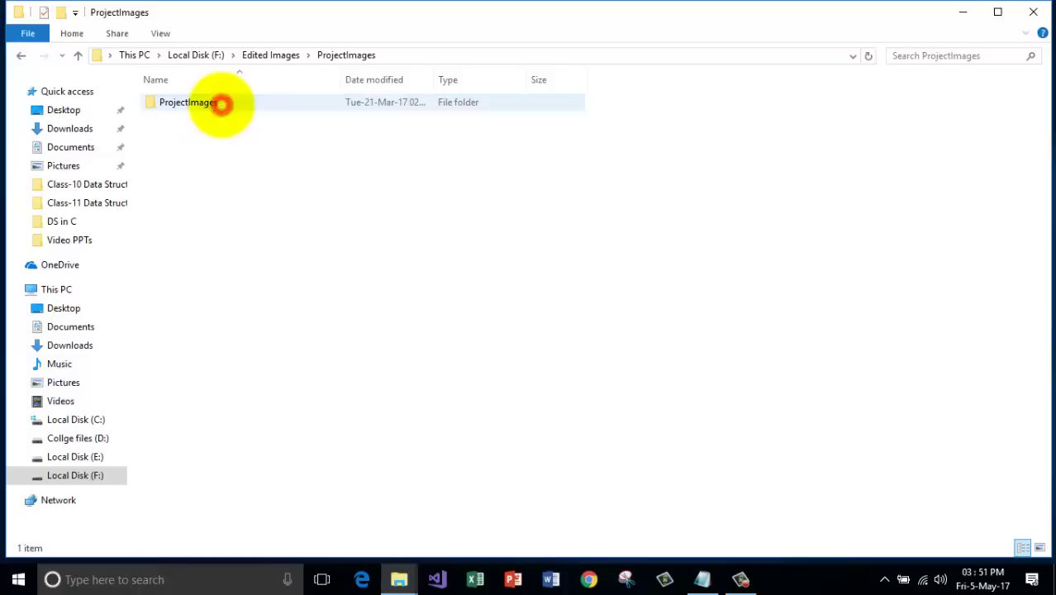
double_click(231, 104)
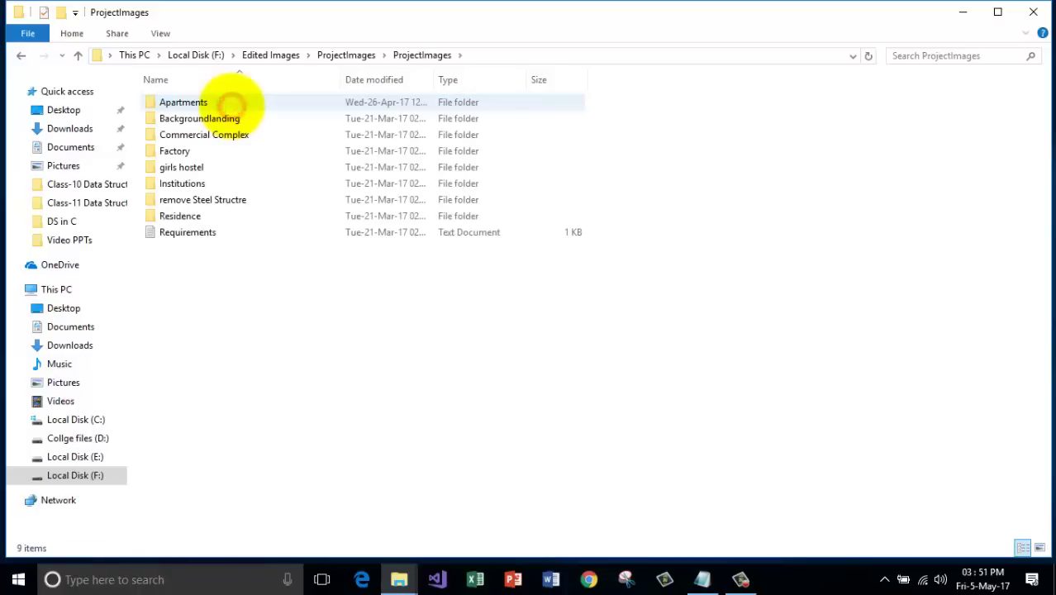
double_click(200, 102)
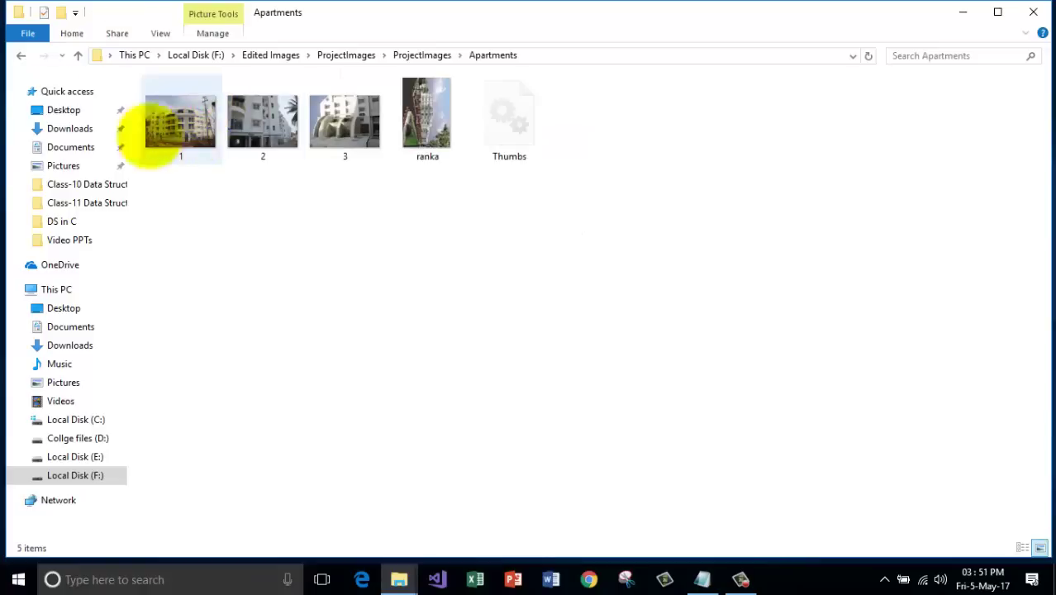
left_click(21, 55)
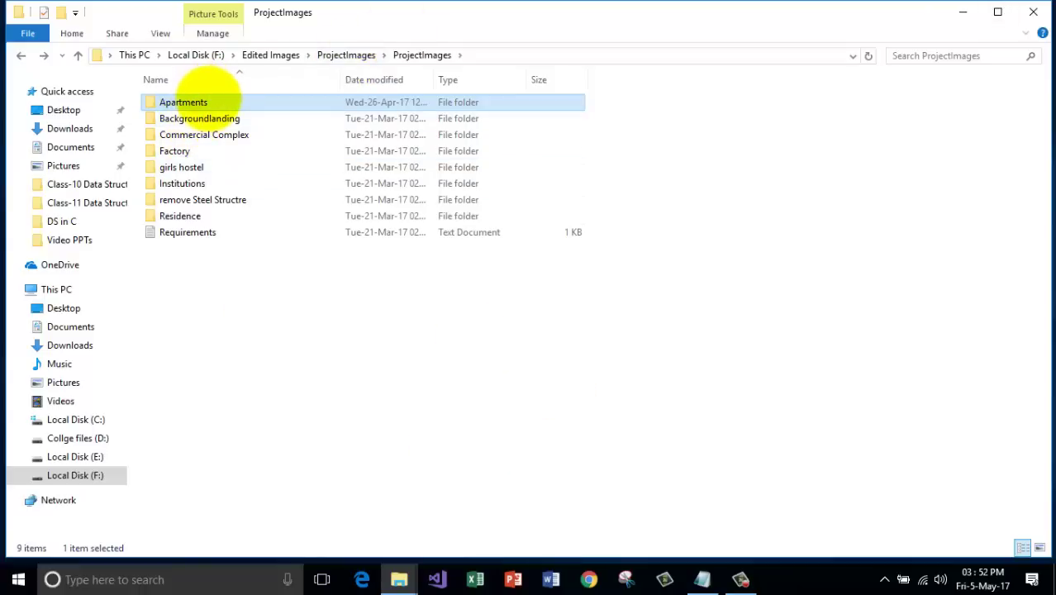
Create a desktop shortcut to the Apartments folder and move it to the top row.
right_click(208, 100)
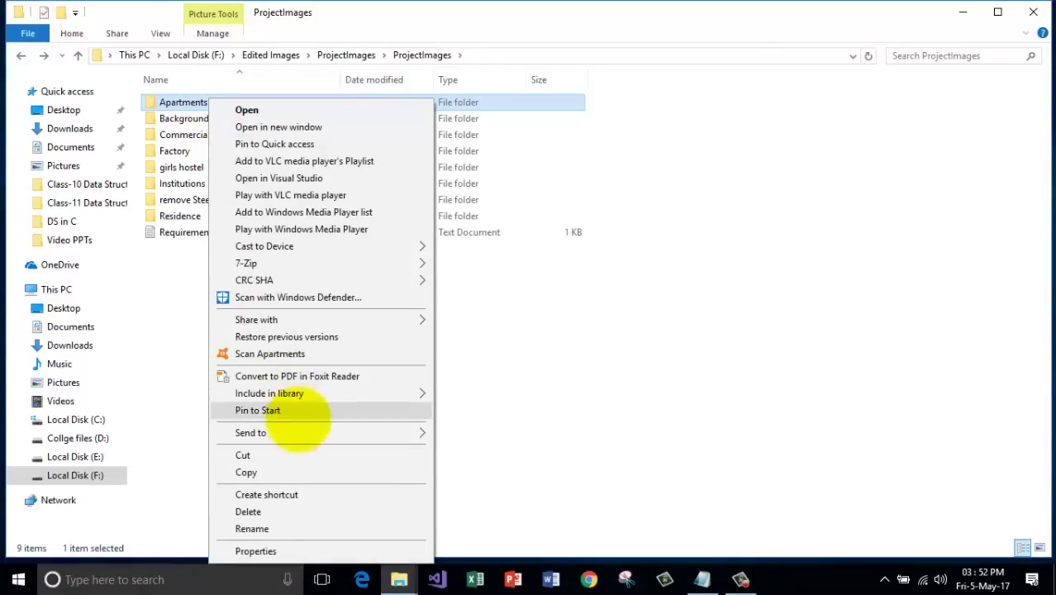
mouse_move(281, 432)
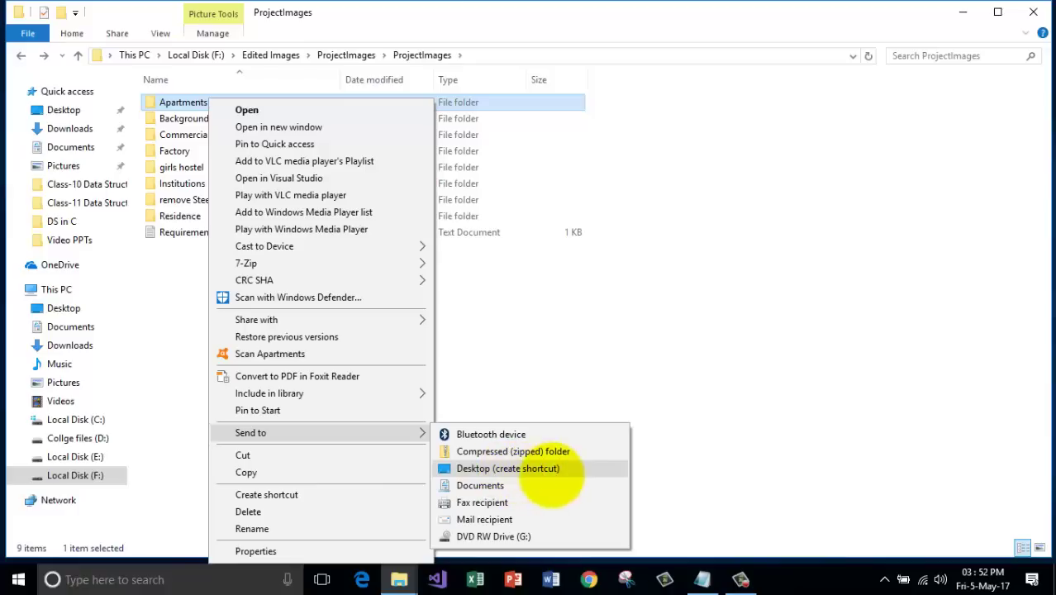
left_click(502, 469)
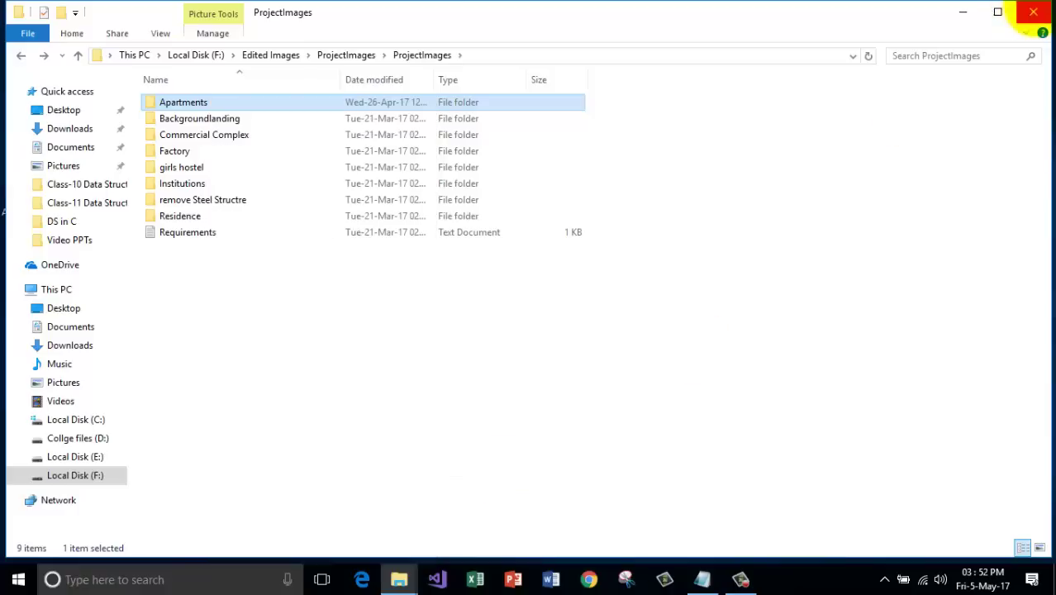
left_click(1033, 12)
left_click_drag(28, 196, 261, 39)
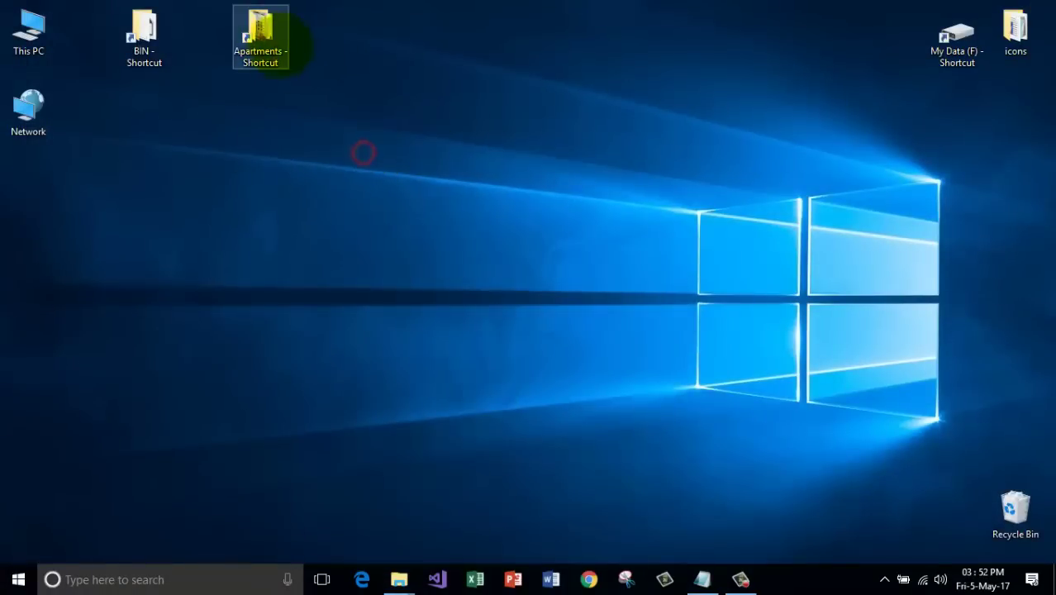
Open the Apartments shortcut to view its full path, close it, then delete the shortcut.
double_click(252, 35)
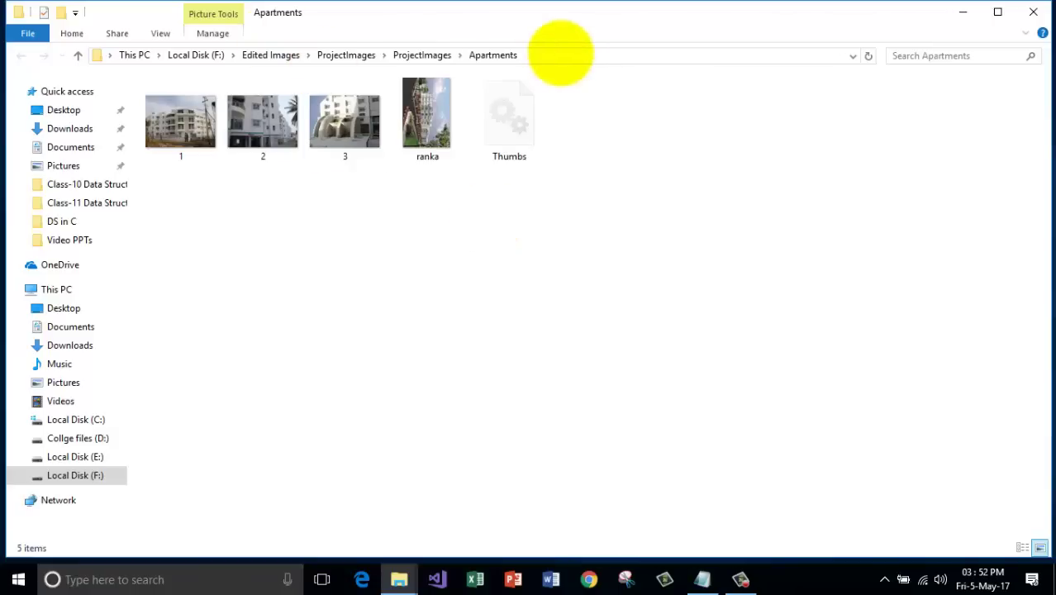
left_click(558, 55)
left_click(379, 52)
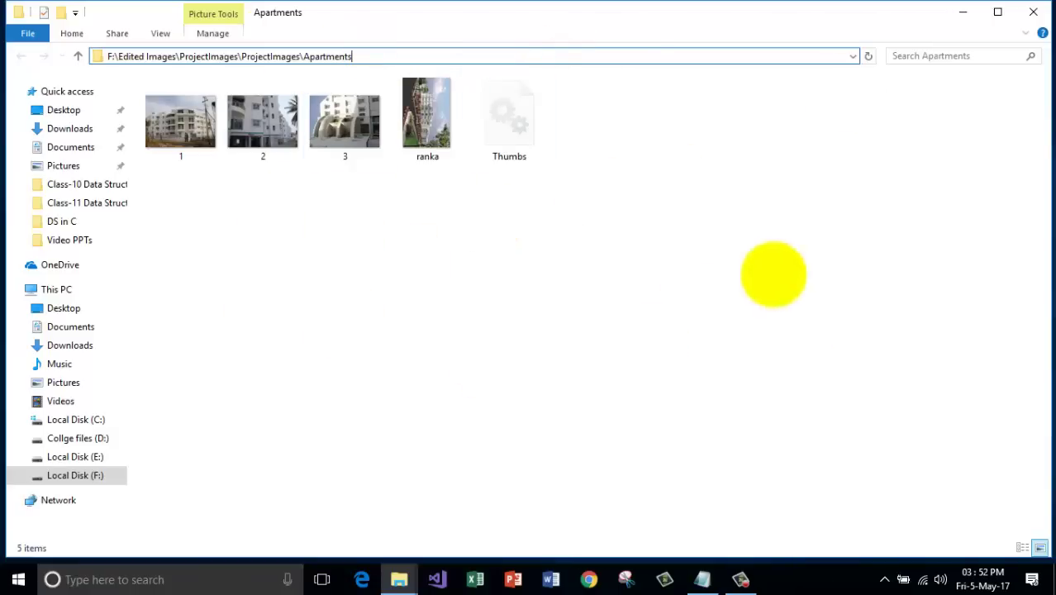
left_click(1033, 12)
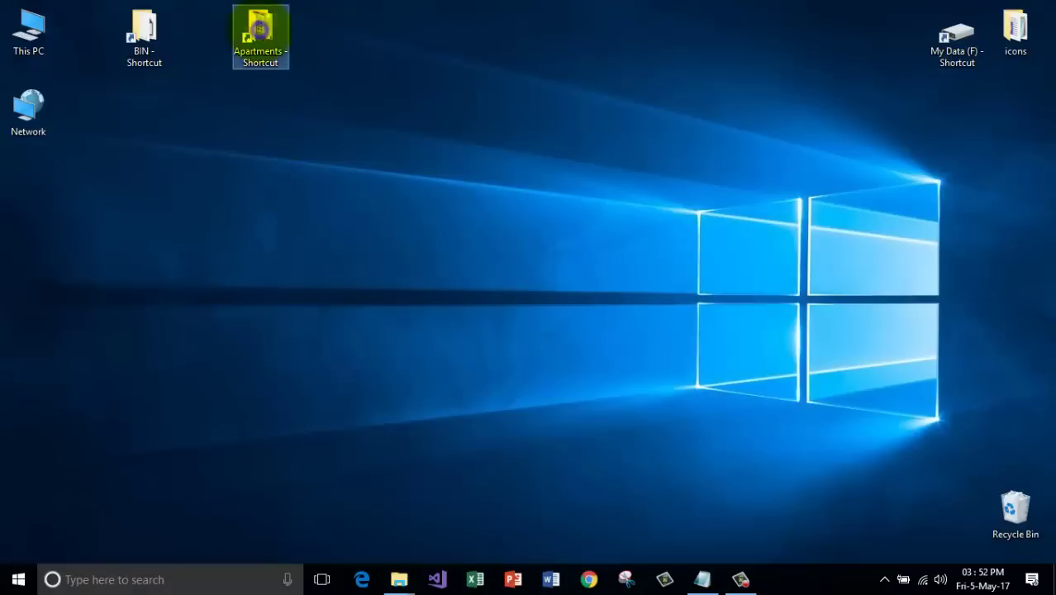
right_click(261, 30)
left_click(330, 425)
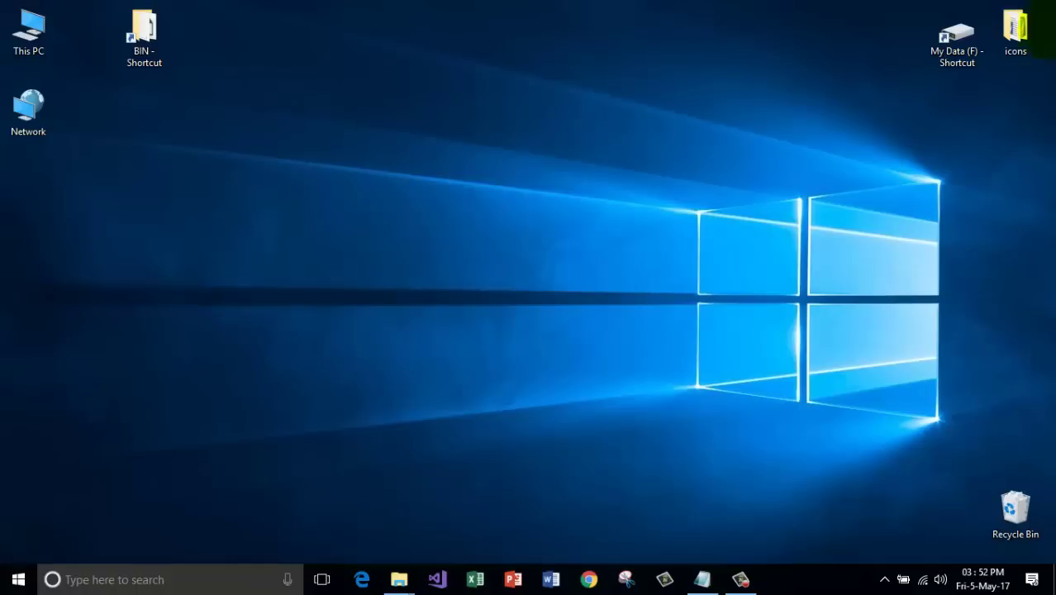
Browse My Data (F) > ProjectImages > ProjectImages > Apartments, then close the window.
double_click(950, 56)
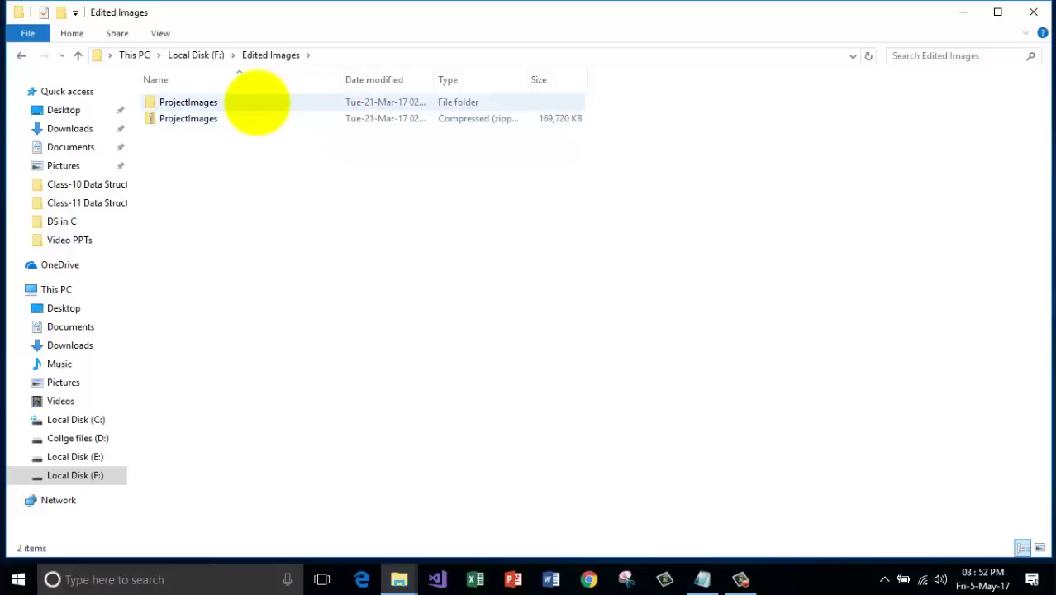
double_click(256, 101)
double_click(256, 101)
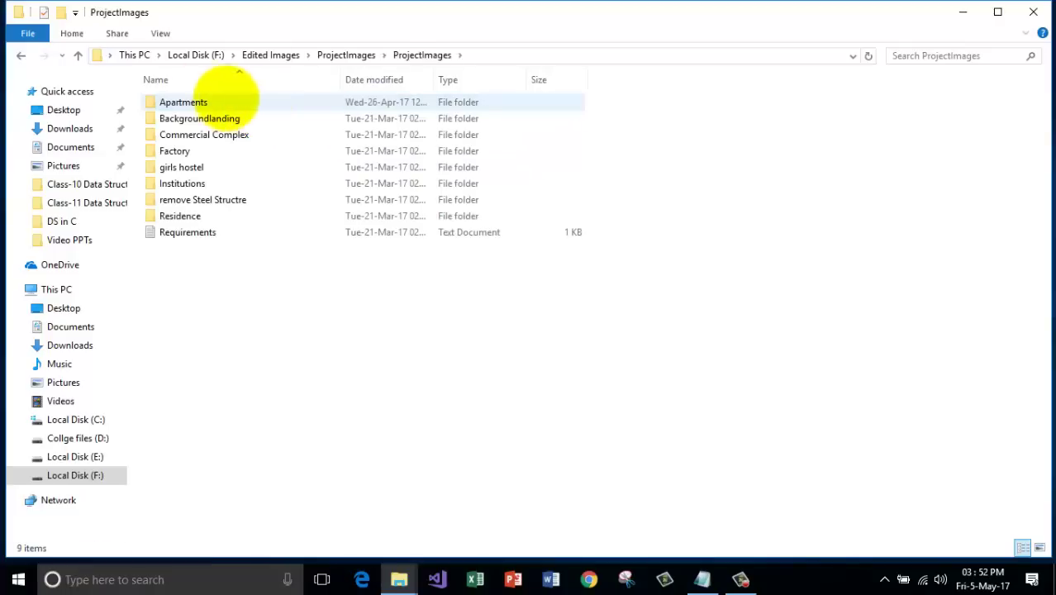
double_click(226, 102)
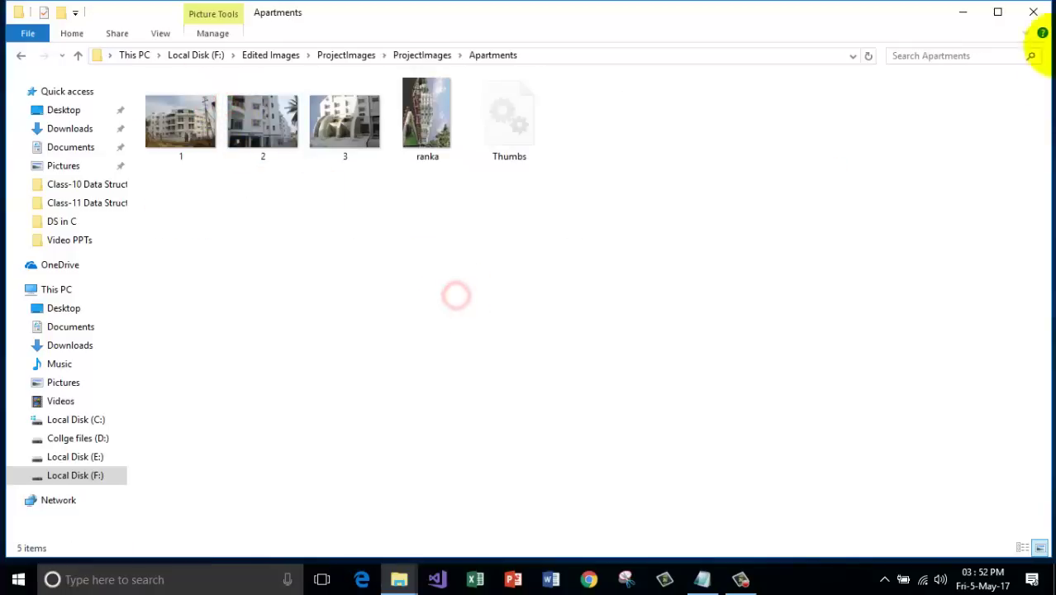
left_click(1032, 11)
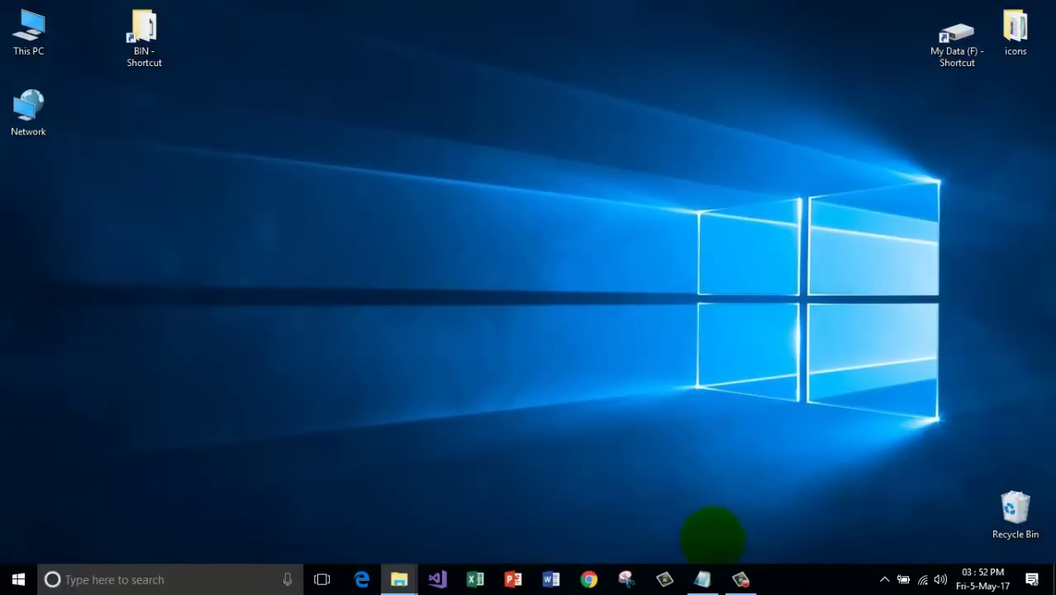
Delete the '5. create shortcuts' line in Notepad and minimize it.
left_click(699, 578)
left_click_drag(304, 182, 7, 181)
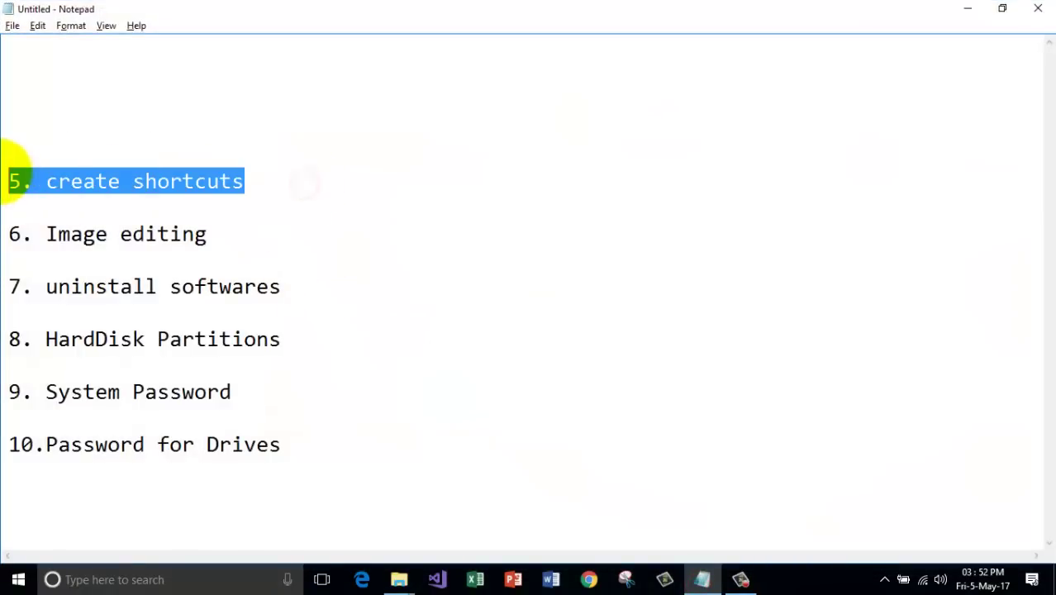
key("Delete")
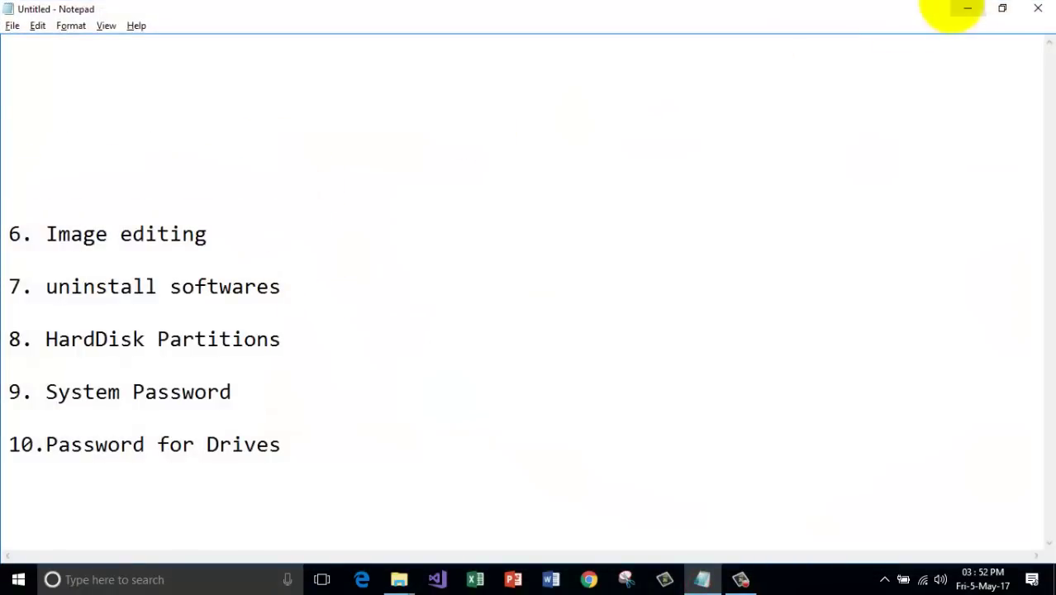
left_click(965, 8)
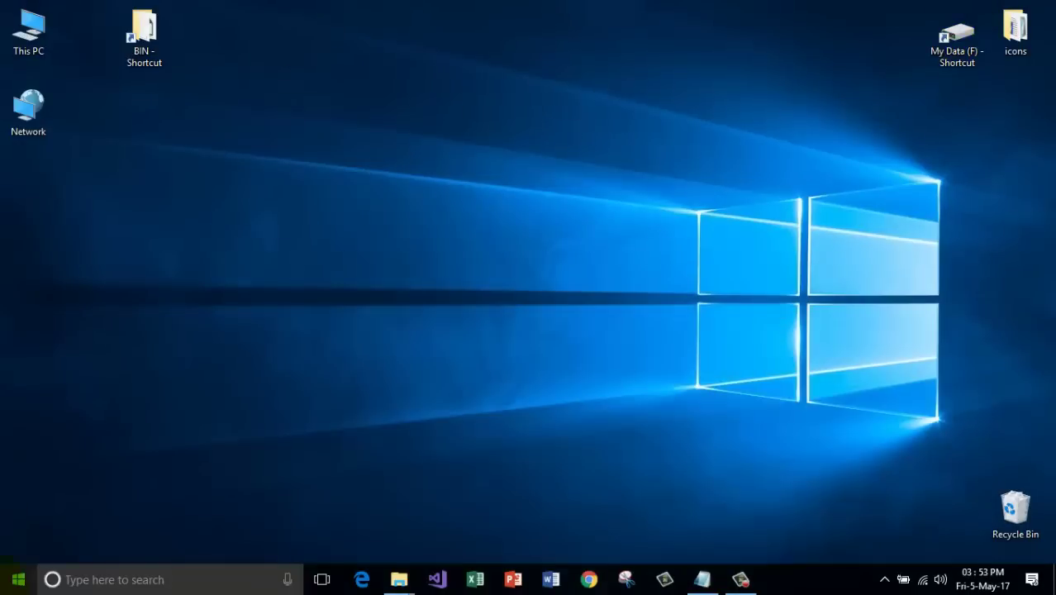
left_click(18, 579)
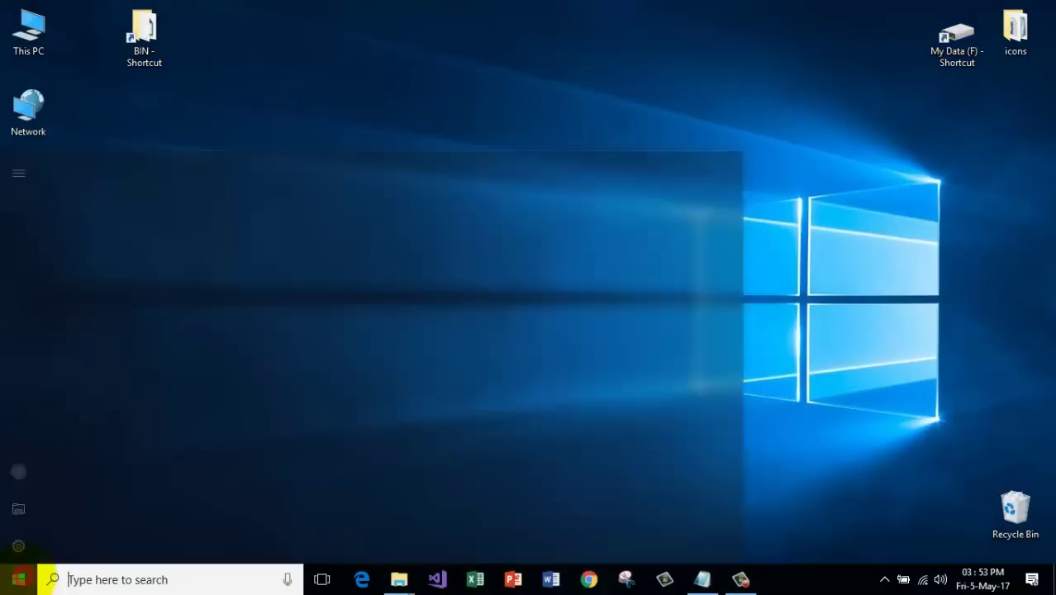
scroll(103, 410, "down", 20)
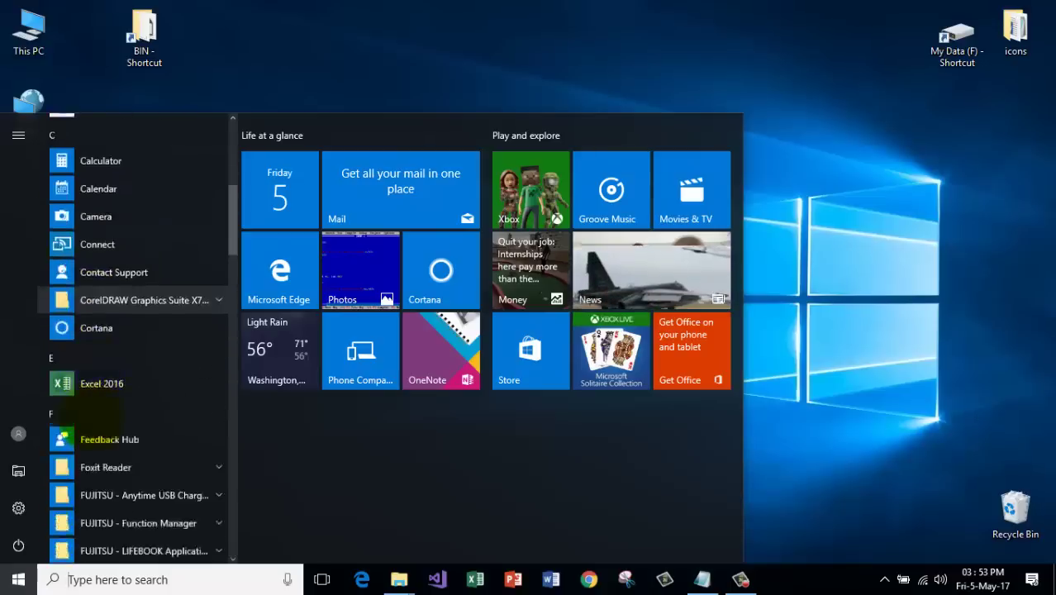
scroll(82, 419, "down", 5)
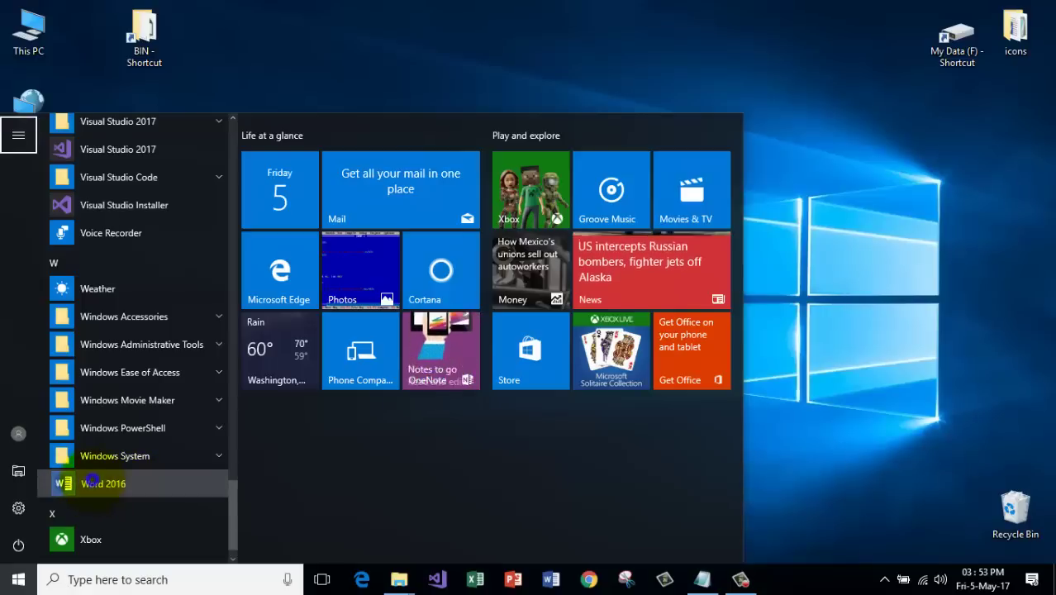
right_click(65, 483)
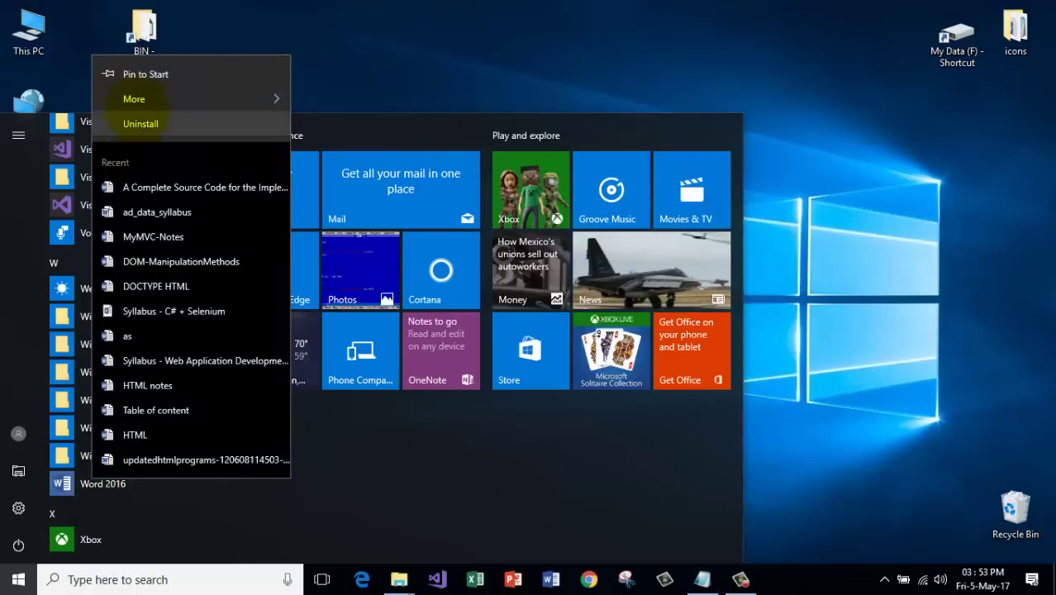
mouse_move(145, 100)
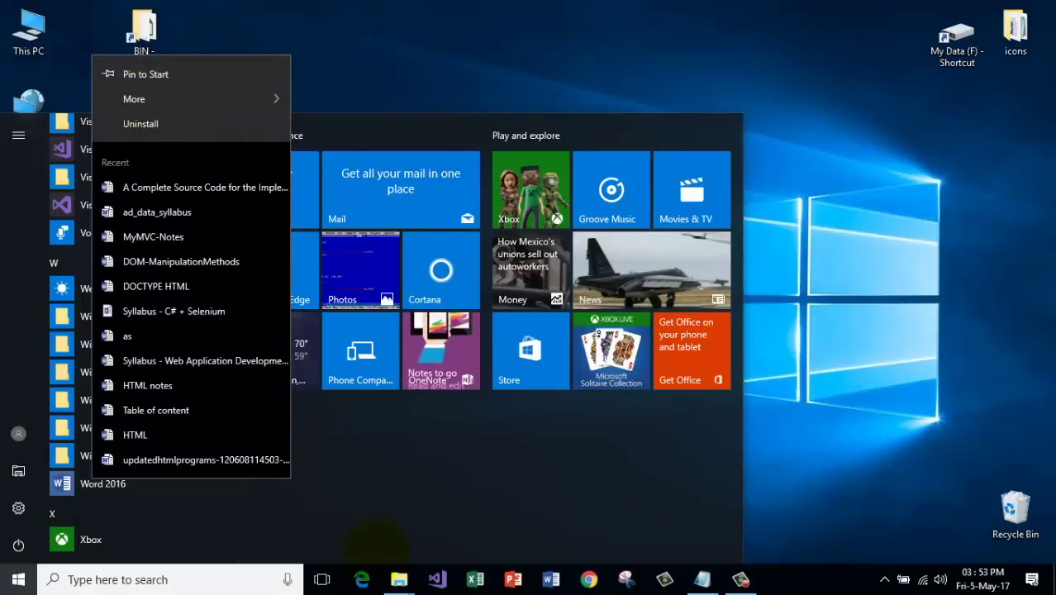
left_click(83, 481)
right_click(83, 481)
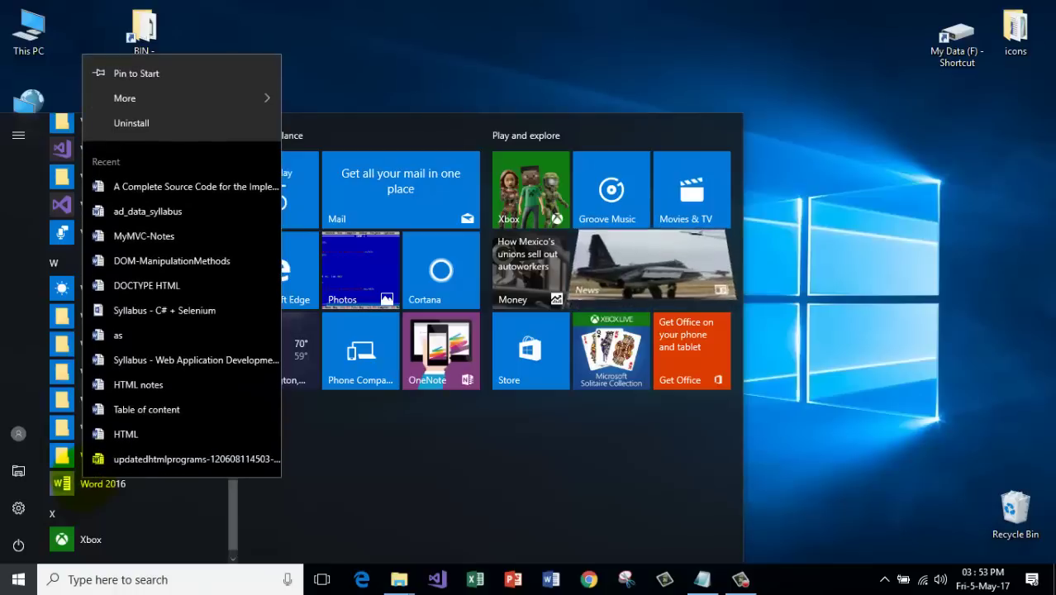
left_click(180, 100)
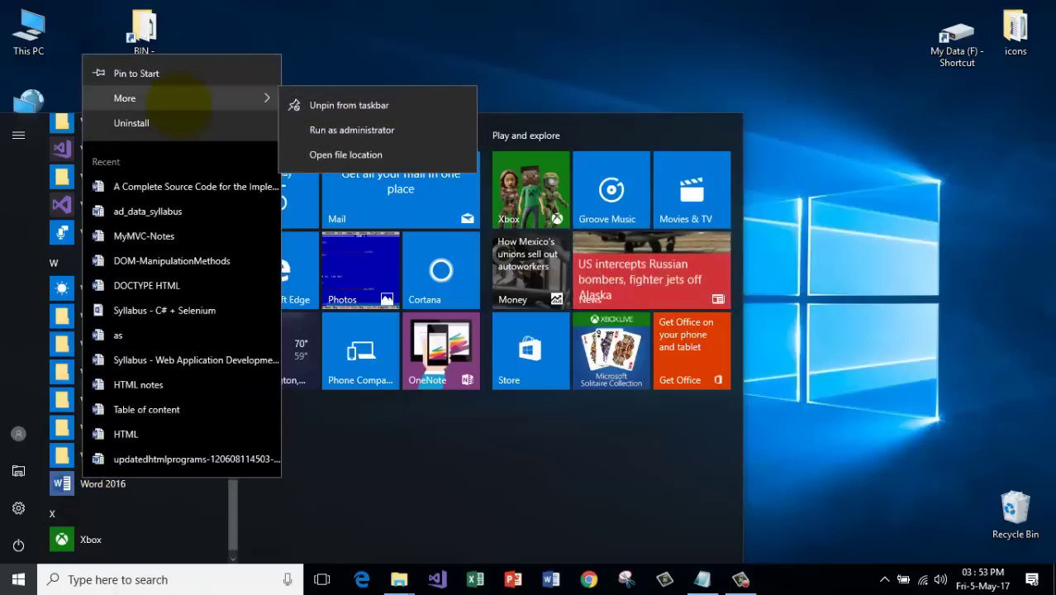
left_click(620, 32)
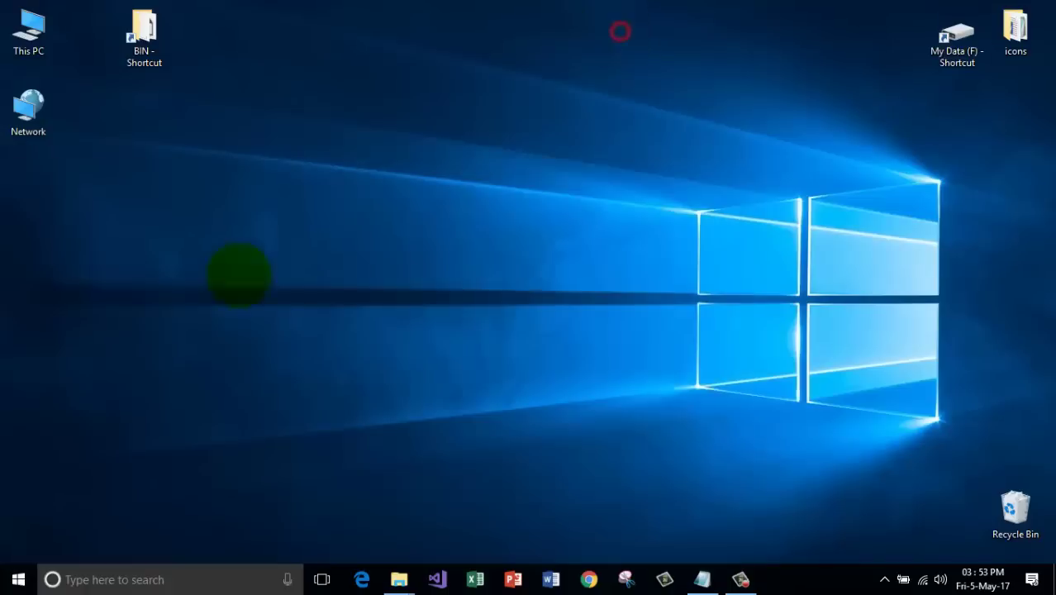
left_click(18, 579)
left_click(71, 411)
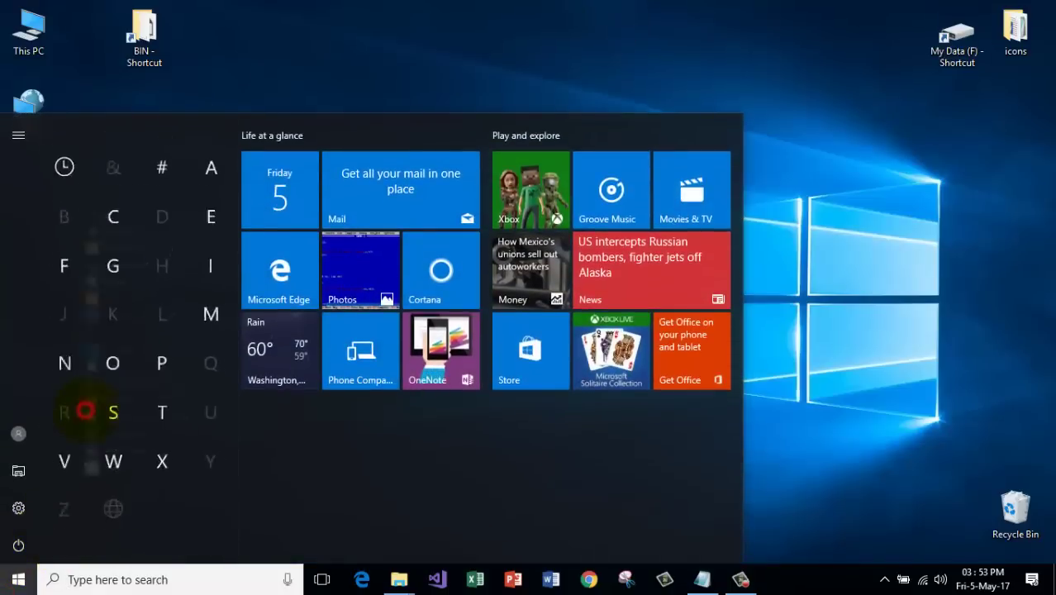
left_click(118, 439)
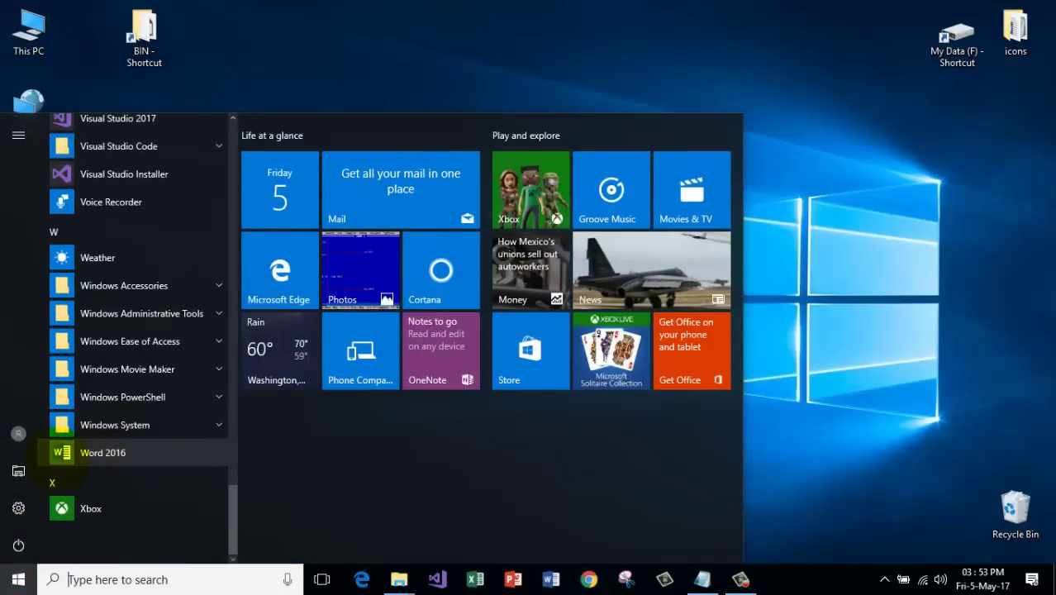
left_click_drag(62, 451, 580, 50)
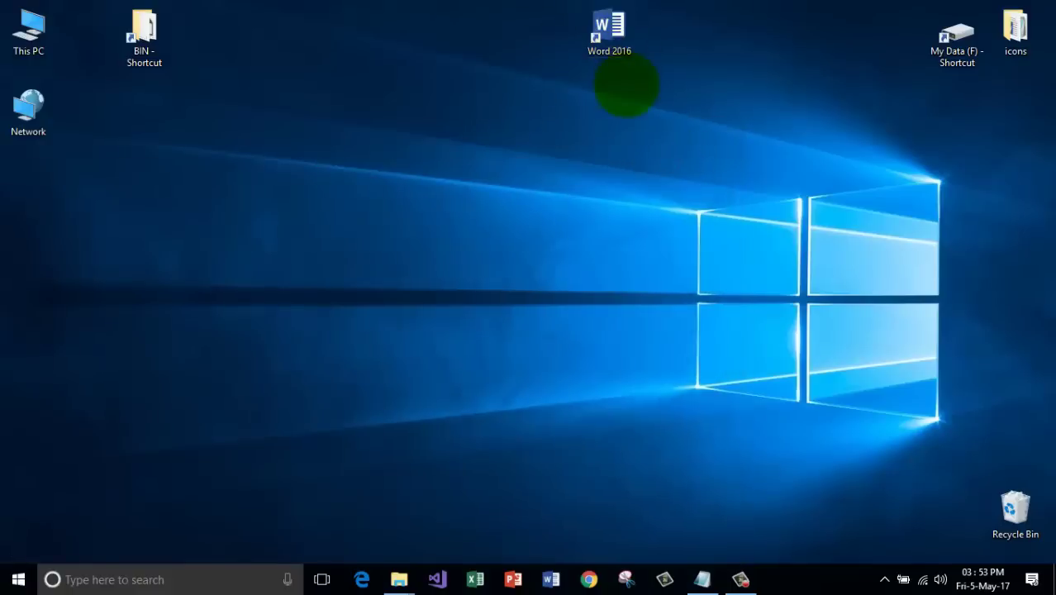
left_click_drag(608, 31, 1015, 505)
right_click(337, 3)
left_click(364, 43)
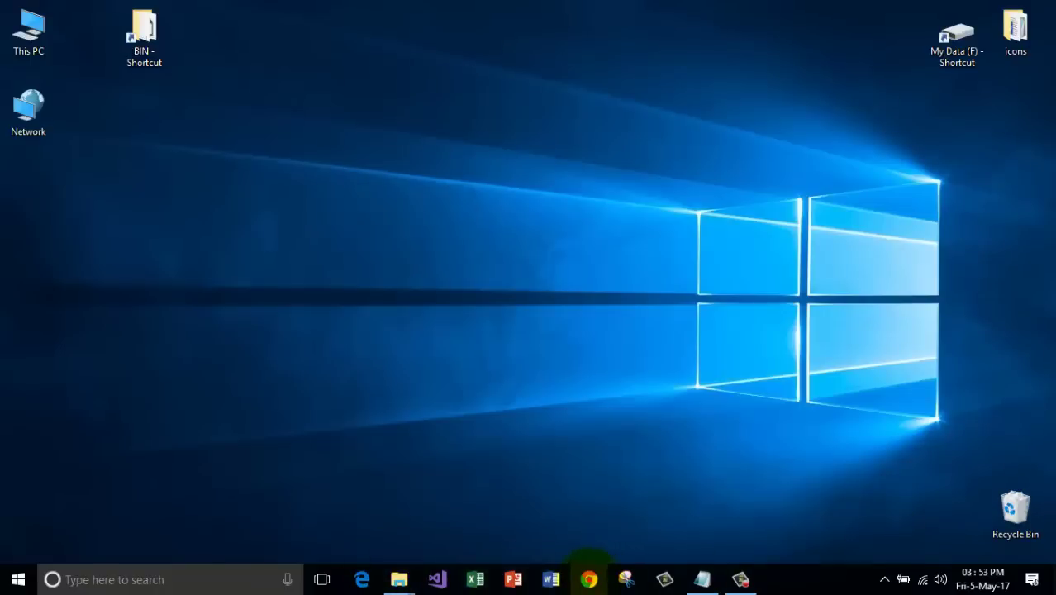
left_click(588, 579)
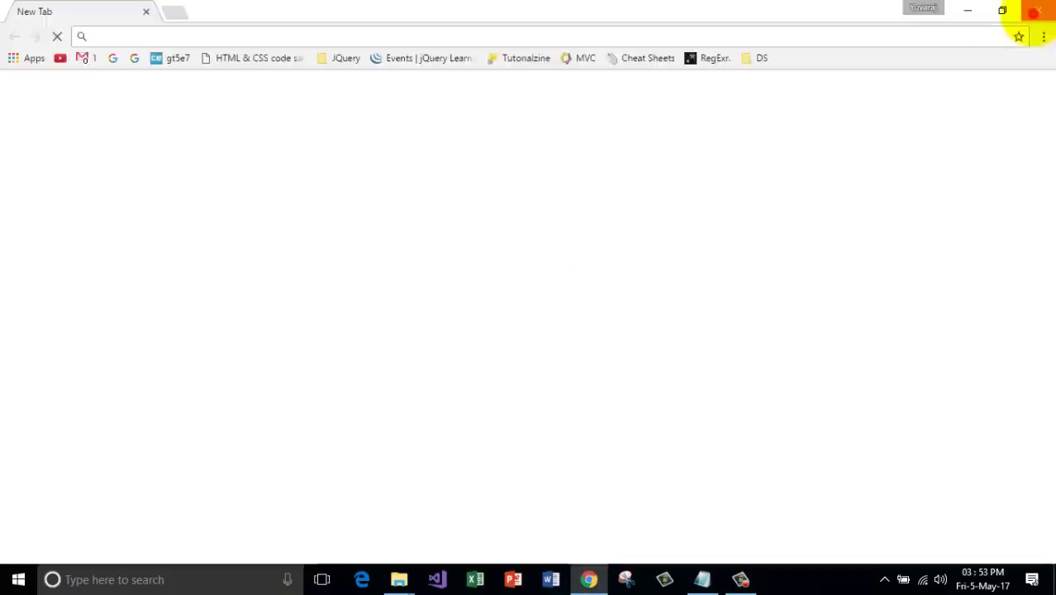
left_click(1033, 12)
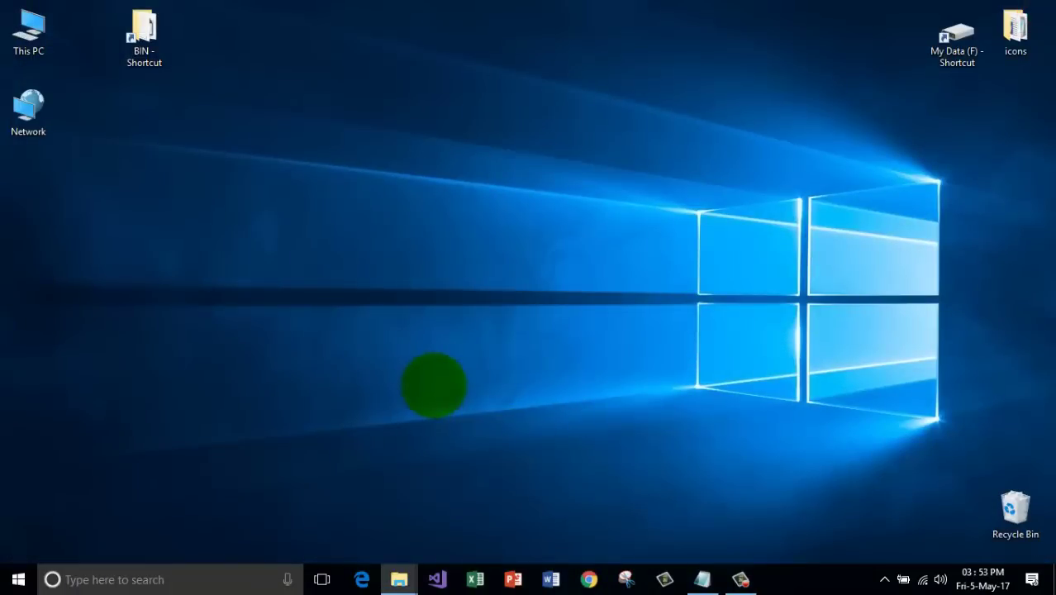
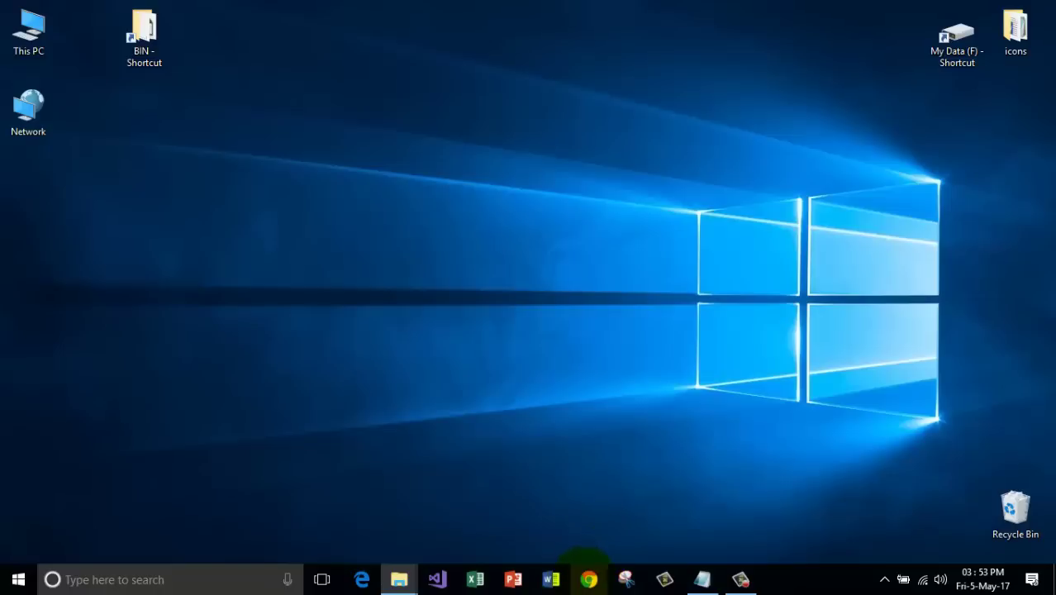
Unpin Google Chrome from the taskbar, then scroll through the Start menu's app list.
right_click(587, 578)
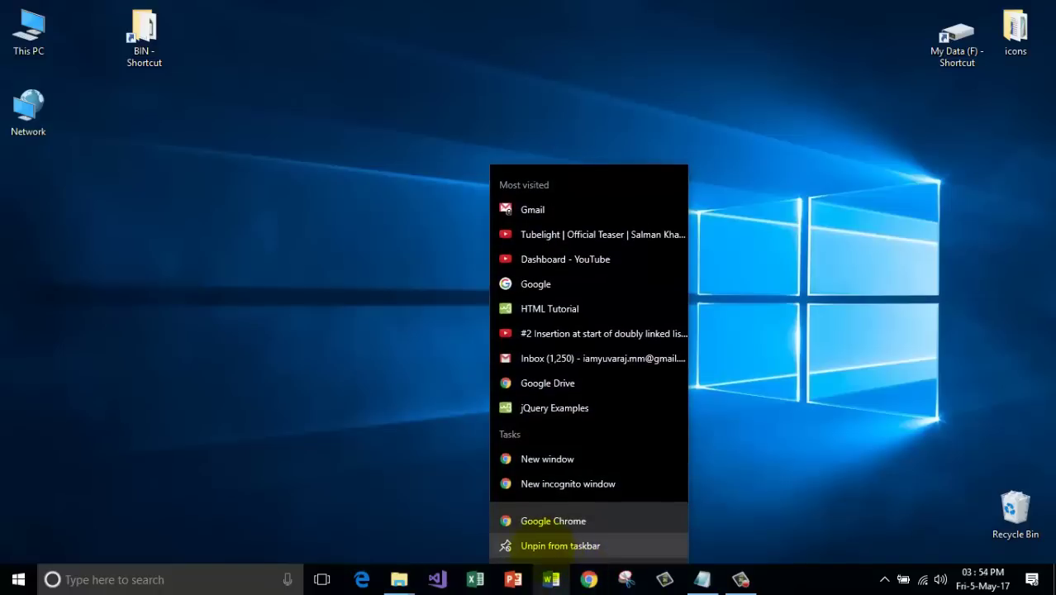
left_click(596, 546)
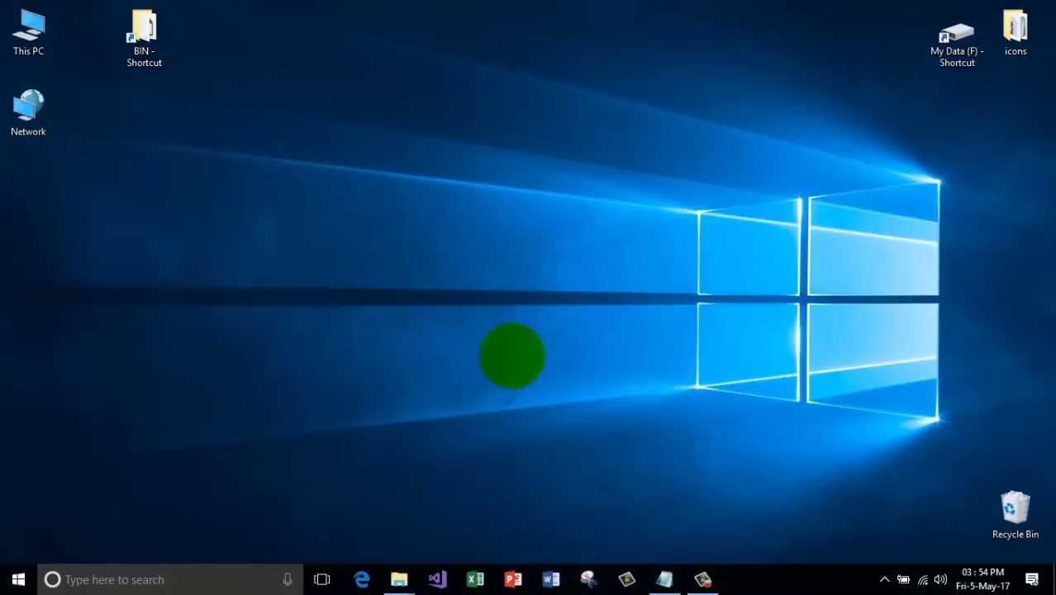
left_click(18, 578)
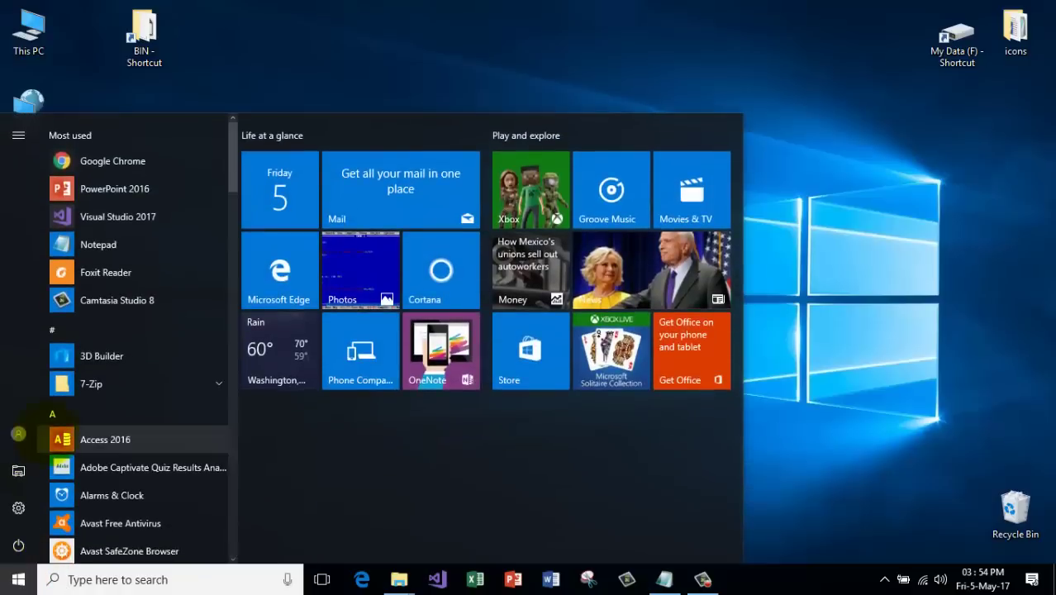
scroll(65, 412, "down", 1)
scroll(62, 413, "up", 2)
scroll(62, 409, "down", 5)
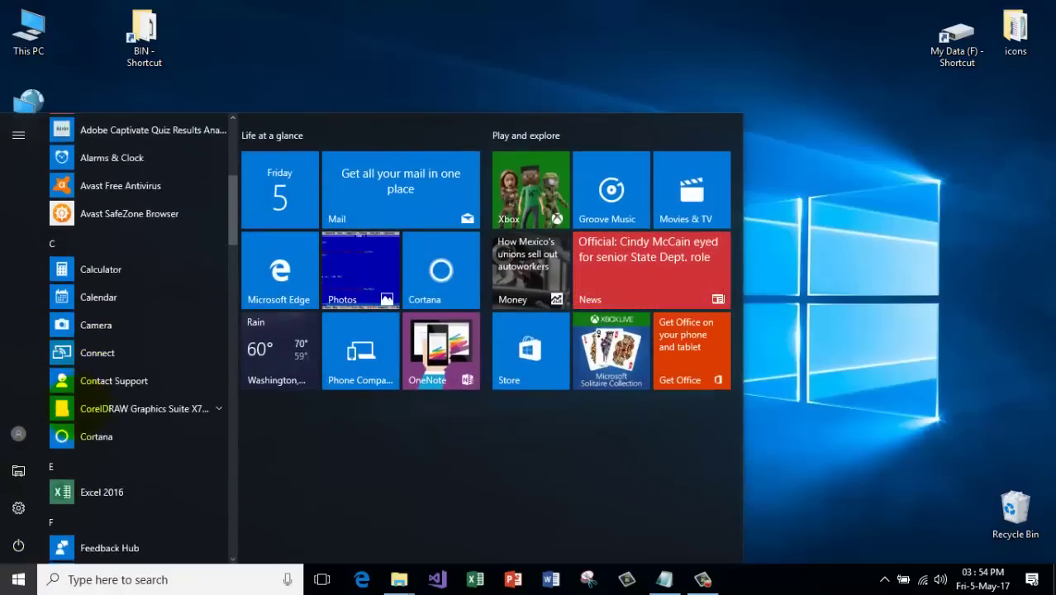
scroll(62, 403, "up", 2)
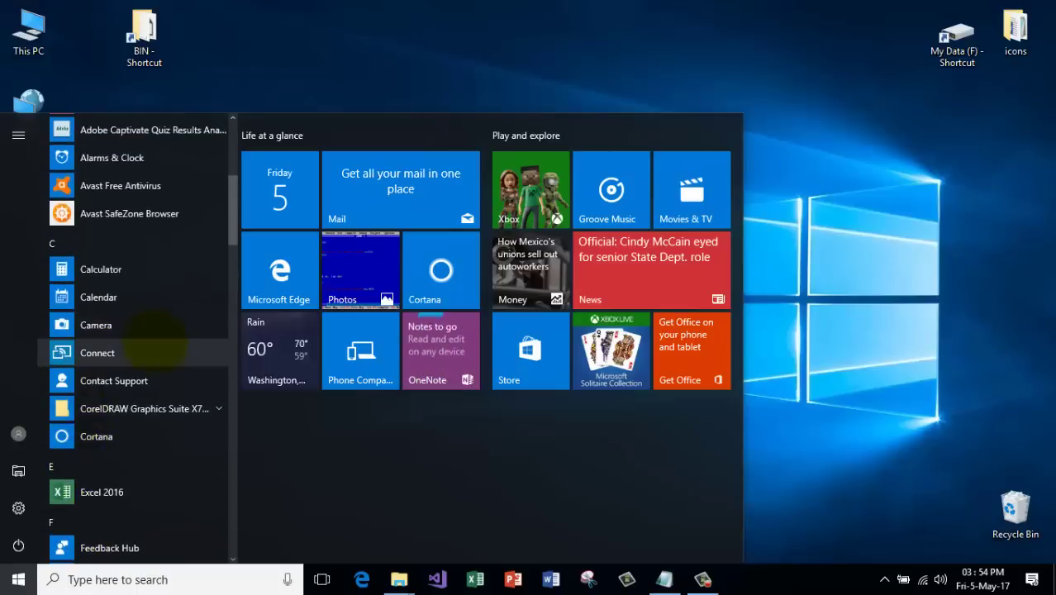
scroll(153, 338, "down", 10)
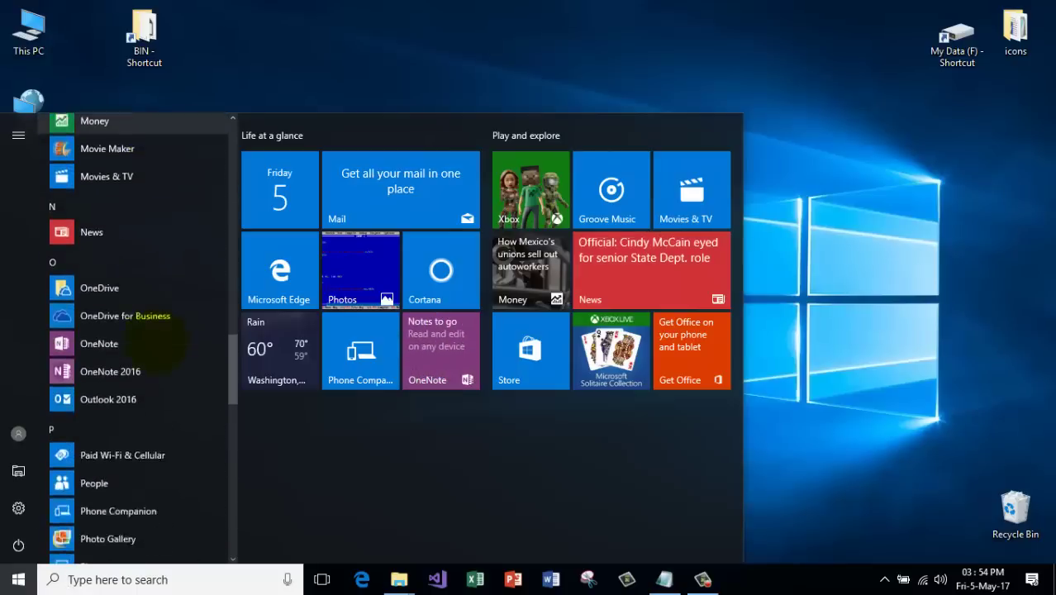
scroll(70, 351, "up", 3)
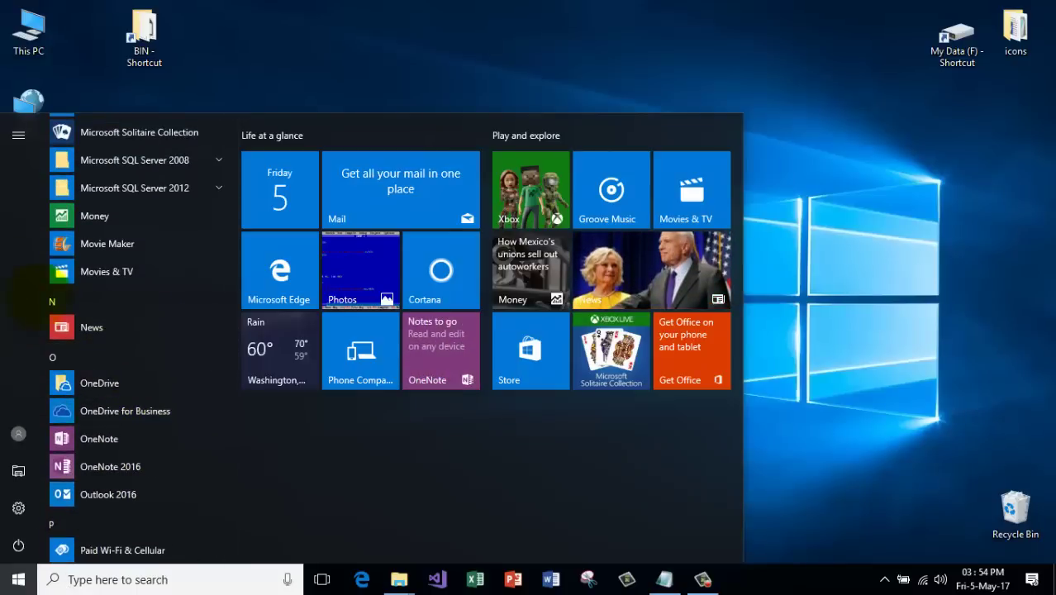
Jump to the G apps in Start and pin Google Chrome back to the taskbar.
left_click(83, 301)
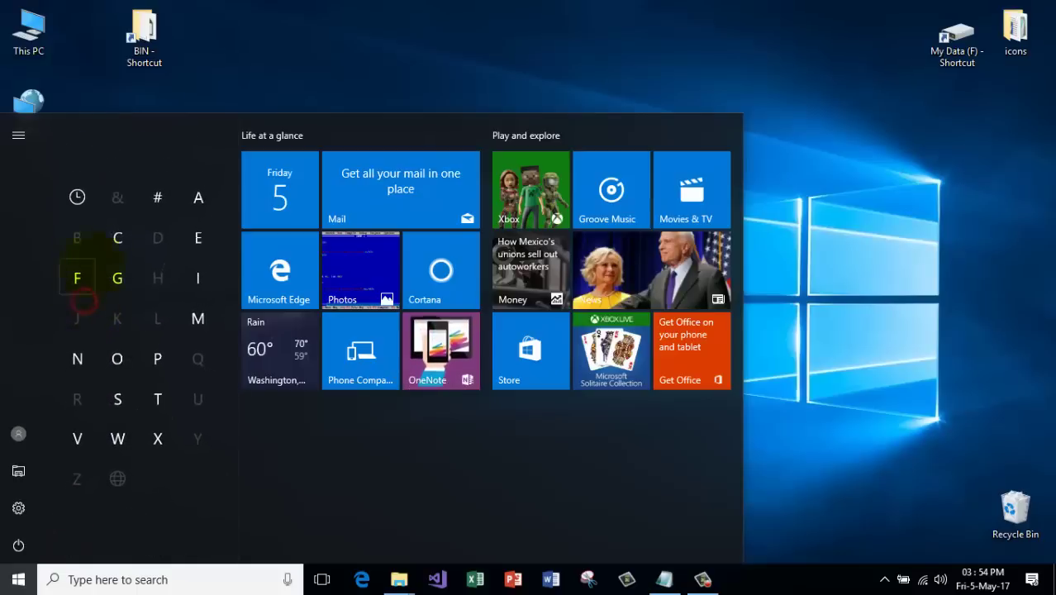
left_click(117, 278)
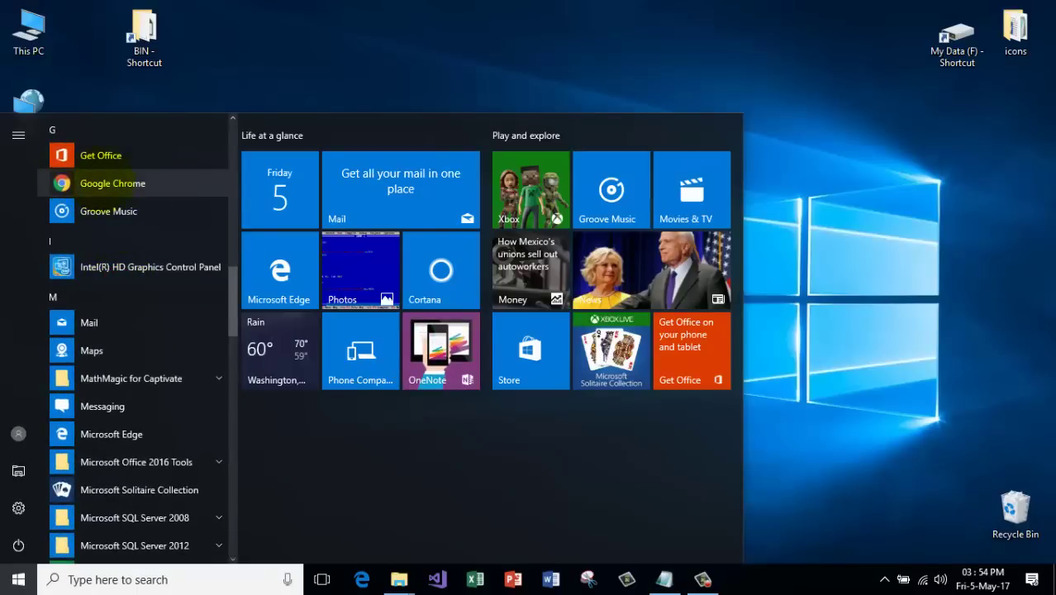
right_click(104, 180)
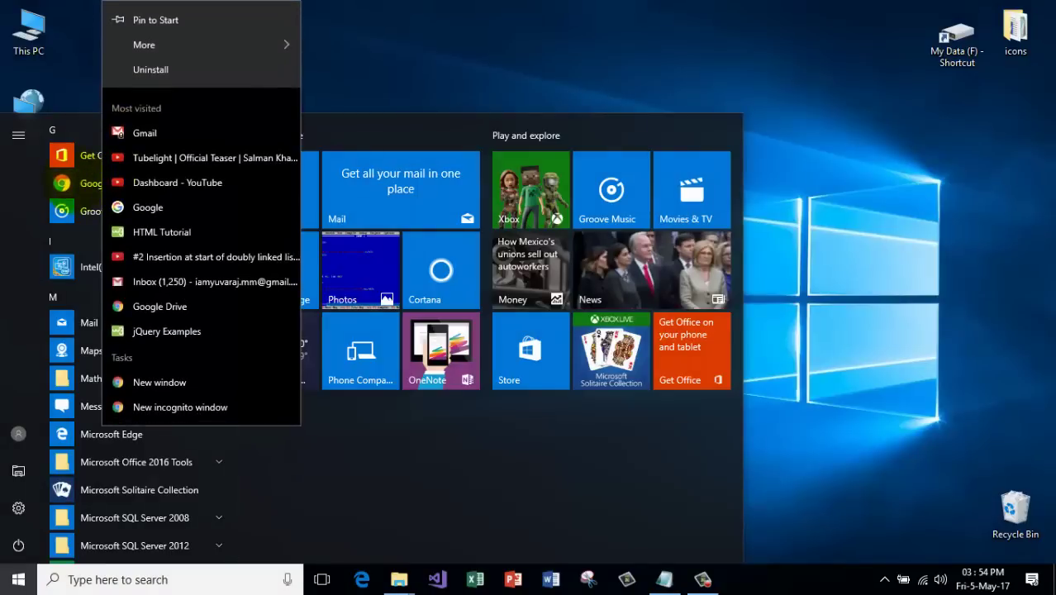
mouse_move(181, 45)
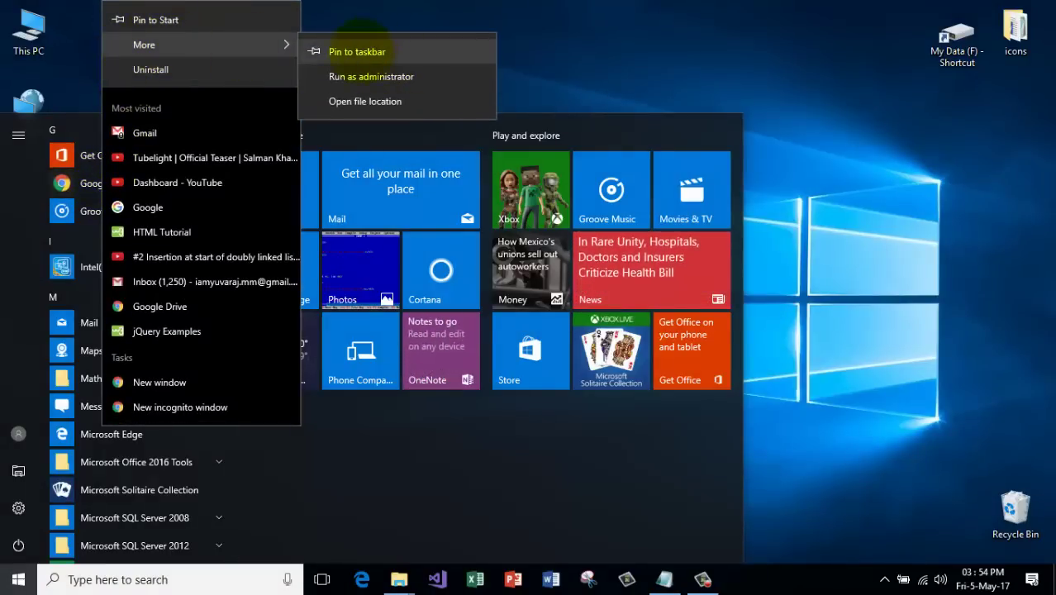
left_click(363, 51)
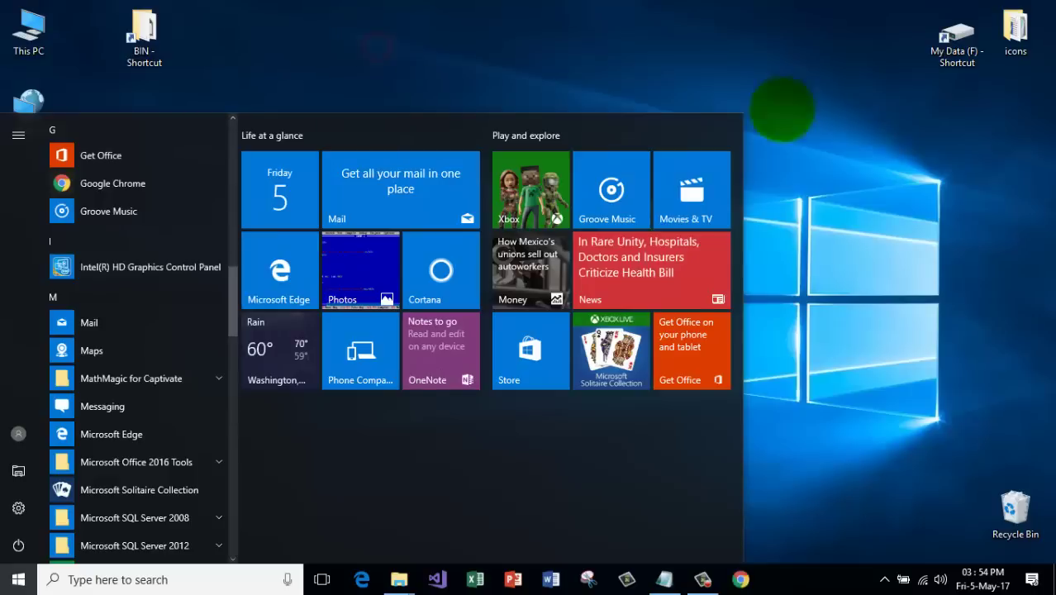
left_click(852, 214)
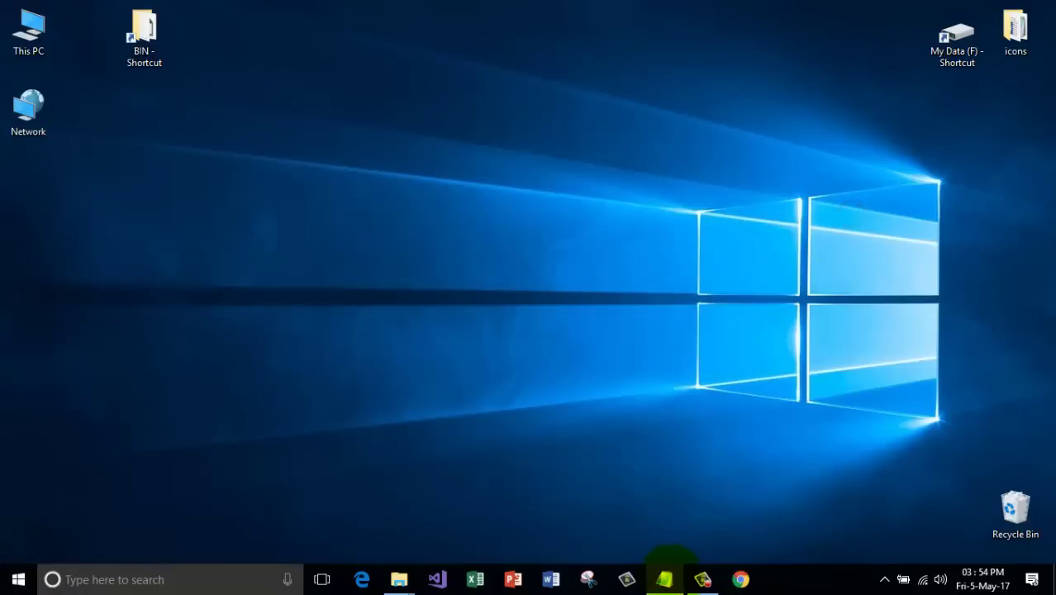
left_click(666, 578)
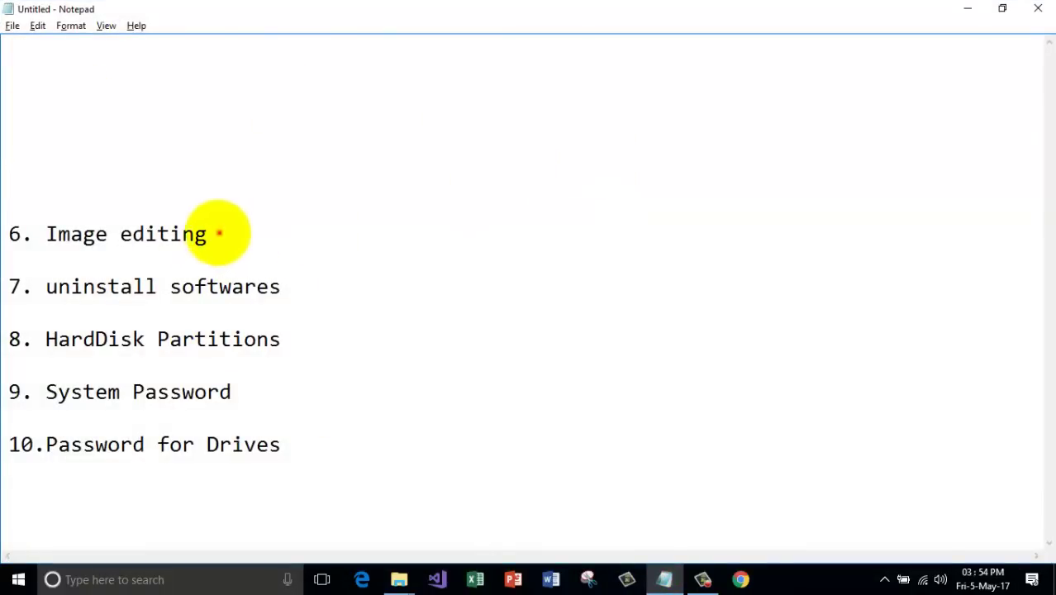
left_click_drag(219, 232, 34, 234)
left_click(281, 232)
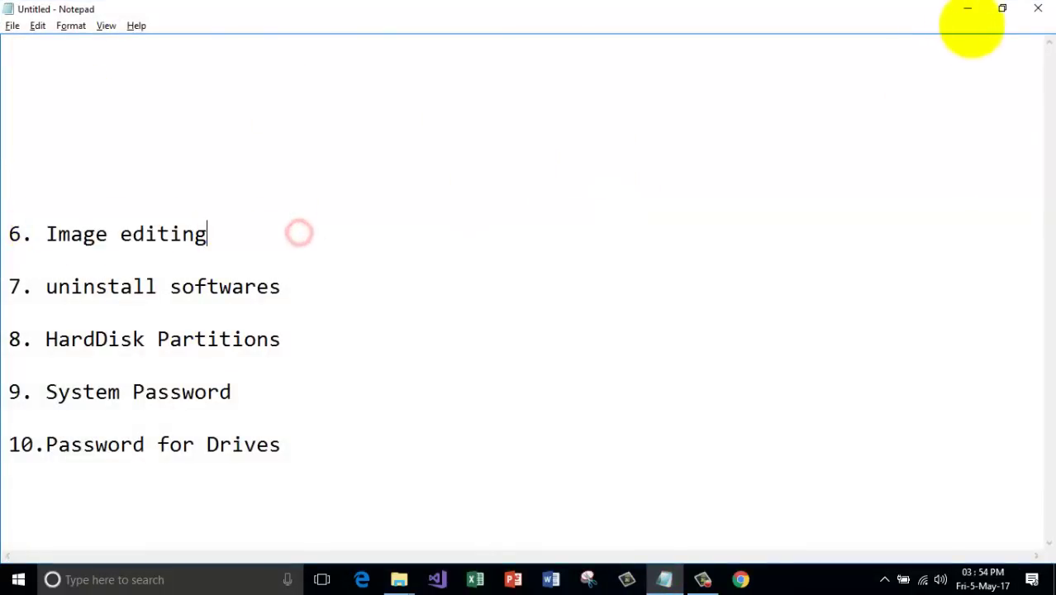
left_click(968, 9)
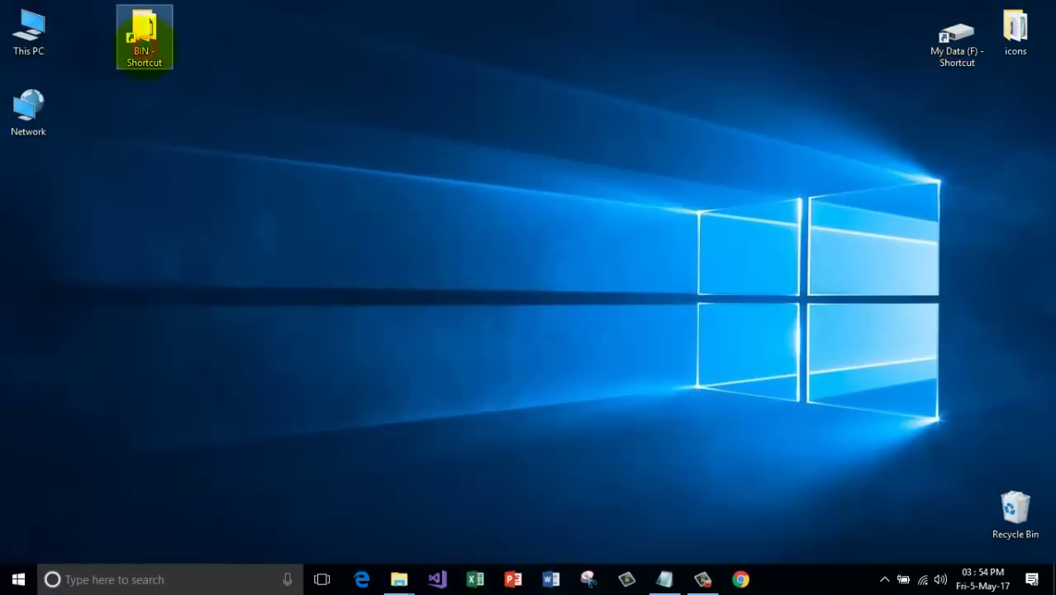
Navigate from My Data (F) through Edited Images > ProjectImages > ProjectImages to Commercial Complex.
double_click(955, 45)
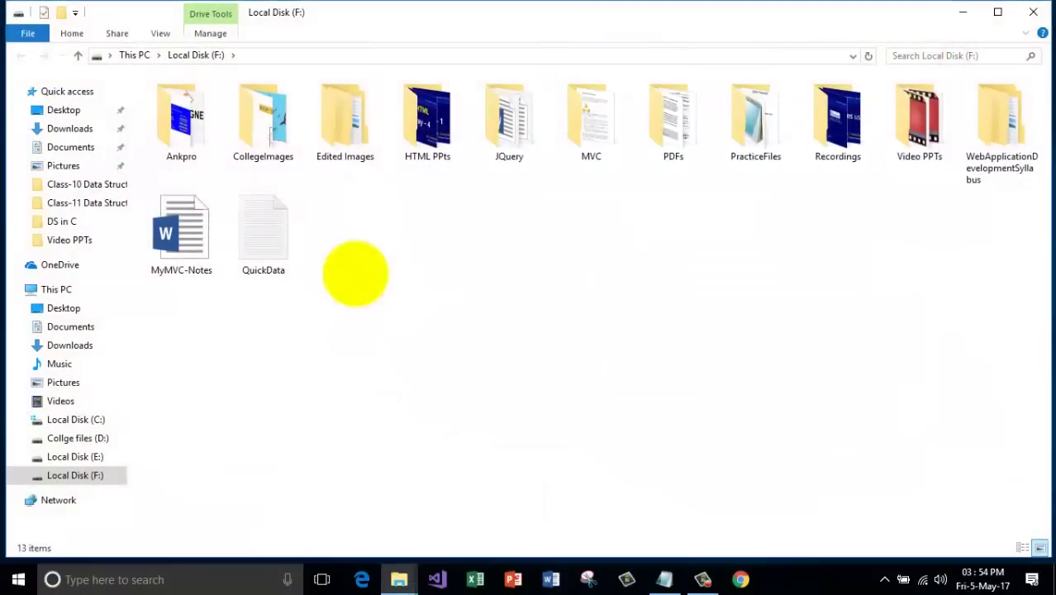
double_click(342, 135)
left_click(220, 101)
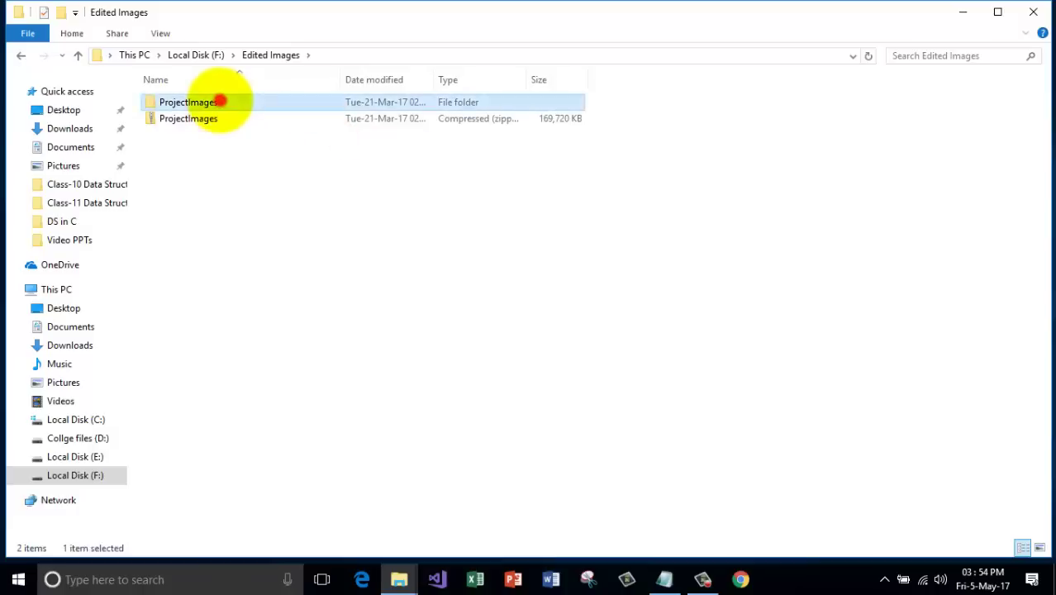
double_click(221, 100)
double_click(218, 101)
double_click(217, 132)
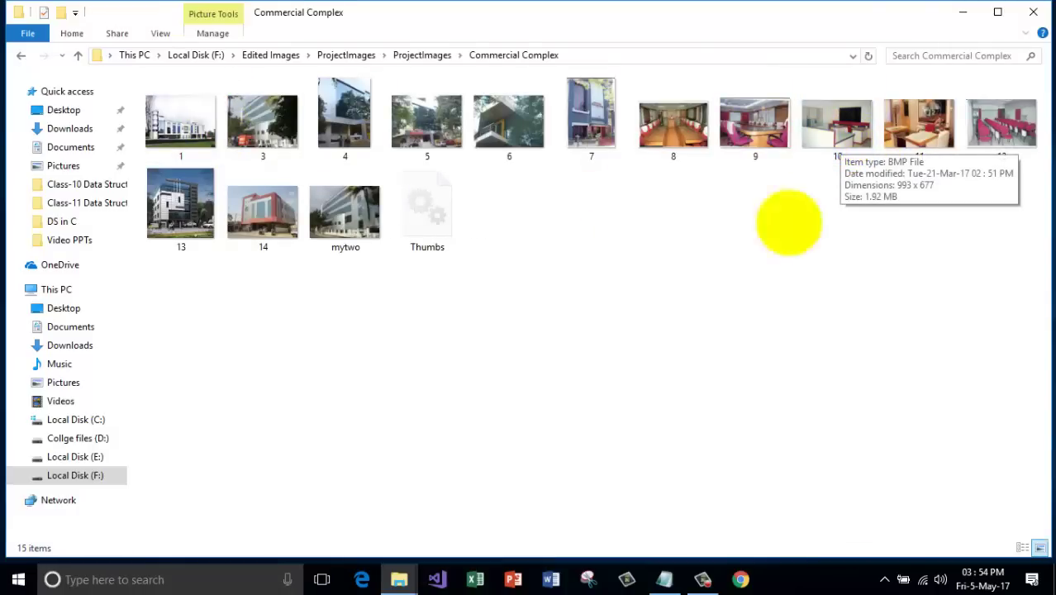
Open image 10 in the Photos app using Open with.
left_click(829, 116)
right_click(820, 125)
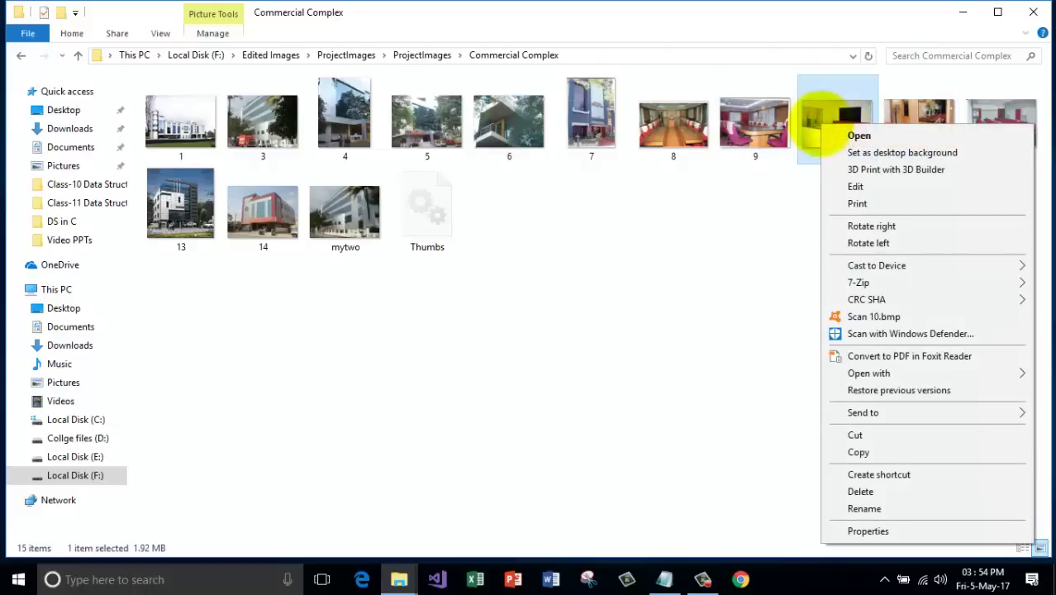
left_click(842, 379)
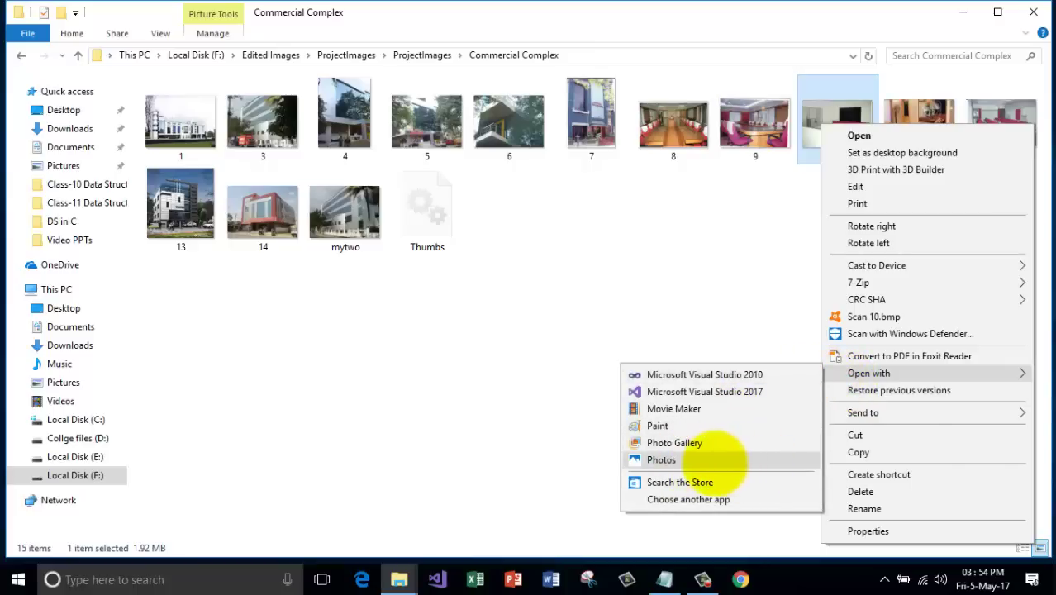
left_click(713, 460)
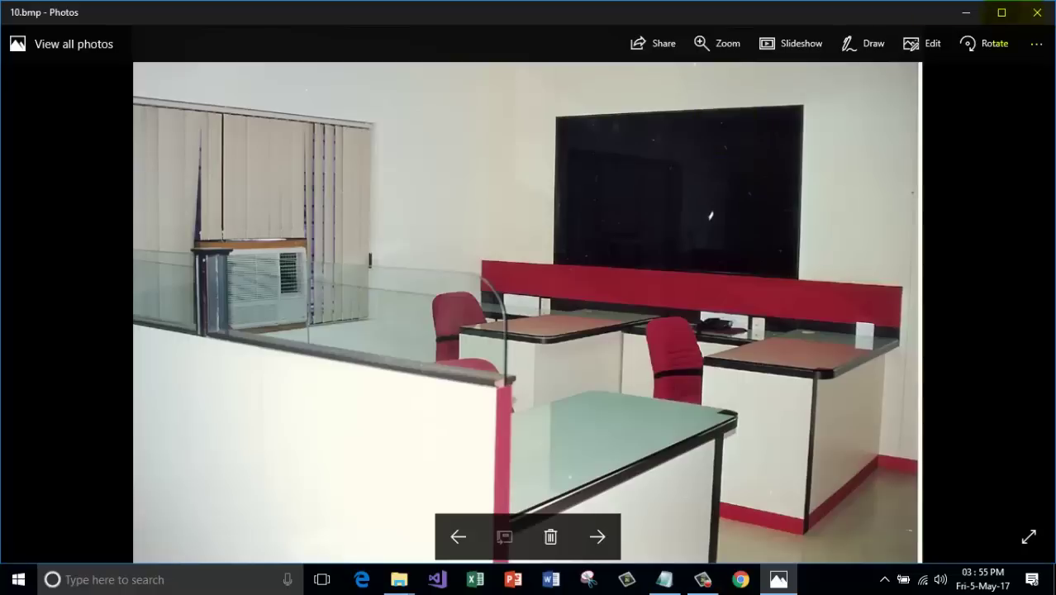
Maximize the Photos window, then briefly run and exit a slideshow of 10.bmp.
left_click(1001, 12)
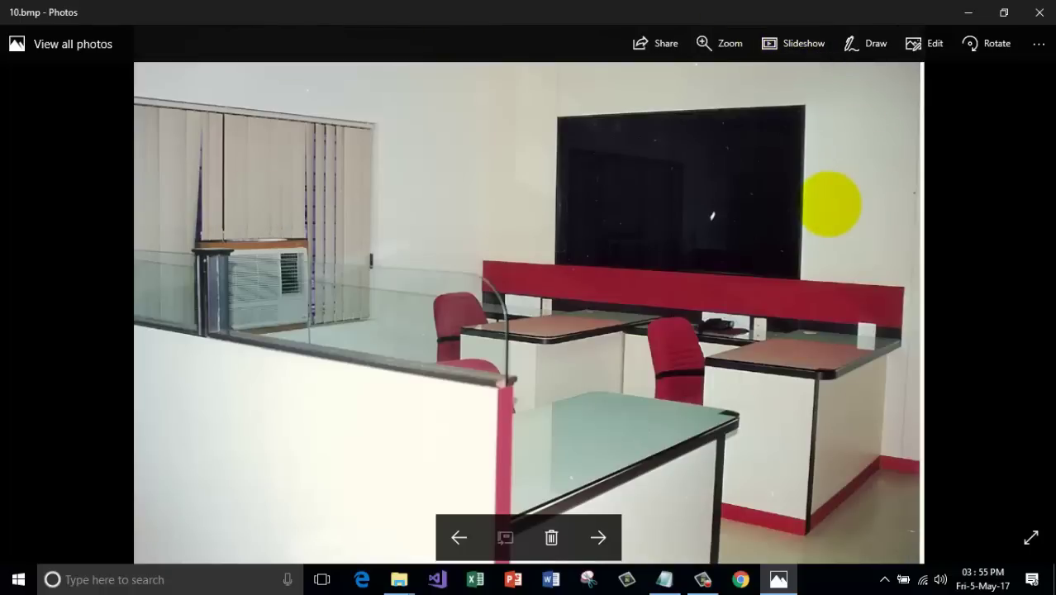
left_click(777, 42)
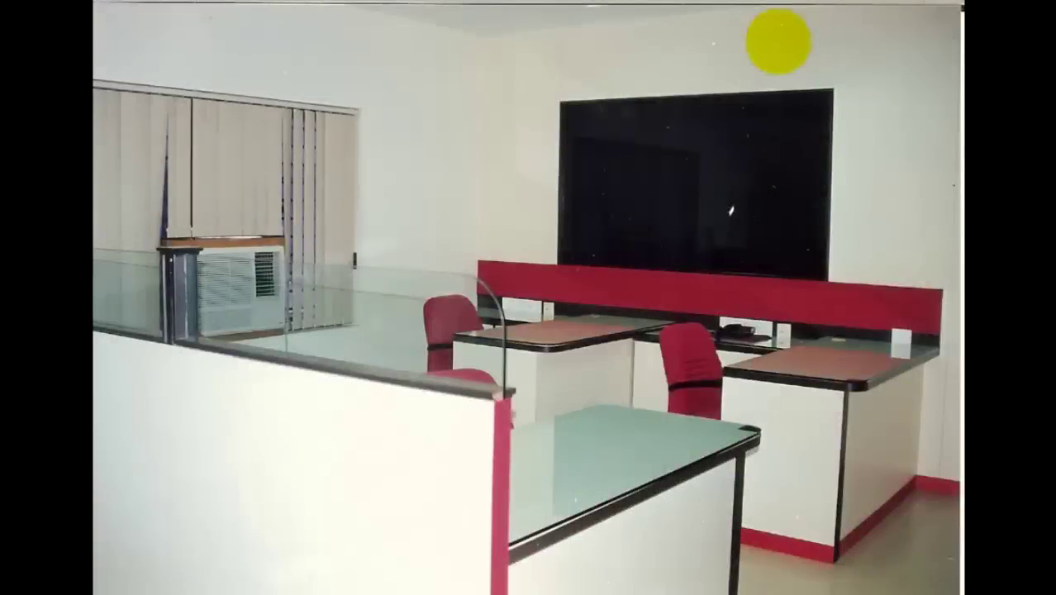
left_click(782, 170)
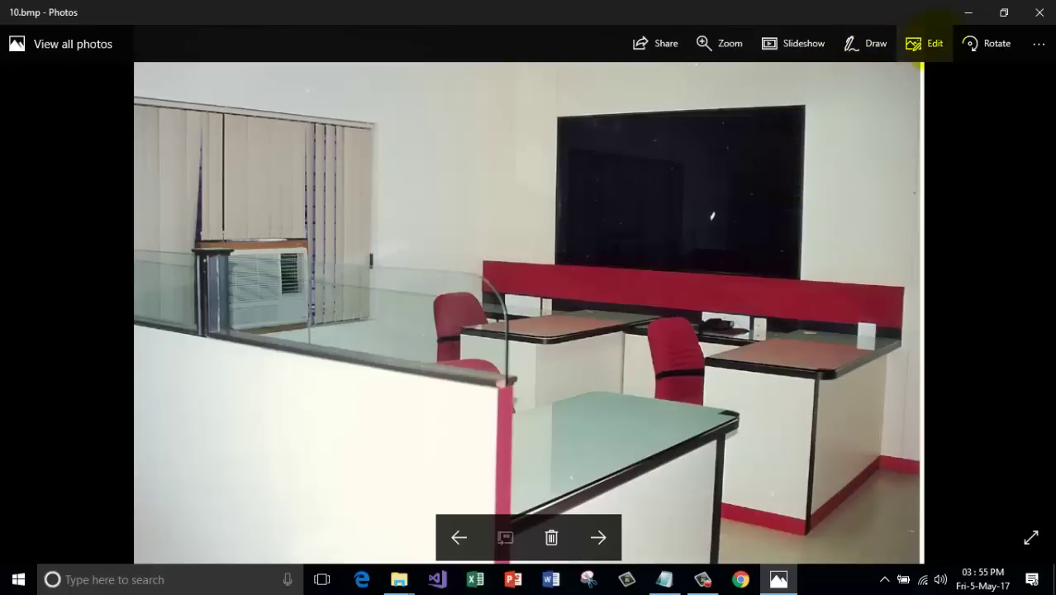
Preview several colour filters, then apply Neo at about half strength (52).
left_click(918, 46)
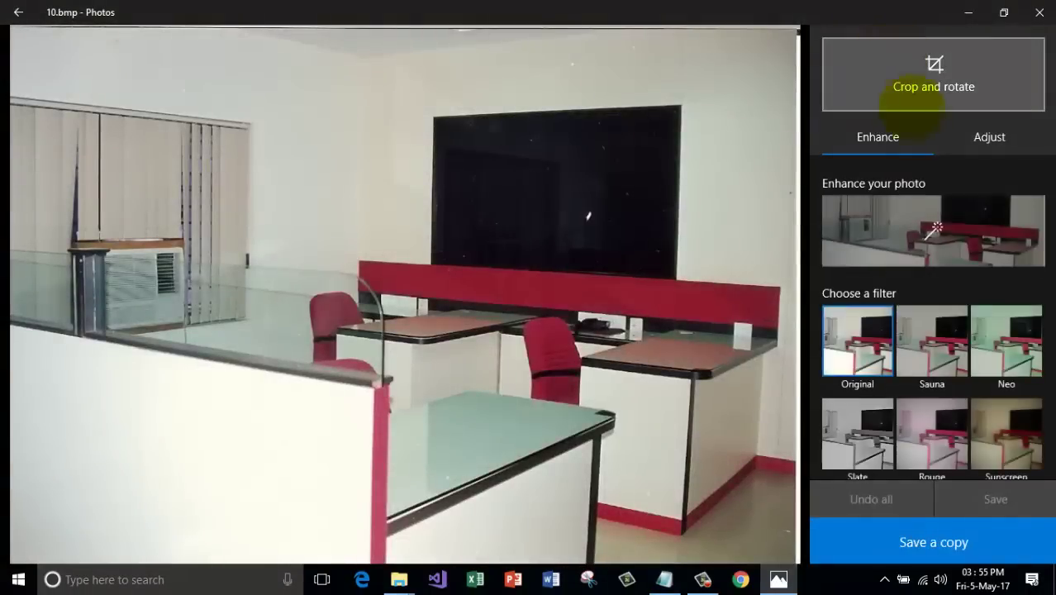
left_click(1001, 337)
left_click(930, 340)
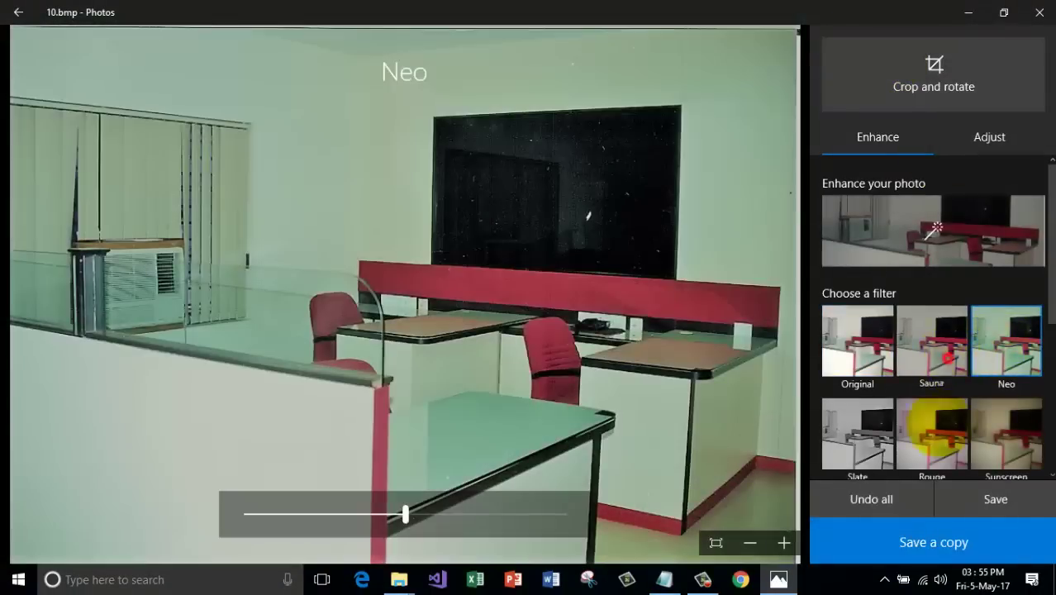
left_click(1007, 434)
left_click(1004, 346)
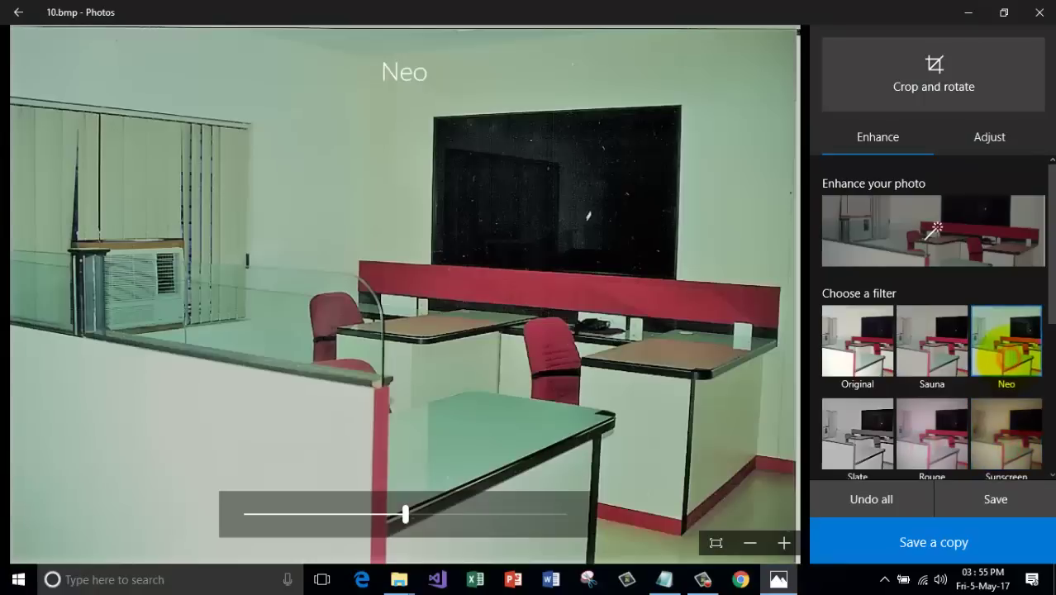
scroll(975, 343, "down", 2)
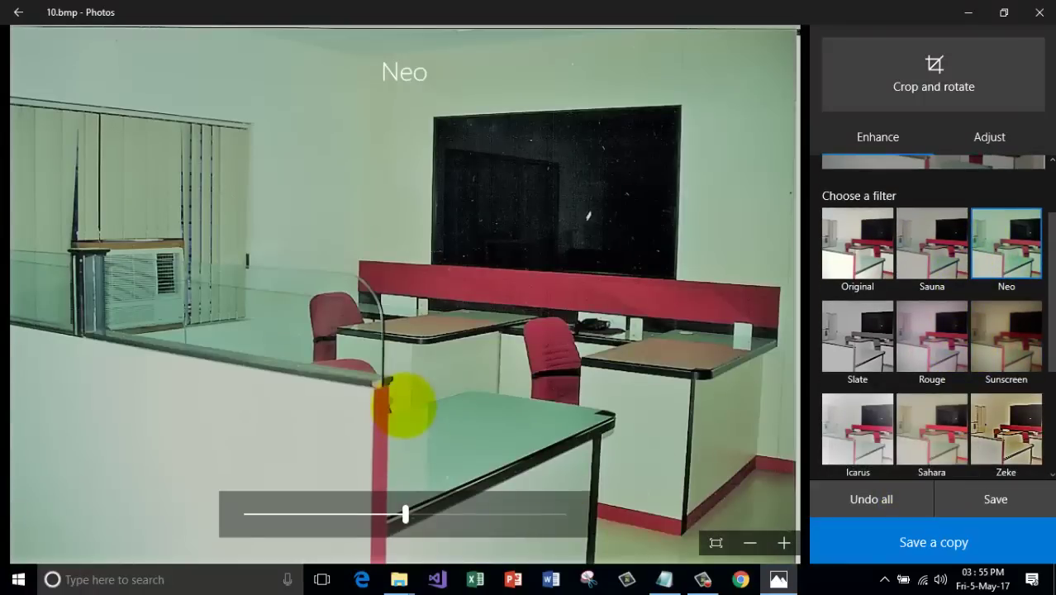
mouse_move(405, 513)
left_mouse_down()
mouse_move(522, 514)
mouse_move(412, 514)
left_mouse_up()
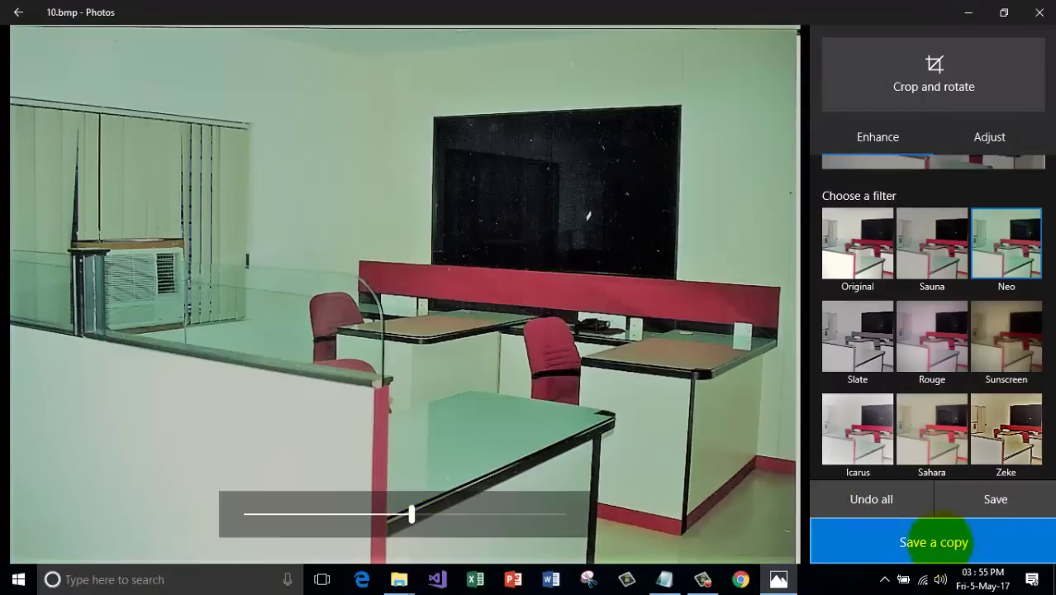
Attempt to save a copy, cancel it, and dismiss the 'couldn't save' error.
left_click(934, 542)
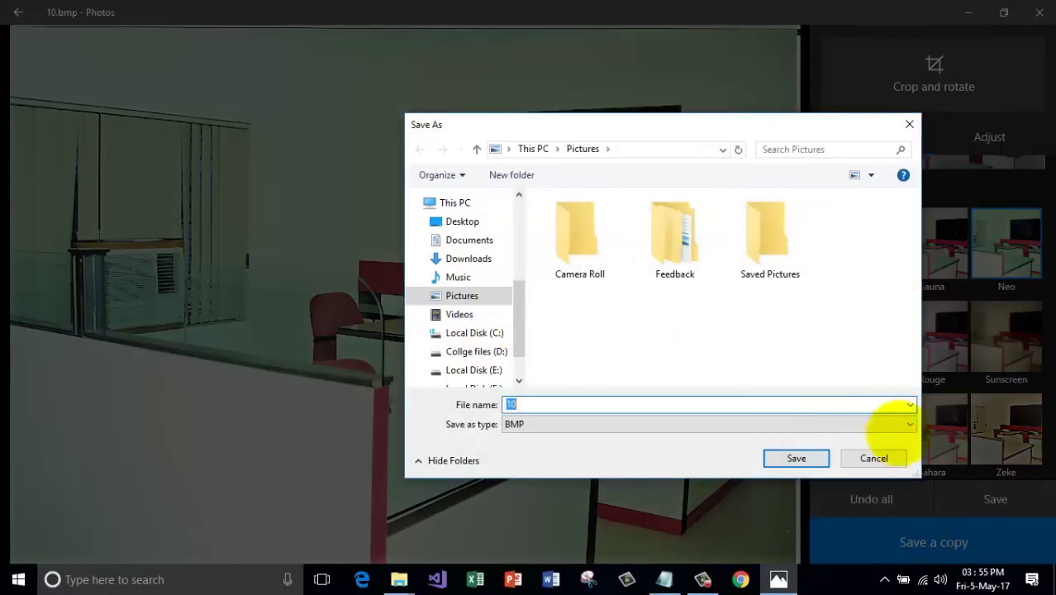
left_click(873, 458)
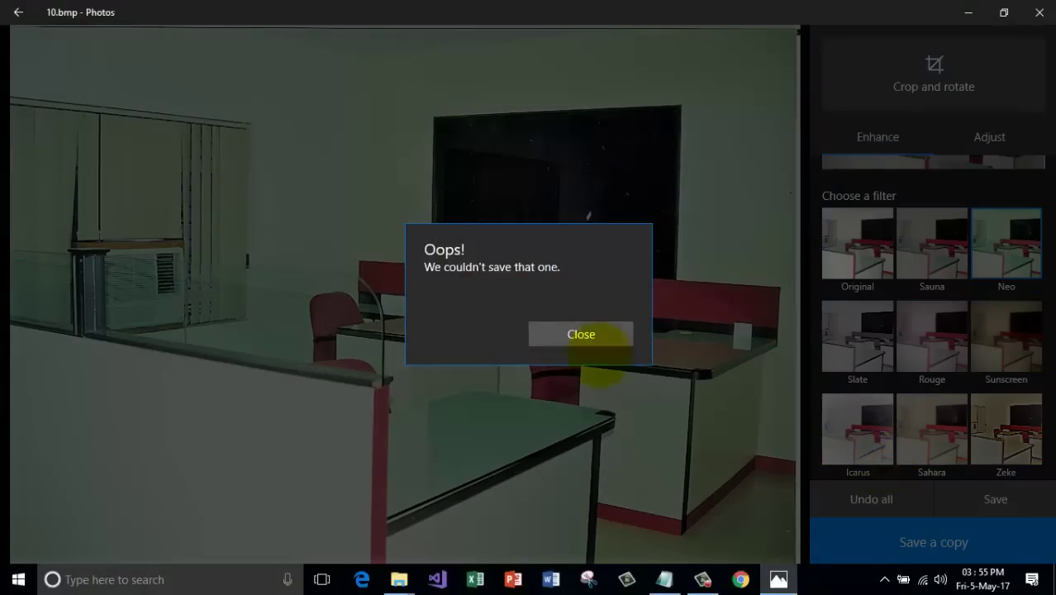
left_click(584, 334)
scroll(848, 212, "up", 2)
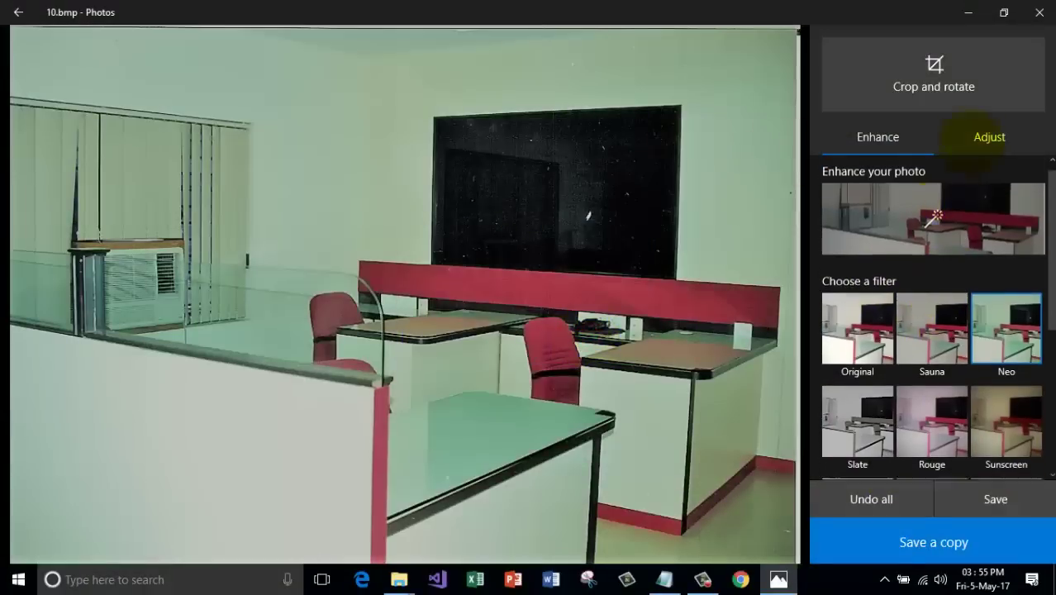
Experiment with crop handles and a roughly 35-degree tilt, then reset the crop.
left_click(933, 66)
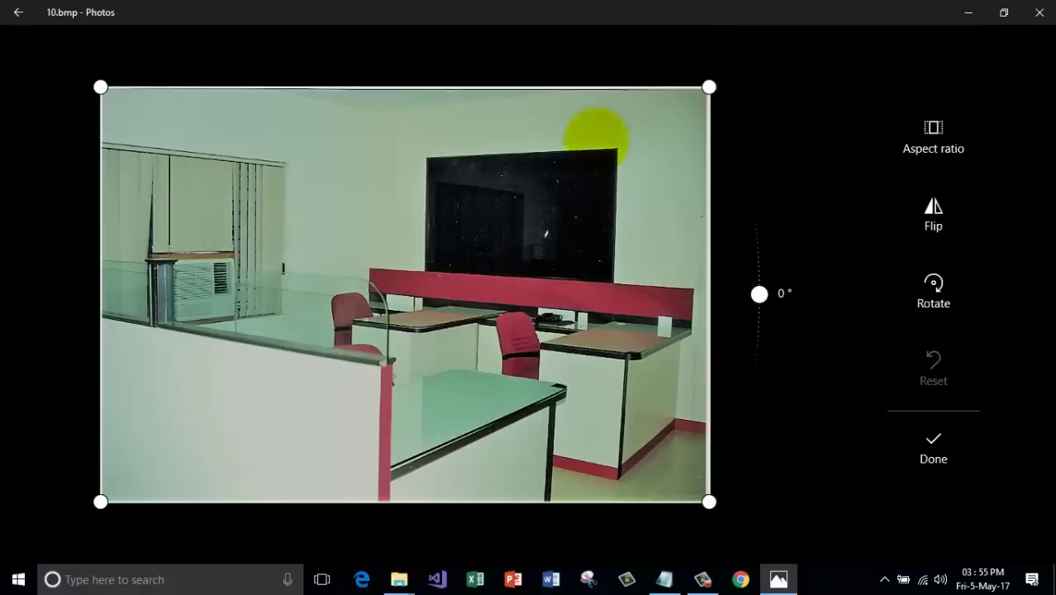
left_click_drag(709, 87, 691, 99)
left_click_drag(100, 501, 436, 271)
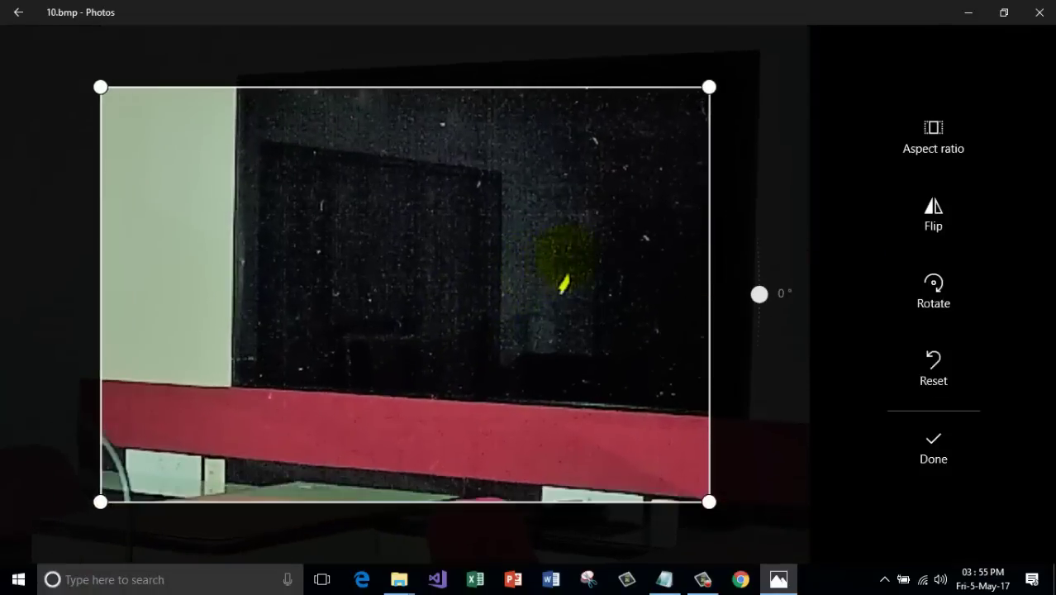
left_click(566, 259)
left_click_drag(758, 293, 751, 186)
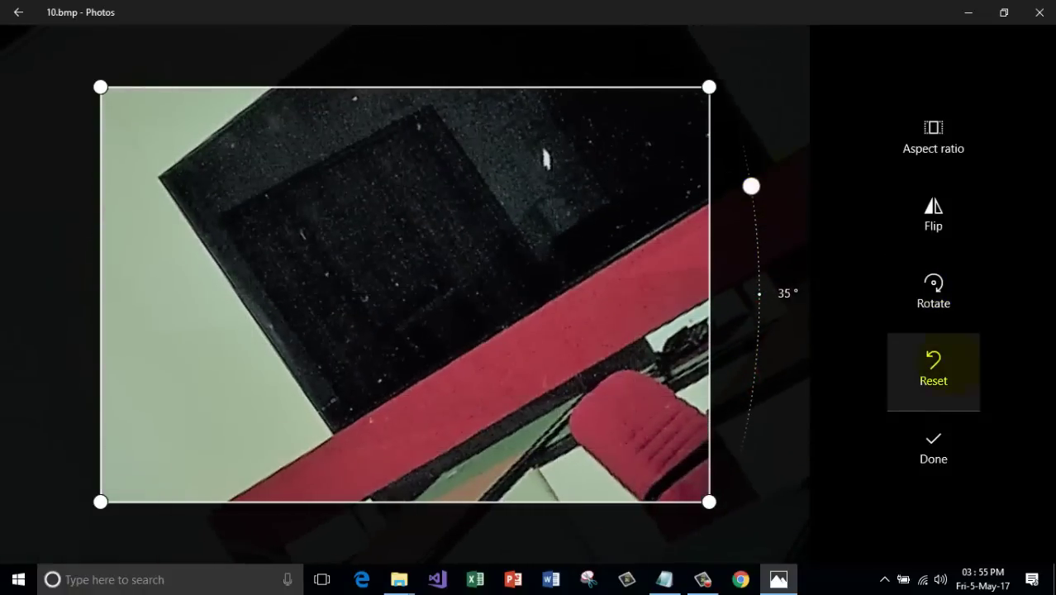
left_click(933, 363)
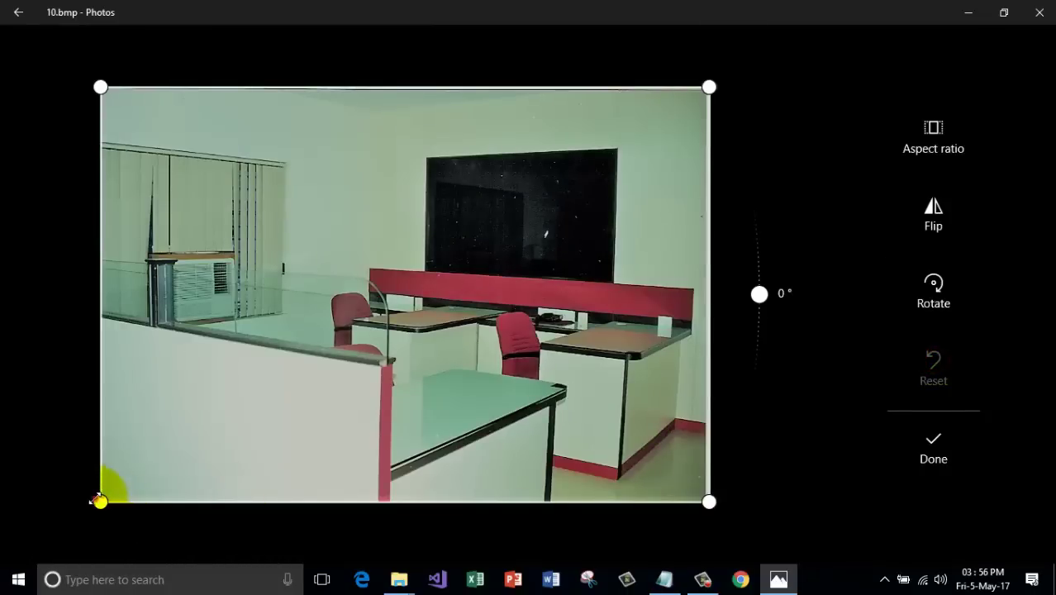
left_click_drag(99, 500, 258, 347)
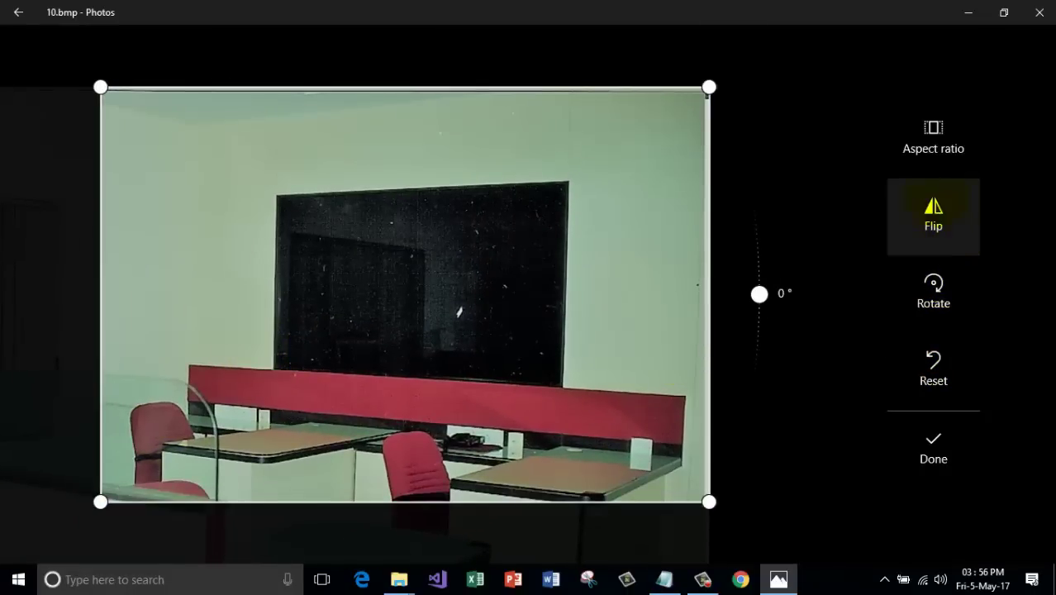
left_click(932, 370)
Flip the photo and back, try 3:2 and 4:6 ratios, rotate 90°, and finish.
left_click(933, 217)
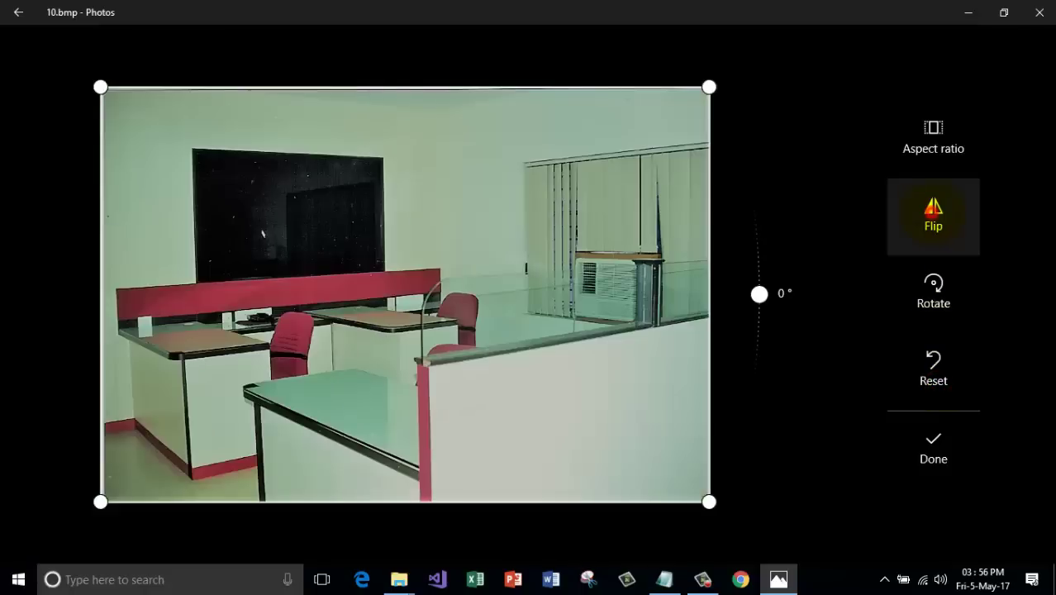
left_click(933, 217)
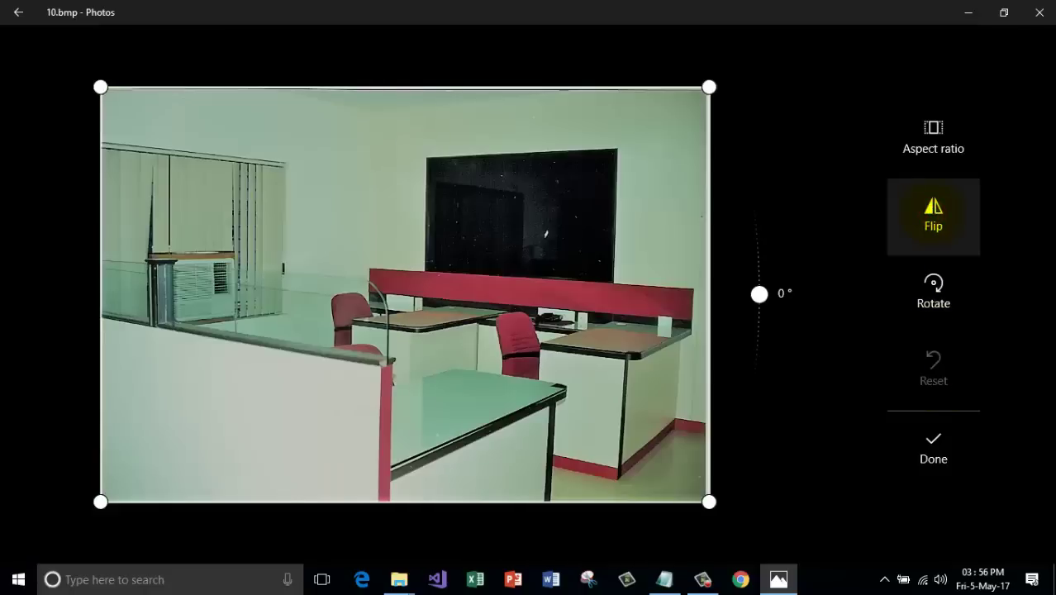
left_click(933, 136)
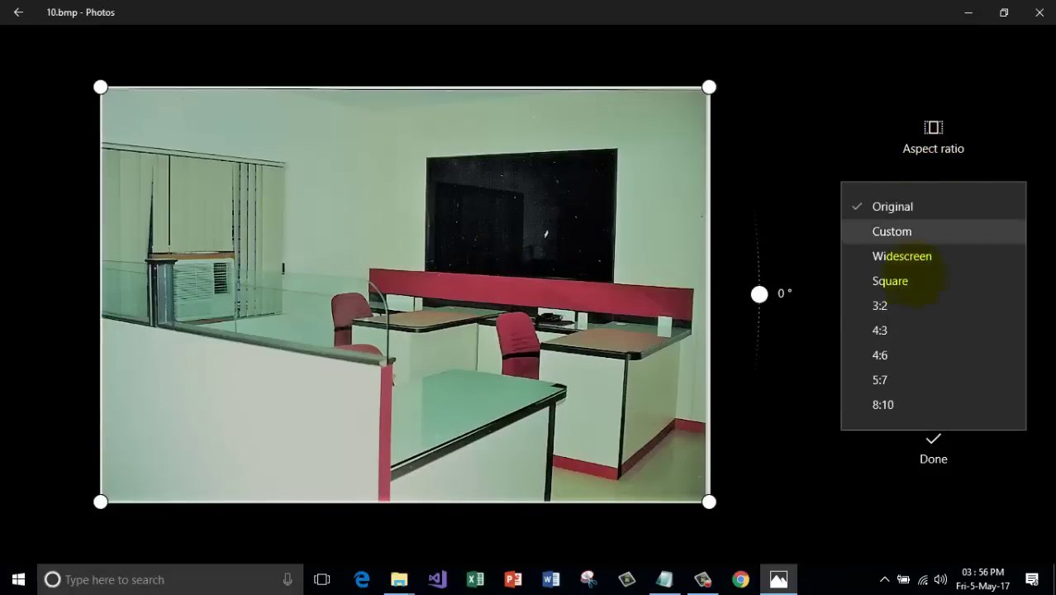
left_click(896, 306)
left_click(932, 136)
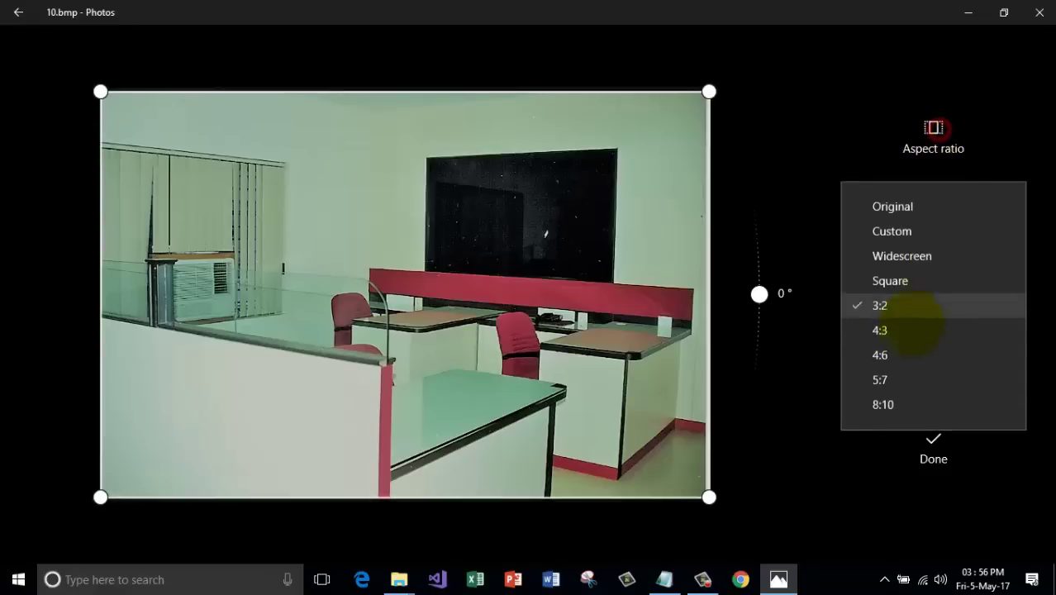
left_click(892, 357)
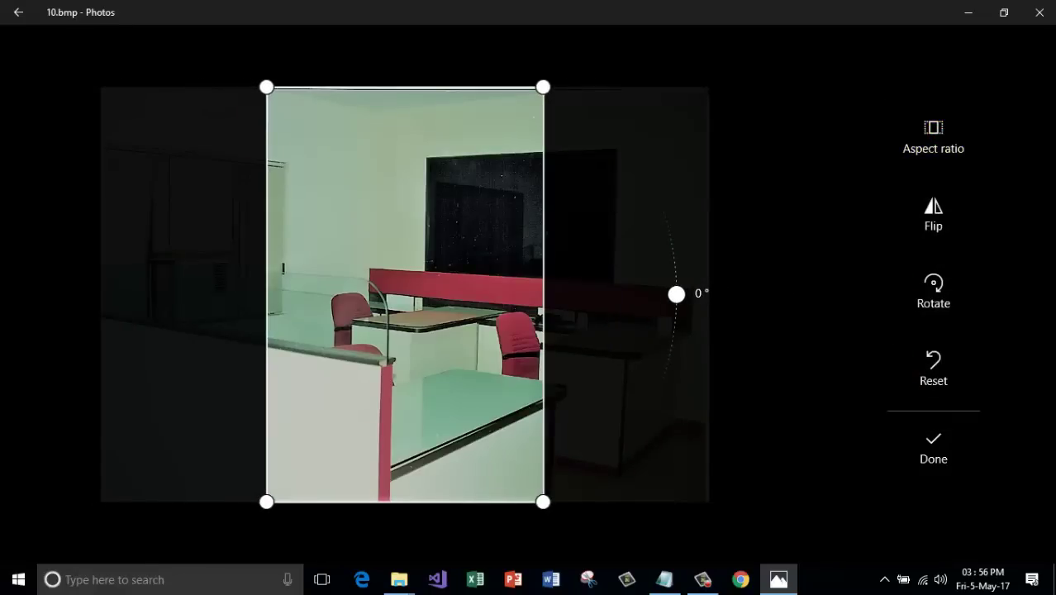
left_click(933, 366)
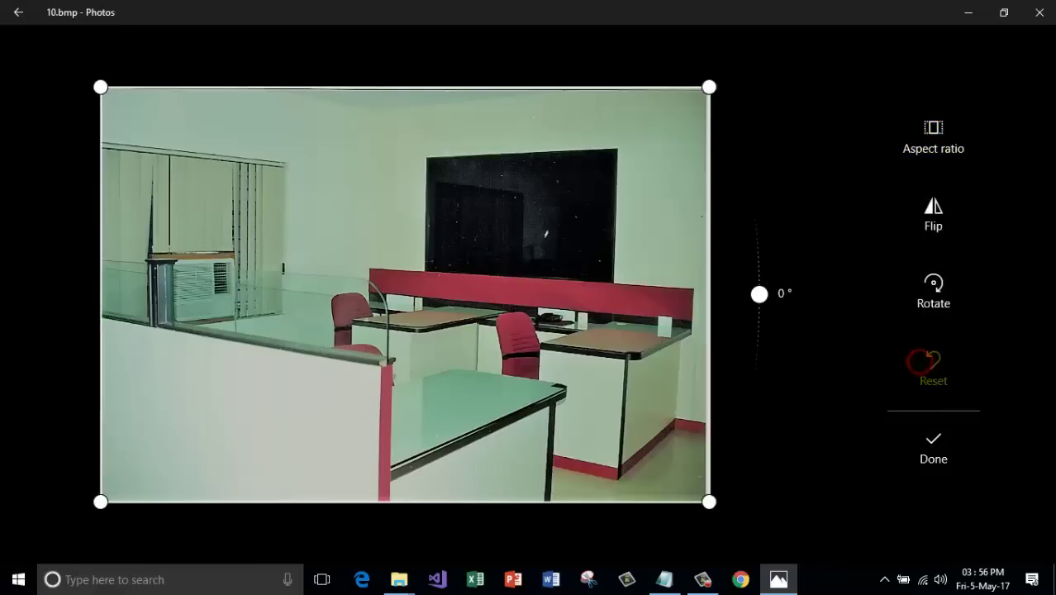
left_click(932, 283)
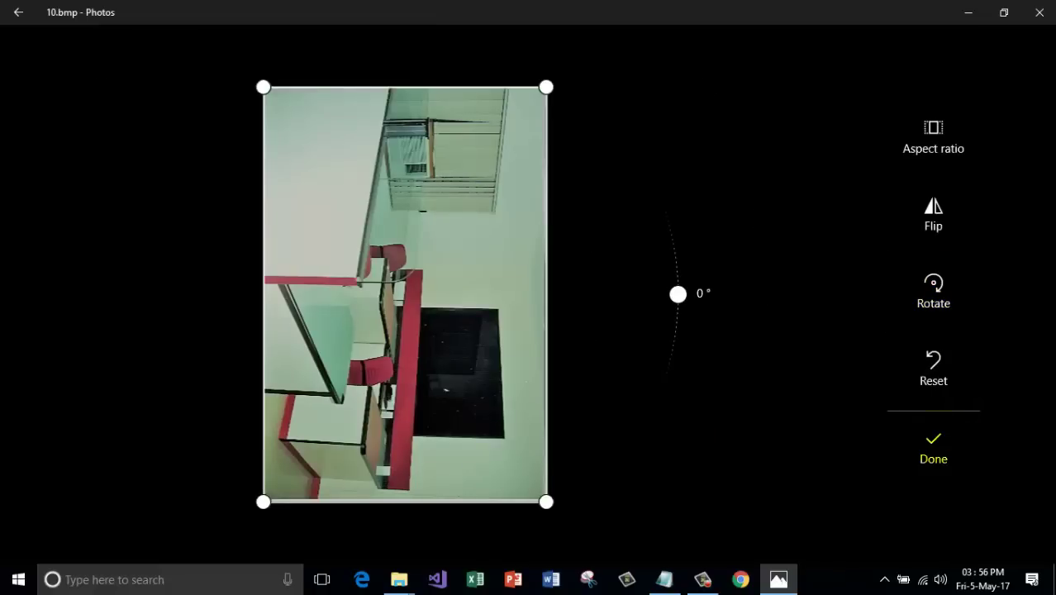
left_click(933, 450)
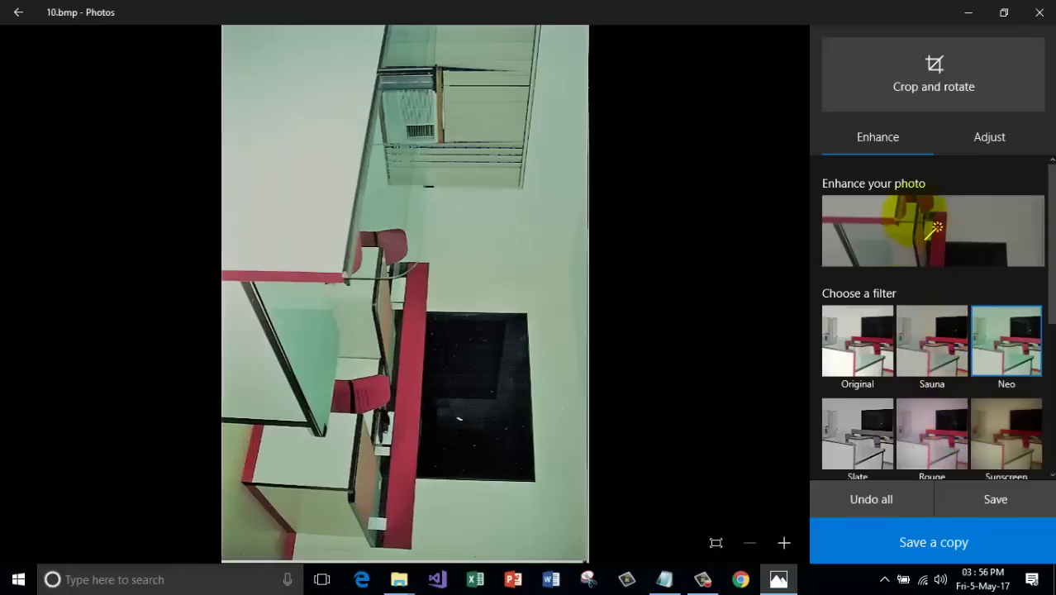
Apply and strengthen Enhance, then undo all edits and leave the editor.
left_click(904, 219)
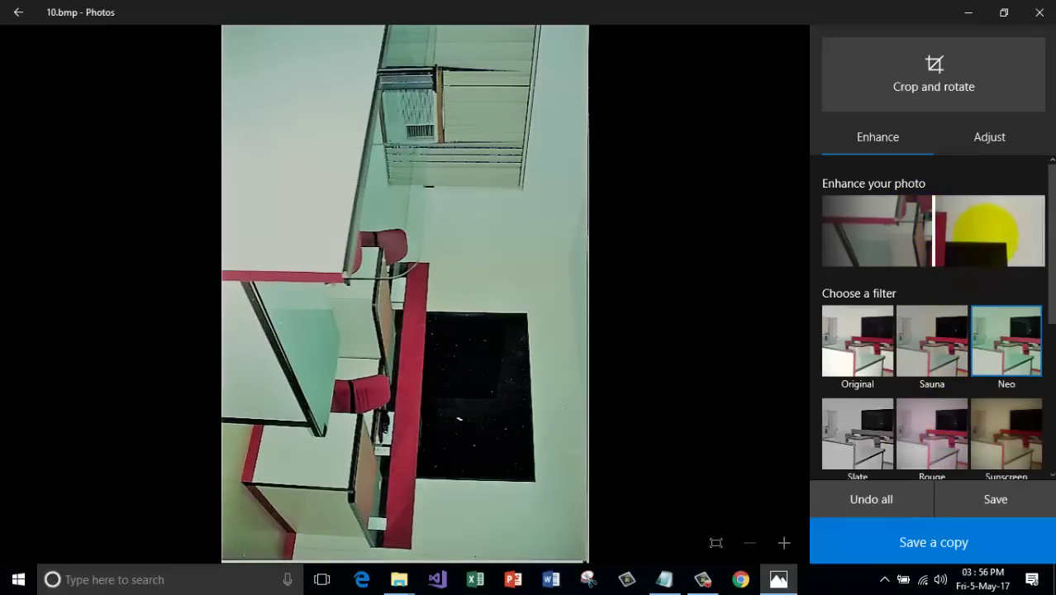
left_click_drag(990, 230, 971, 237)
scroll(950, 417, "down", 5)
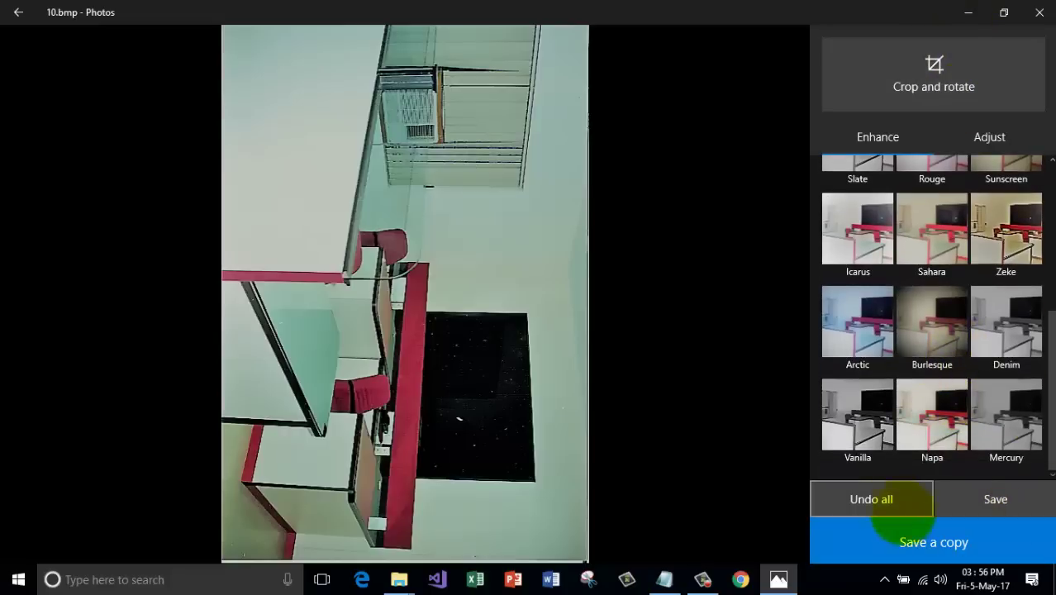
left_click(898, 494)
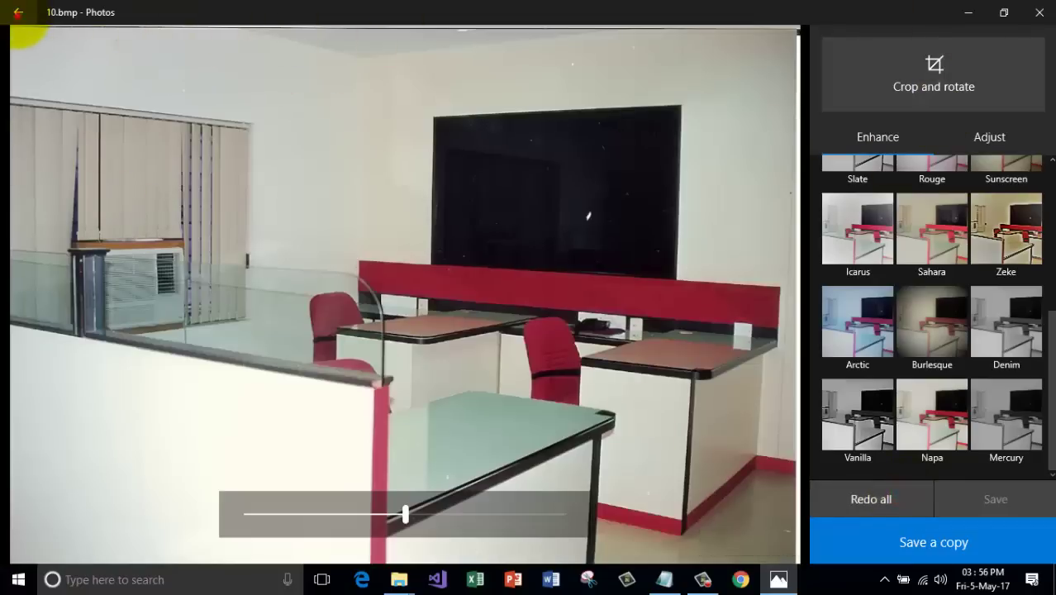
left_click(18, 12)
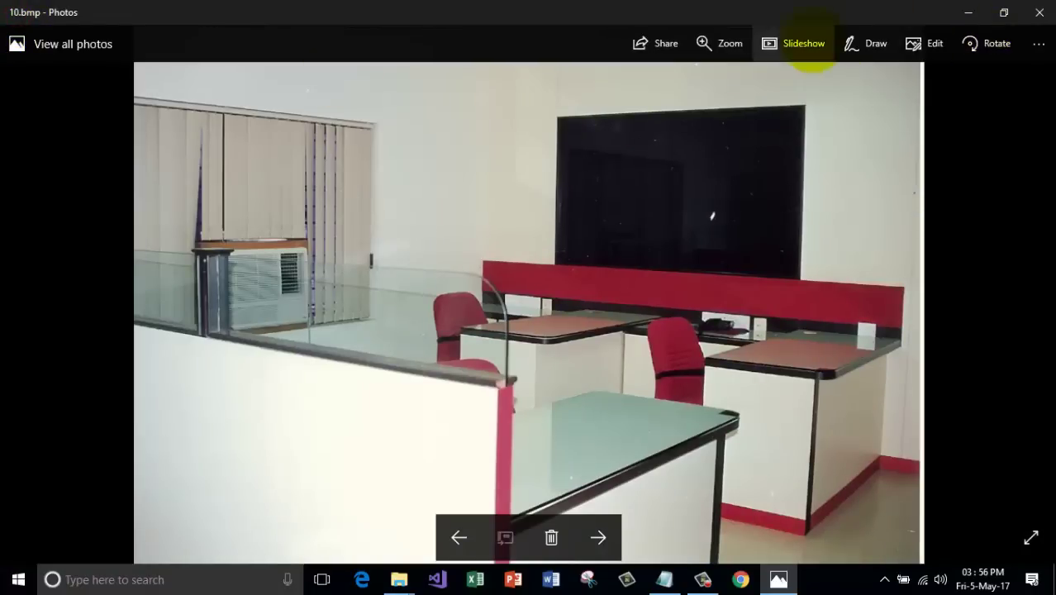
Zoom in and back out, then draw blue freehand ink strokes with two pens over the photo.
left_click(723, 43)
left_click_drag(696, 81, 652, 81)
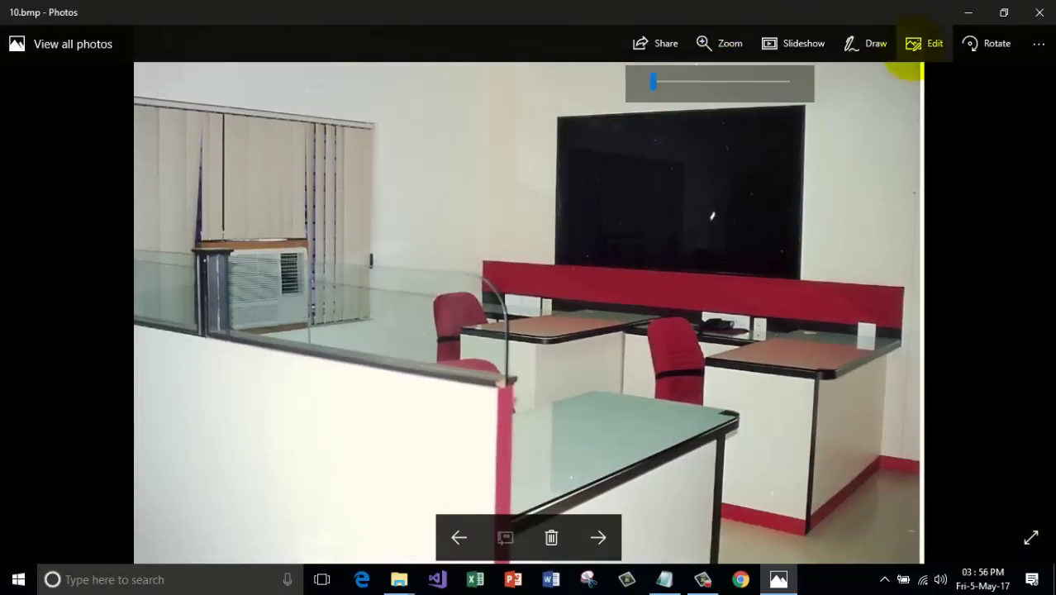
left_click(859, 45)
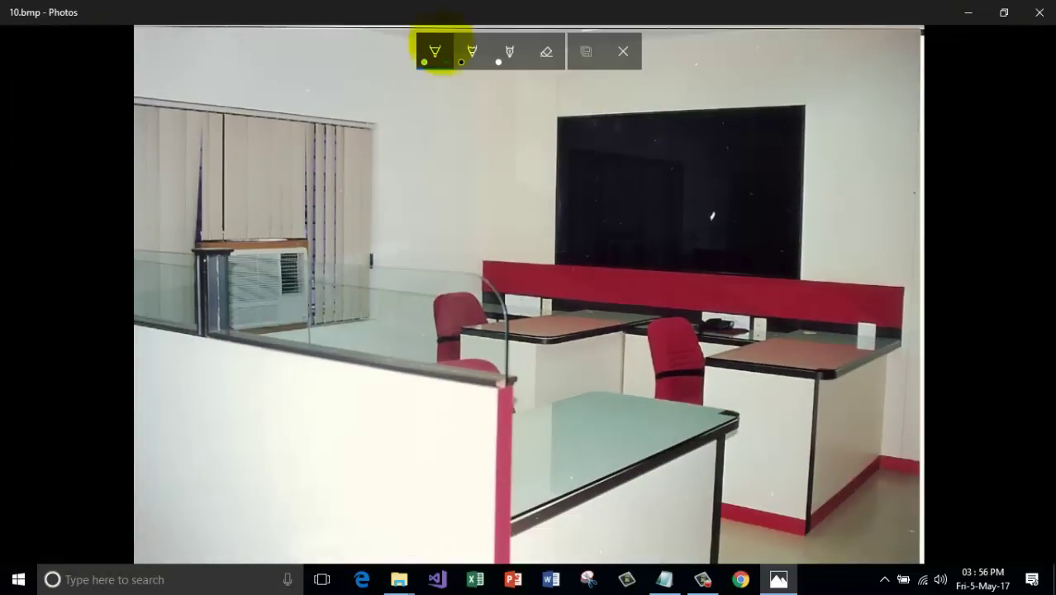
mouse_move(171, 225)
left_mouse_down()
mouse_move(477, 241)
mouse_move(723, 360)
left_mouse_up()
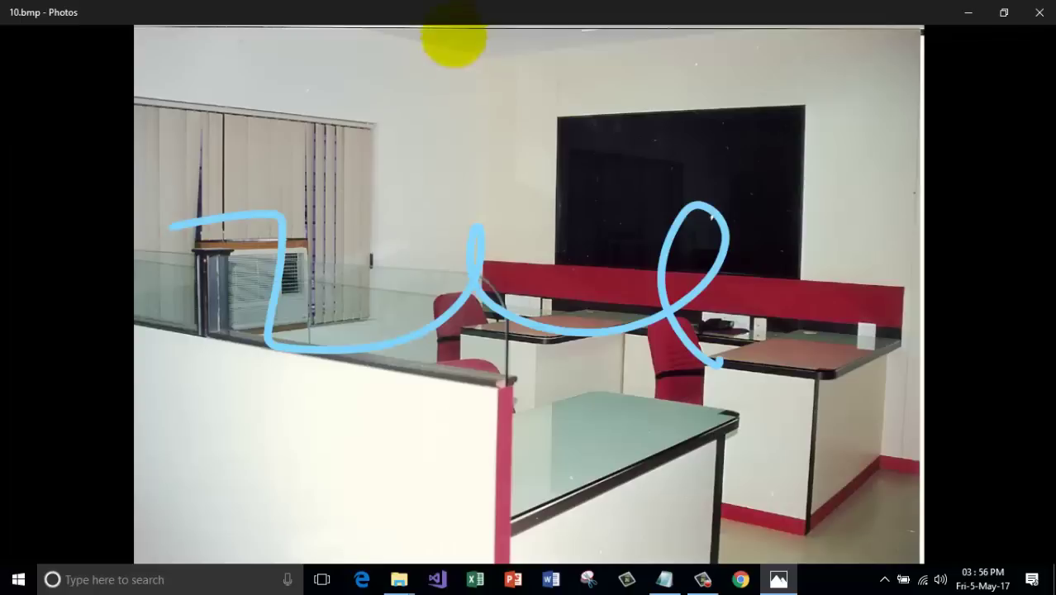
left_click(471, 47)
left_click_drag(473, 144, 475, 146)
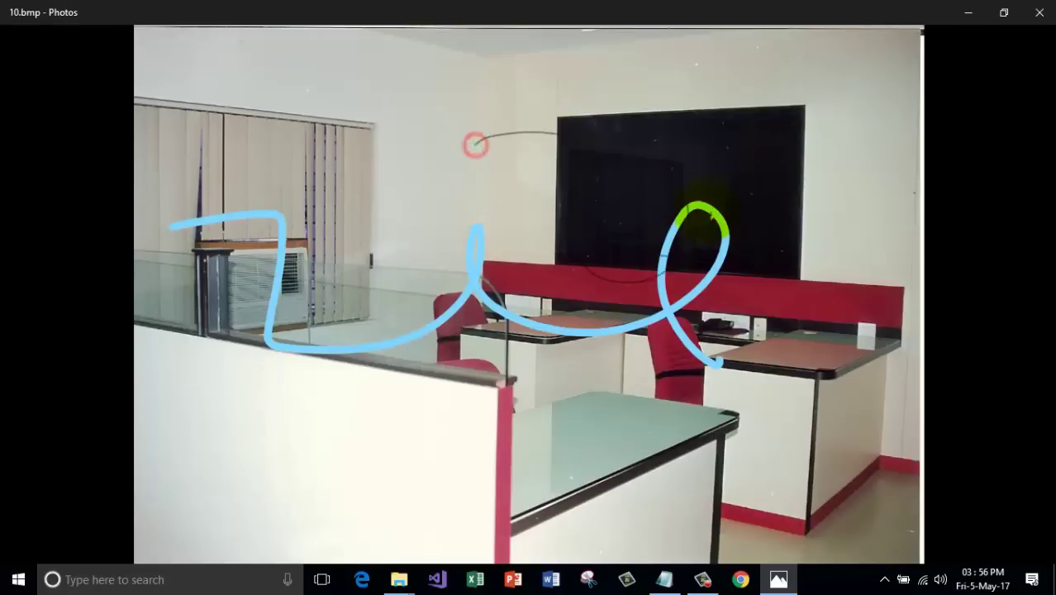
Close Photos and the folder, delete '6. Image editing' in Notepad, then minimize Notepad.
left_click(1038, 11)
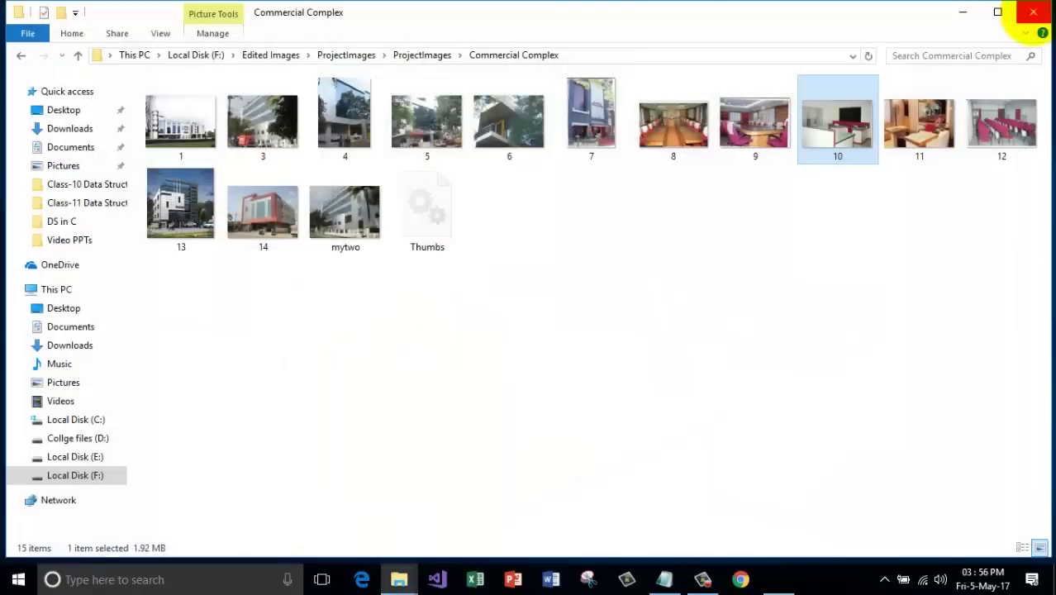
left_click(1032, 11)
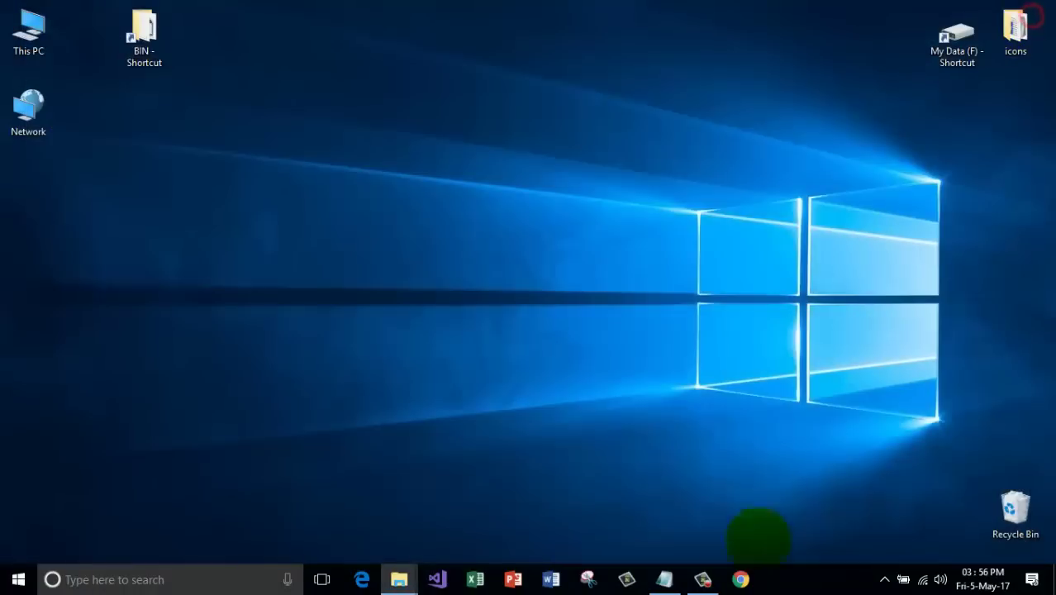
left_click(664, 579)
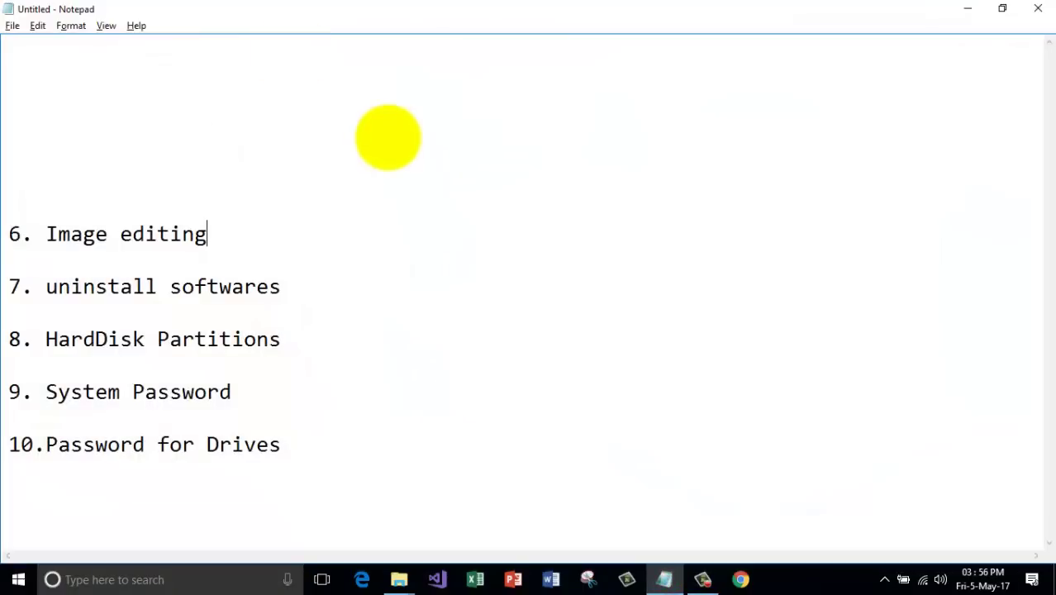
left_click_drag(264, 243, 9, 153)
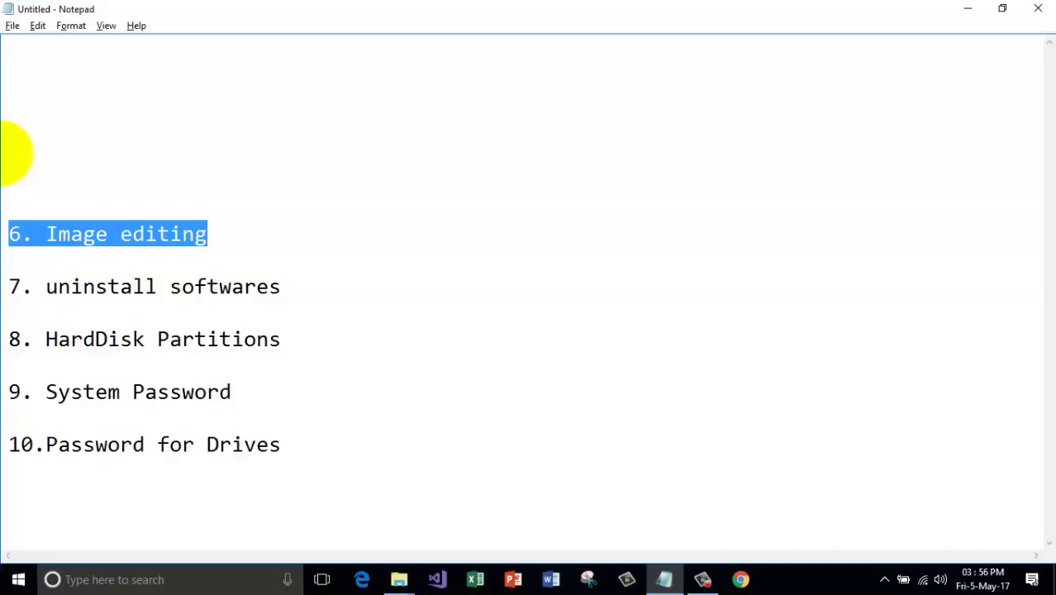
key("Delete")
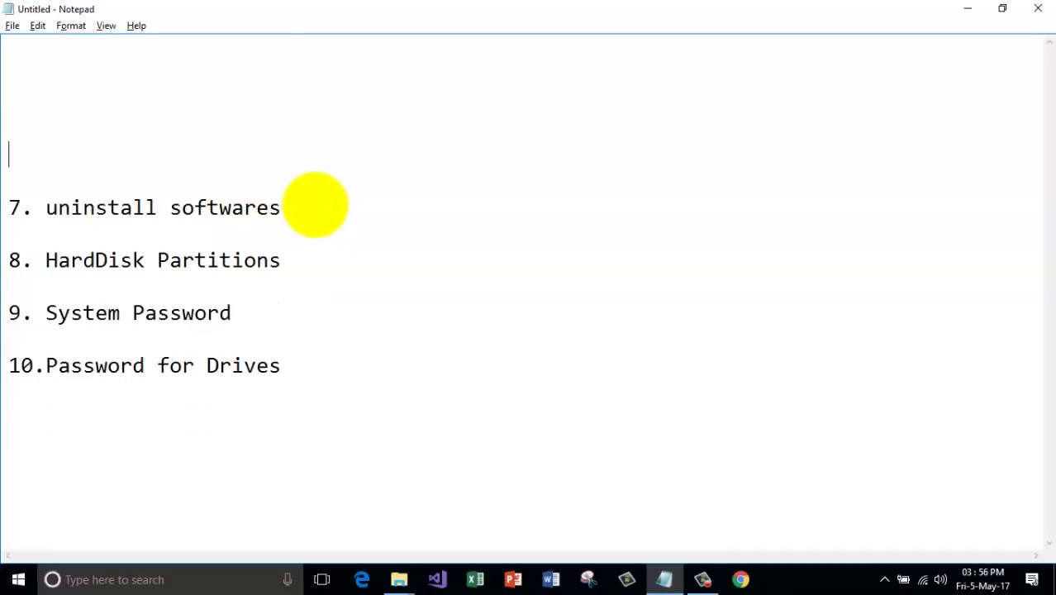
left_click_drag(314, 205, 46, 207)
left_click(311, 212)
left_click(966, 8)
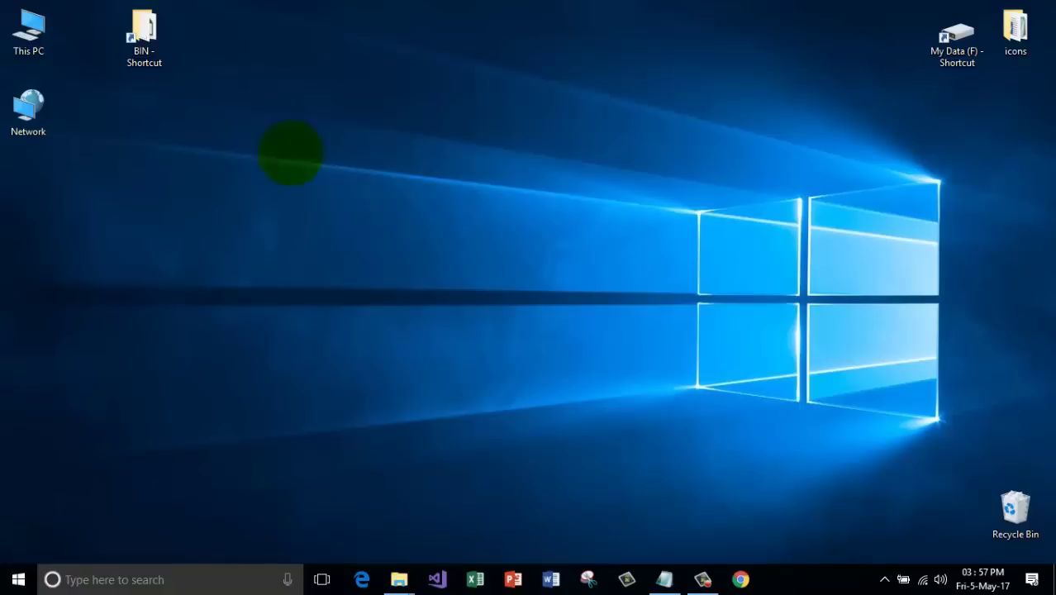
Open This PC and, from the Computer tab, choose Uninstall or change a program.
left_click(29, 31)
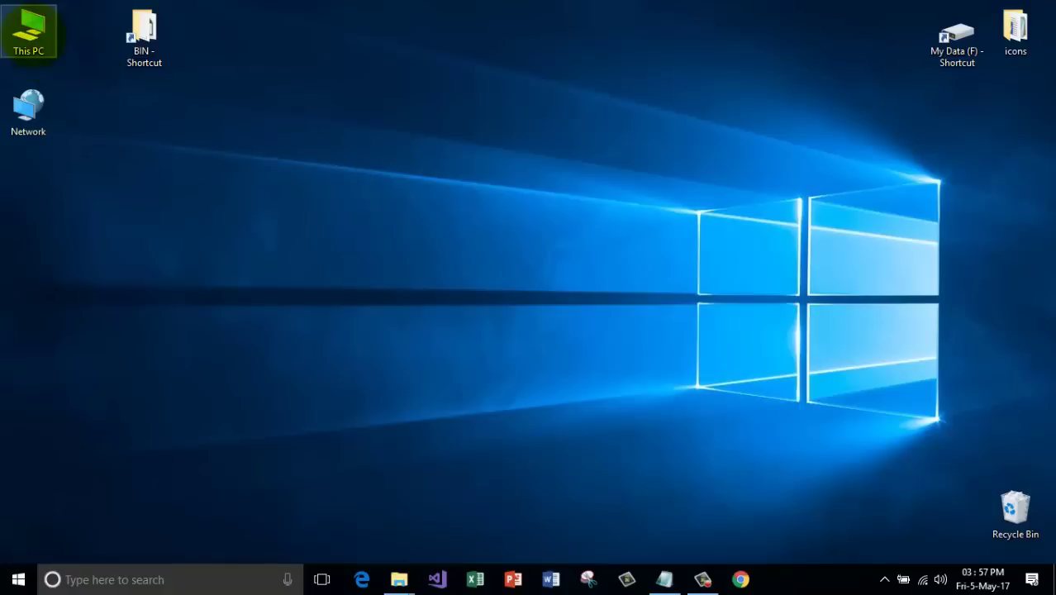
double_click(29, 31)
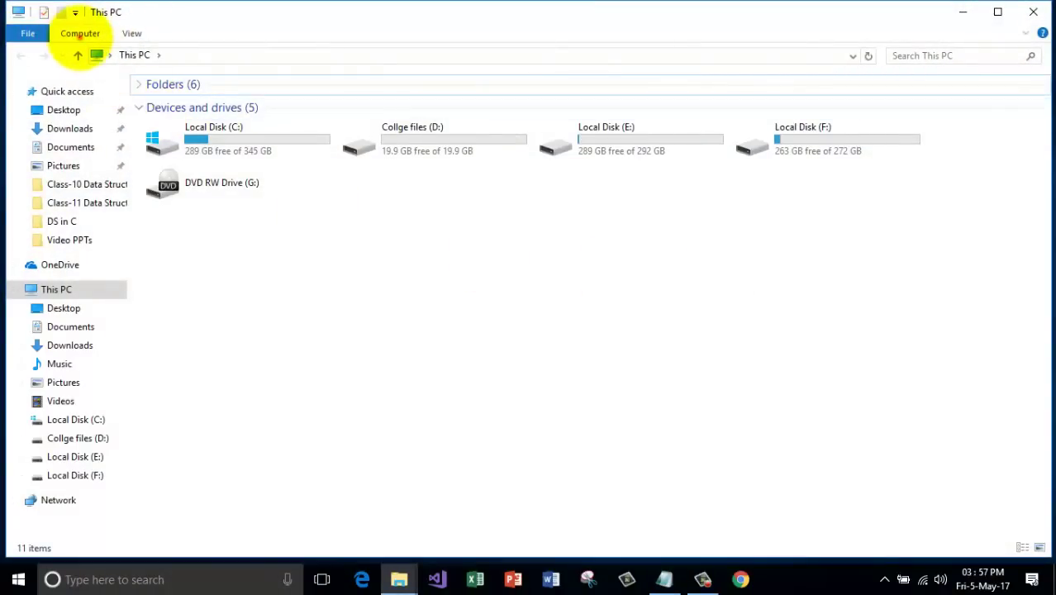
left_click(80, 33)
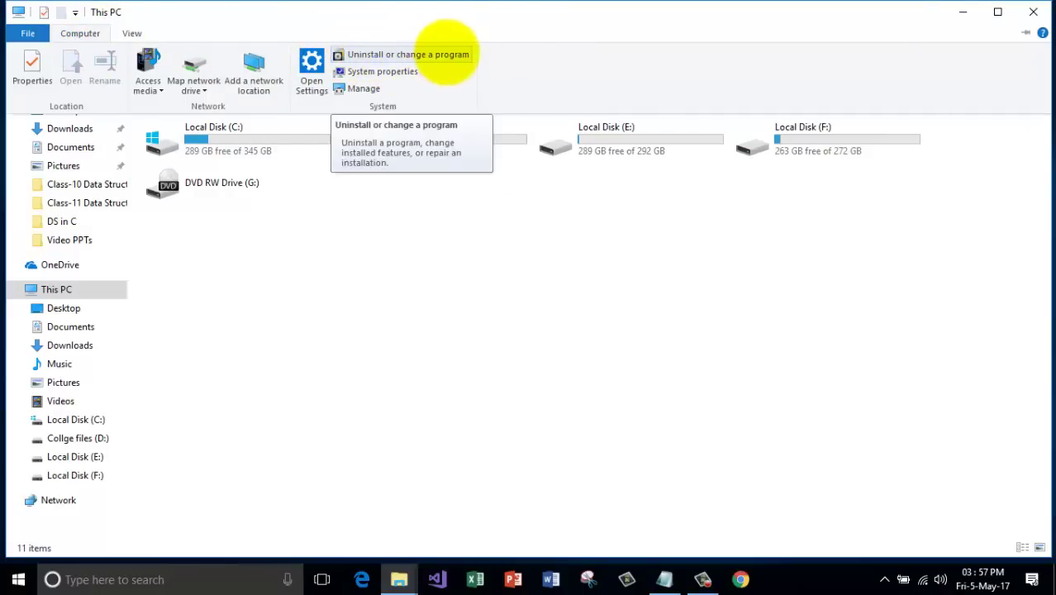
left_click(446, 53)
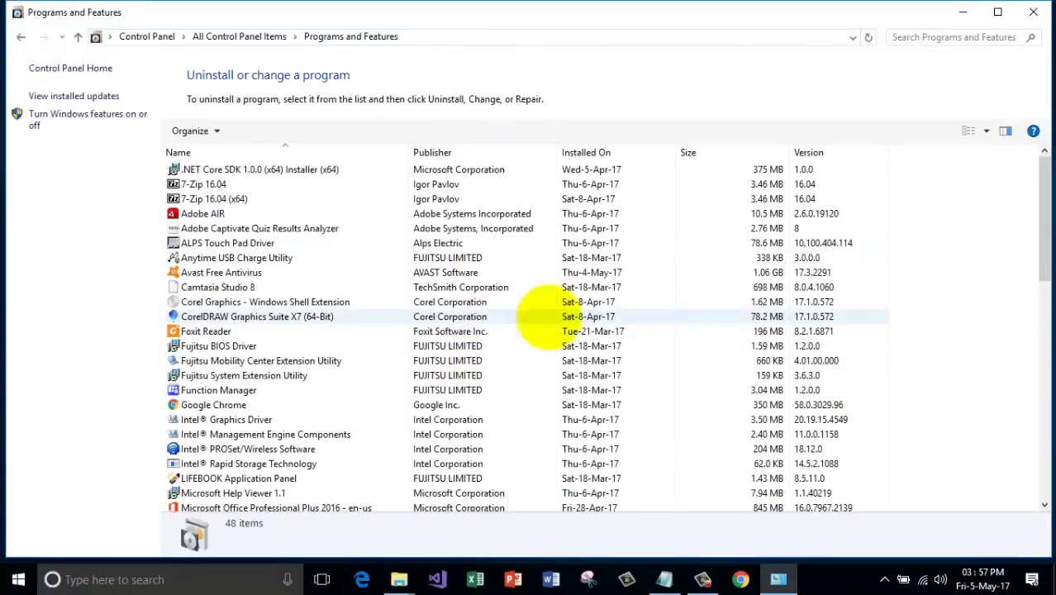
scroll(546, 276, "down", 5)
scroll(545, 276, "up", 5)
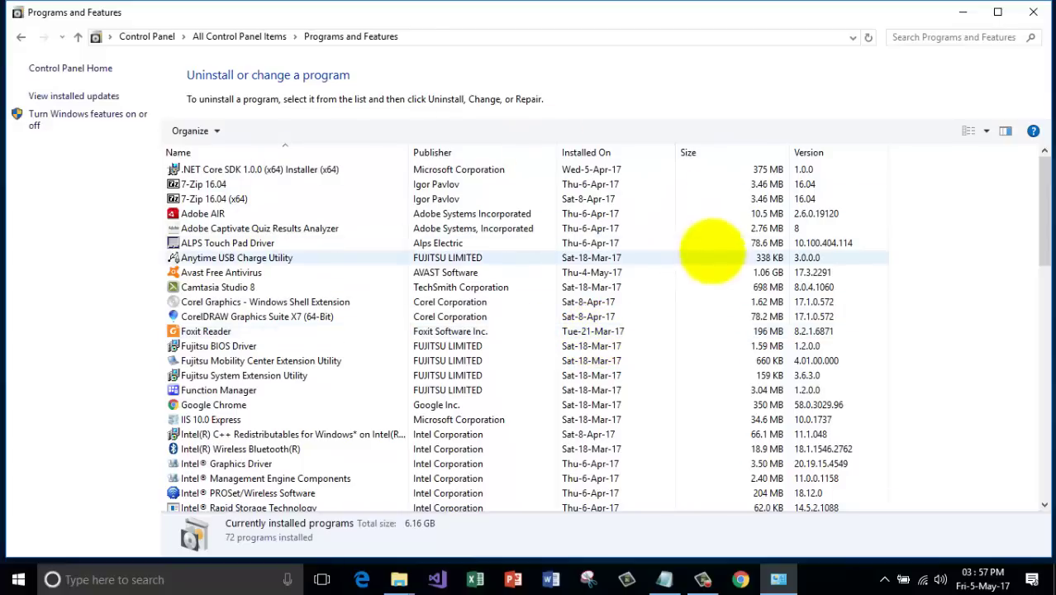
left_click(1031, 12)
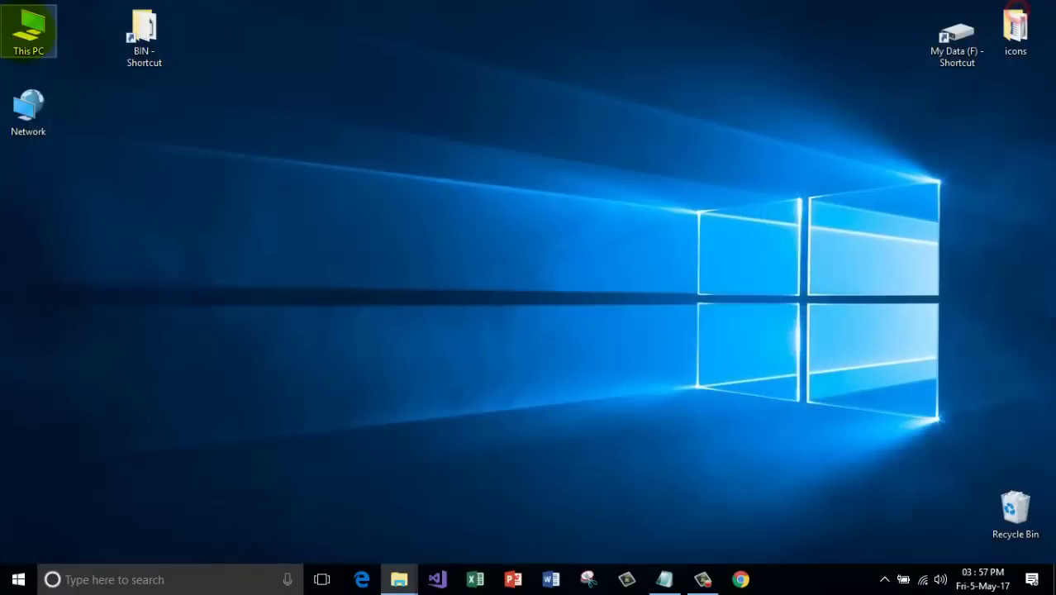
double_click(28, 31)
left_click(79, 33)
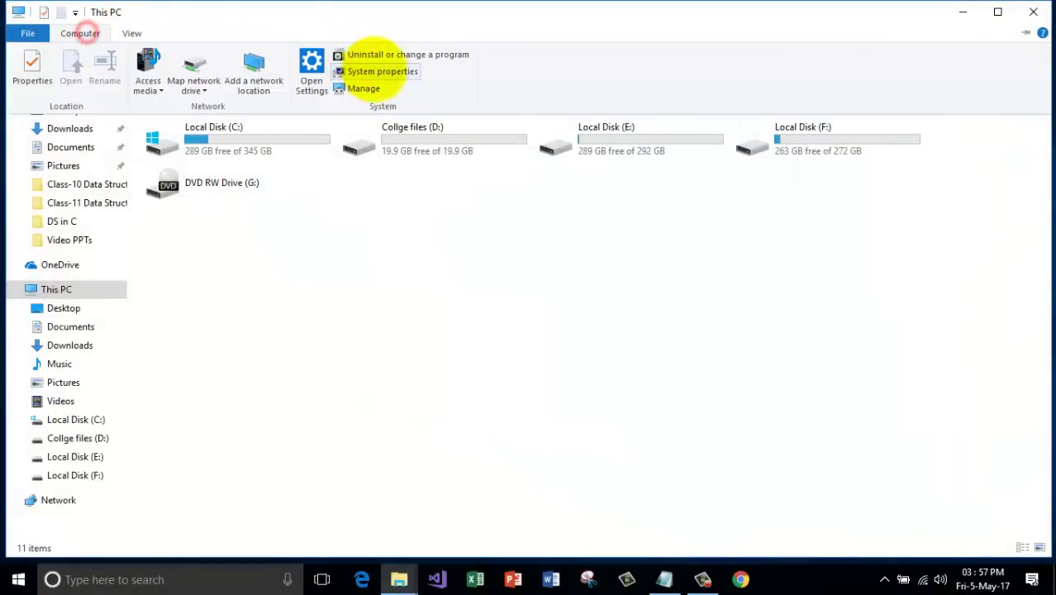
left_click(408, 54)
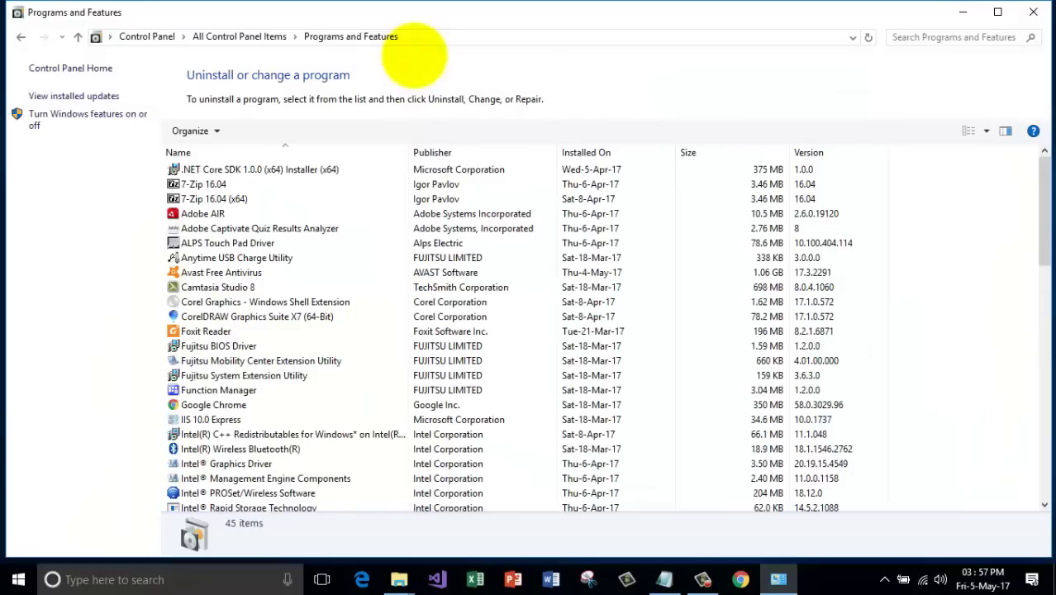
left_click(1039, 10)
double_click(28, 31)
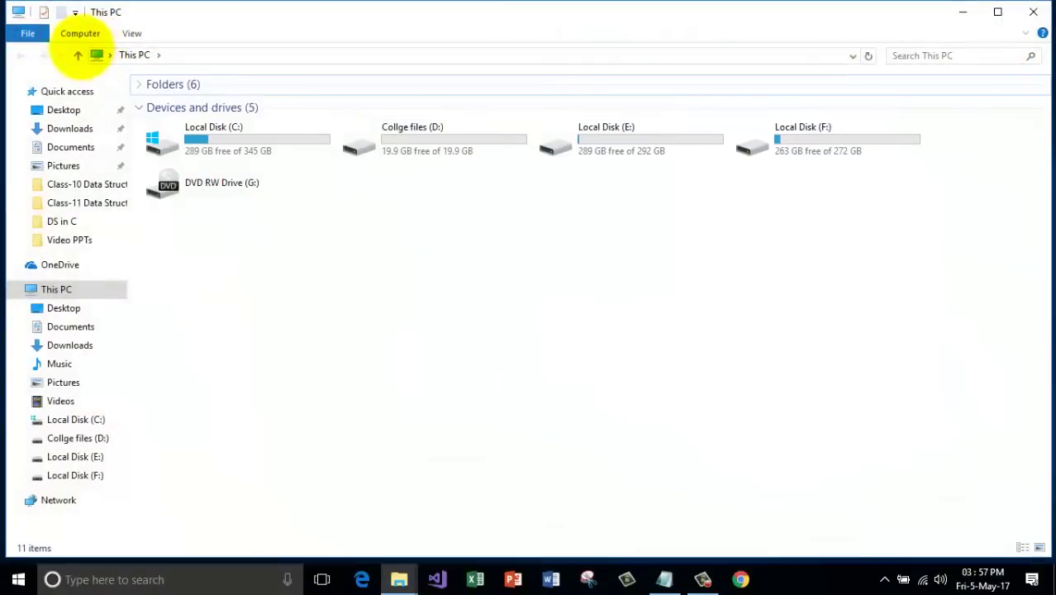
left_click(79, 33)
left_click(446, 56)
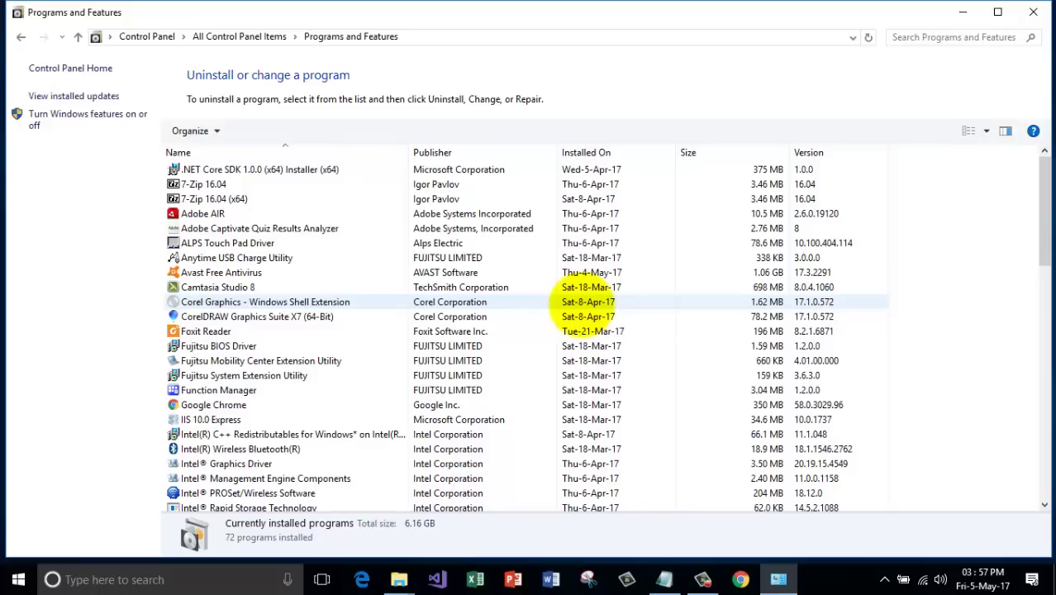
scroll(587, 308, "down", 6)
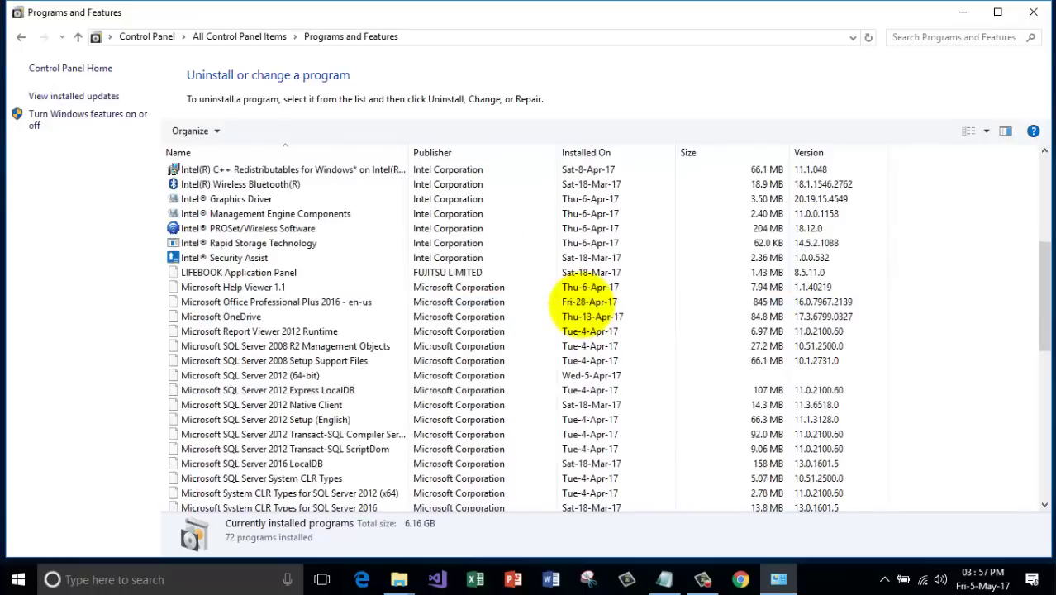
scroll(587, 307, "up", 6)
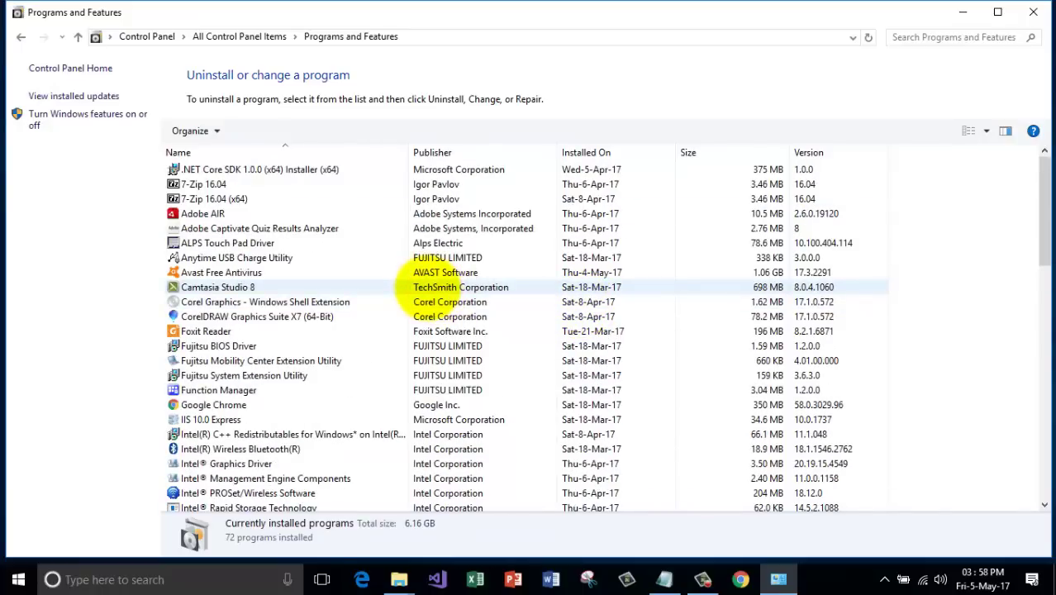
scroll(421, 289, "down", 4)
scroll(428, 289, "down", 6)
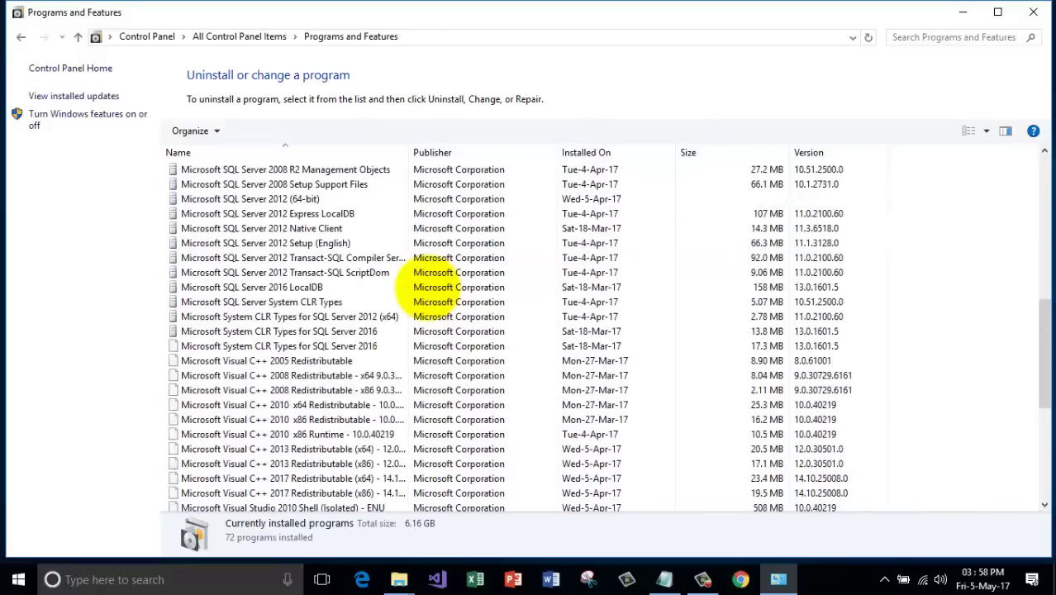
scroll(430, 287, "down", 5)
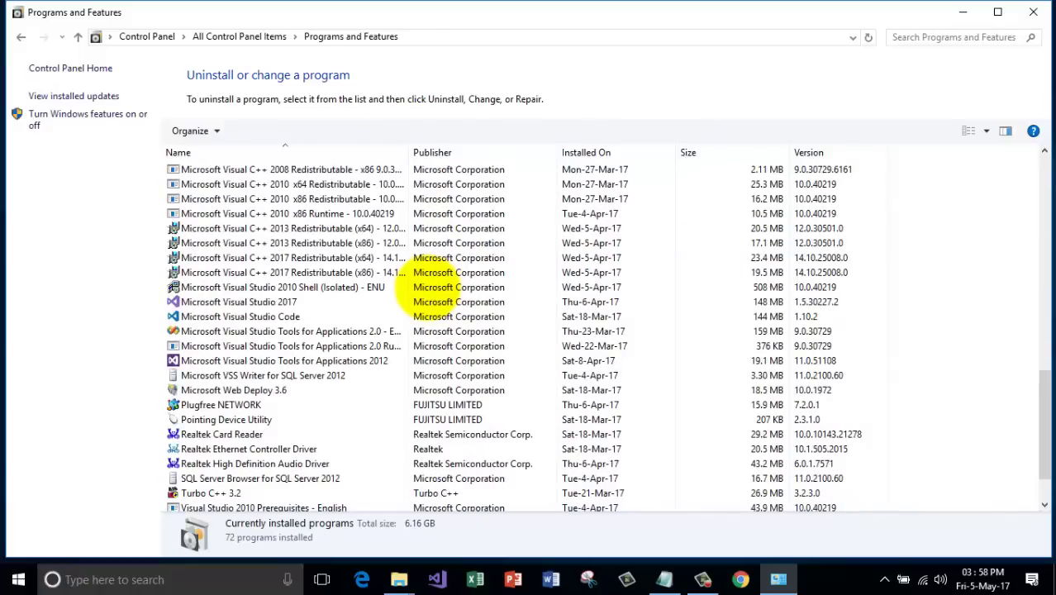
scroll(430, 285, "down", 2)
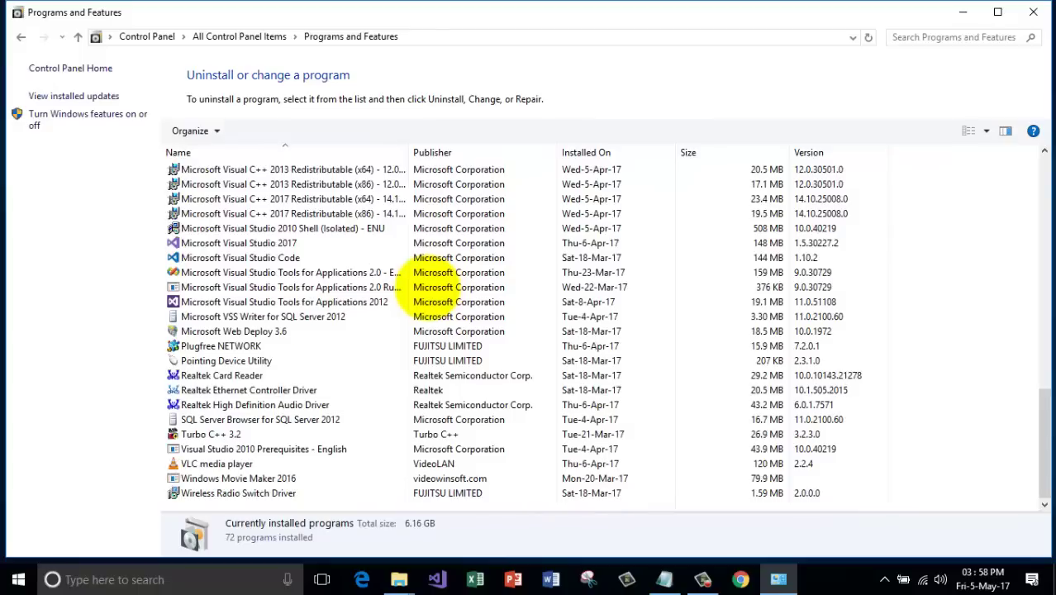
Remove VLC media player with its uninstall wizard, then close Programs and Features.
left_click(263, 463)
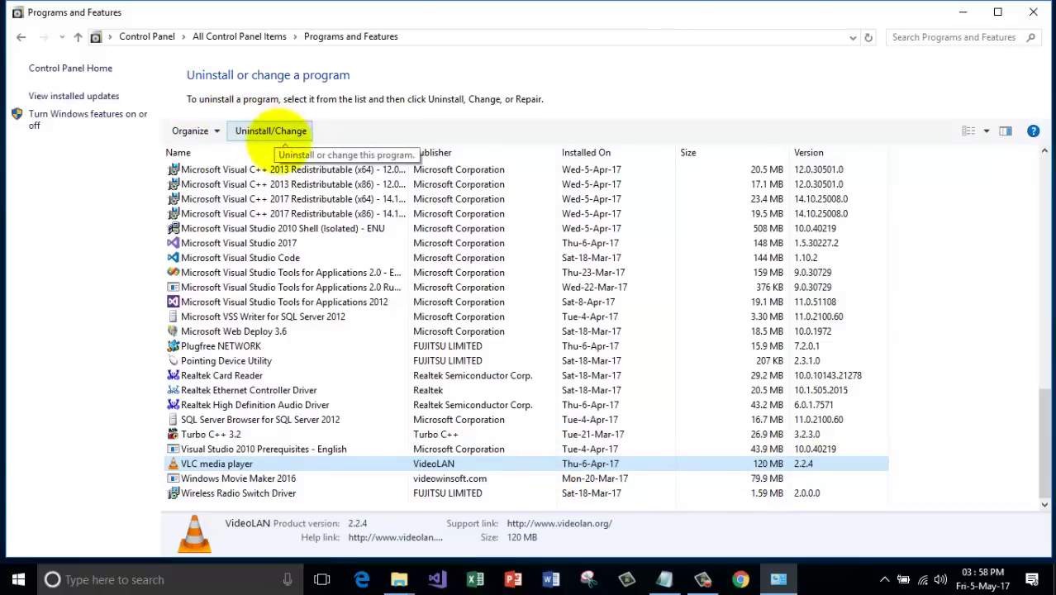
left_click(317, 463)
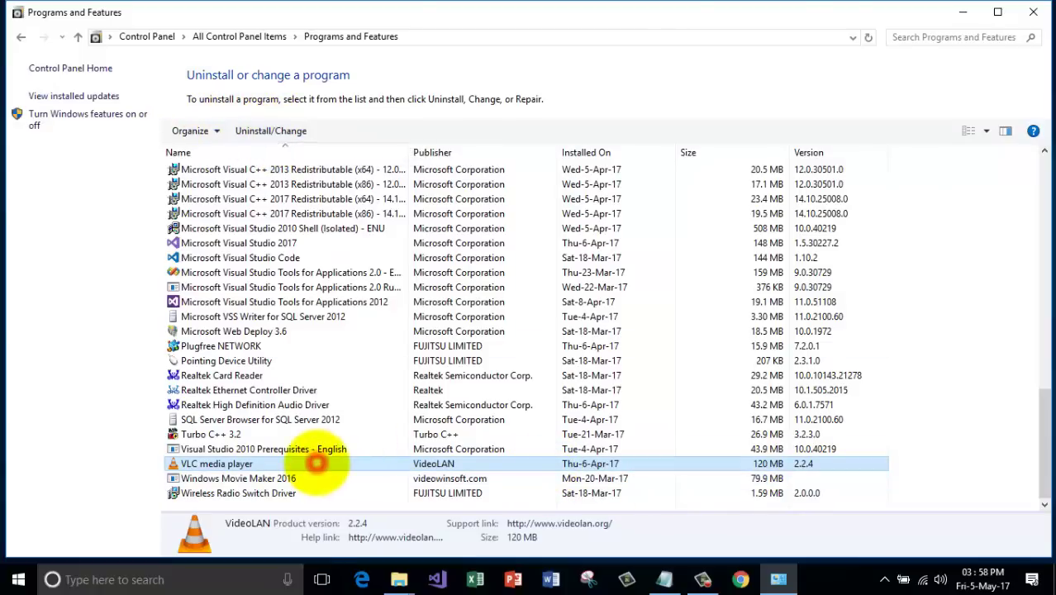
left_click(272, 130)
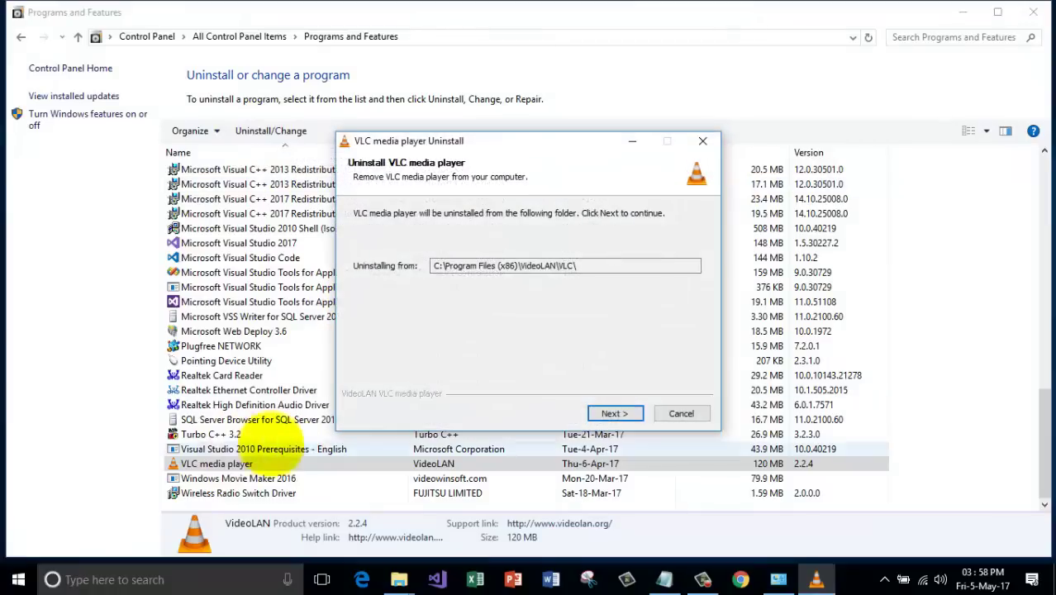
left_click(615, 413)
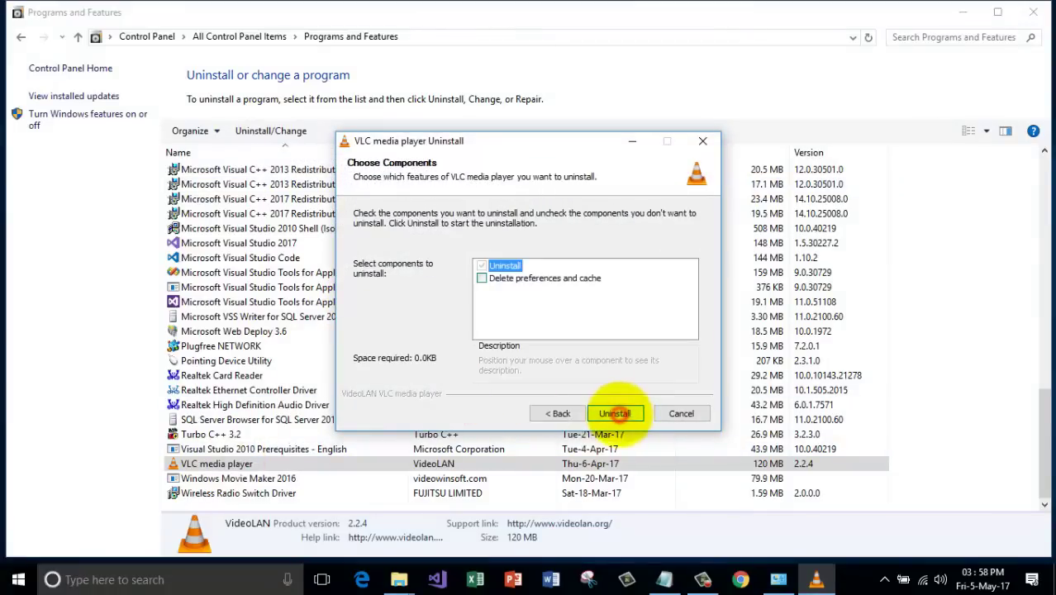
left_click(615, 413)
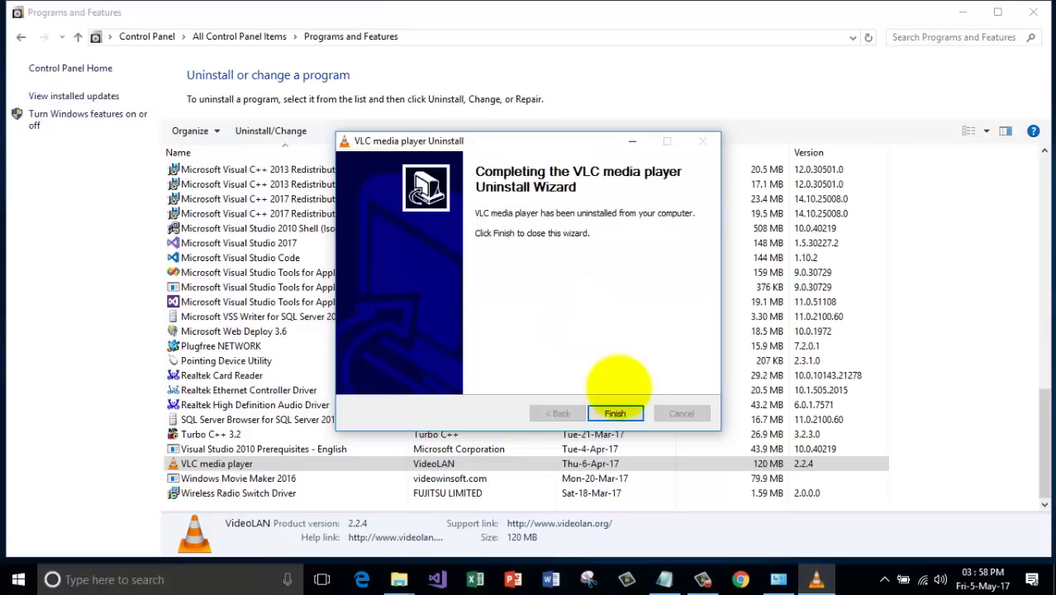
left_click(614, 413)
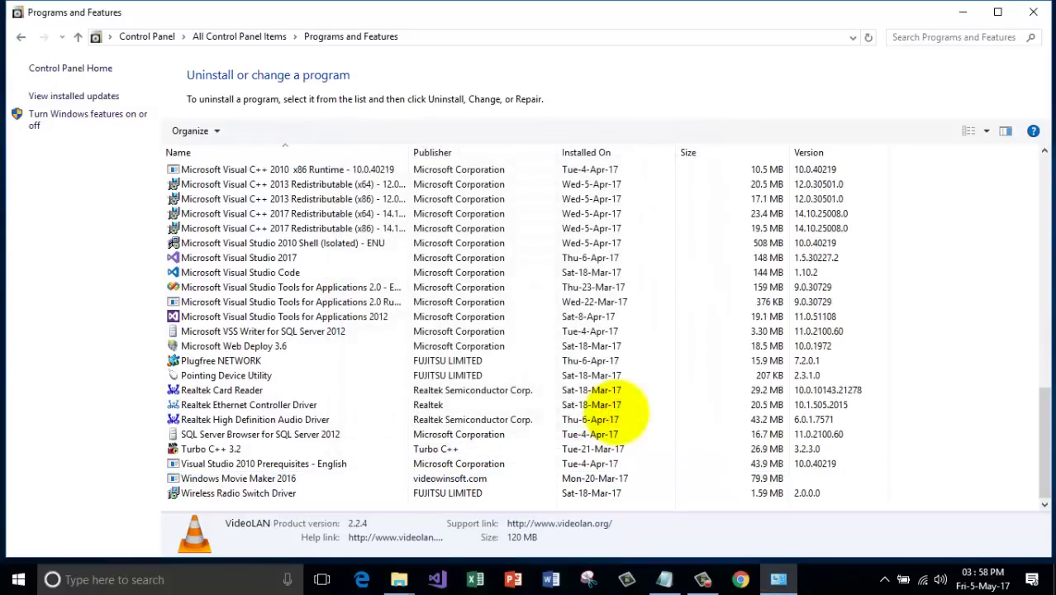
scroll(436, 417, "up", 17)
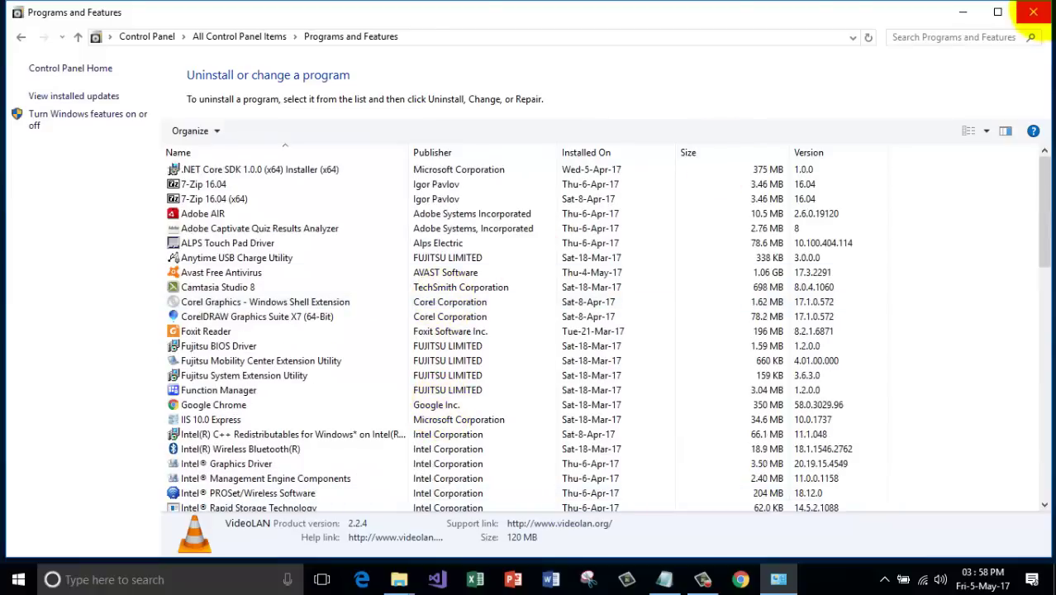
left_click(1034, 11)
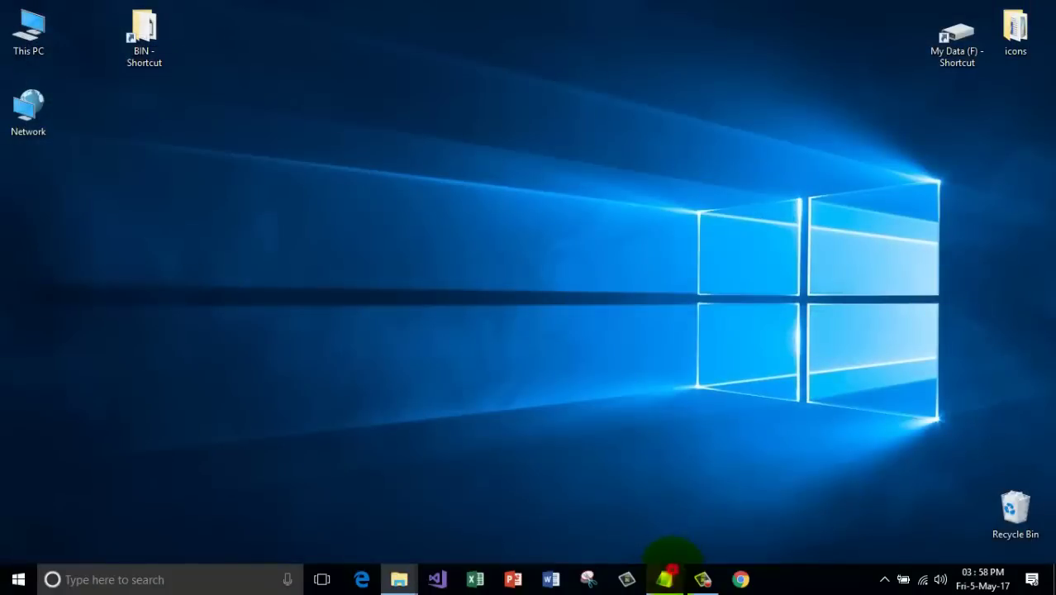
Delete the '7. uninstall softwares' line from the Notepad topic list, then minimize Notepad.
left_click(666, 576)
left_click_drag(335, 203, 10, 207)
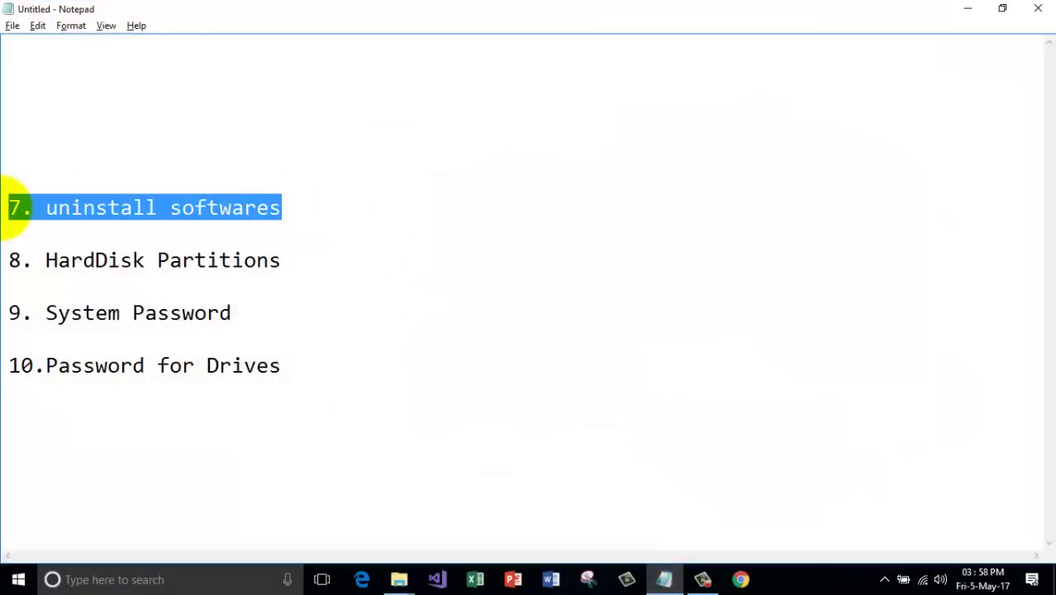
key("Delete")
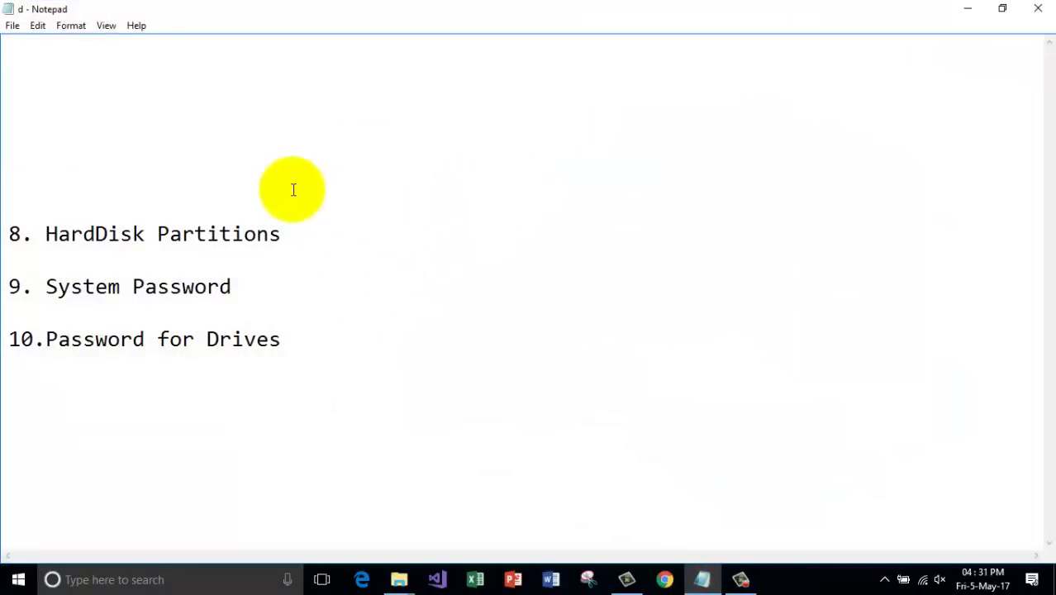
left_click_drag(322, 232, 6, 213)
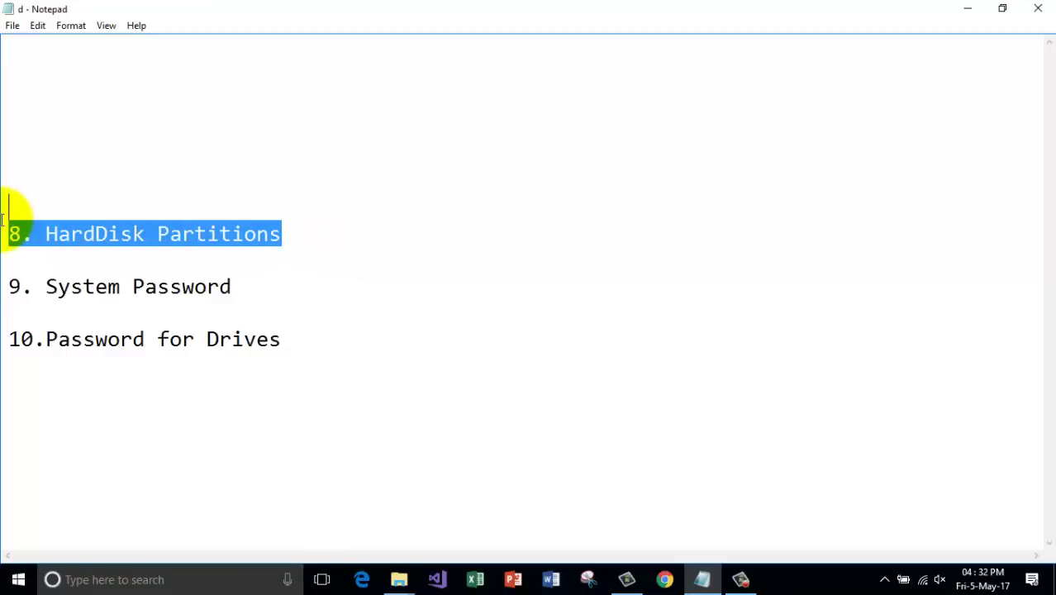
left_click(958, 6)
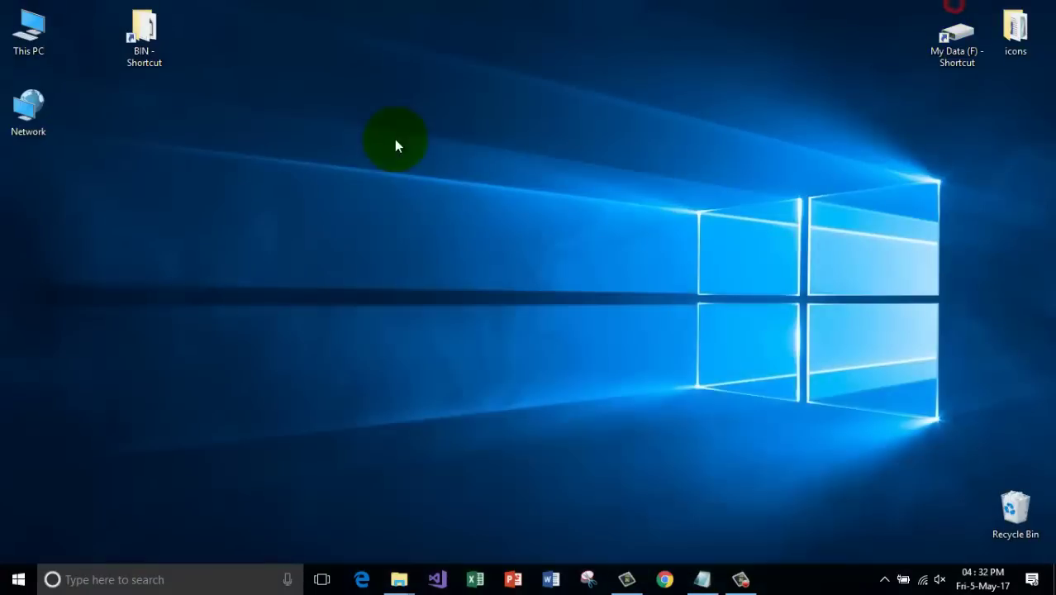
double_click(29, 30)
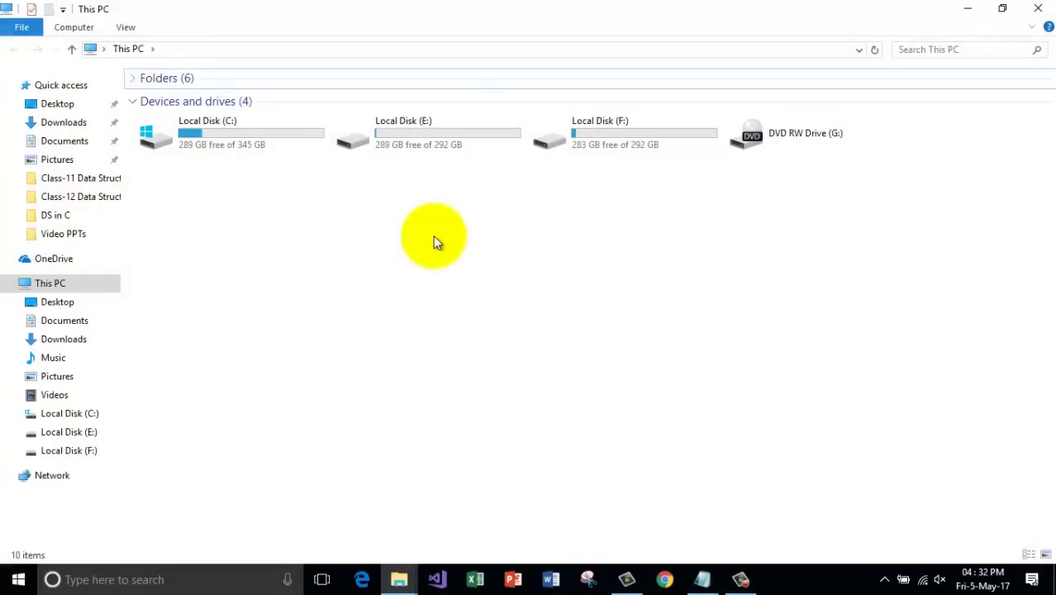
left_click(285, 146)
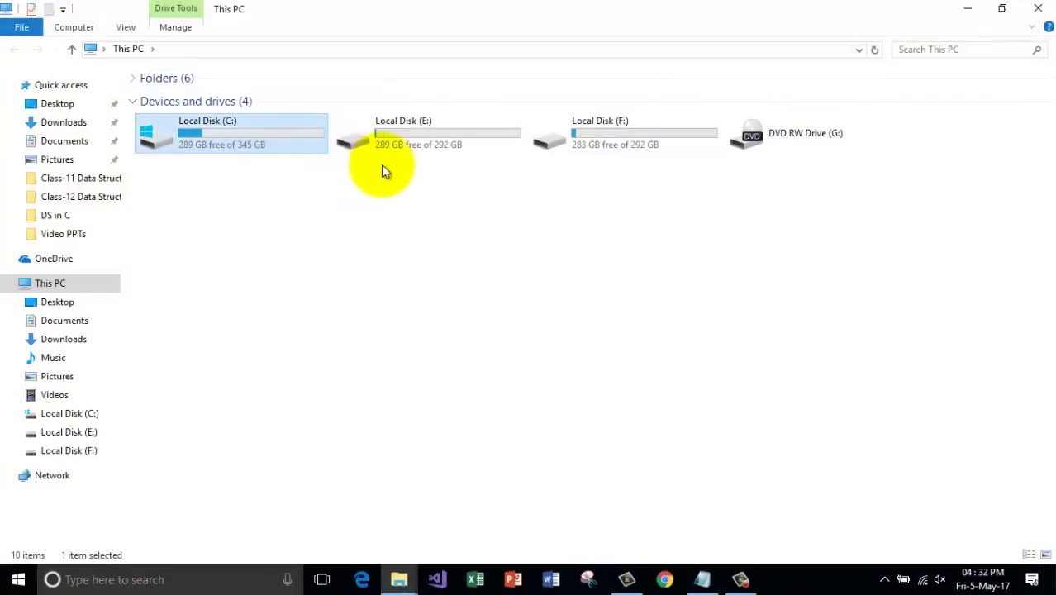
left_click(422, 143)
left_click(613, 143)
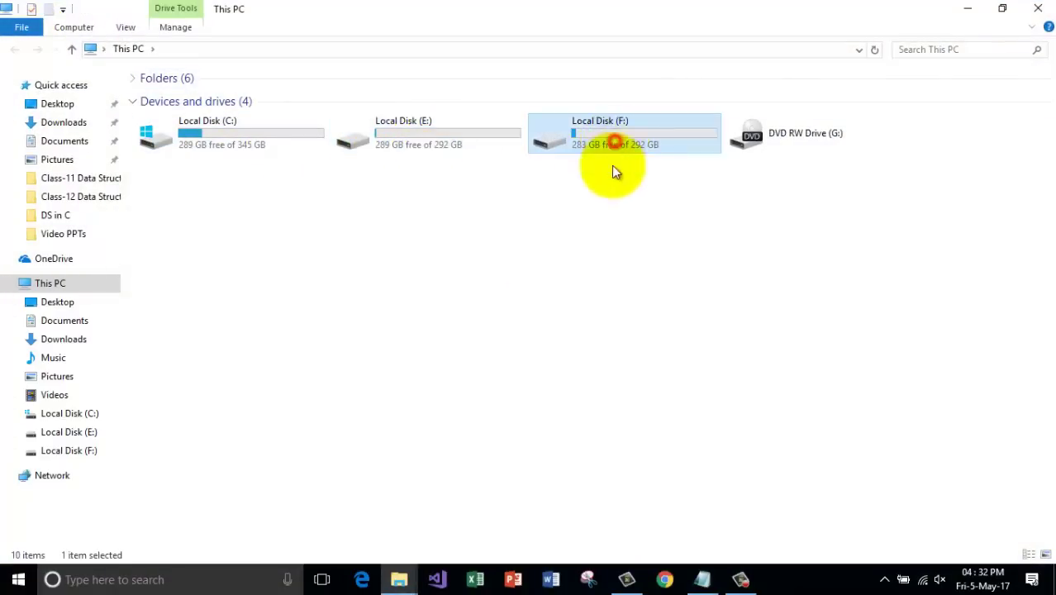
left_click(633, 241)
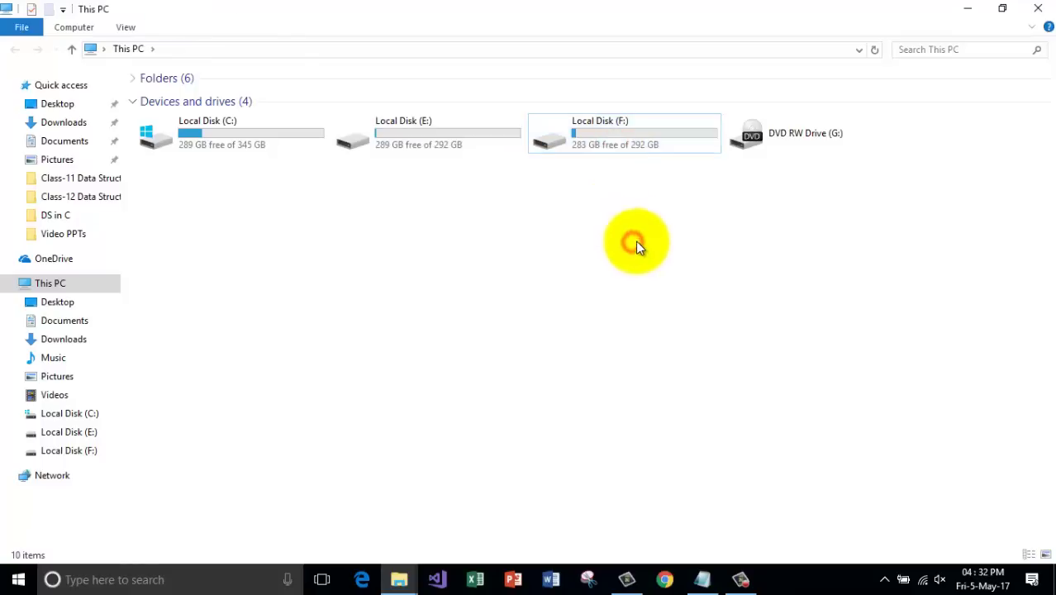
double_click(397, 121)
left_click(18, 51)
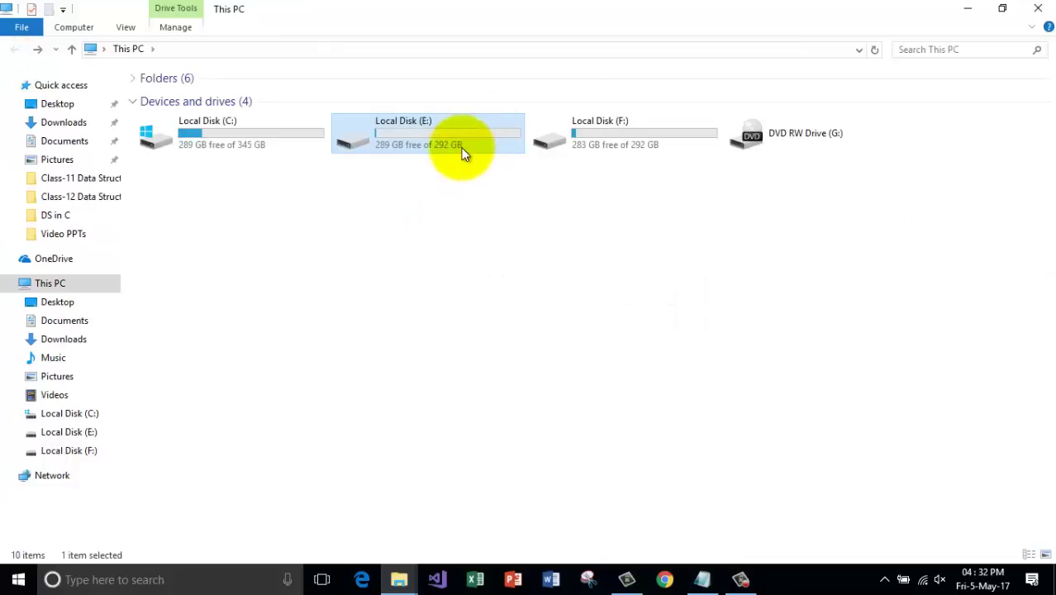
left_click(466, 195)
left_click(465, 143)
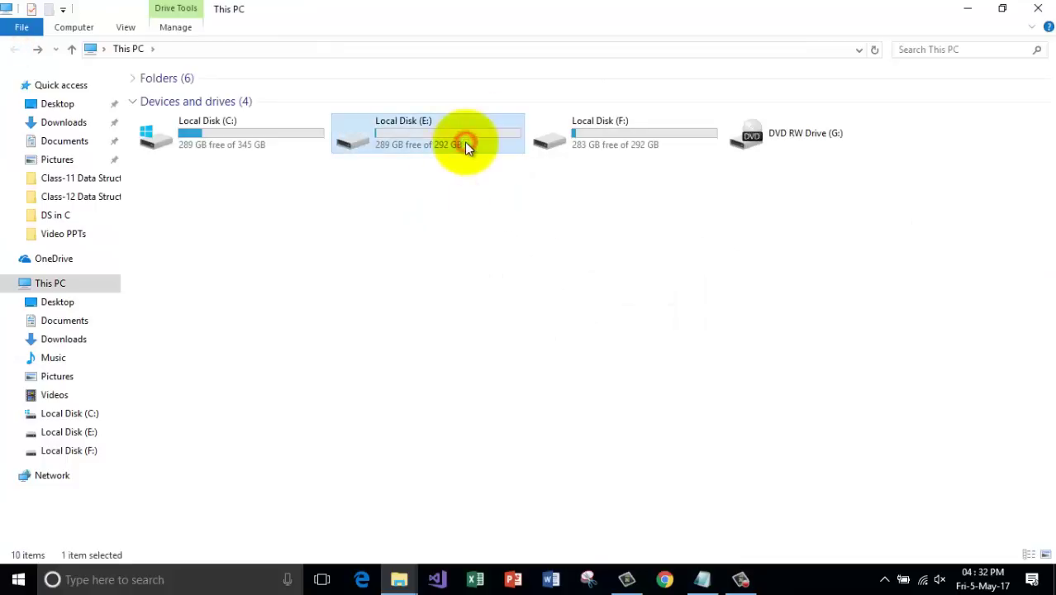
left_click(469, 224)
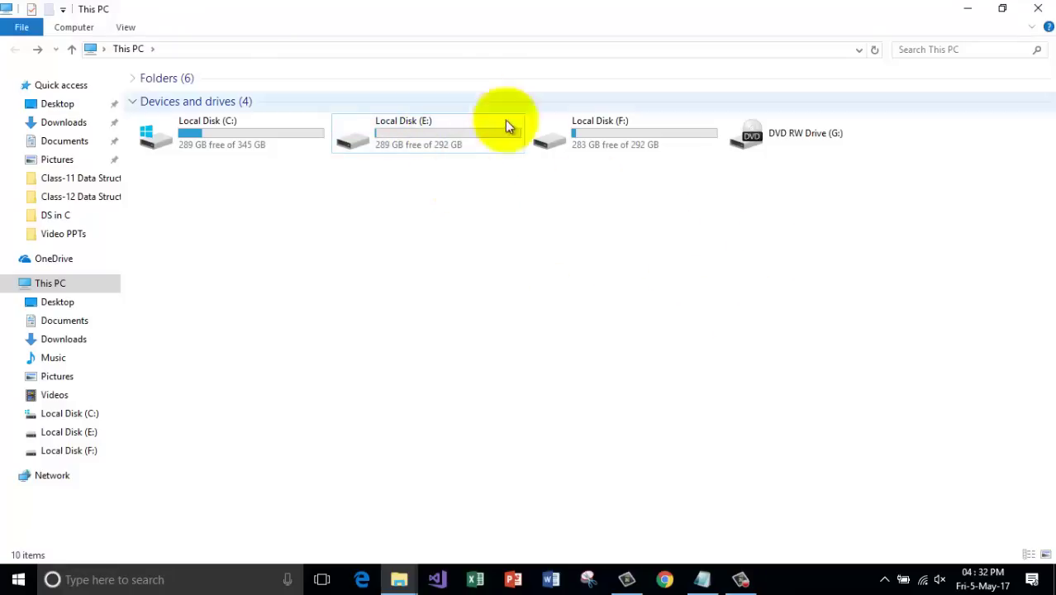
Close This PC and open Computer Management from the This PC desktop icon, maximized.
left_click(1036, 10)
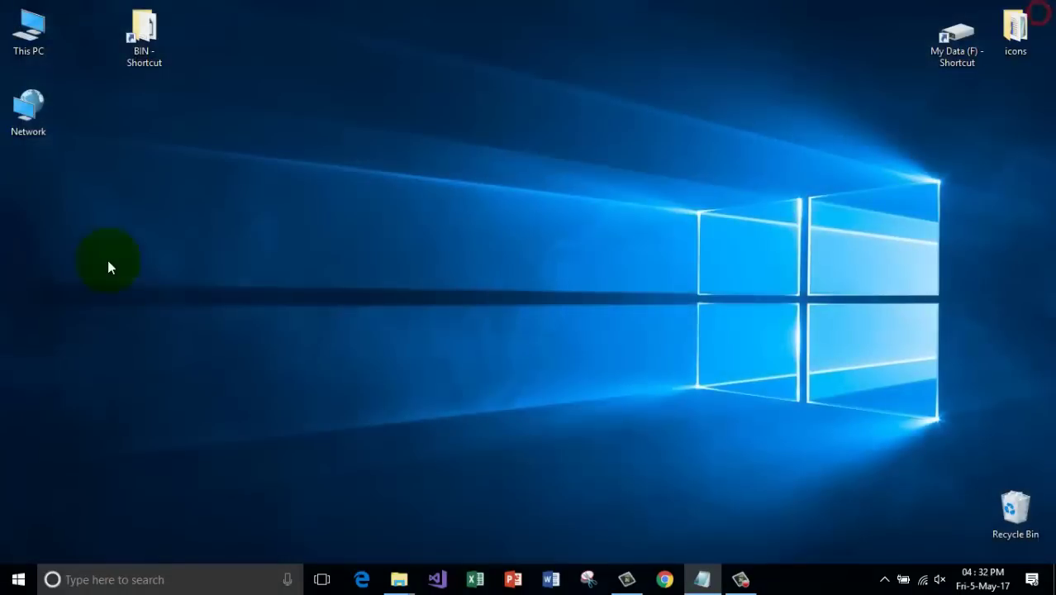
left_click(100, 245)
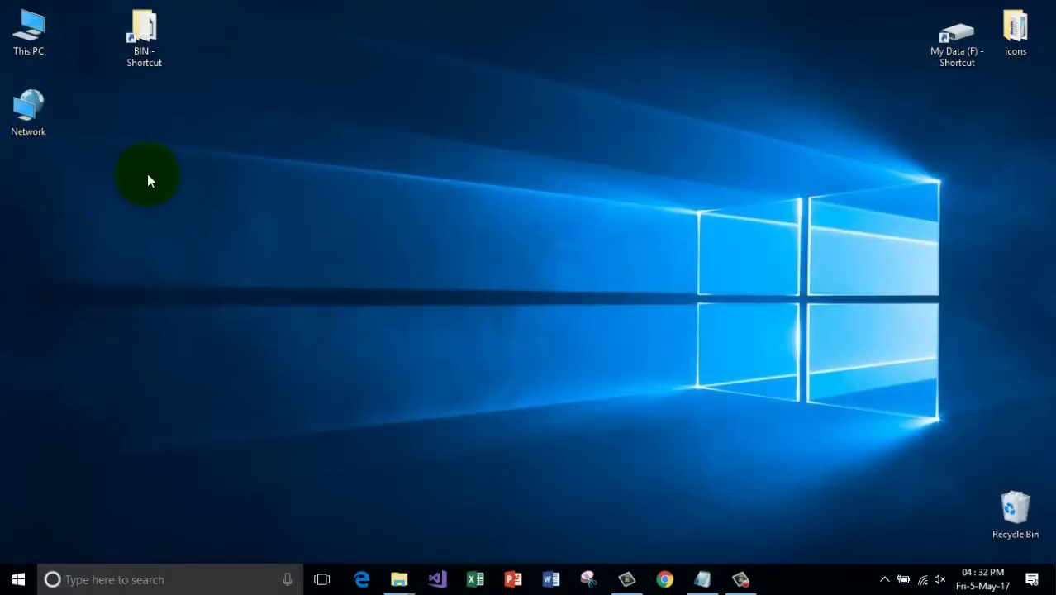
left_click(18, 32)
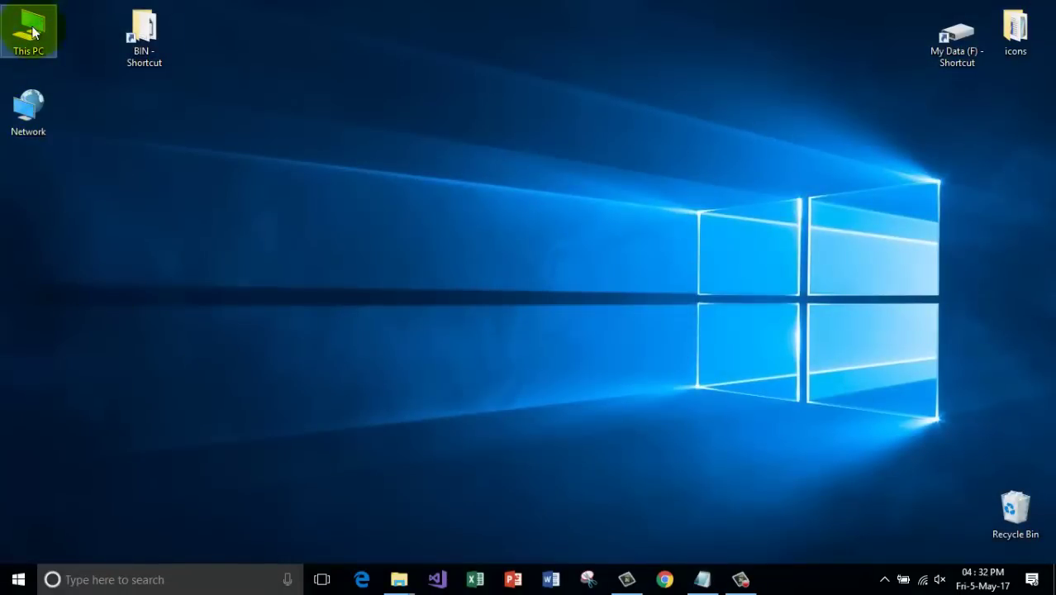
right_click(33, 29)
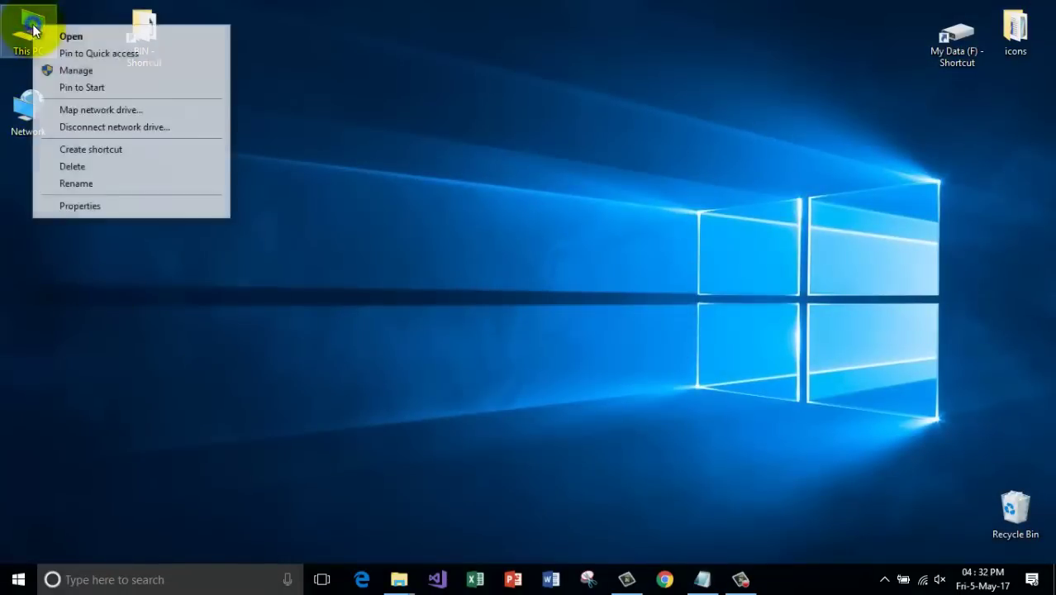
left_click(141, 72)
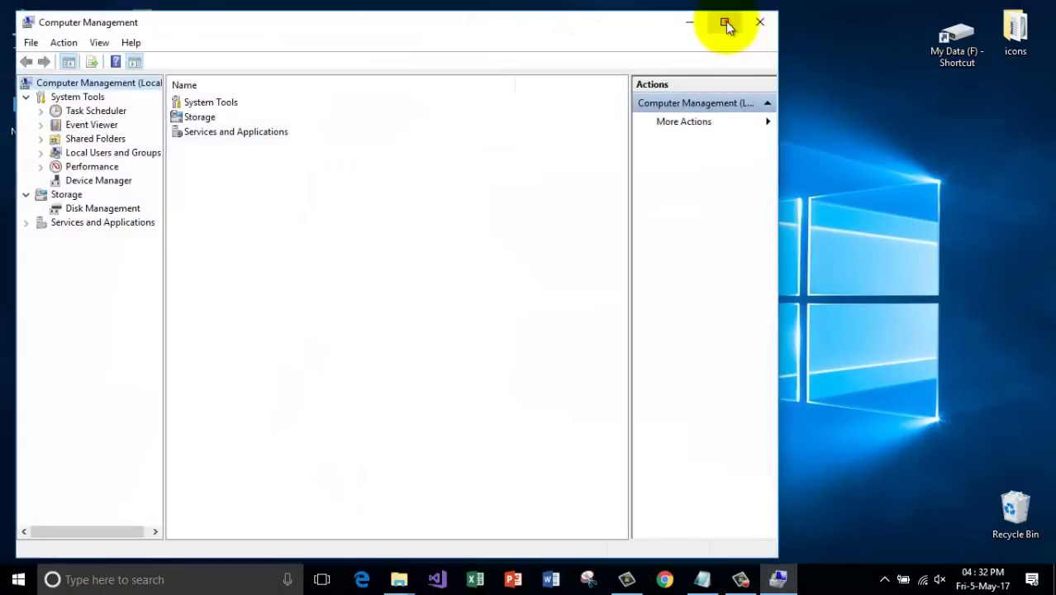
left_click(724, 23)
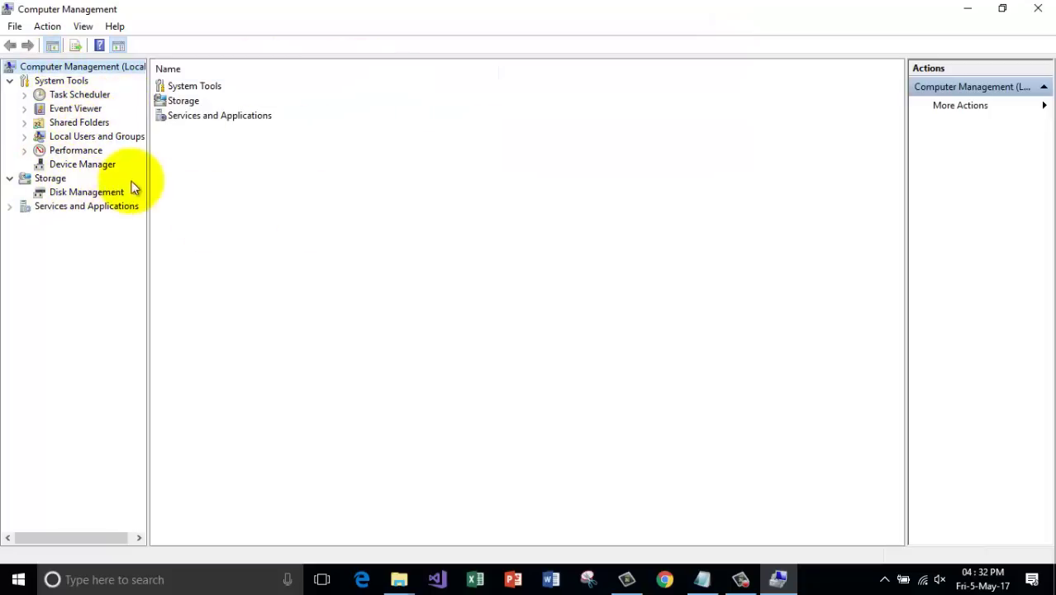
Show the Disk Management view under Storage, listing C:, E:, F: and System Reserved.
left_click(84, 194)
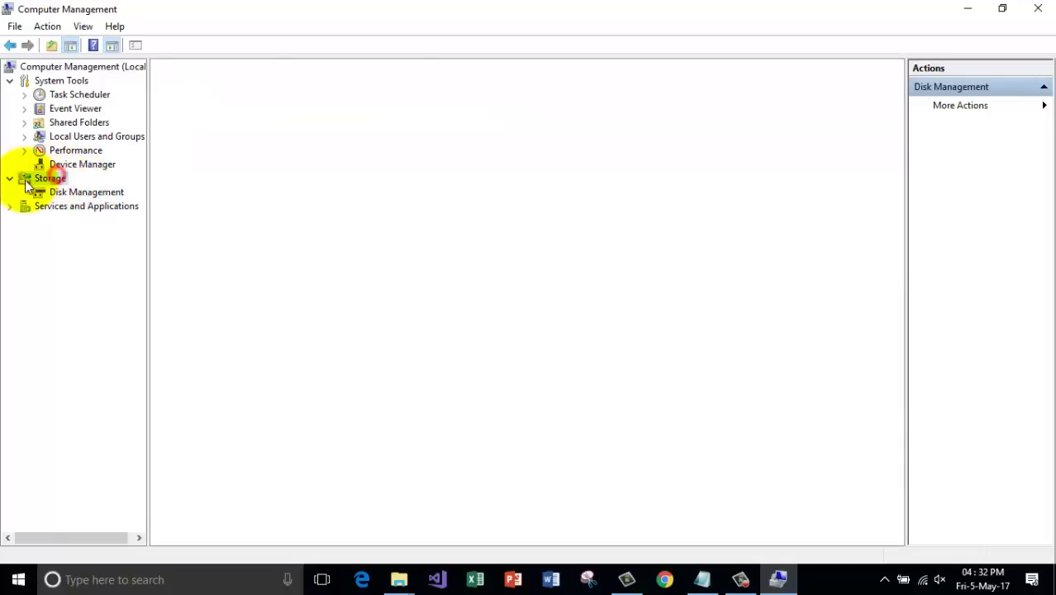
left_click(27, 180)
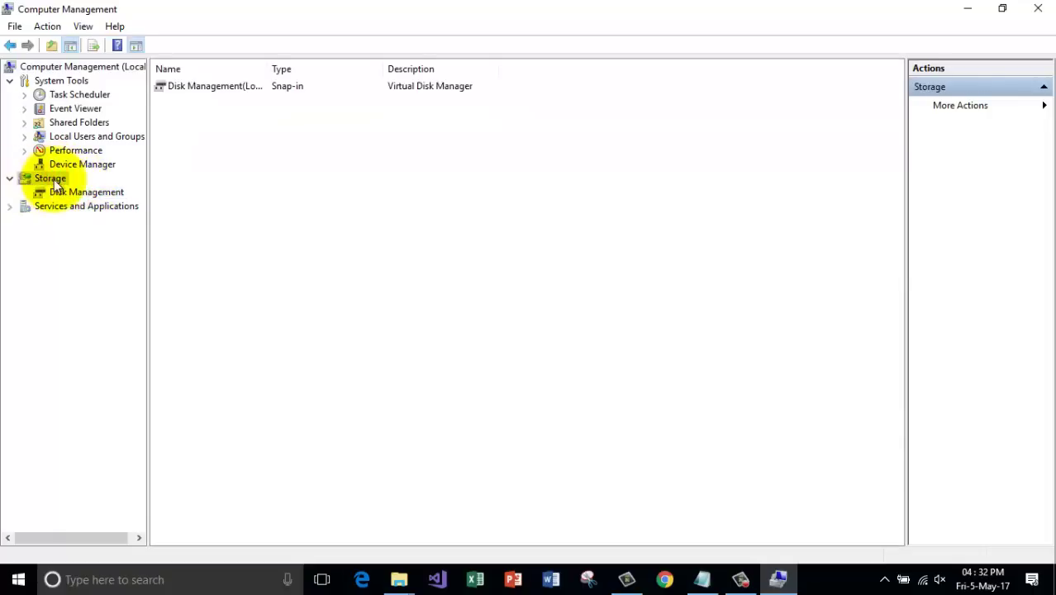
left_click(71, 194)
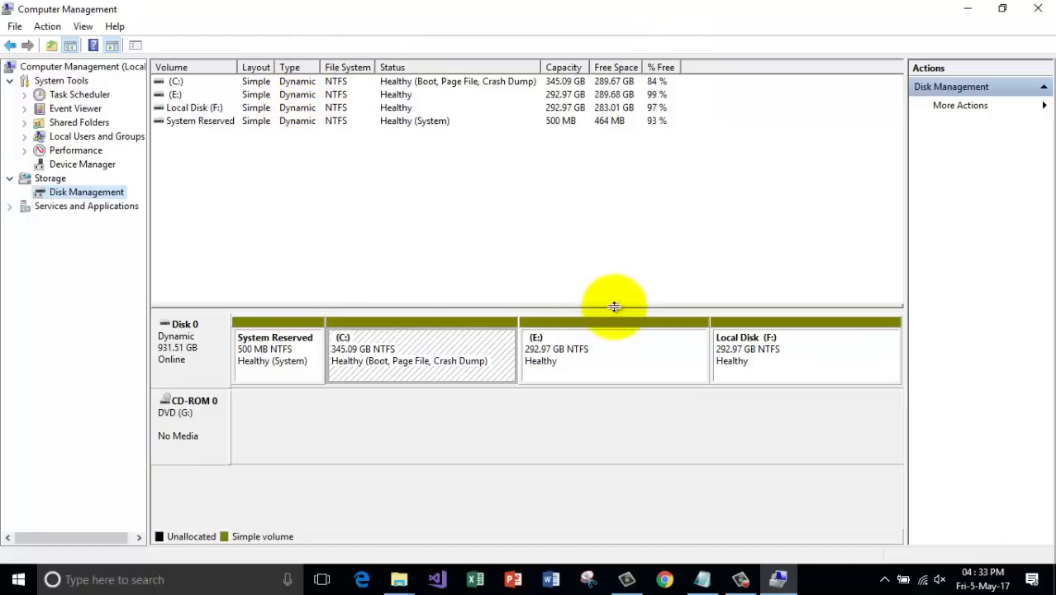
left_click(599, 351)
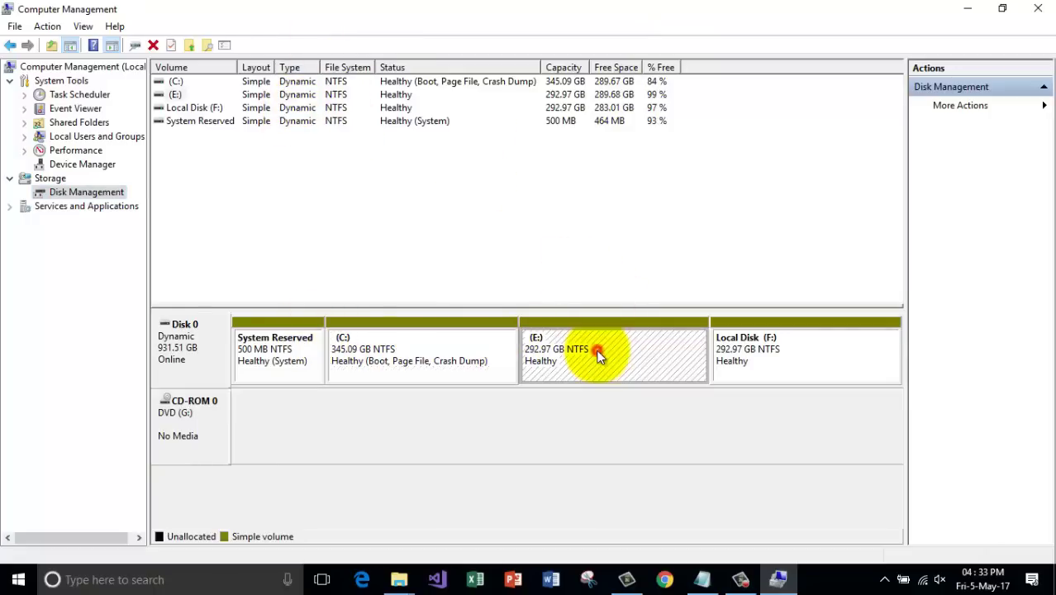
left_click(822, 359)
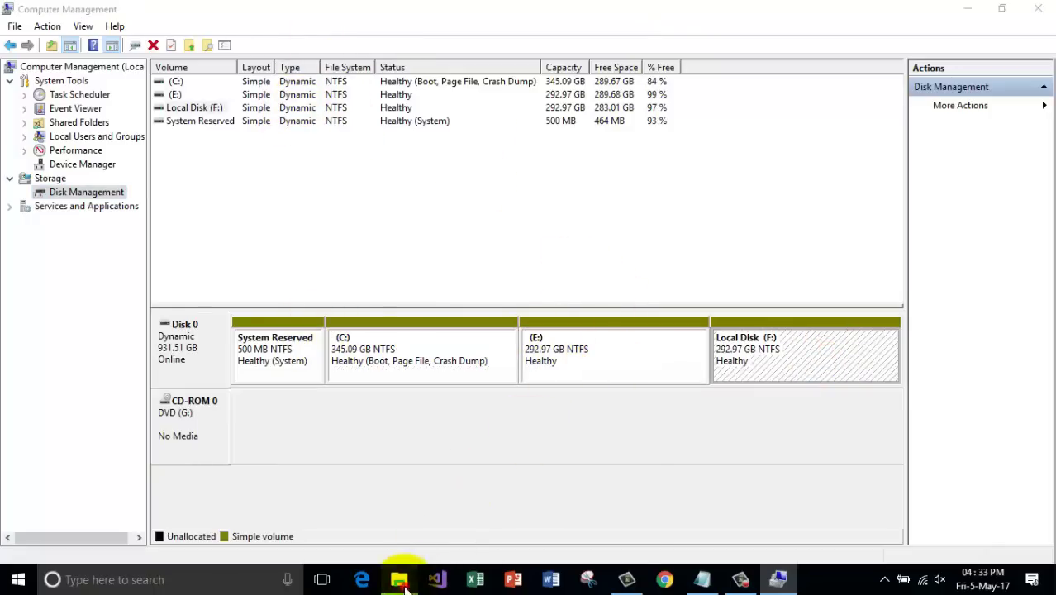
mouse_move(399, 576)
mouse_move(544, 522)
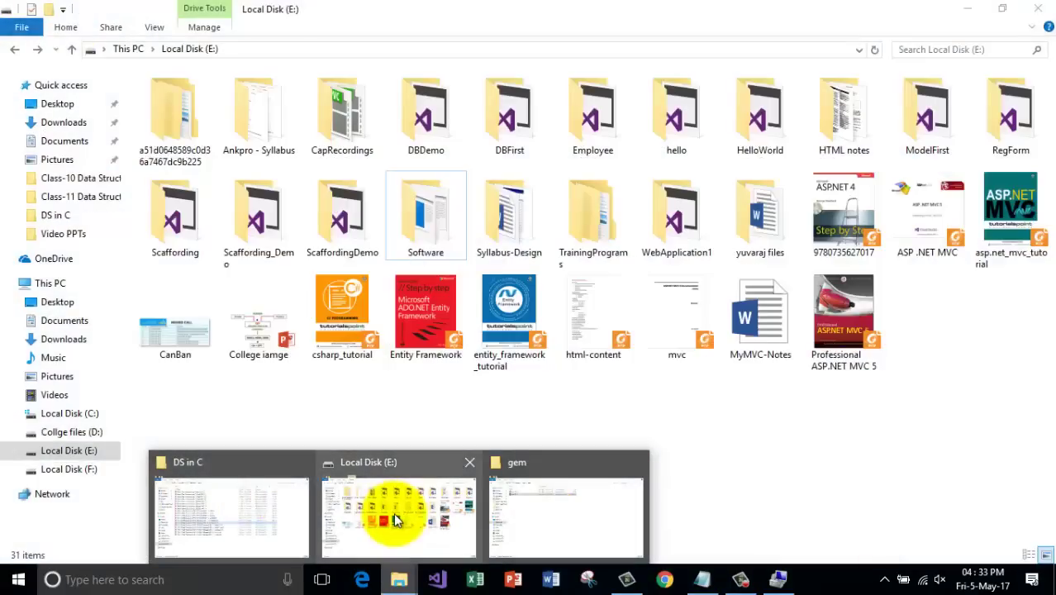
mouse_move(212, 503)
left_click(562, 518)
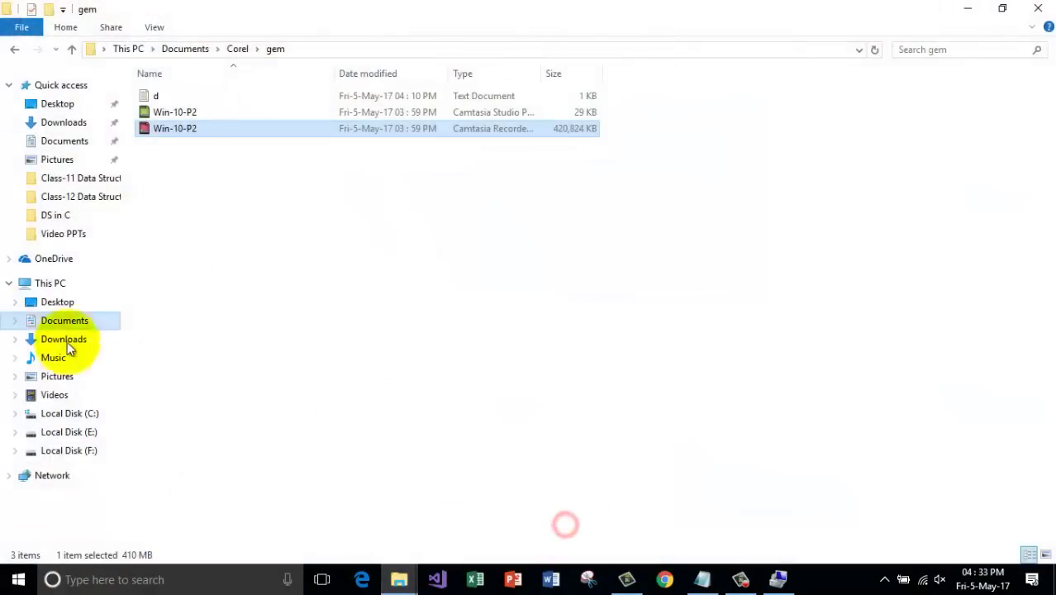
left_click(82, 282)
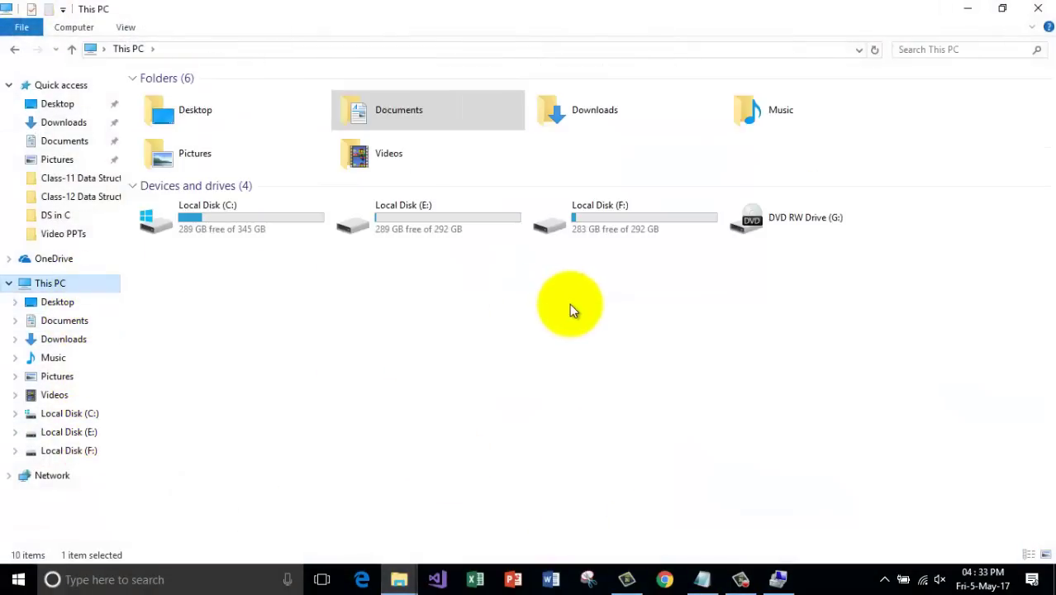
left_click(131, 77)
left_click(713, 198)
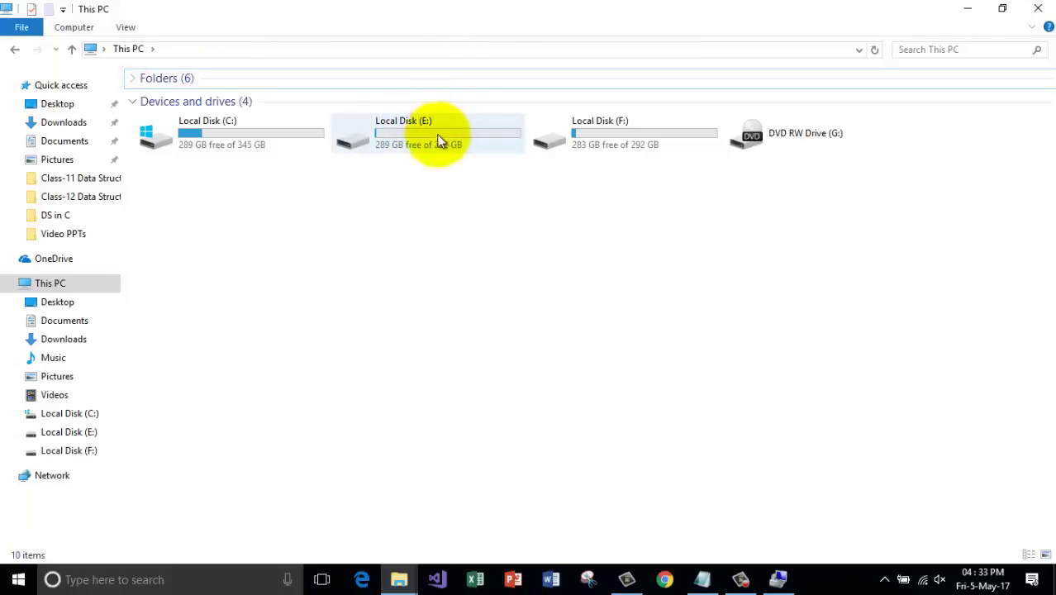
left_click(968, 7)
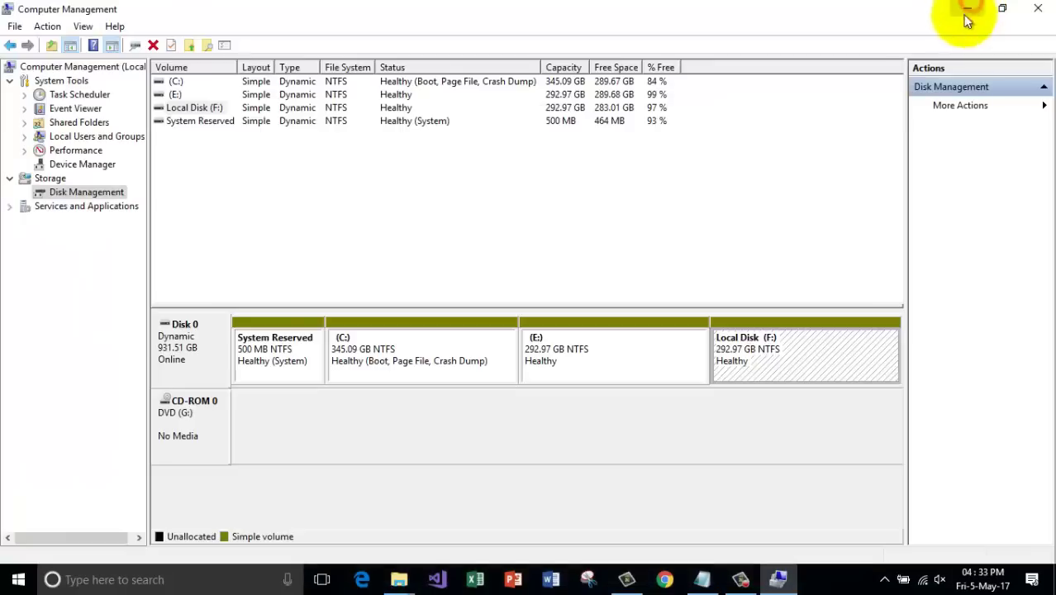
left_click(623, 363)
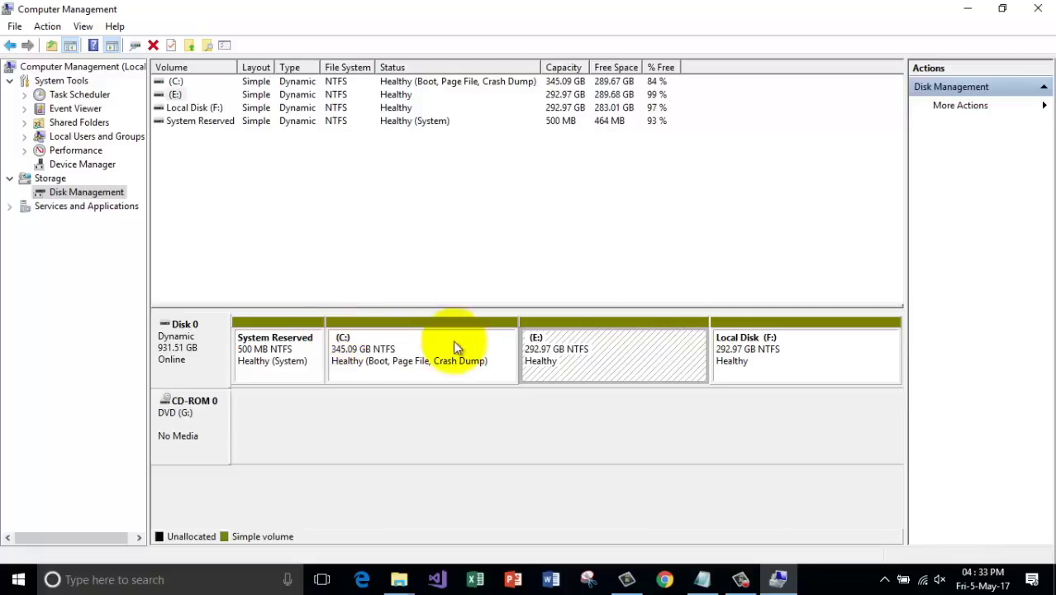
right_click(607, 352)
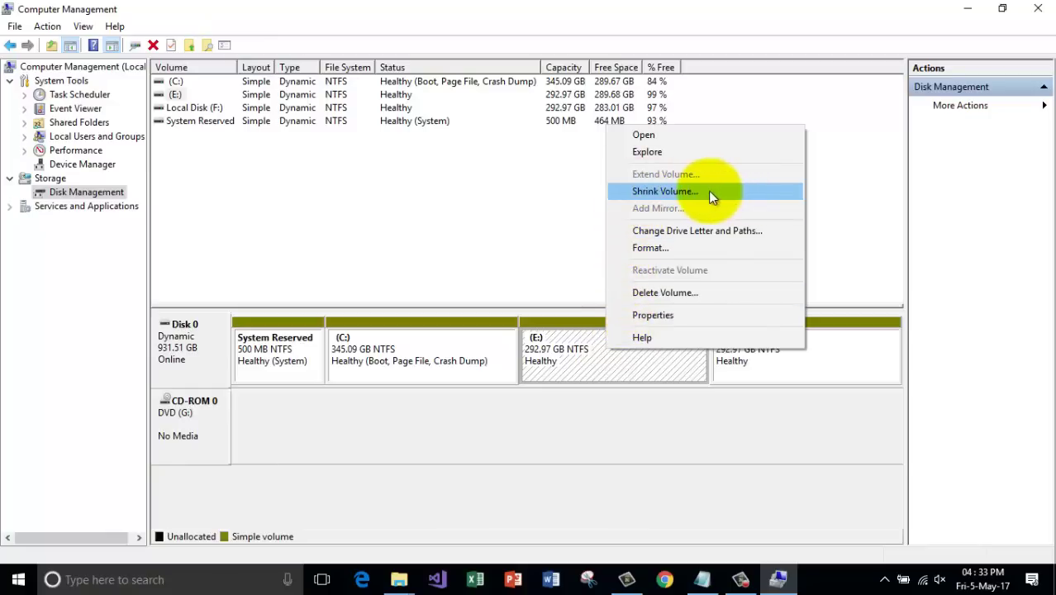
left_click(659, 411)
left_click(642, 358)
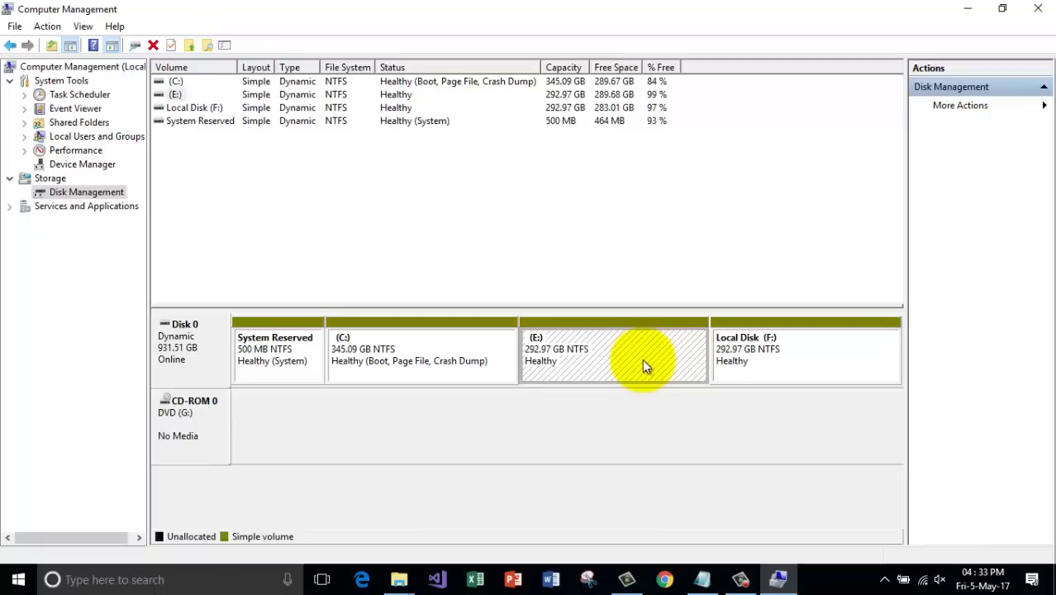
Launch Calculator via a 'calc' search and compute 20 × 1024 = 20,480.
left_click(228, 582)
type("calc")
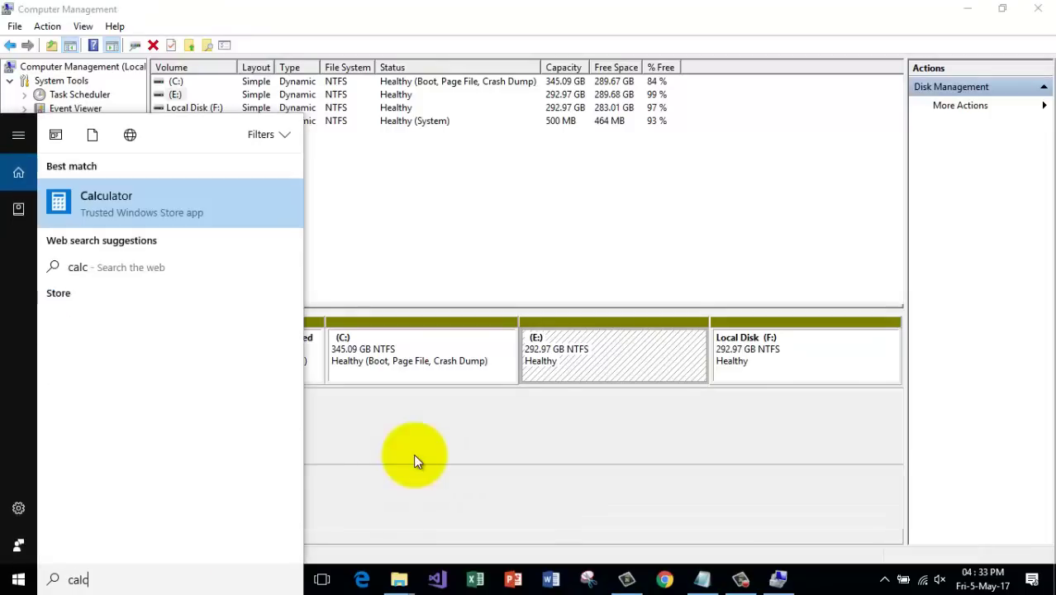
key("Return")
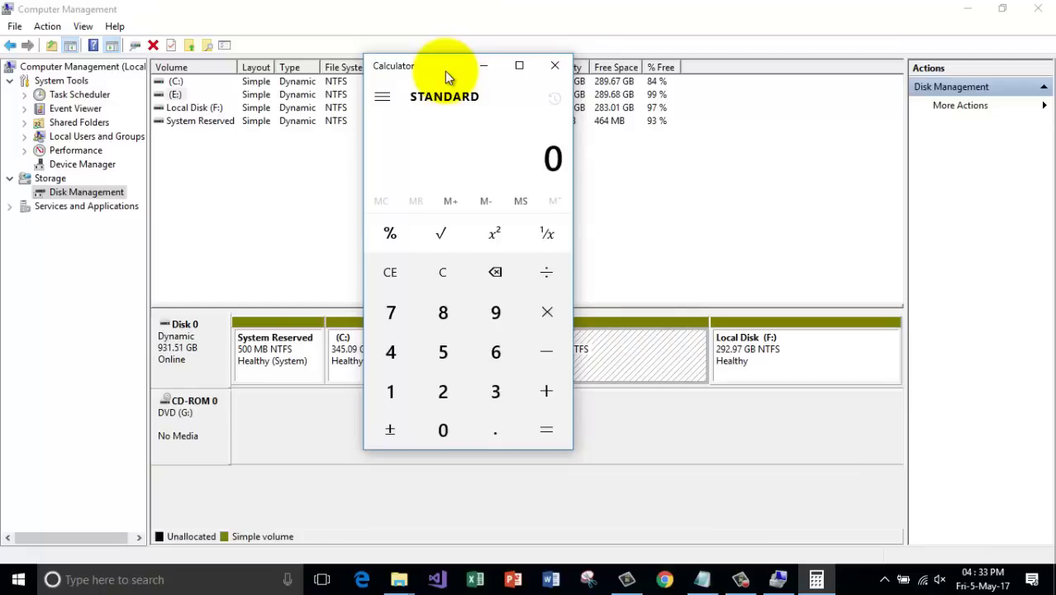
type("20")
key("asterisk")
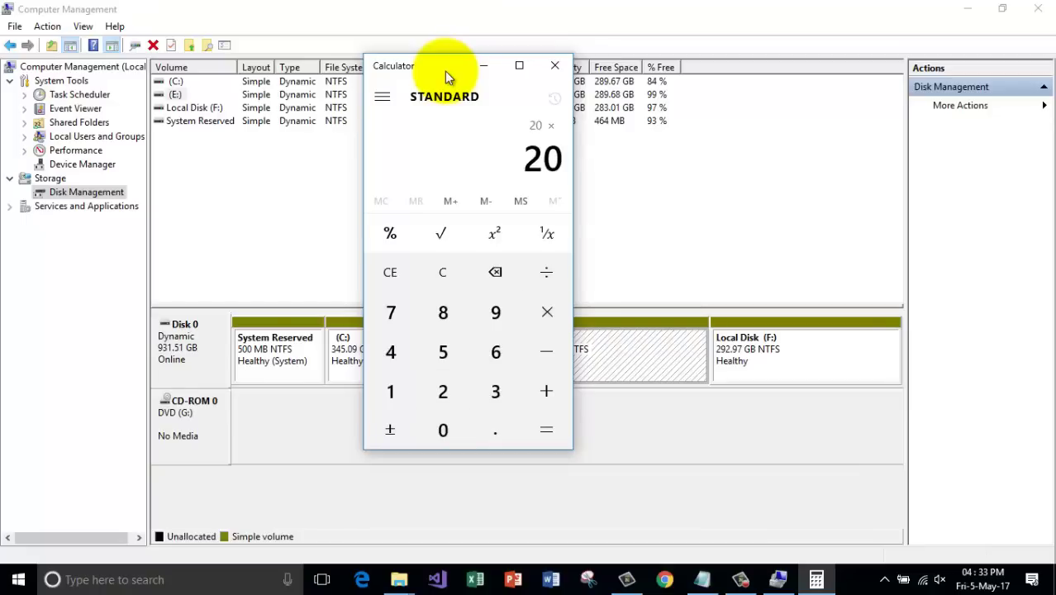
type("1024")
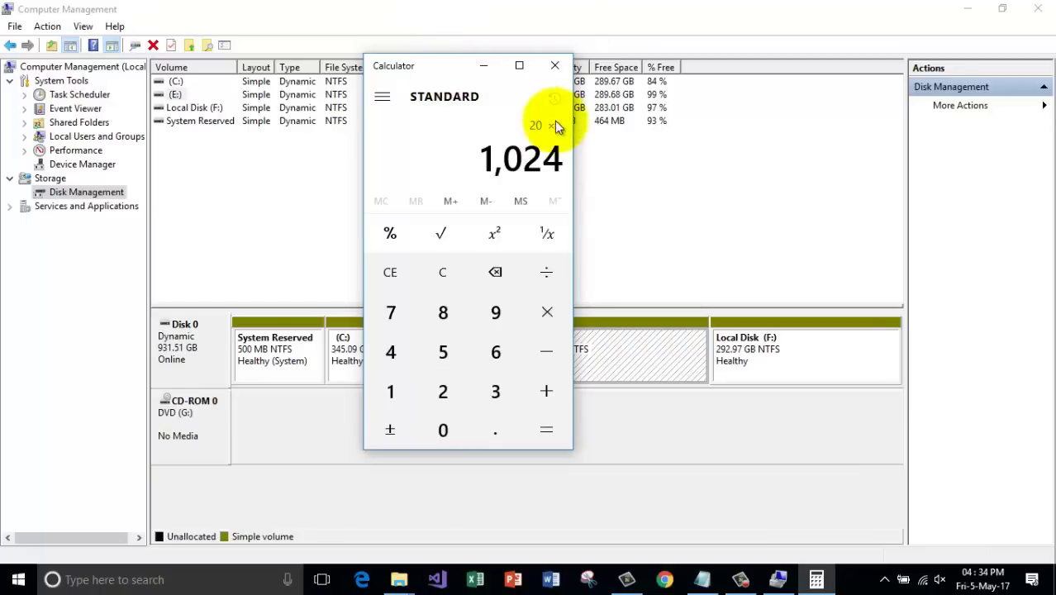
left_click(545, 430)
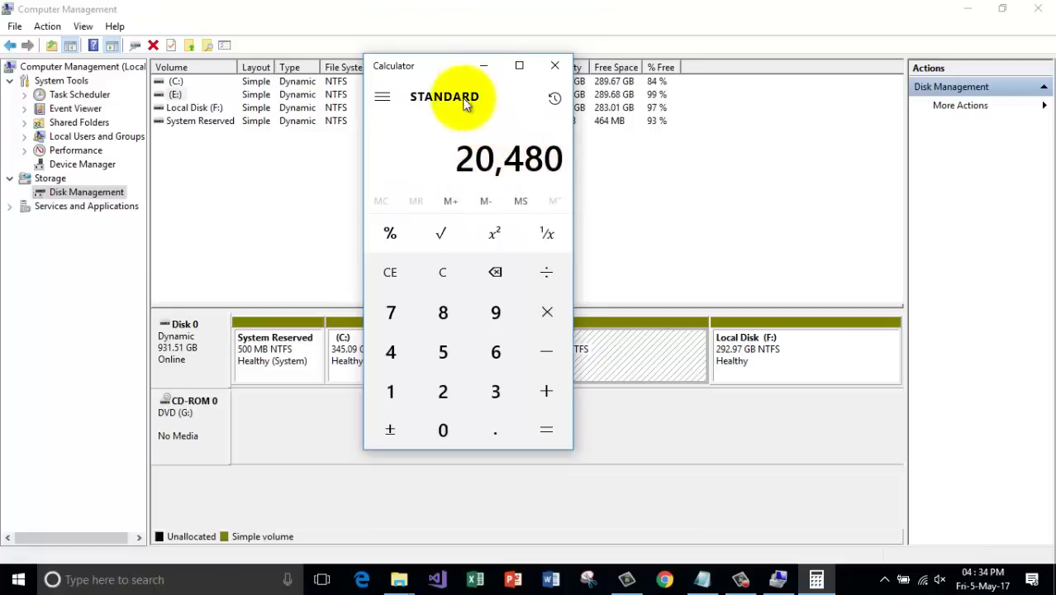
Shrink volume E: by 20480 MB, double-checking the figure in Calculator.
left_click(487, 67)
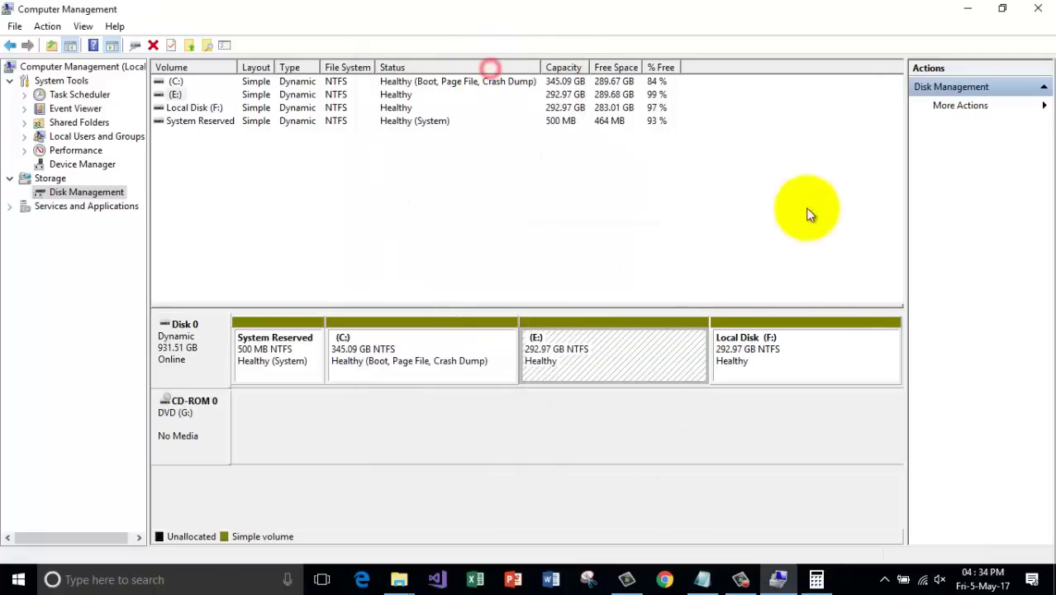
right_click(603, 343)
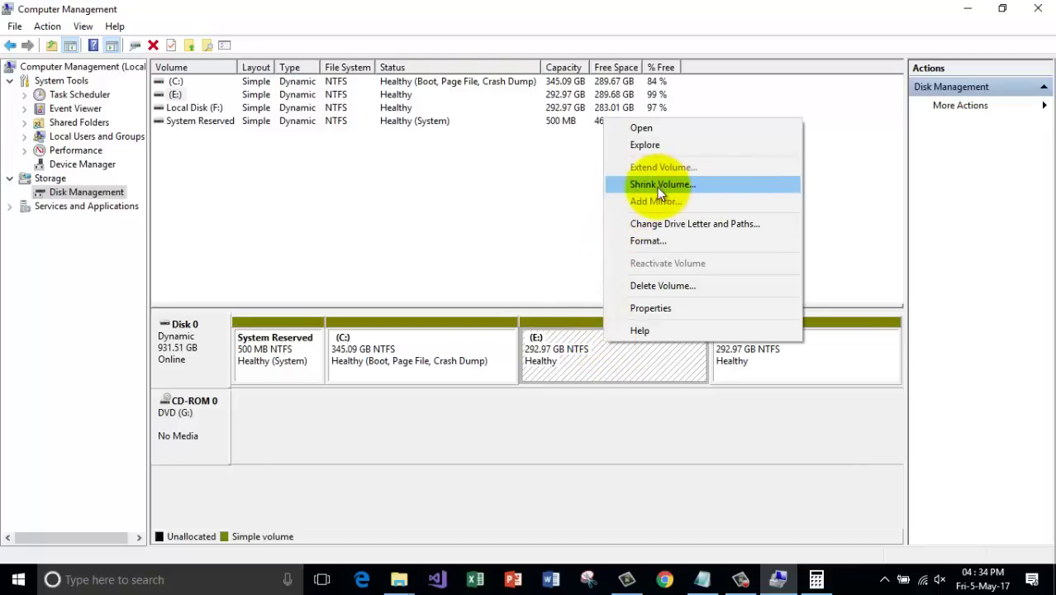
left_click(704, 185)
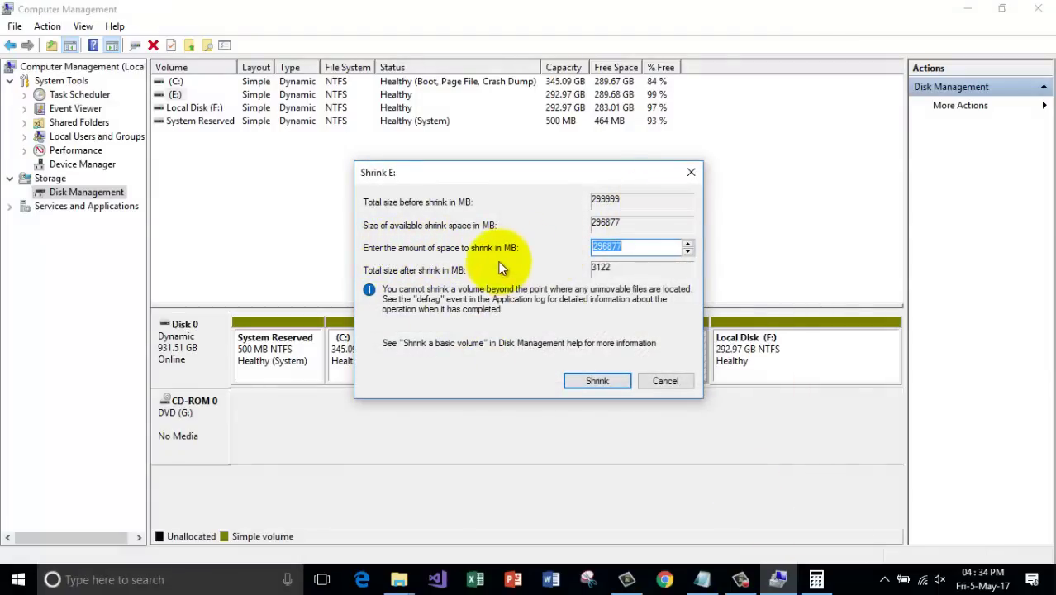
left_click(636, 249)
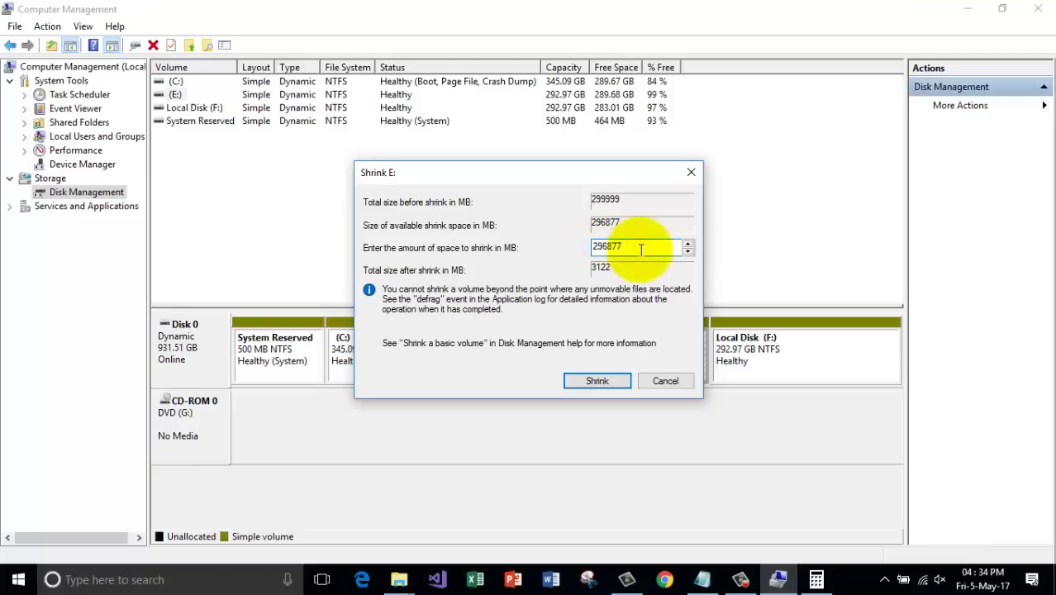
key("BackSpace")
key("BackSpace")
key("BackSpace")
key("BackSpace")
key("BackSpace")
key("BackSpace")
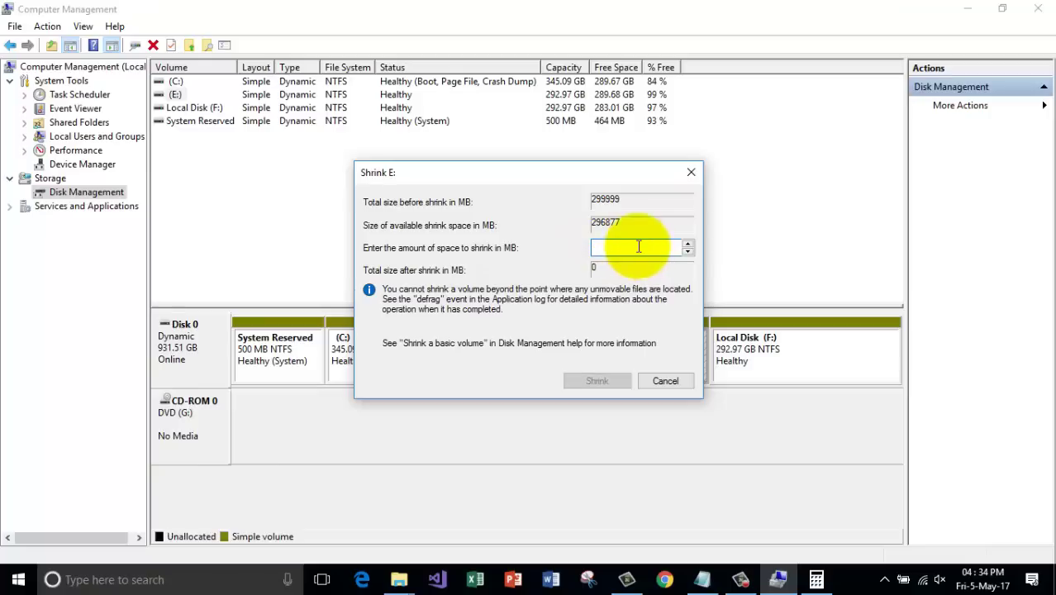
left_click(815, 579)
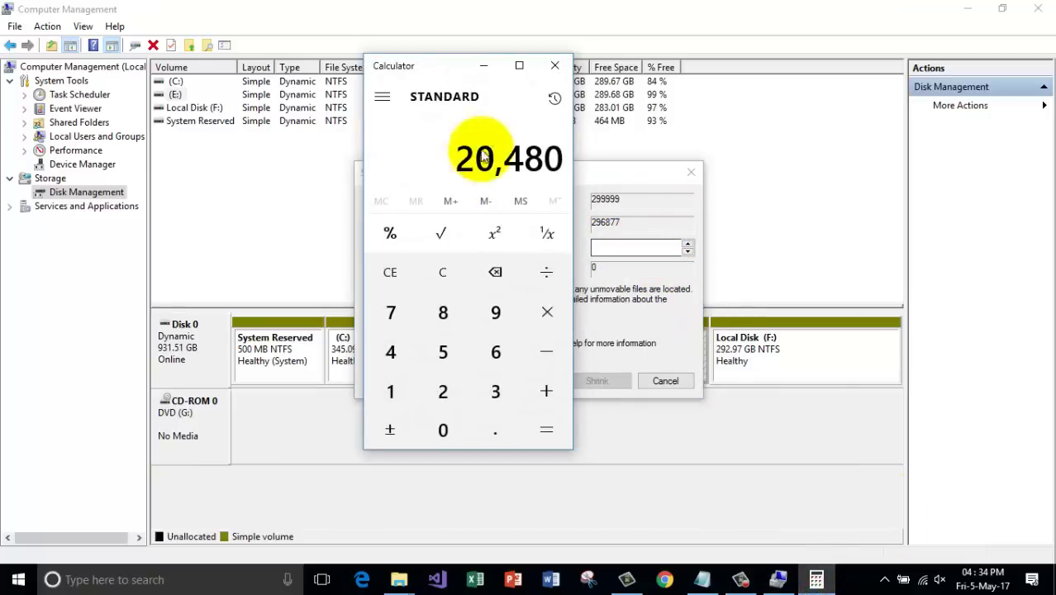
left_click(479, 66)
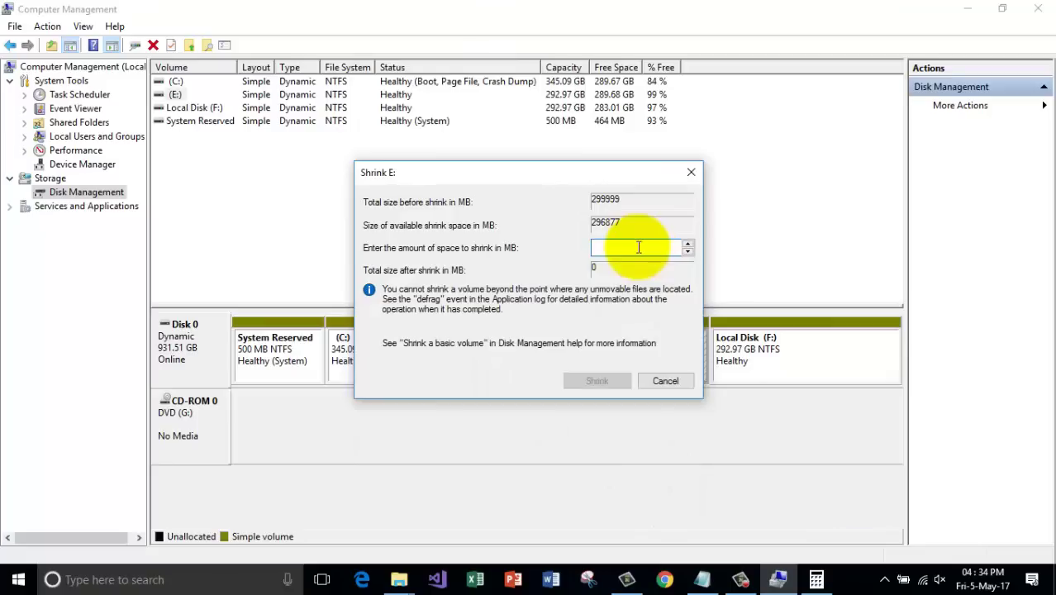
type("2048")
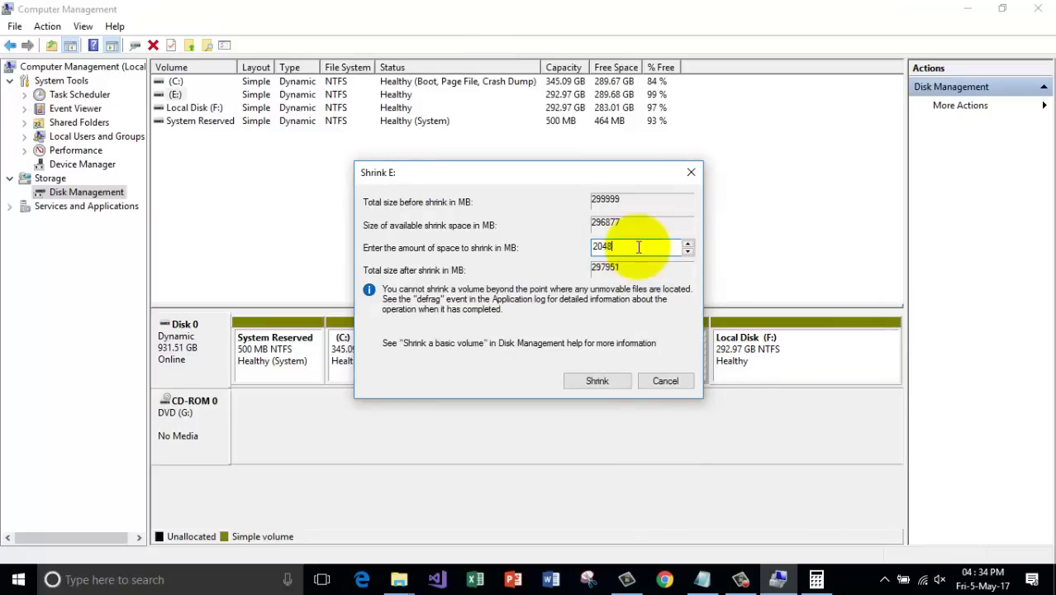
type("0")
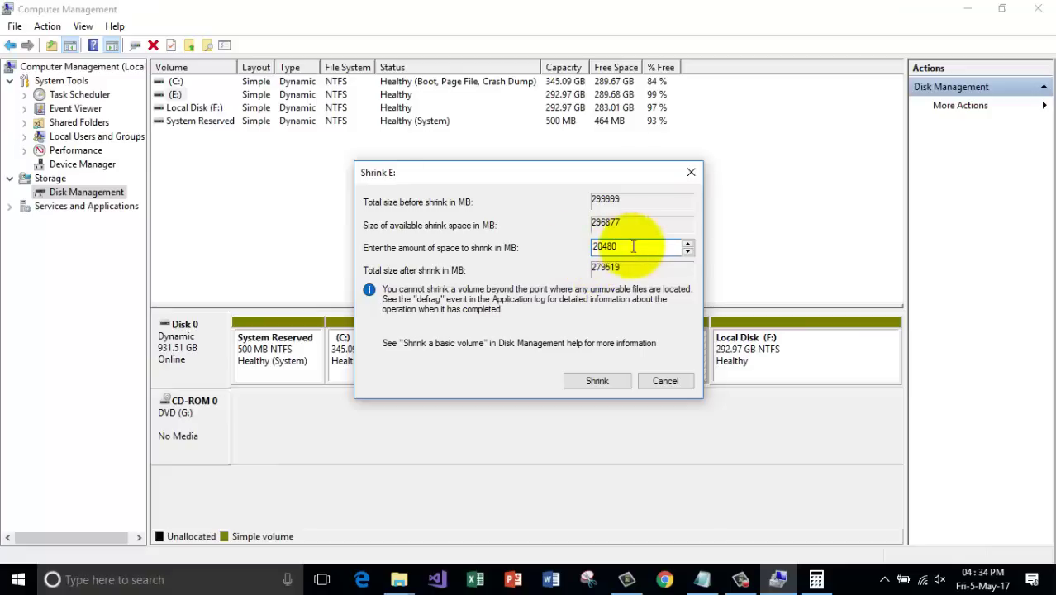
left_click(612, 381)
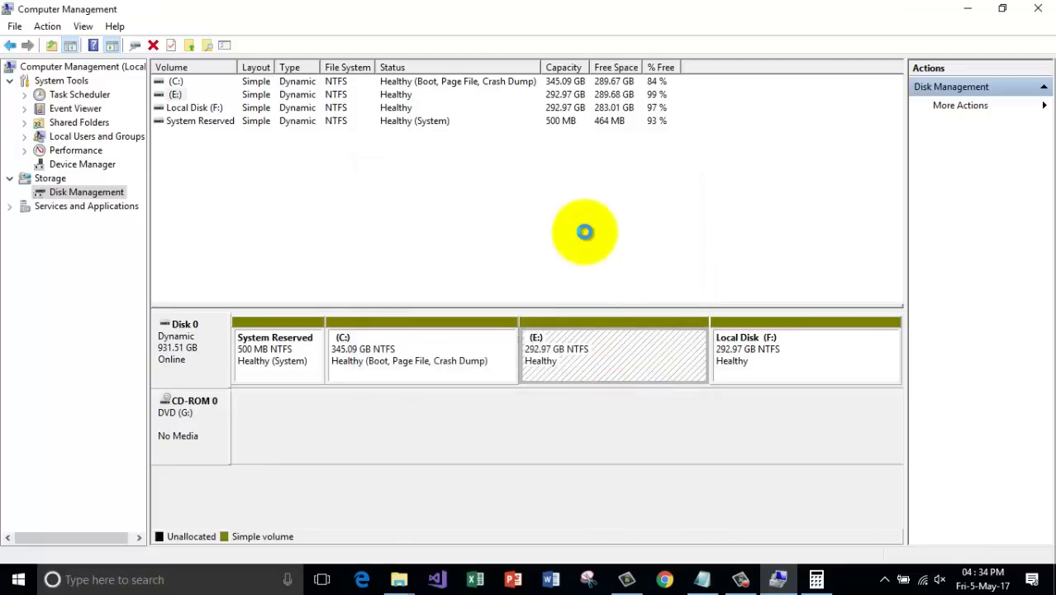
Look over drives C:, E: and F: in This PC, then minimize it to reveal Disk Management.
mouse_move(390, 578)
left_click(519, 514)
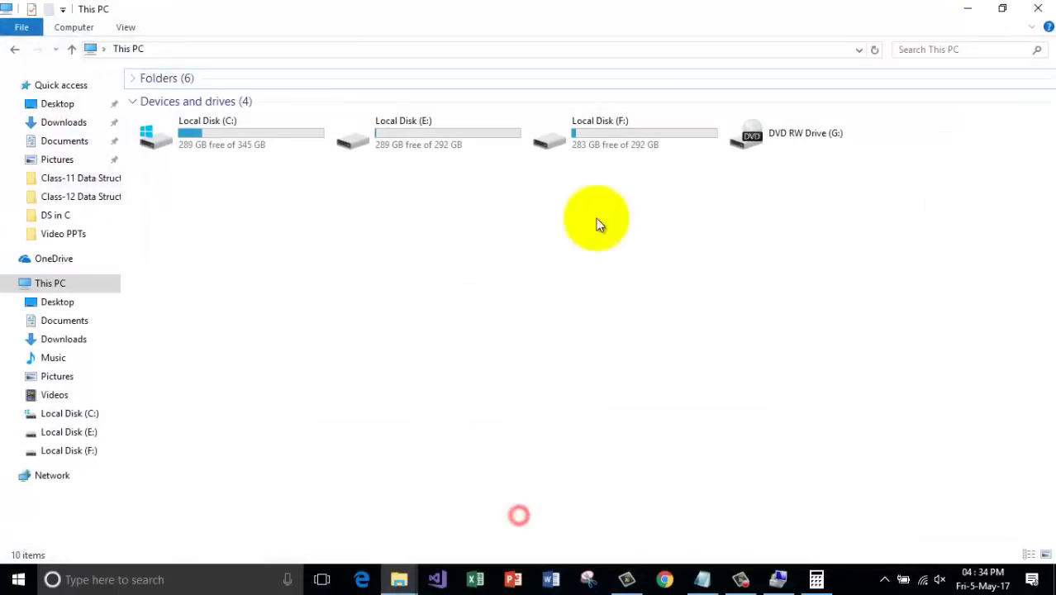
left_click(275, 147)
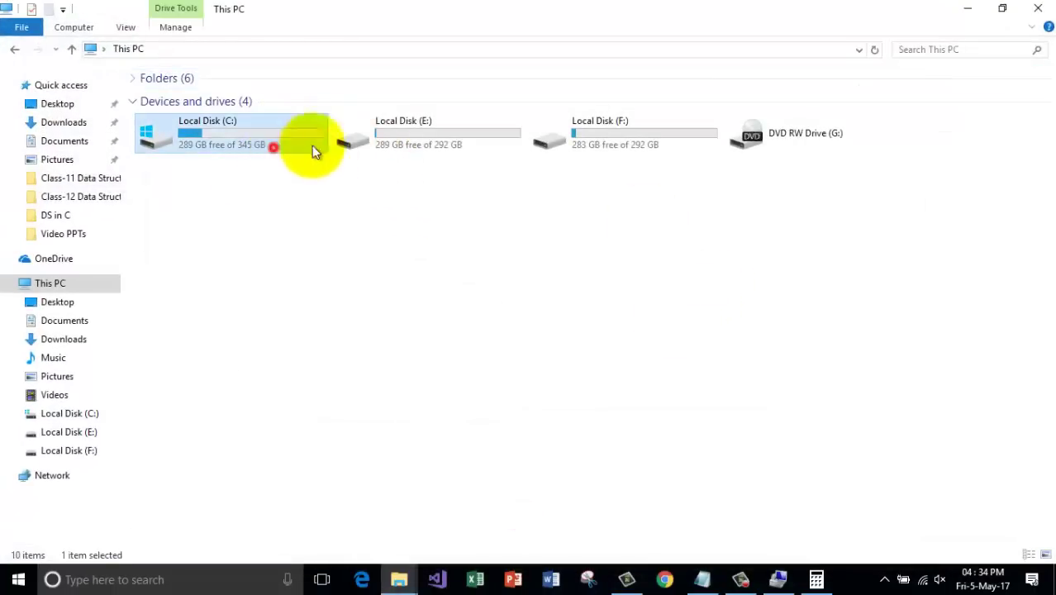
left_click(403, 140)
left_click(601, 141)
left_click(608, 243)
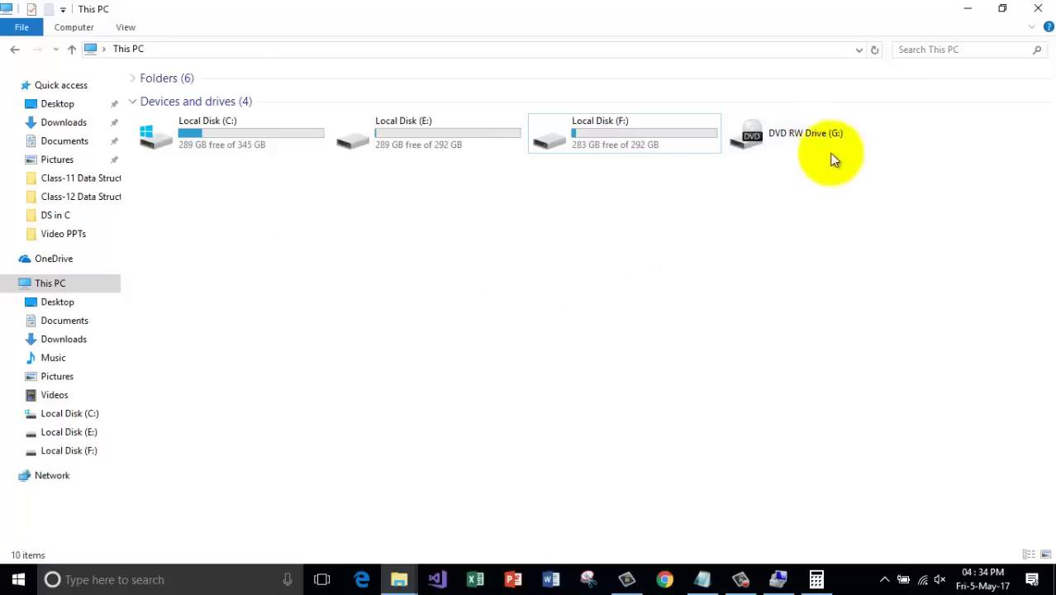
left_click(968, 9)
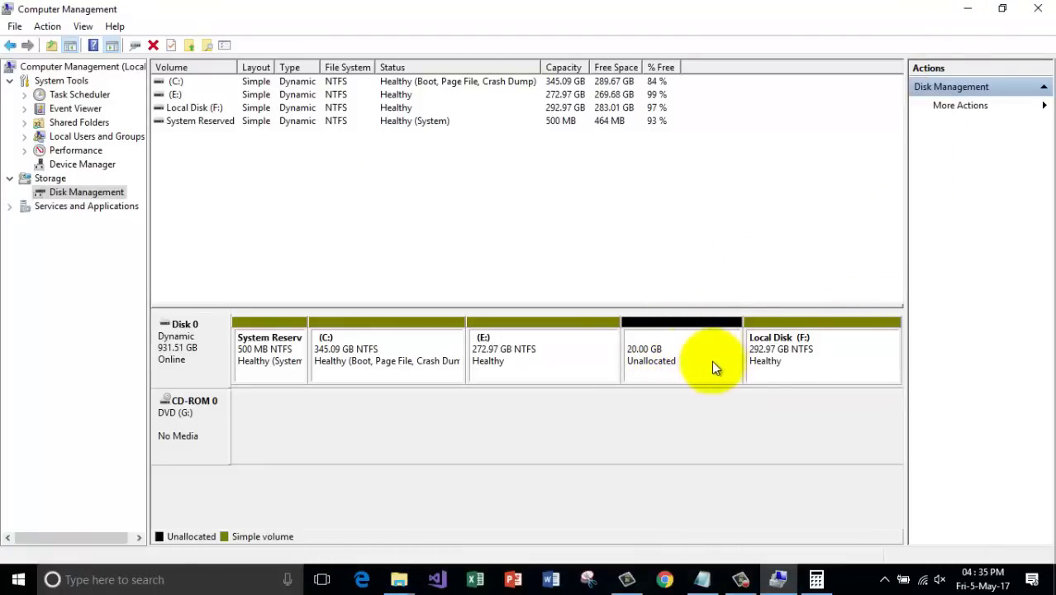
Start a new simple volume on the 20 GB unallocated space using all 20479 MB and letter D.
right_click(666, 354)
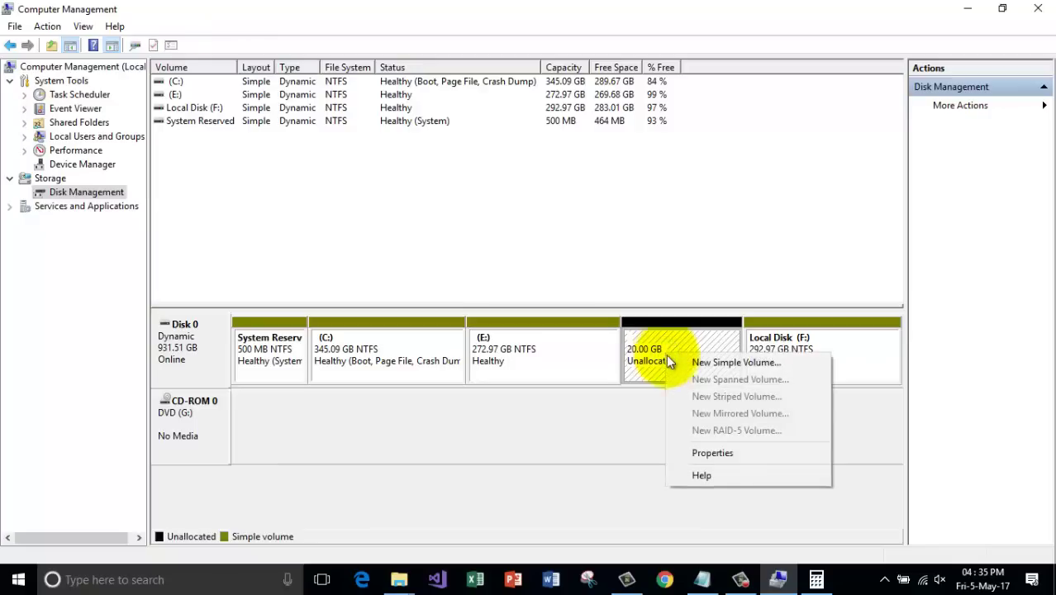
left_click(593, 433)
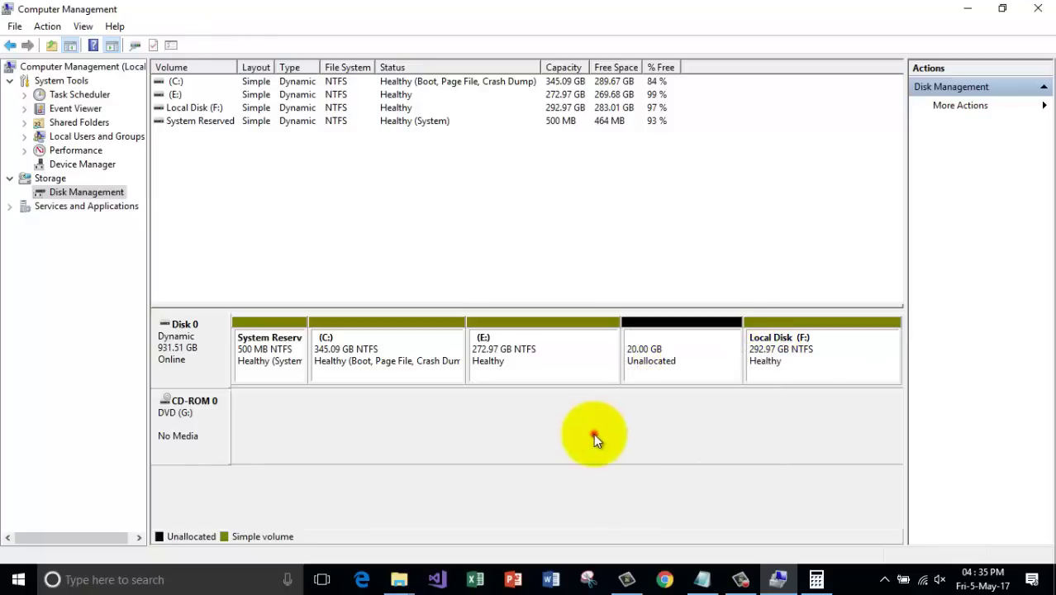
right_click(672, 354)
left_click(710, 357)
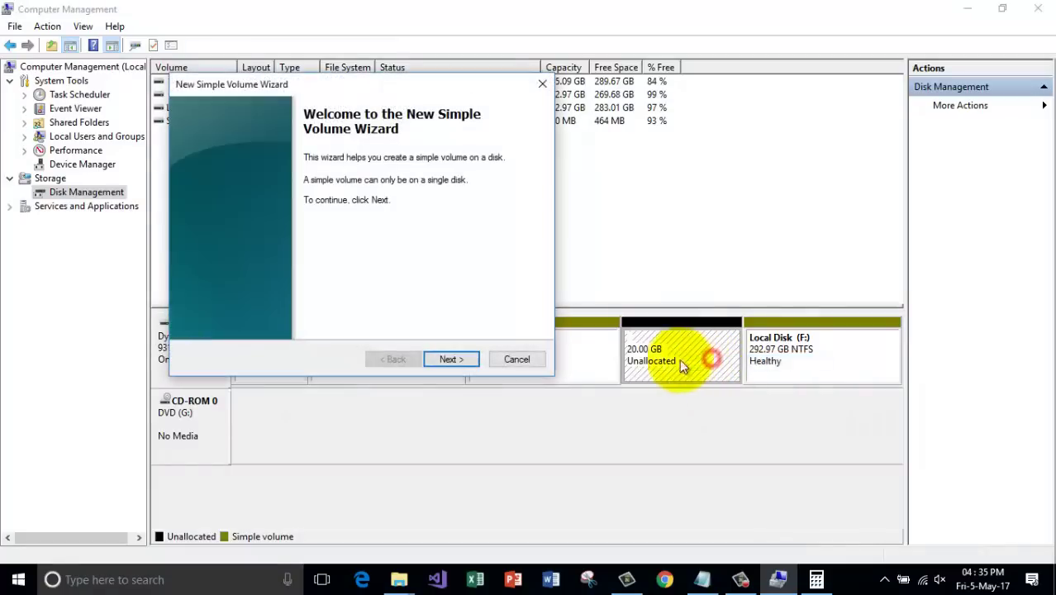
left_click(463, 360)
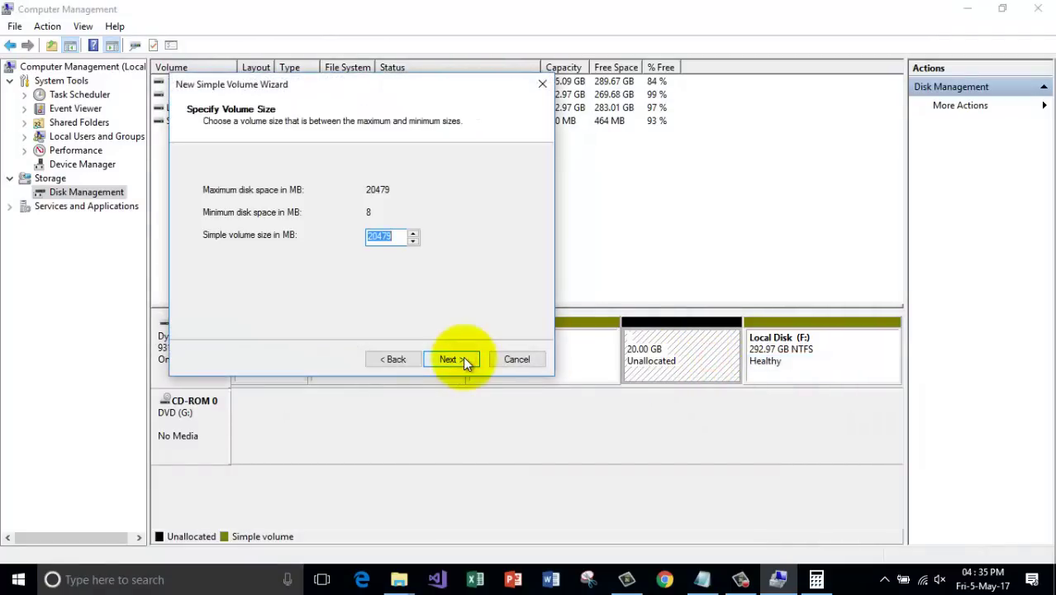
left_click(463, 359)
left_click(424, 191)
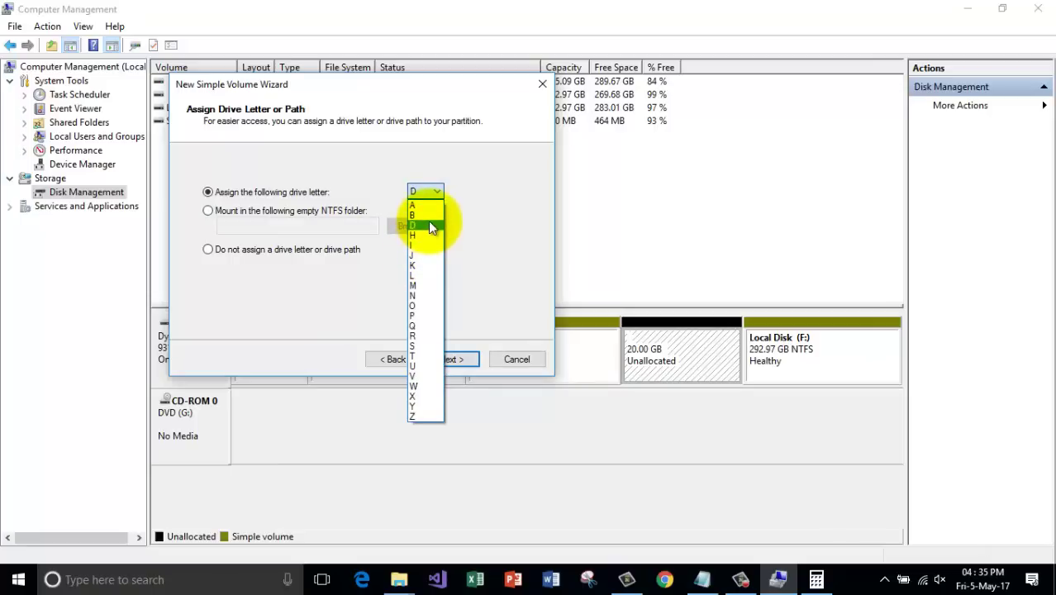
left_click(428, 225)
left_click(457, 361)
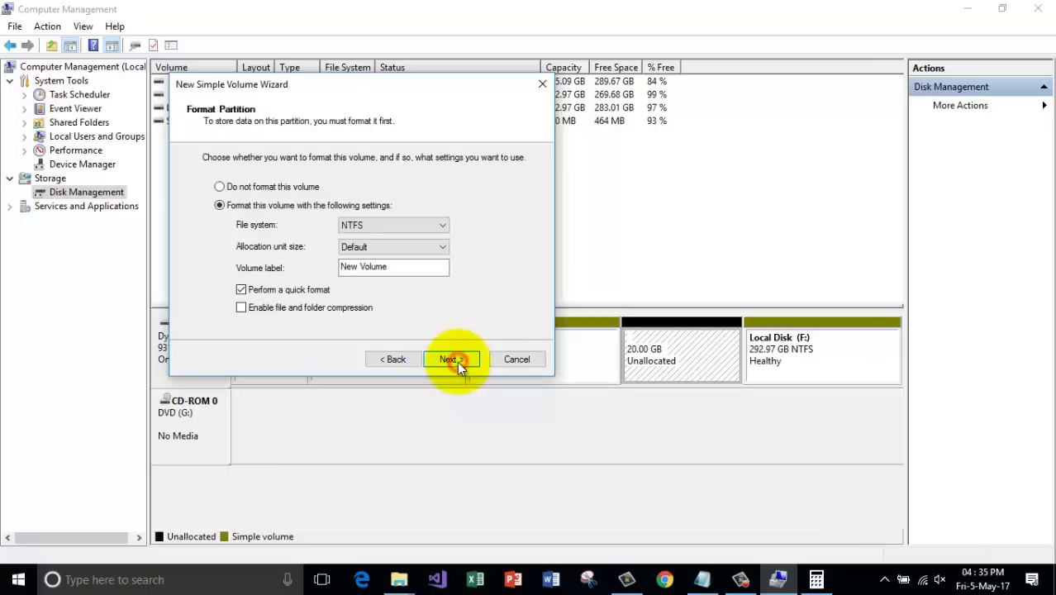
Replace the default volume label with a custom name, finish the wizard, and select the new D: volume.
left_click_drag(395, 265, 307, 265)
key("BackSpace")
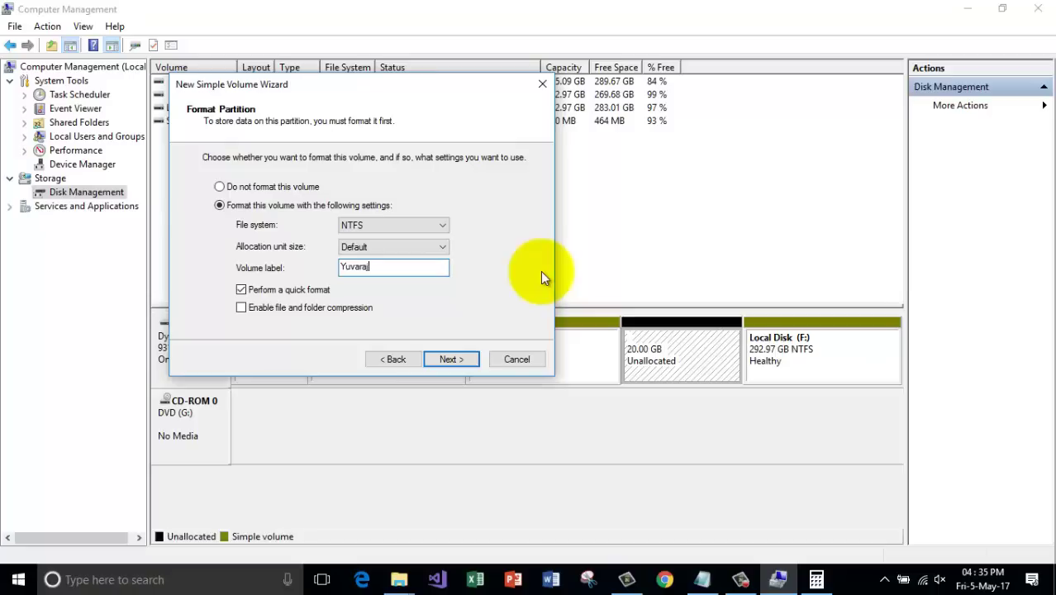
type("YuvarajFiles")
left_click(460, 359)
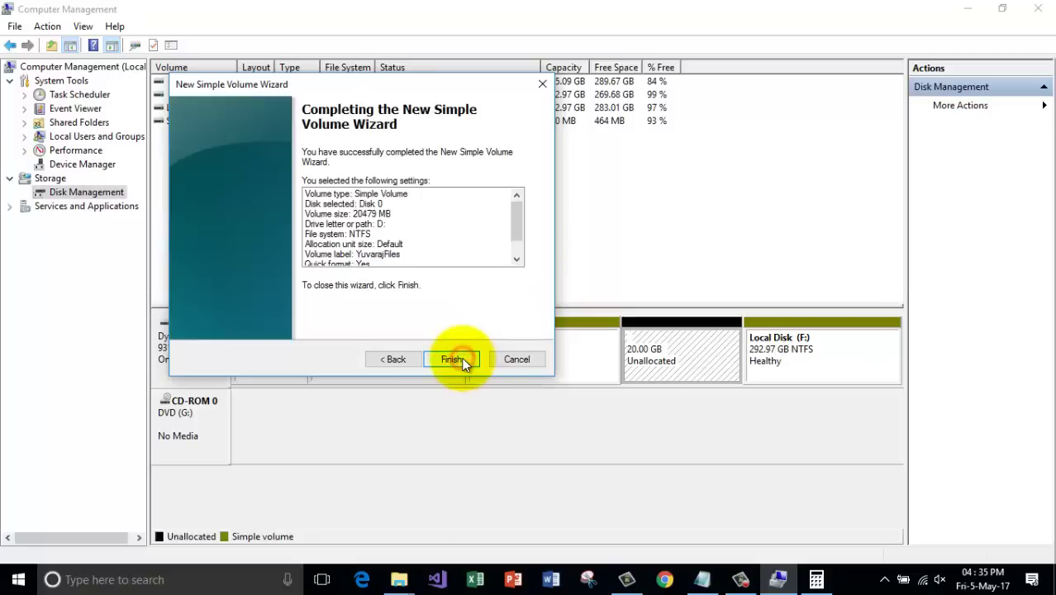
left_click(461, 358)
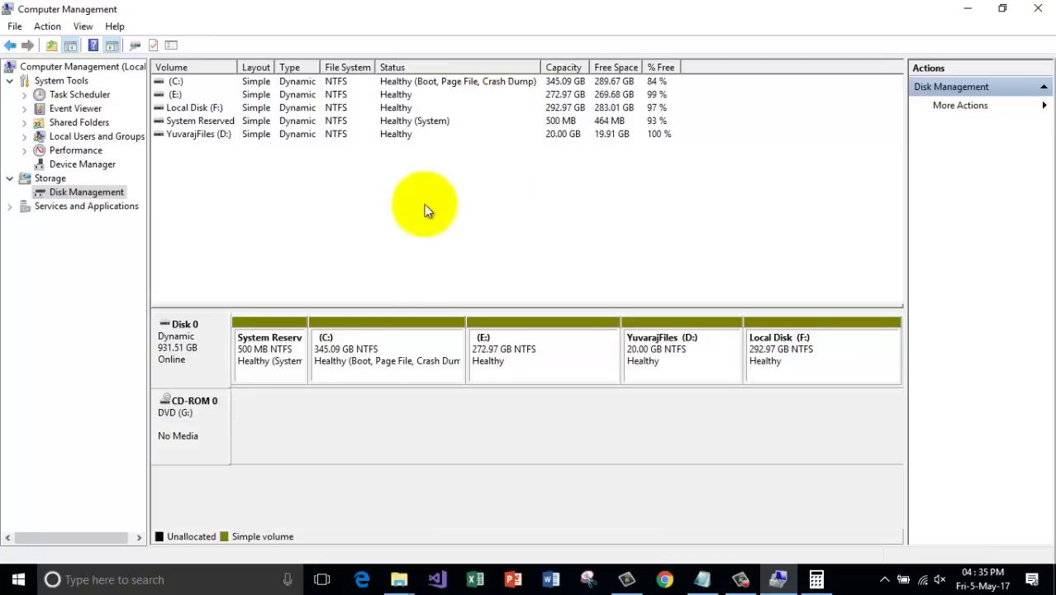
left_click(508, 129)
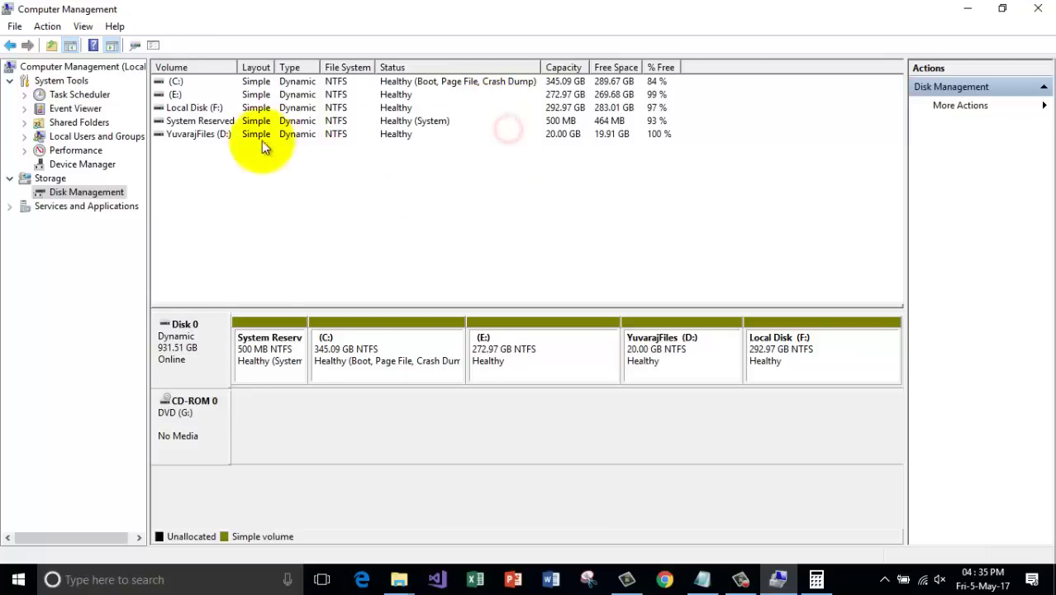
left_click(203, 135)
left_click(1043, 8)
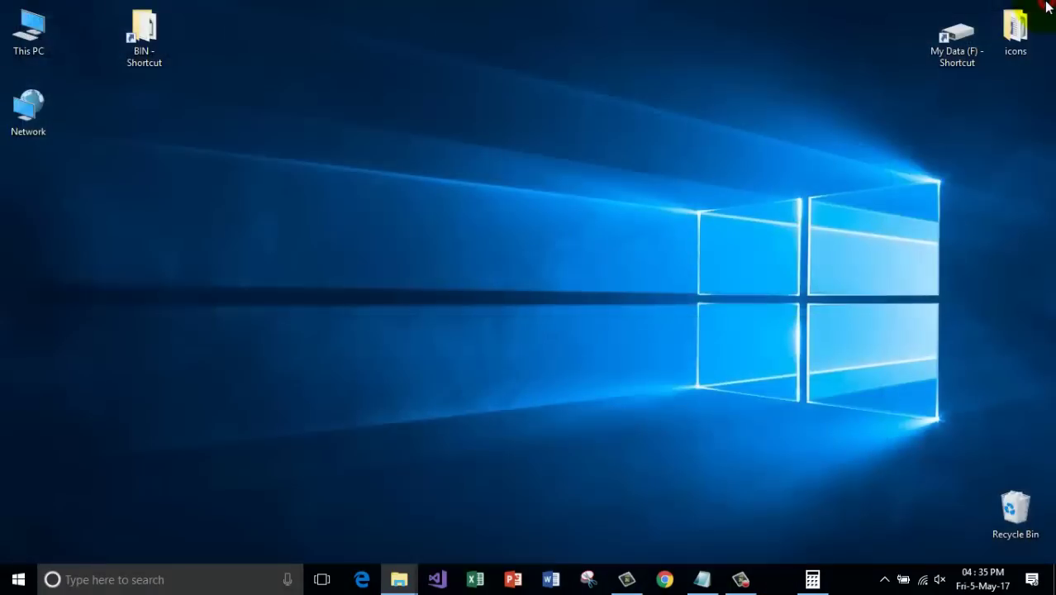
double_click(30, 36)
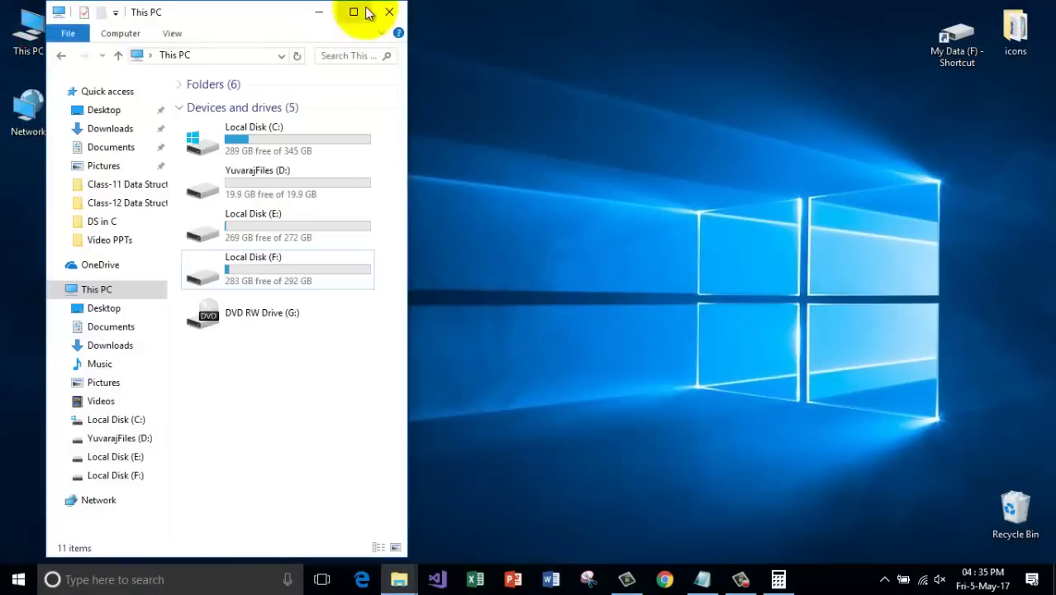
left_click(355, 12)
left_click(578, 293)
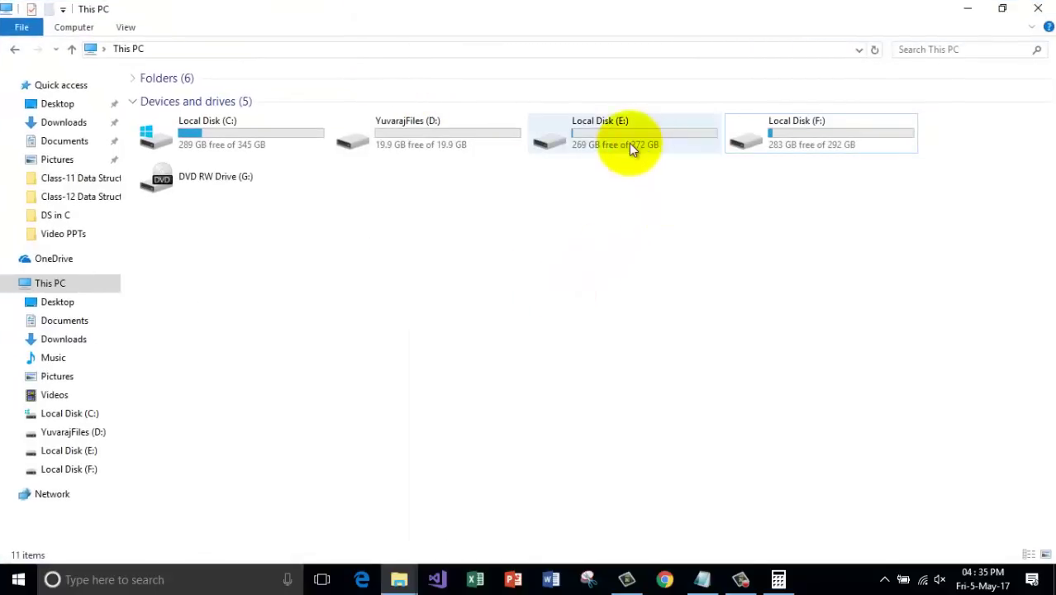
left_click(452, 138)
left_click(460, 197)
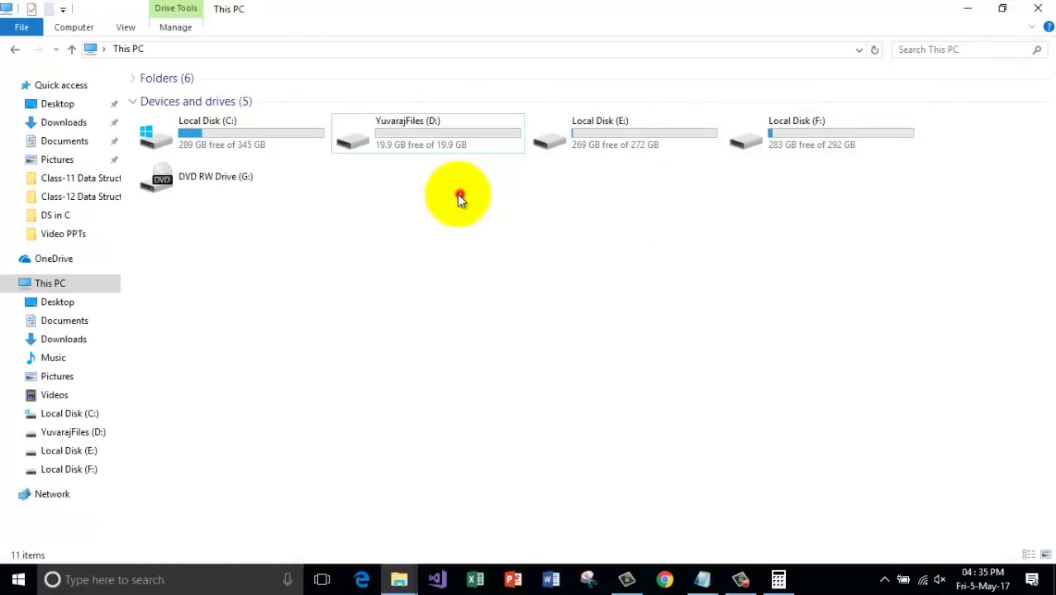
double_click(465, 143)
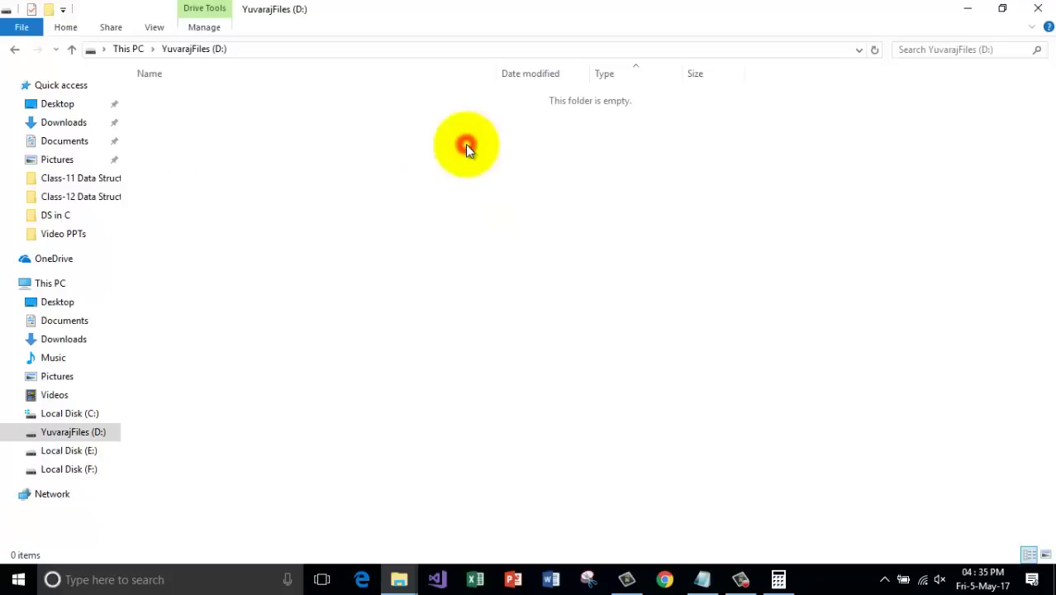
left_click(14, 49)
left_click(541, 224)
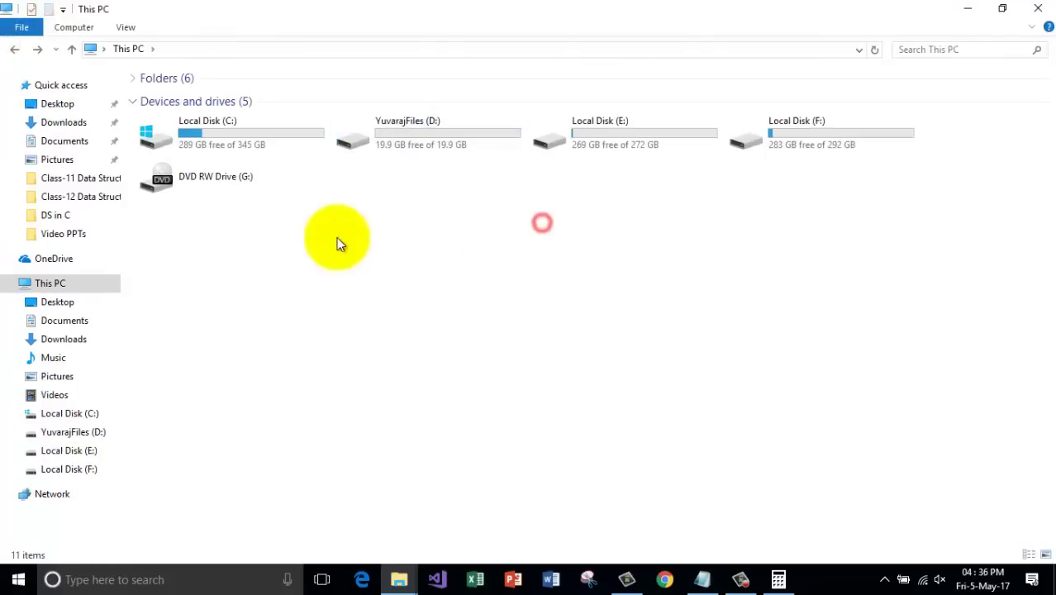
left_click(438, 128)
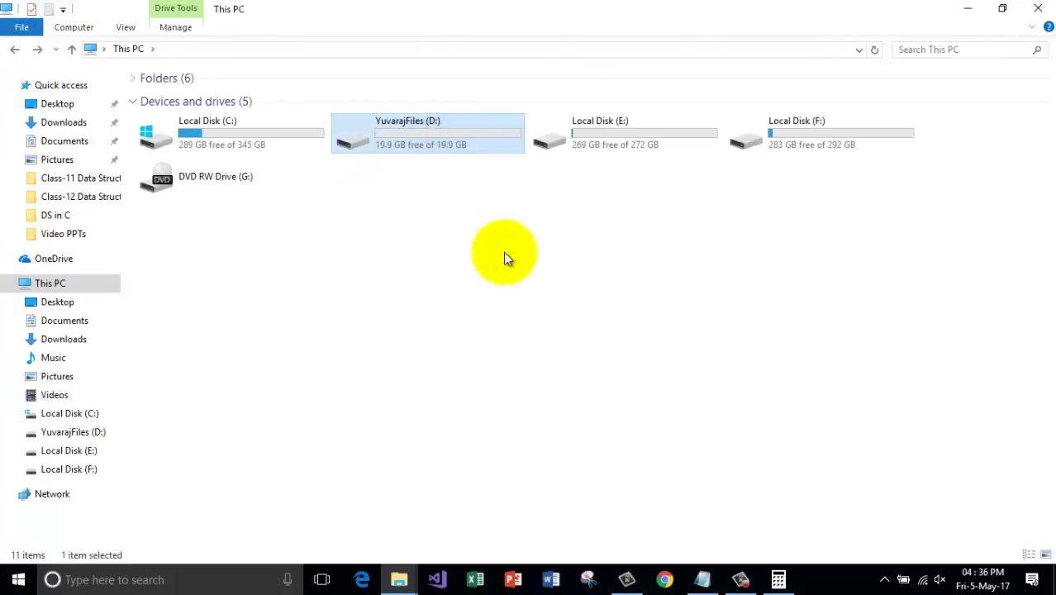
left_click(548, 230)
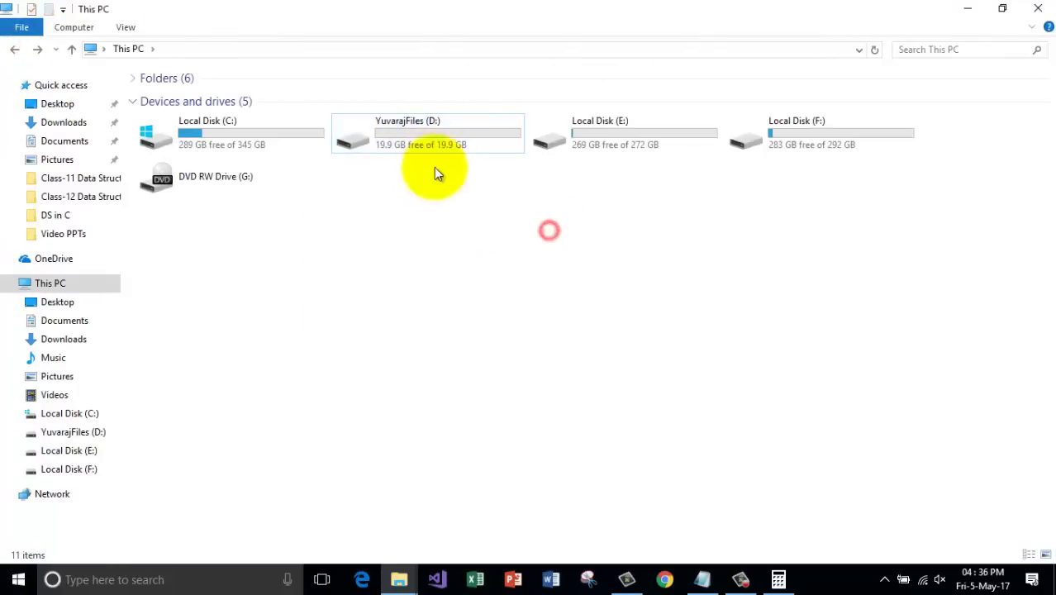
double_click(465, 129)
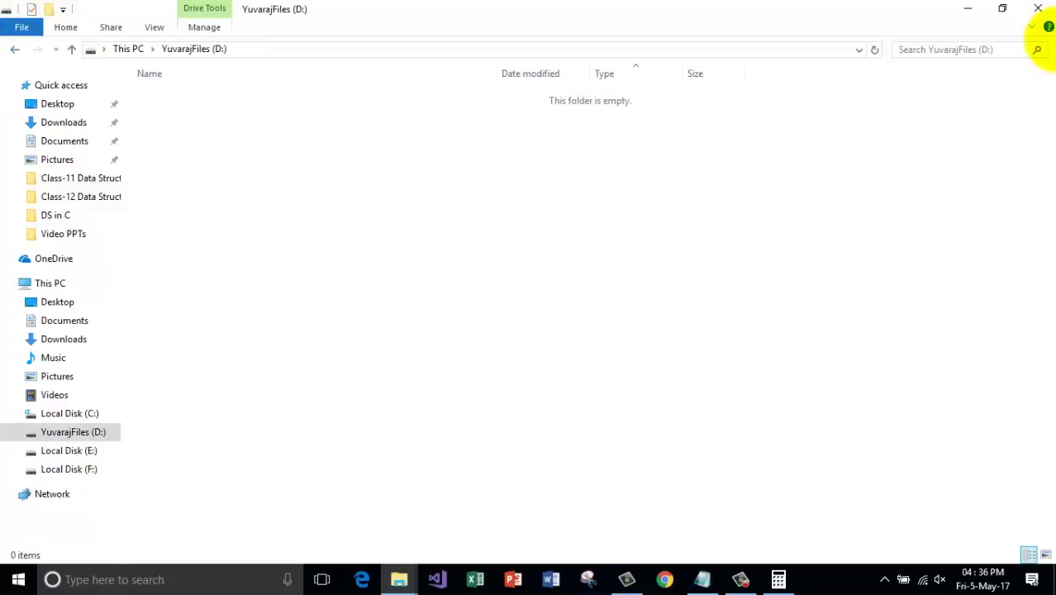
left_click(1038, 10)
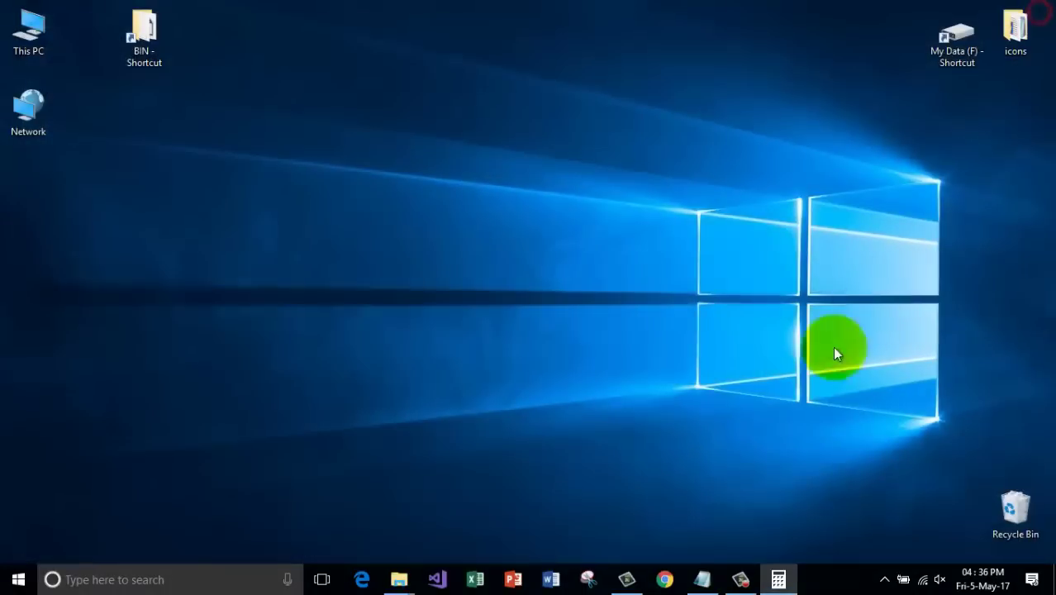
double_click(14, 37)
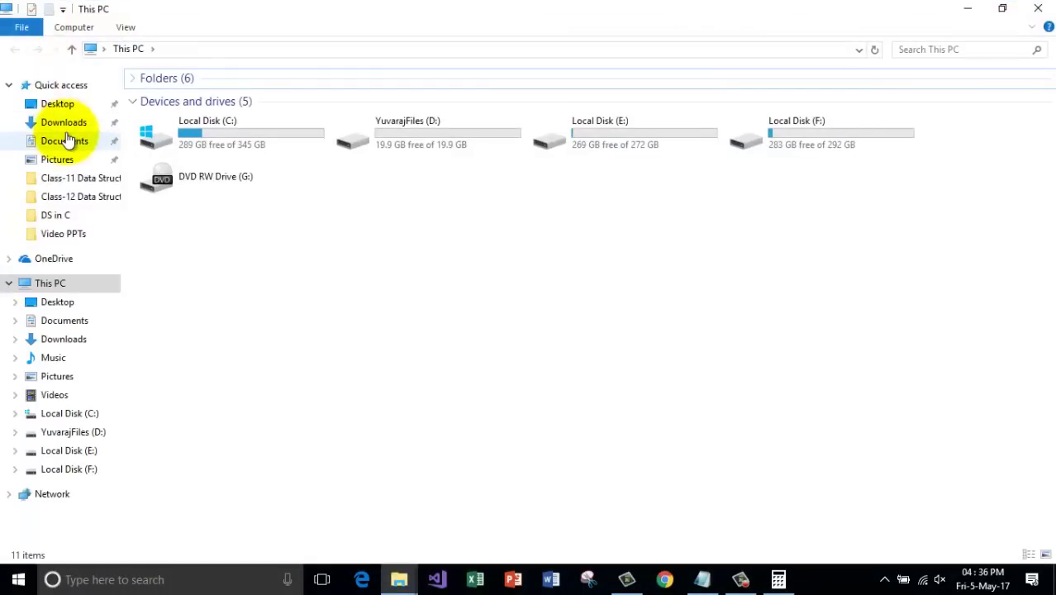
left_click(1037, 10)
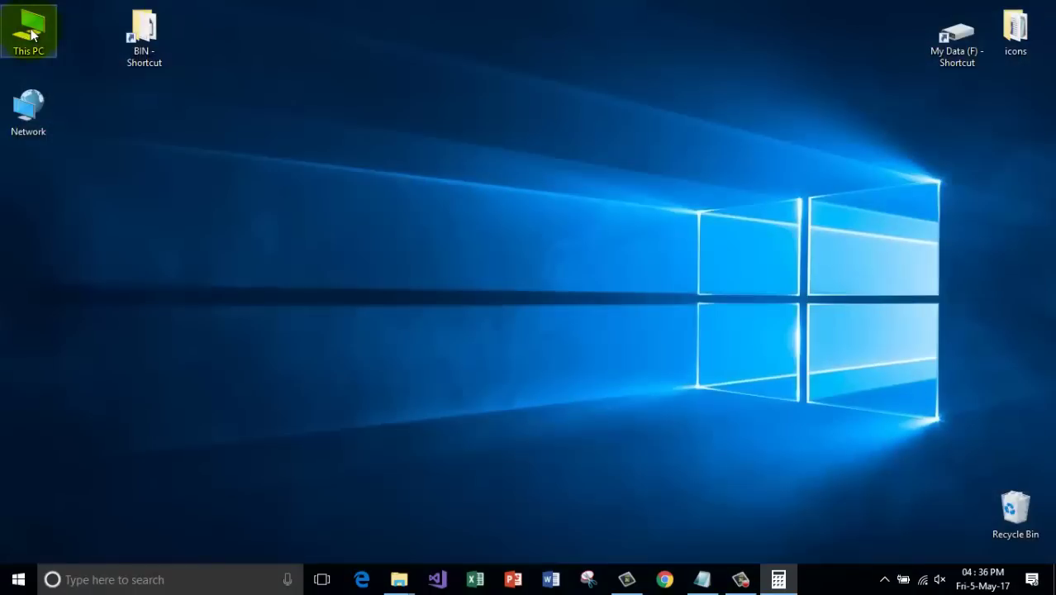
Reopen Computer Management from This PC, maximized, on the Disk Management view.
right_click(30, 28)
left_click(83, 71)
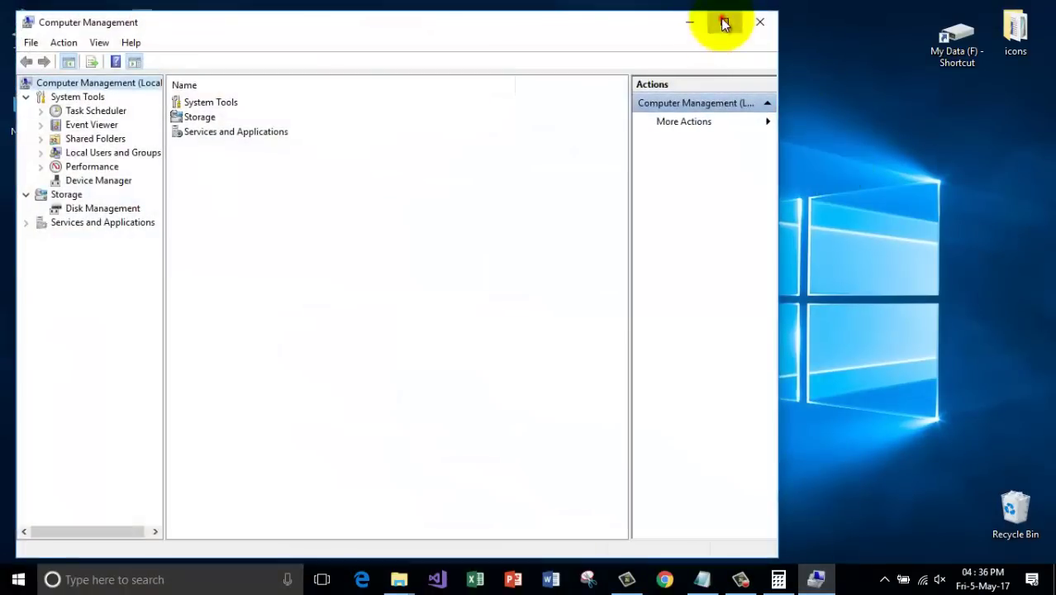
left_click(724, 23)
left_click(75, 191)
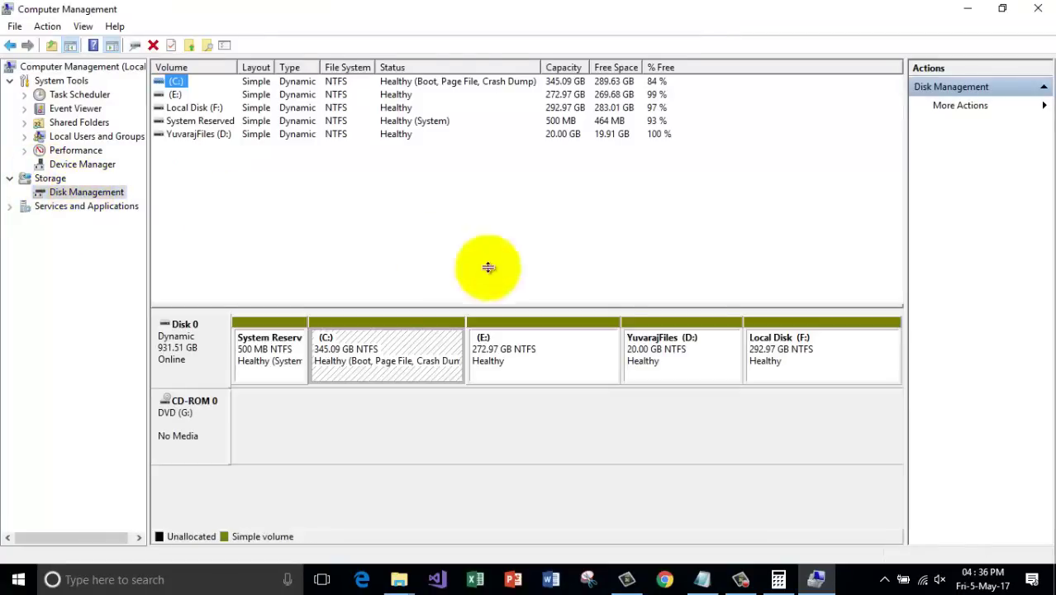
Delete the 20 GB D: volume, confirming the warning.
left_click(672, 363)
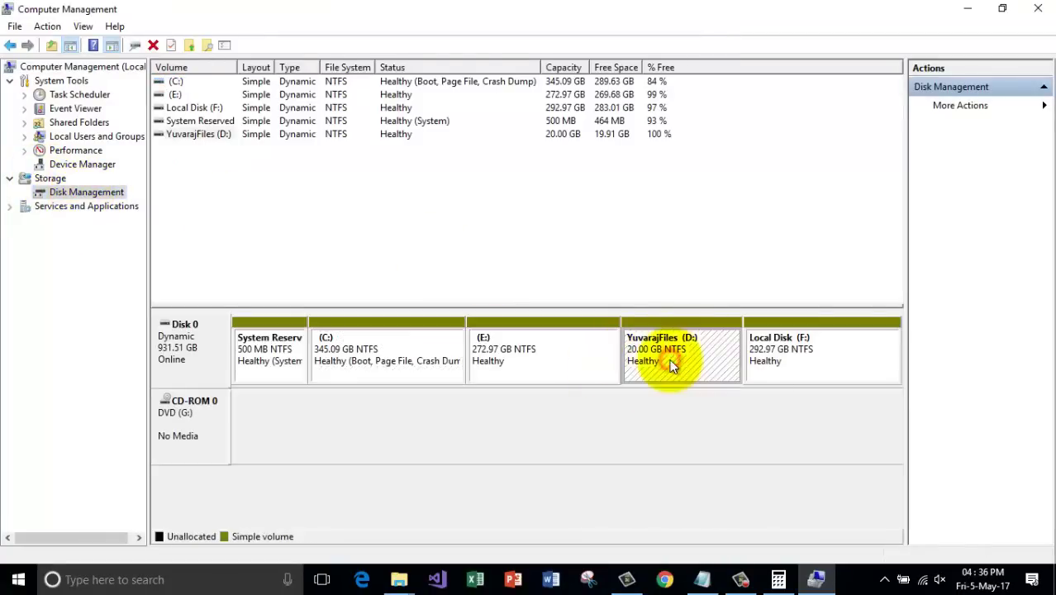
right_click(671, 363)
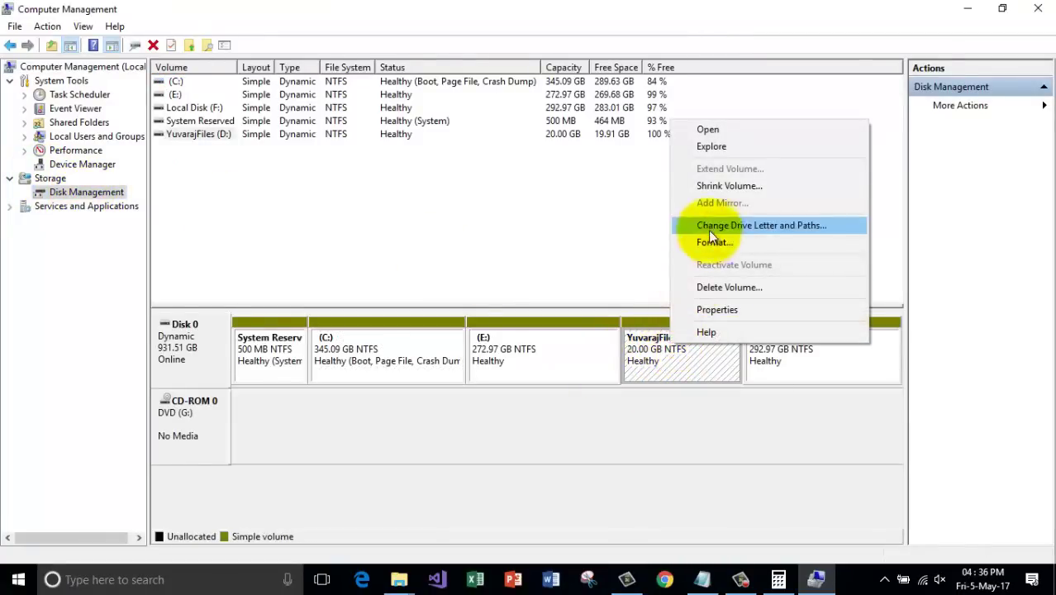
left_click(762, 287)
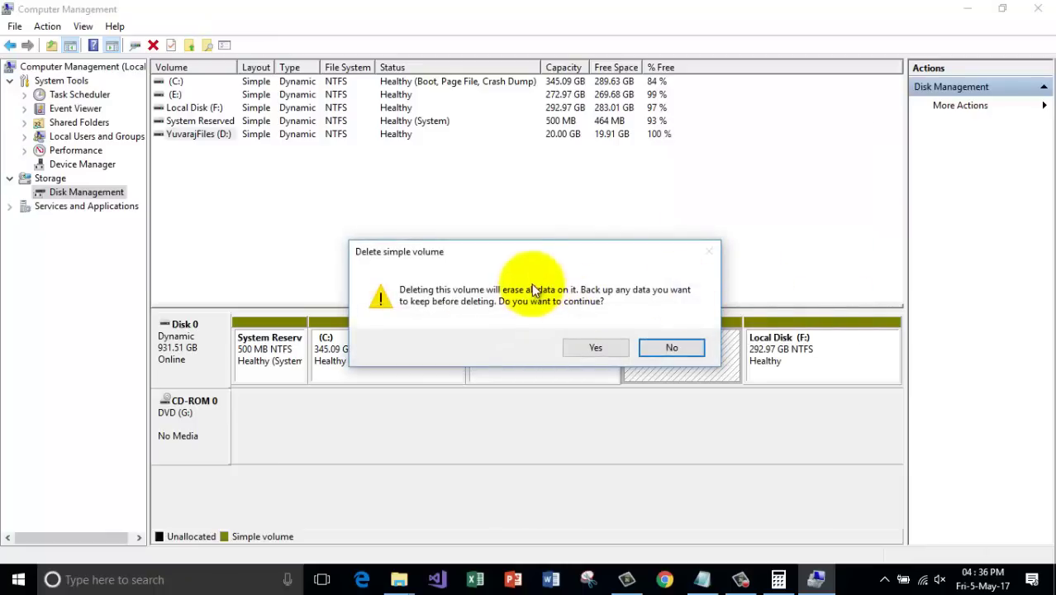
left_click(555, 270)
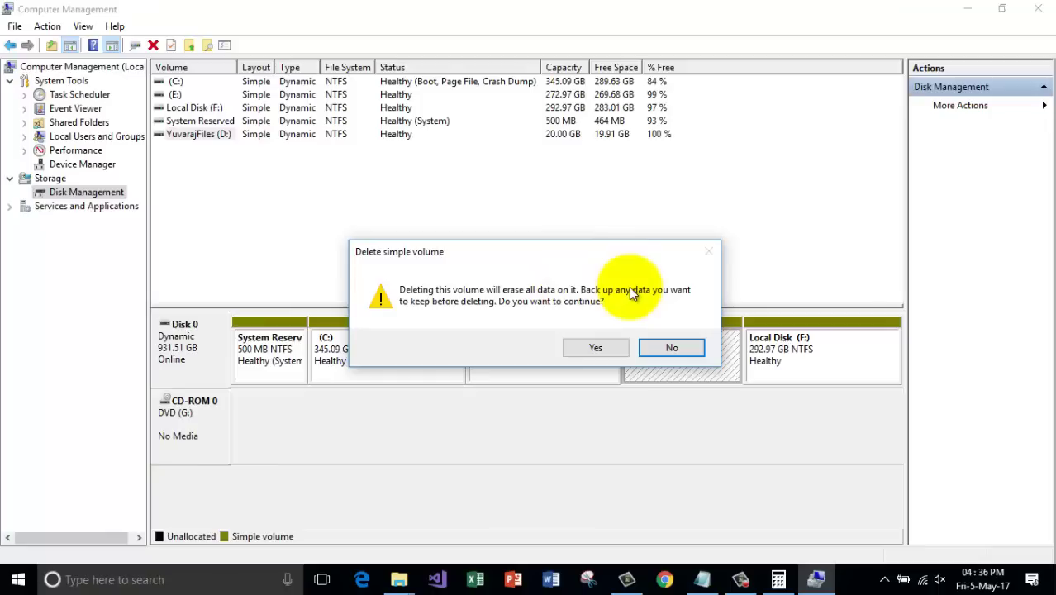
left_click(607, 347)
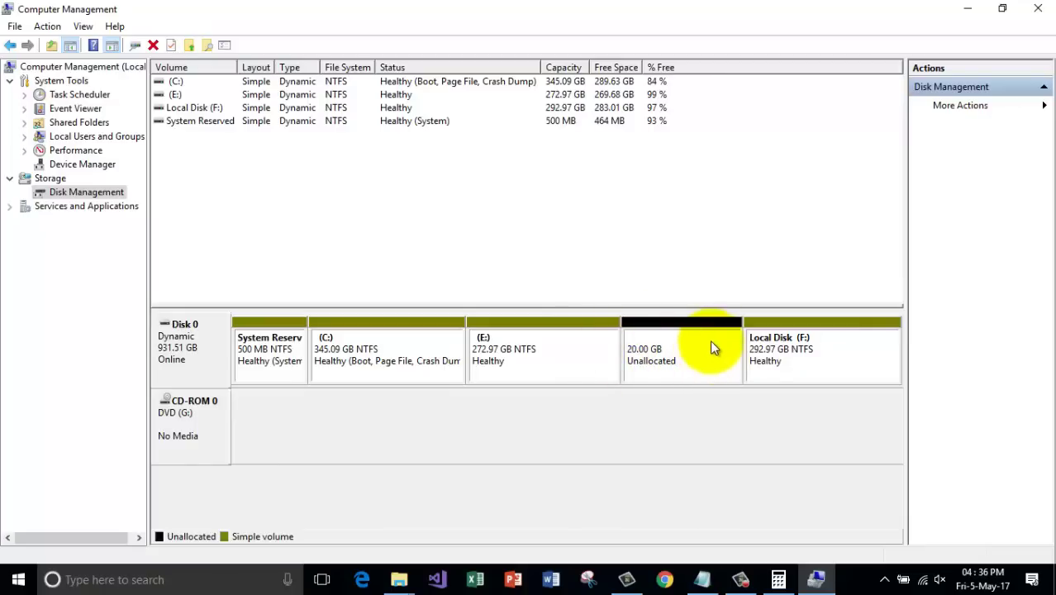
Extend volume E: with Disk 0's 20479 MB of free space, back to 292.97 GB.
left_click(591, 362)
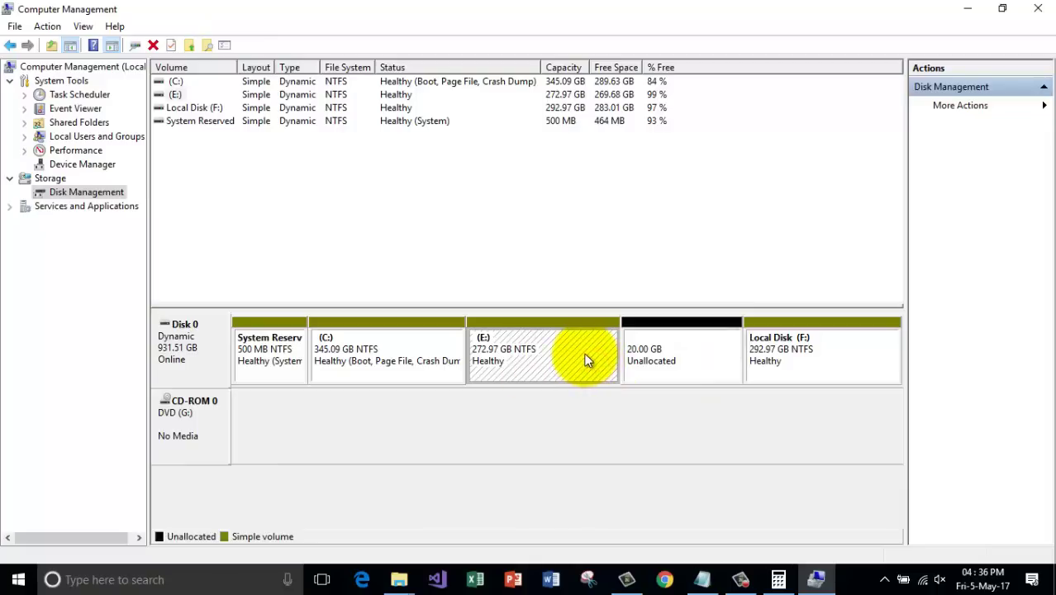
right_click(557, 352)
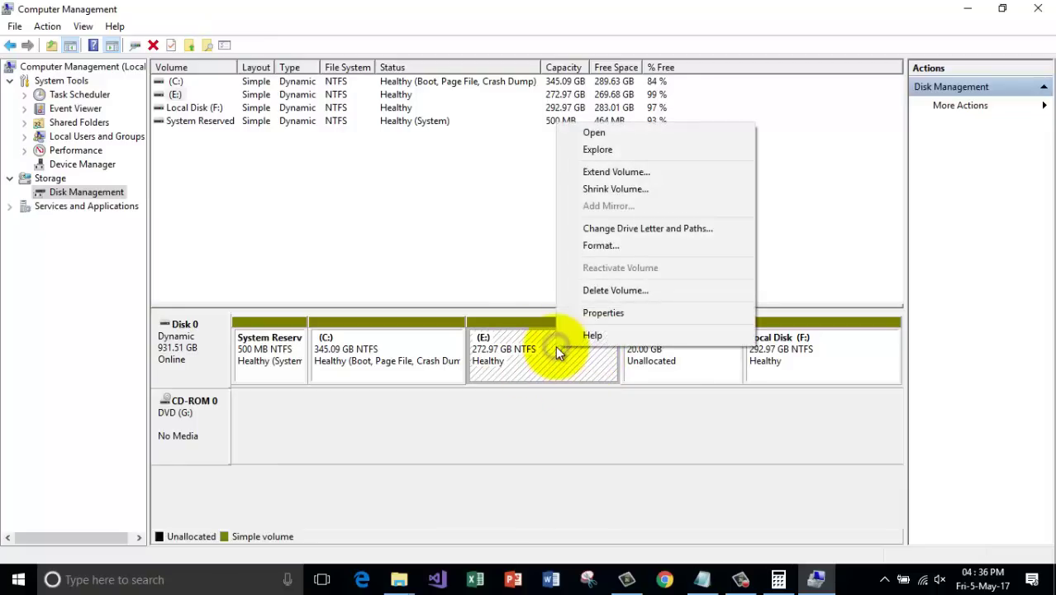
left_click(617, 172)
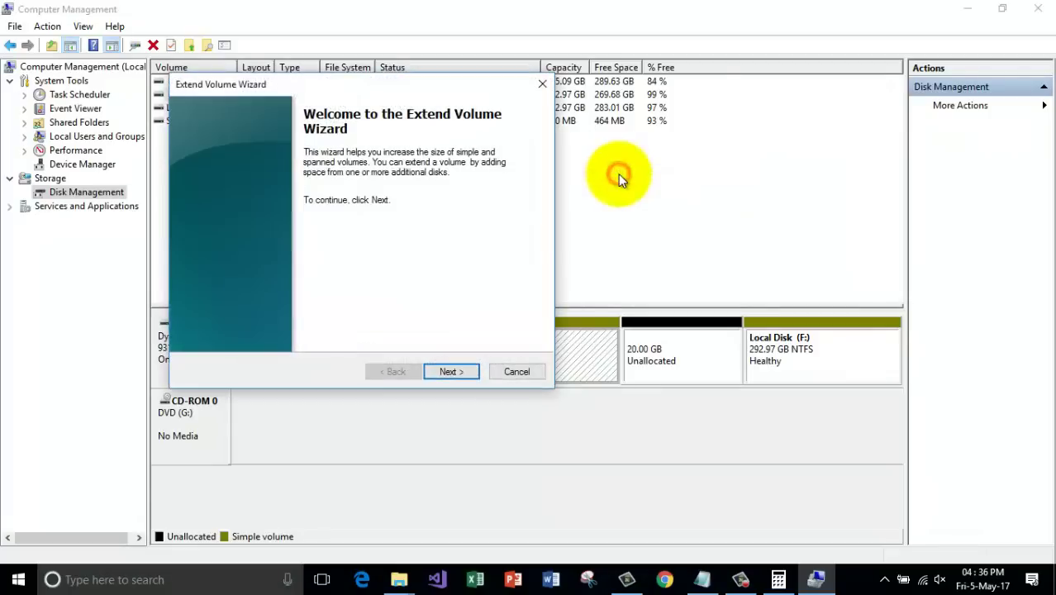
left_click(455, 372)
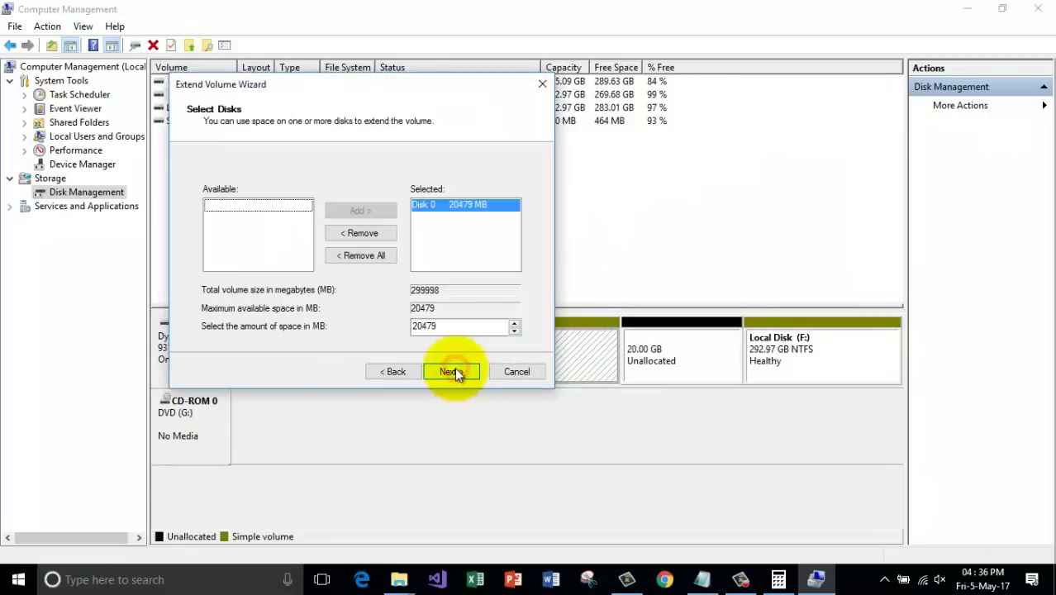
left_click(461, 207)
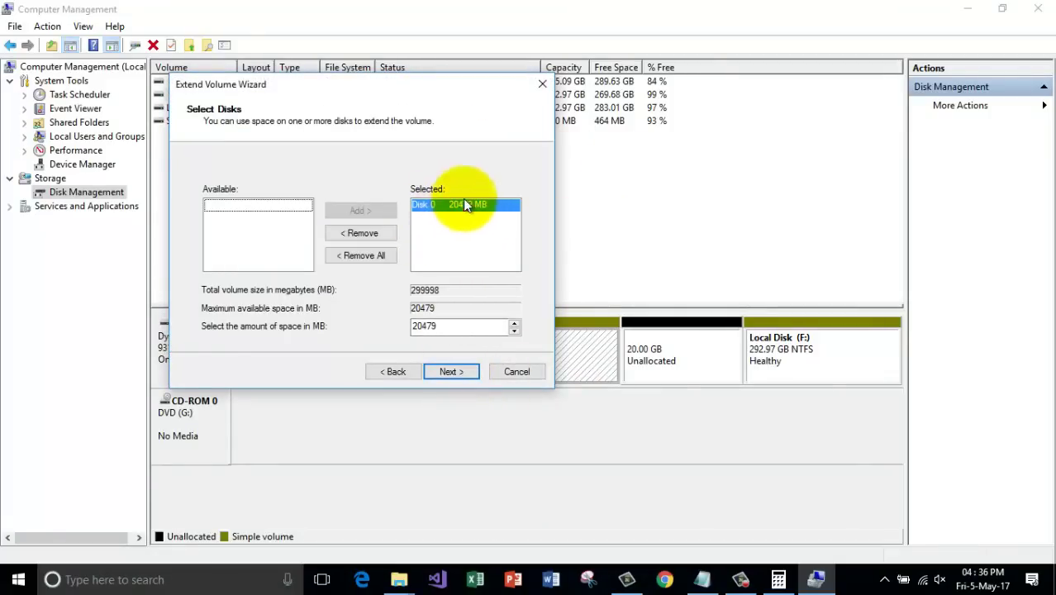
left_click(453, 208)
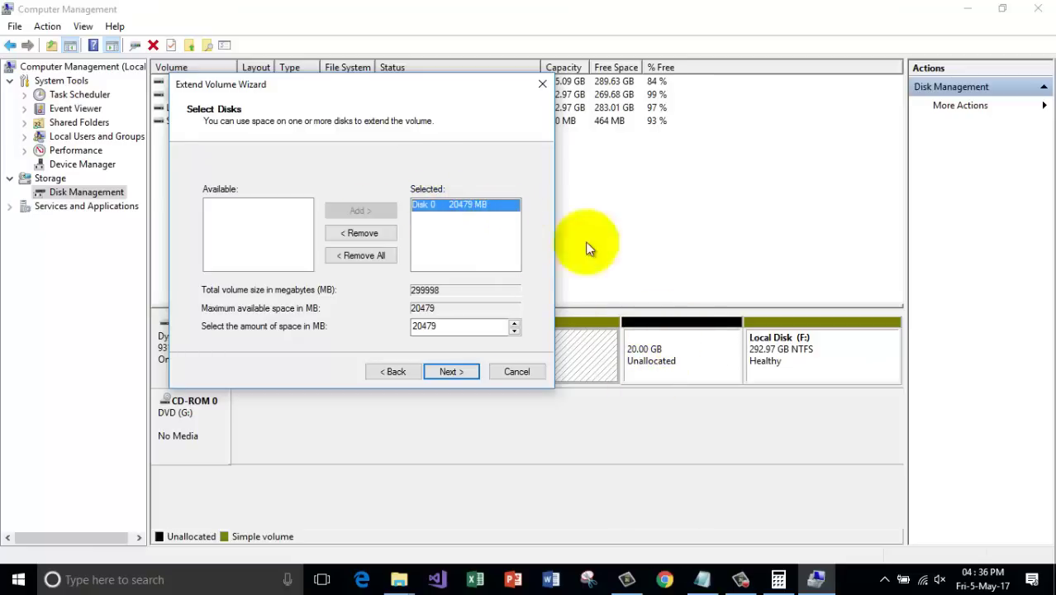
left_click(496, 211)
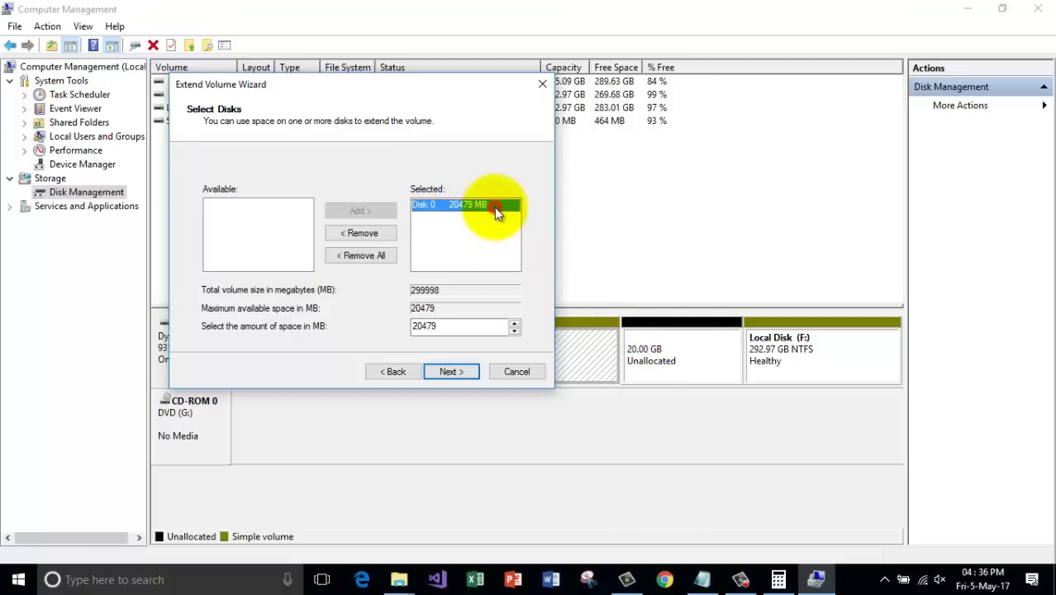
left_click(461, 370)
left_click(461, 371)
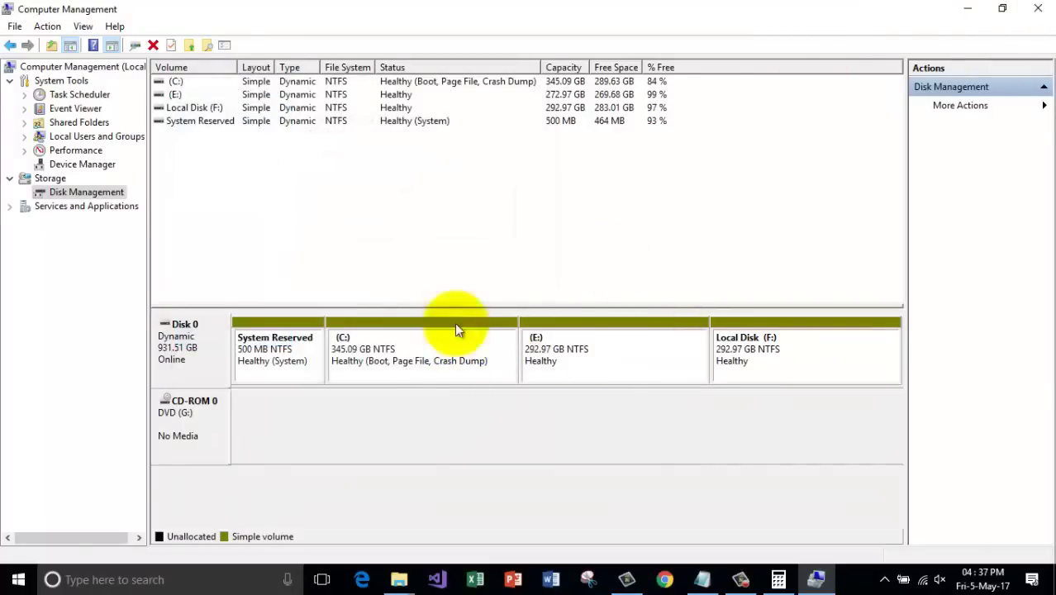
Close Computer Management, check the drives in This PC, and close it.
left_click(1038, 8)
double_click(3, 33)
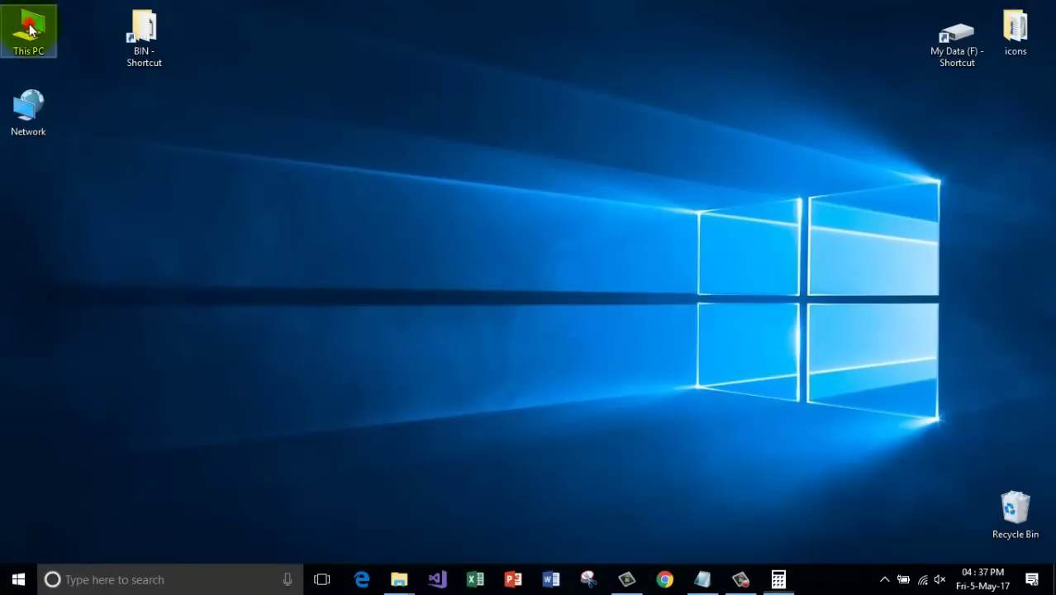
left_click(548, 285)
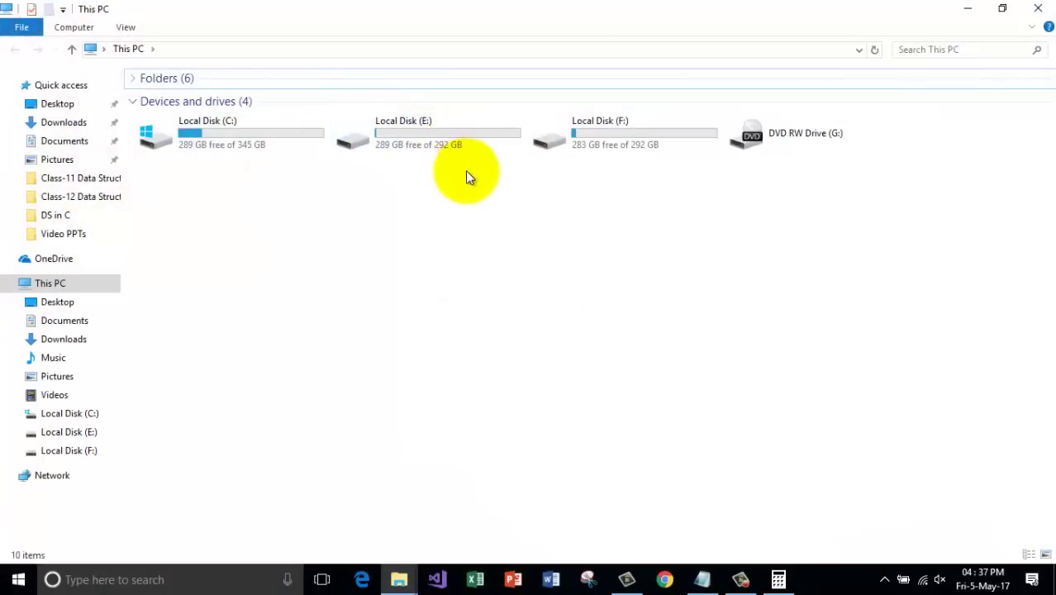
left_click(1038, 8)
Remove the '8. HardDisk Partitions' line from the Notepad notes and minimize Notepad.
left_click(702, 579)
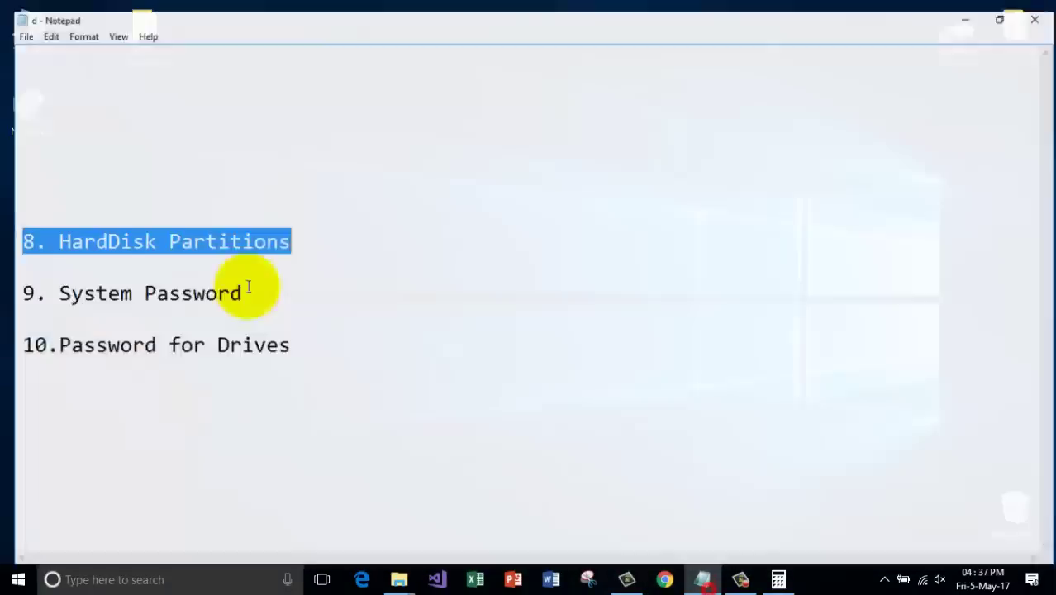
left_click_drag(369, 242, 8, 206)
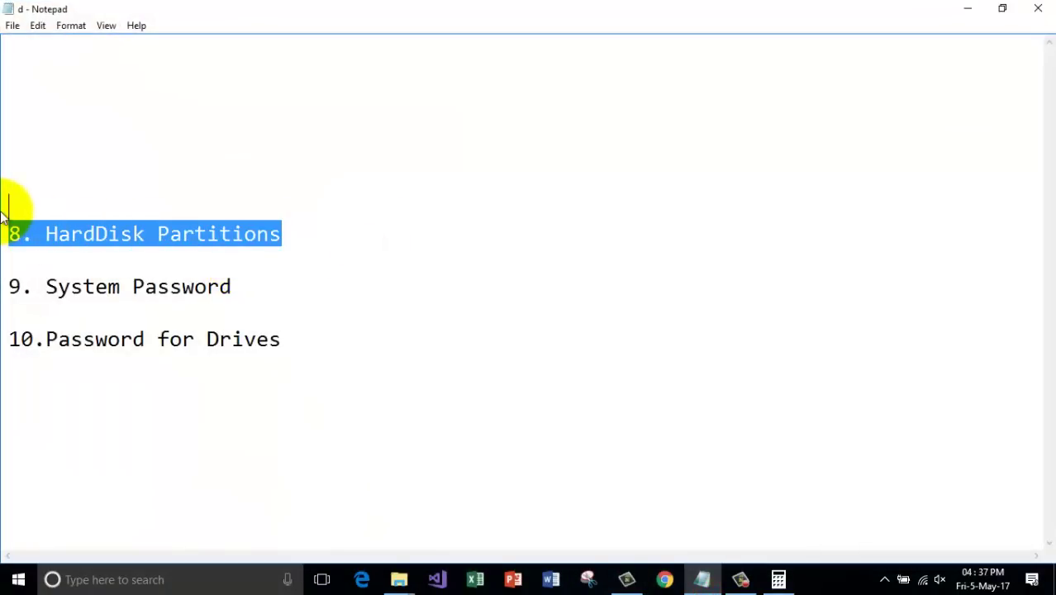
key("Delete")
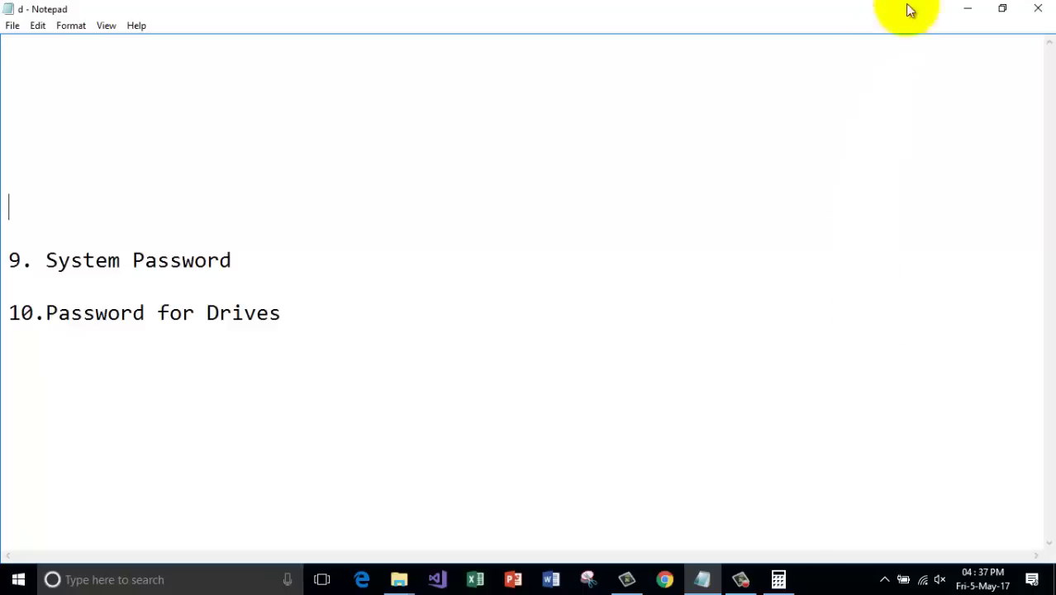
left_click(967, 9)
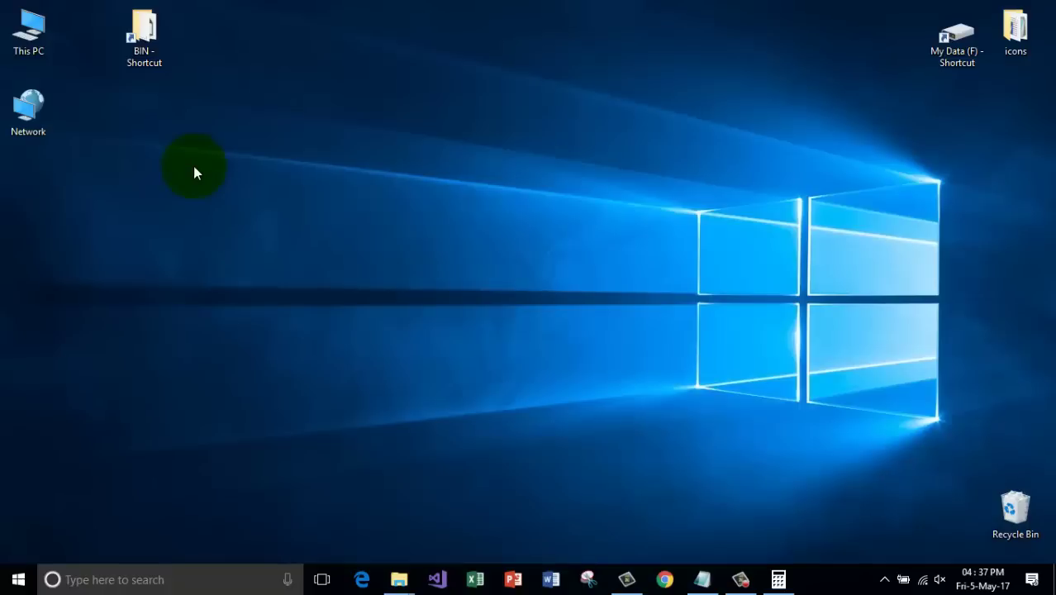
Search for 'account', open User Accounts, and jump to the Your info page in PC settings.
left_click(147, 579)
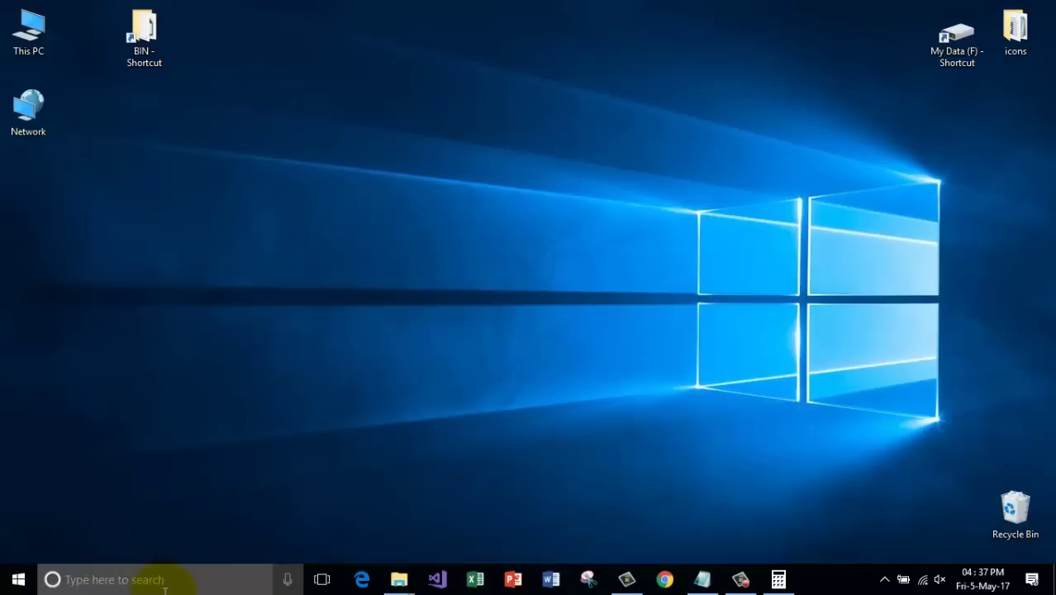
type("accout")
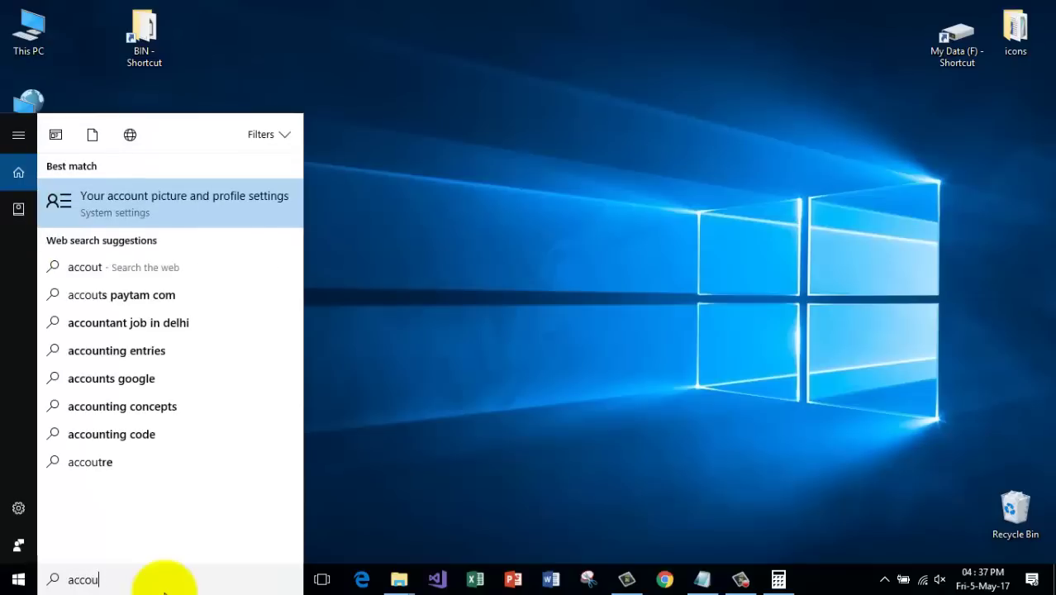
type("nt")
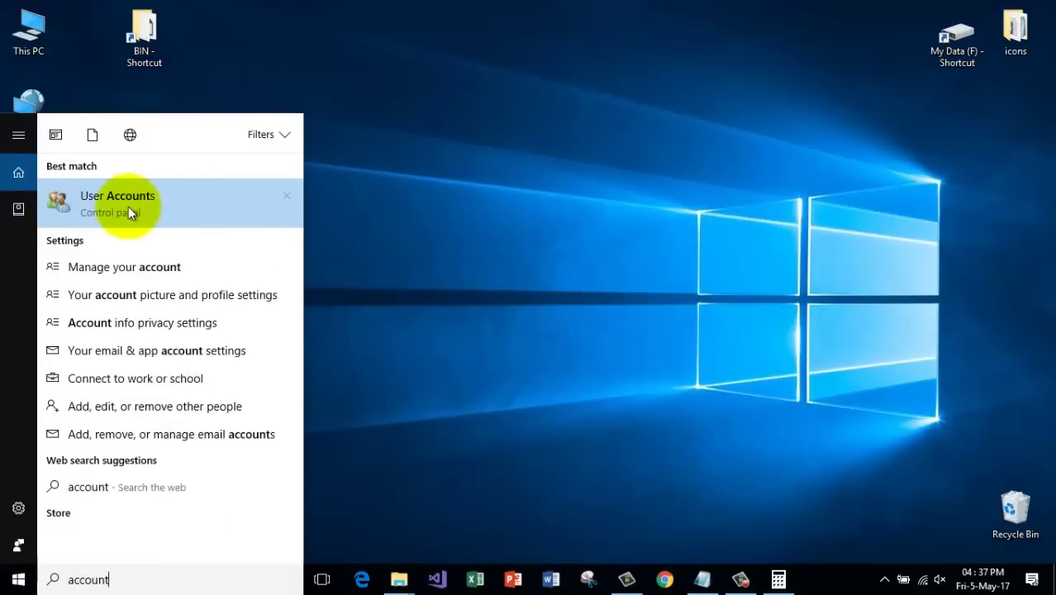
left_click(128, 207)
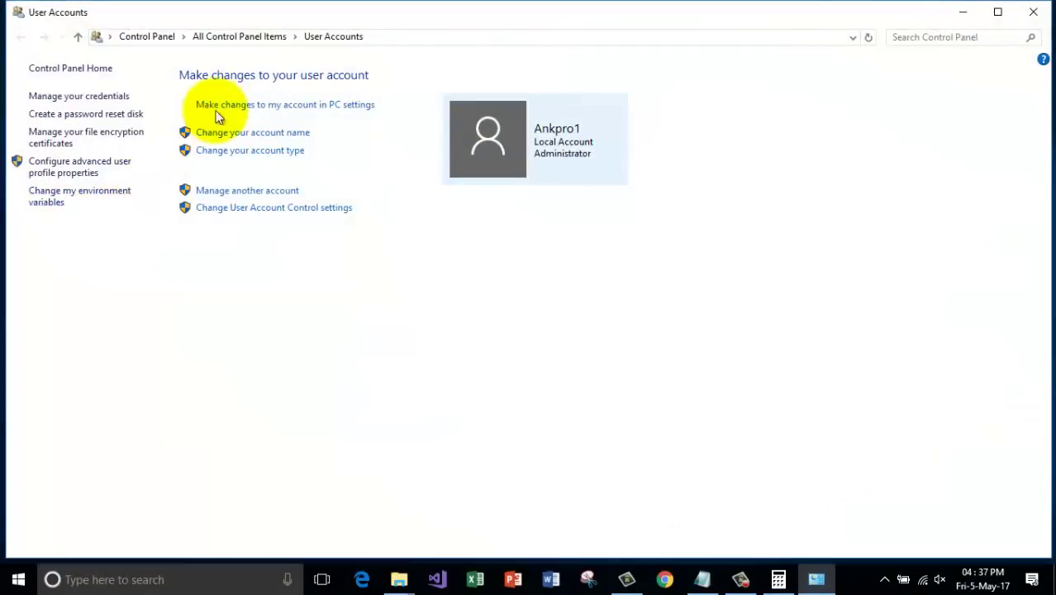
left_click(322, 108)
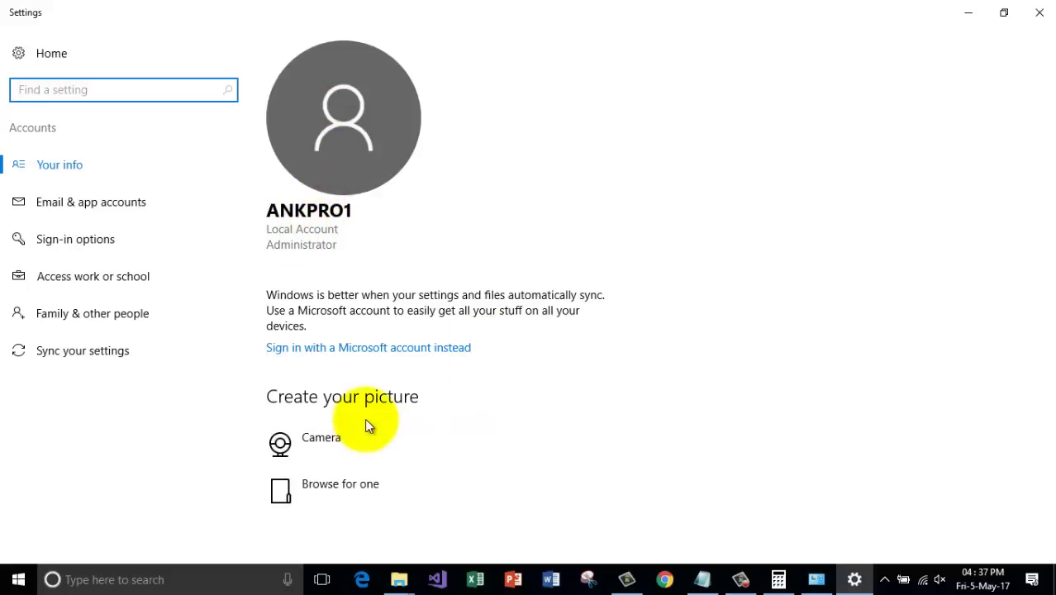
Browse Downloads for an account picture but cancel, then view Sign-in options.
left_click(345, 484)
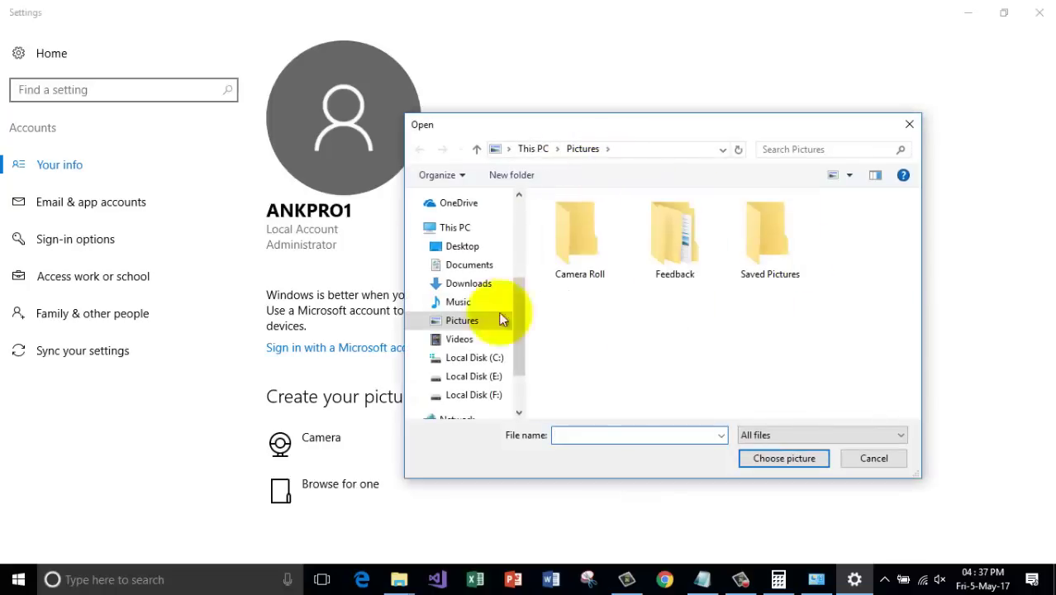
left_click(481, 283)
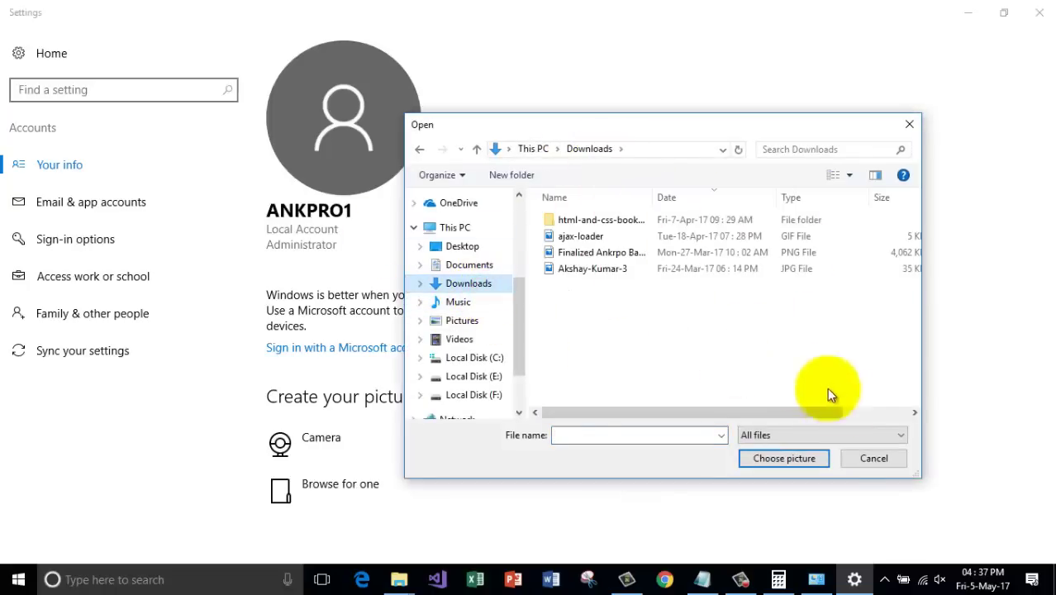
left_click(863, 459)
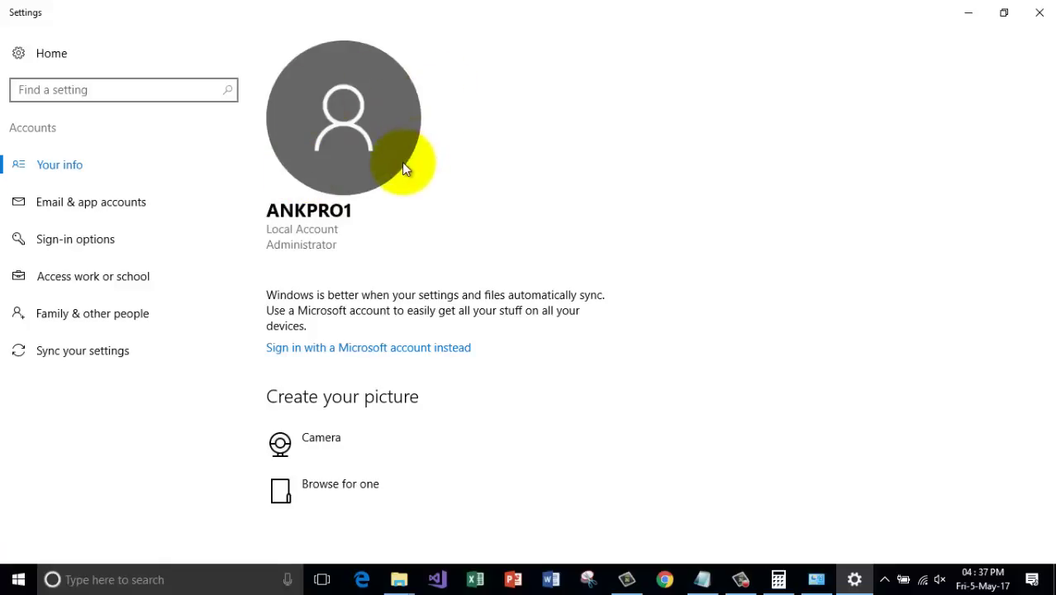
left_click(59, 244)
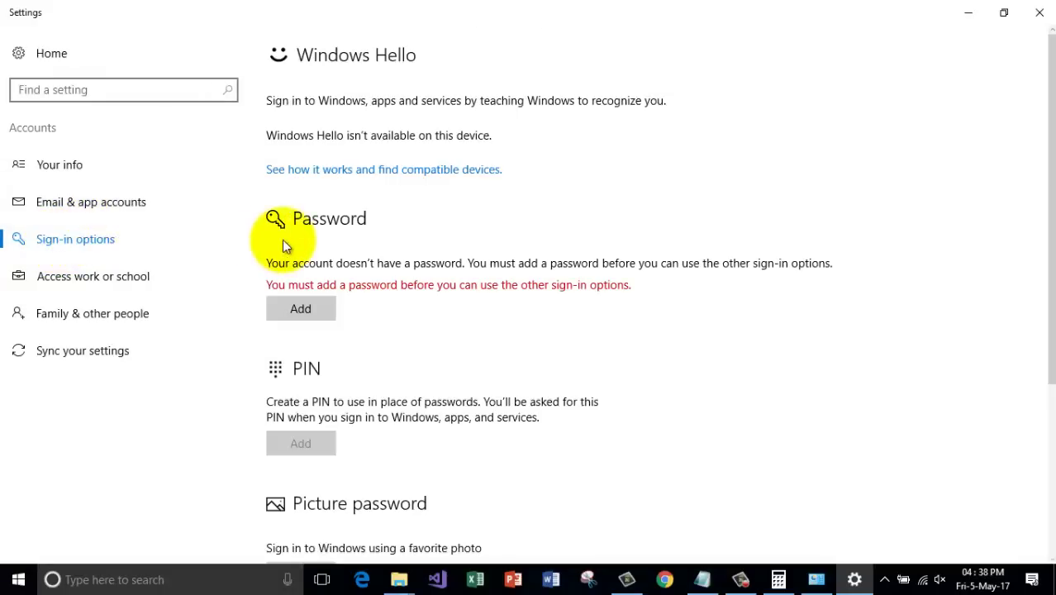
Create a password with a password hint for the local account under Sign-in options.
left_click(276, 317)
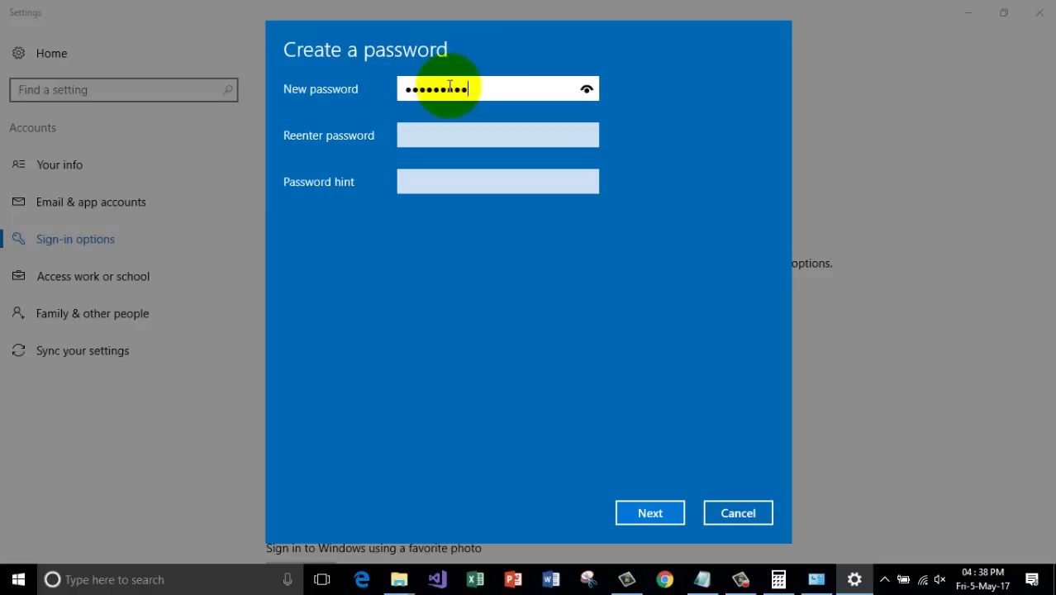
left_click(423, 136)
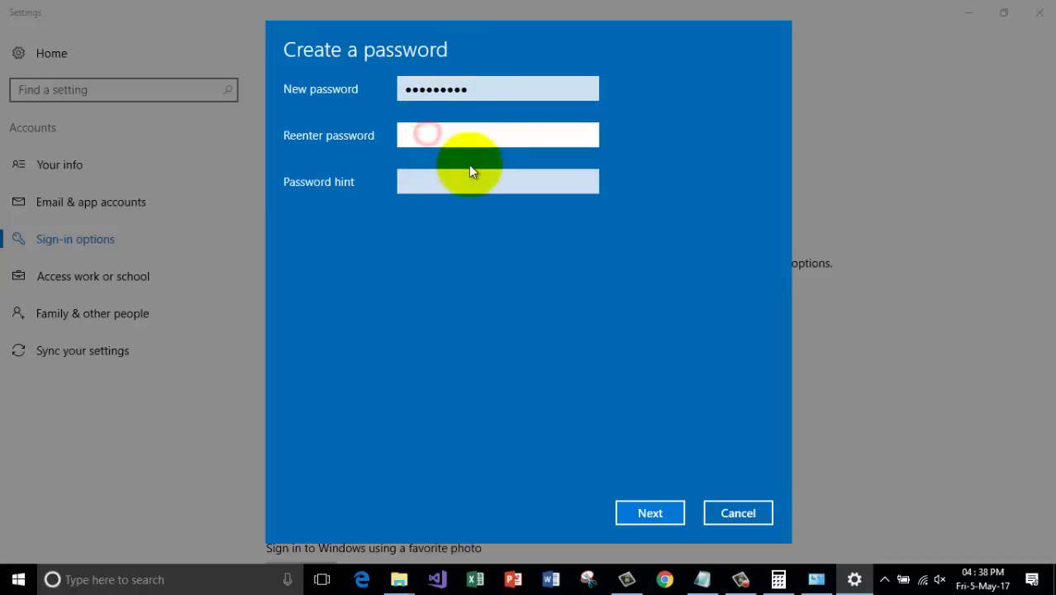
type("******")
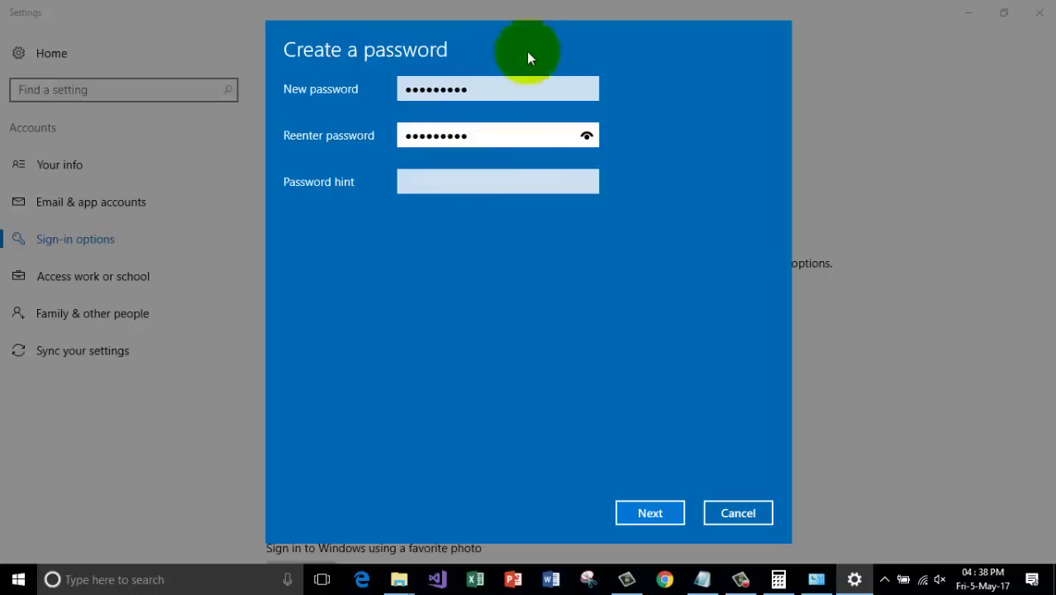
left_click(465, 188)
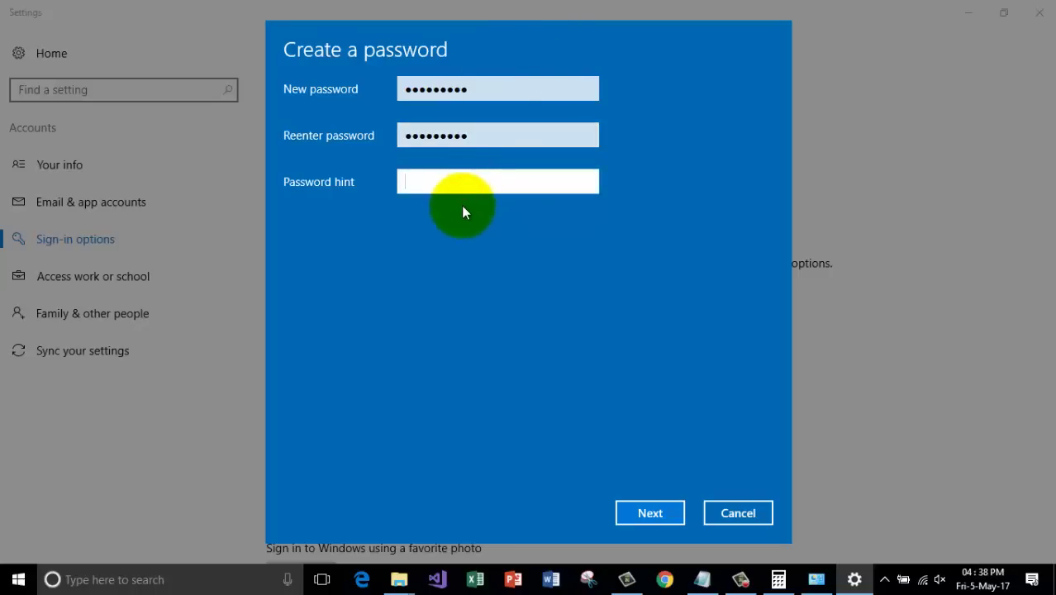
type("ank")
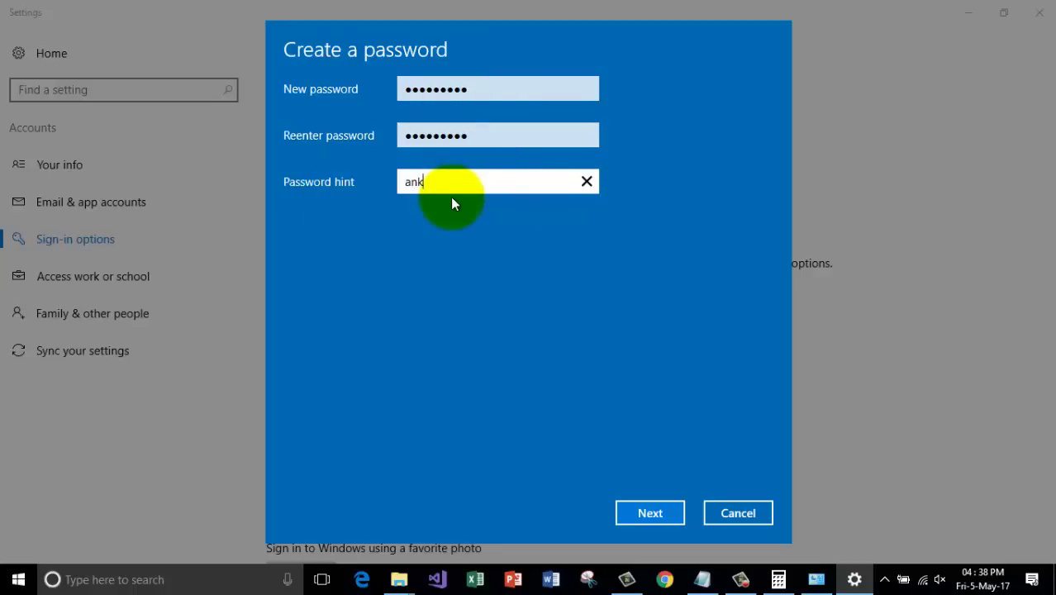
left_click(650, 513)
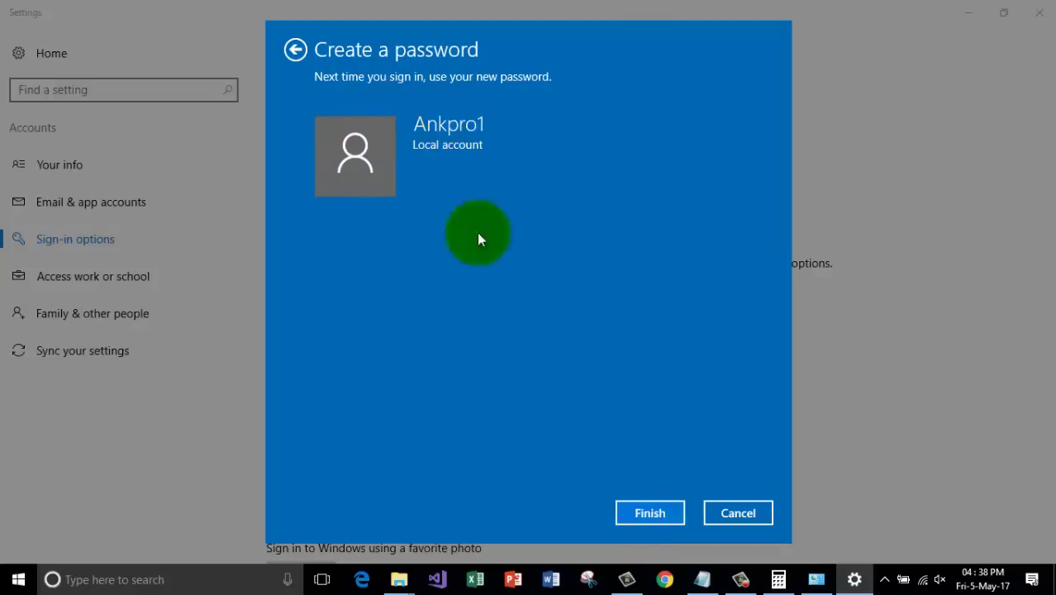
left_click(650, 512)
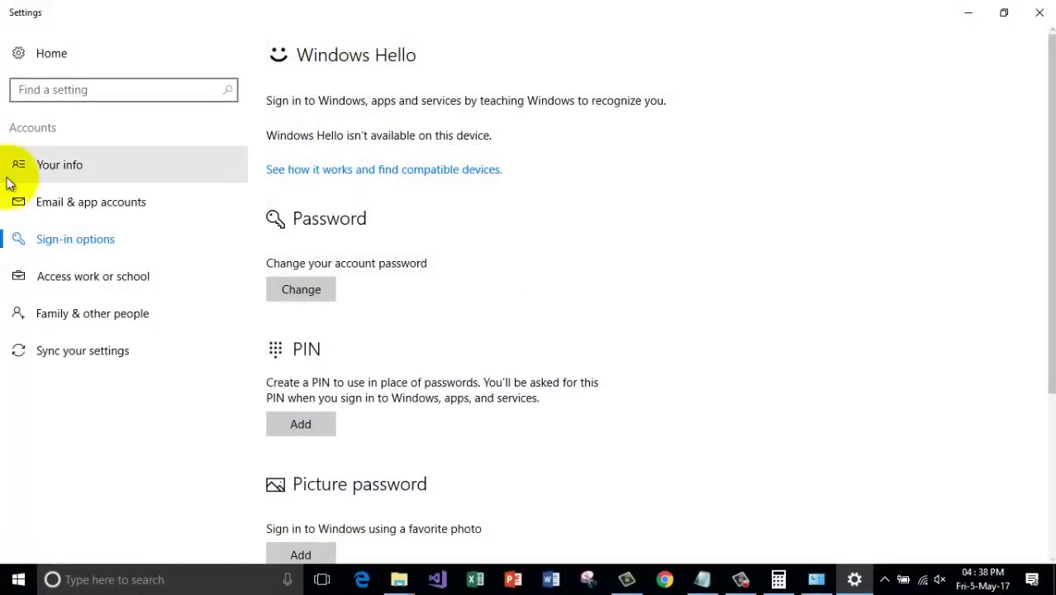
On the Your info page, browse the Music folder for an account picture, then cancel.
left_click(58, 165)
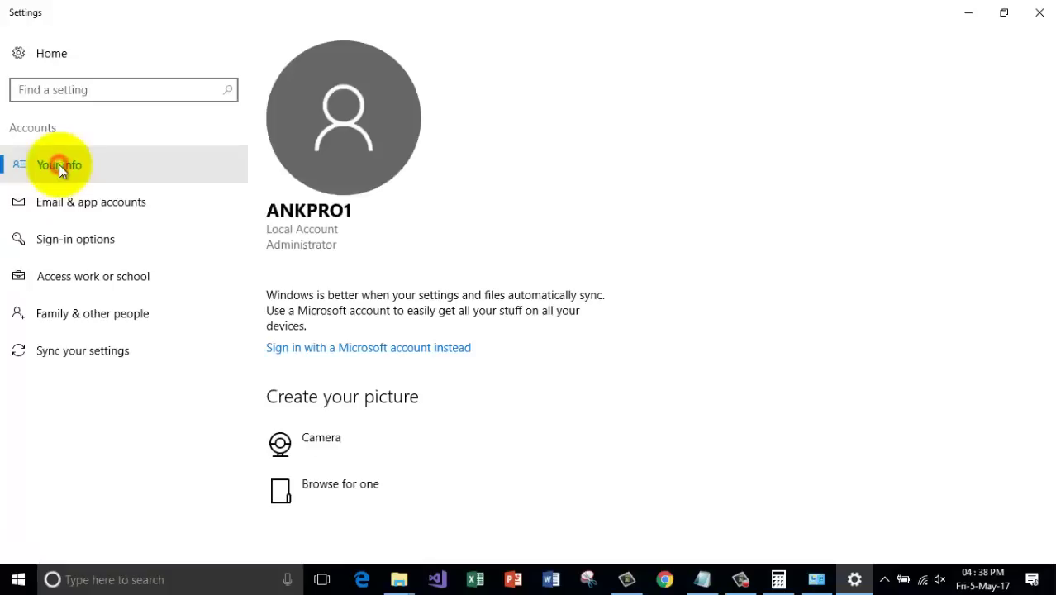
left_click(330, 485)
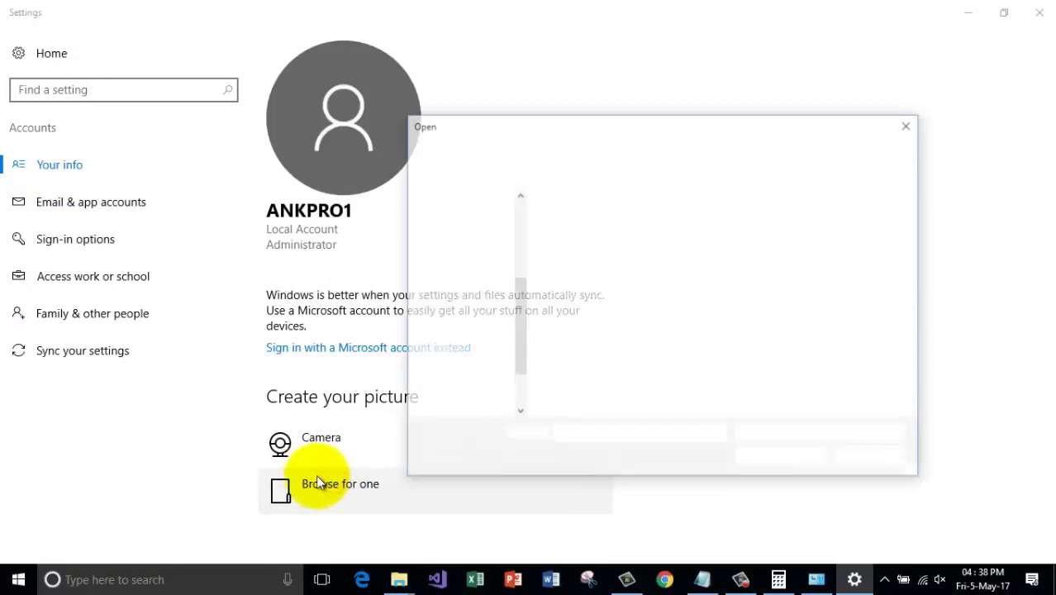
left_click(460, 302)
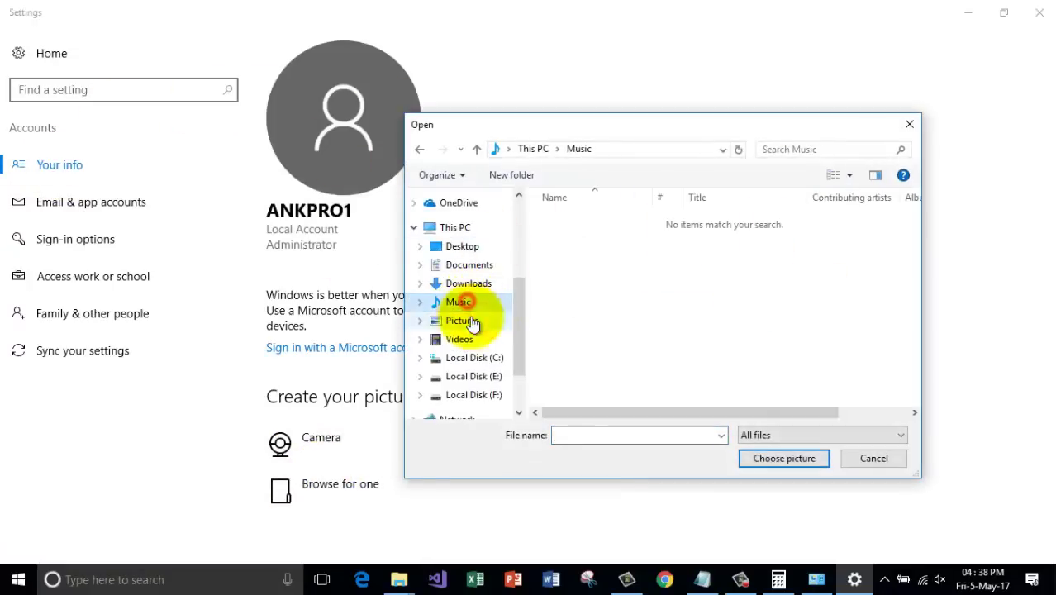
left_click(869, 459)
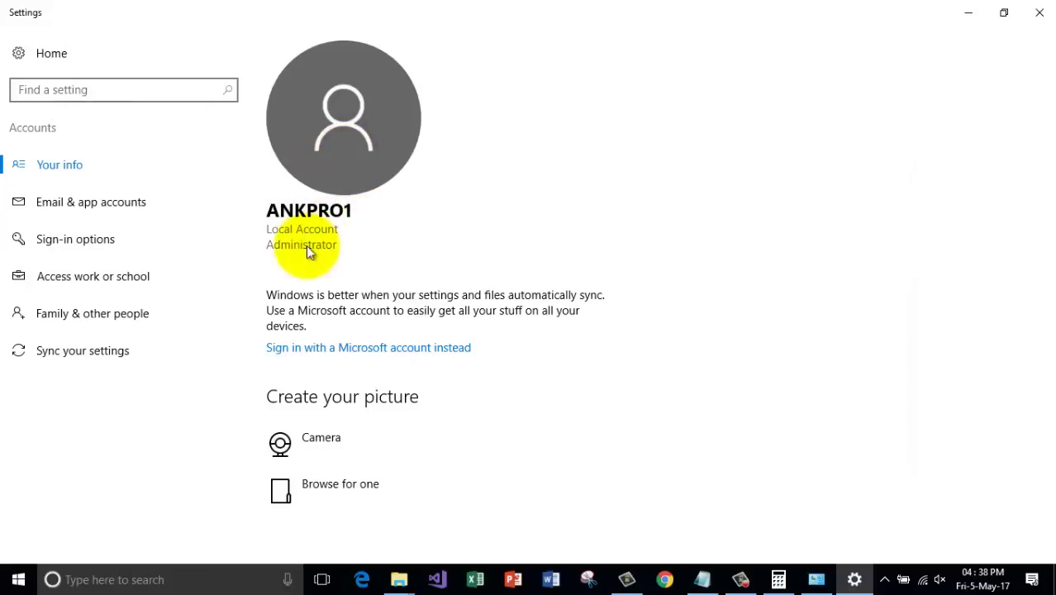
Review the Password and PIN sign-in options, then close Settings.
left_click(84, 253)
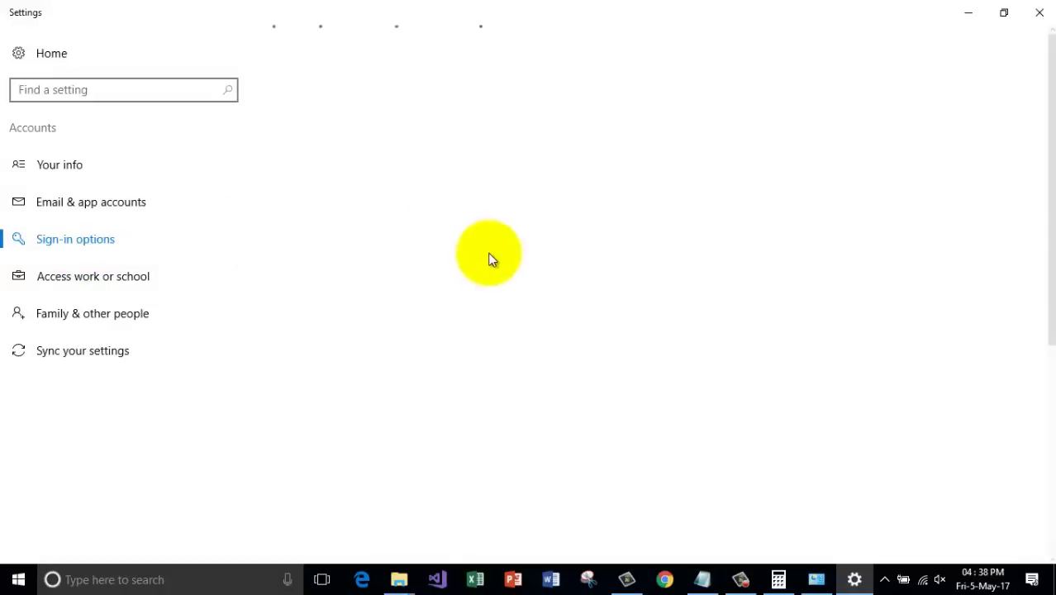
scroll(500, 259, "down", 5)
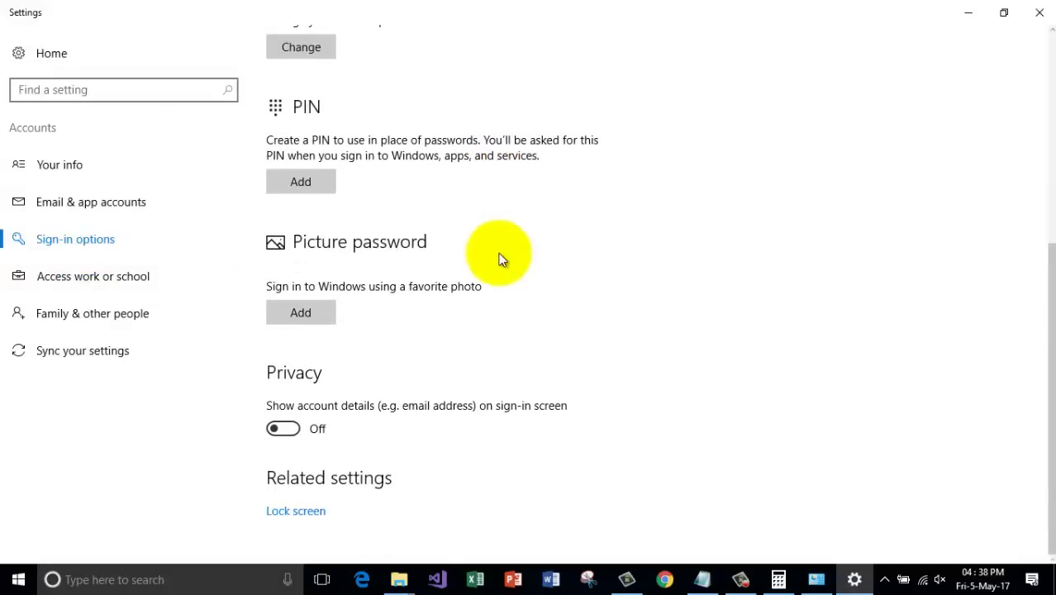
scroll(500, 259, "up", 5)
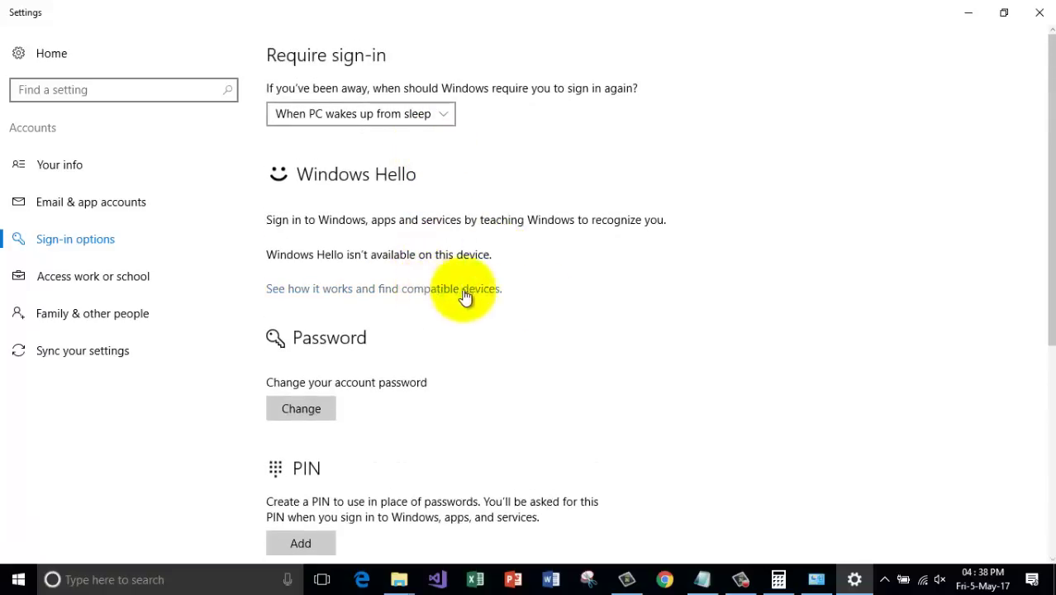
scroll(544, 304, "down", 5)
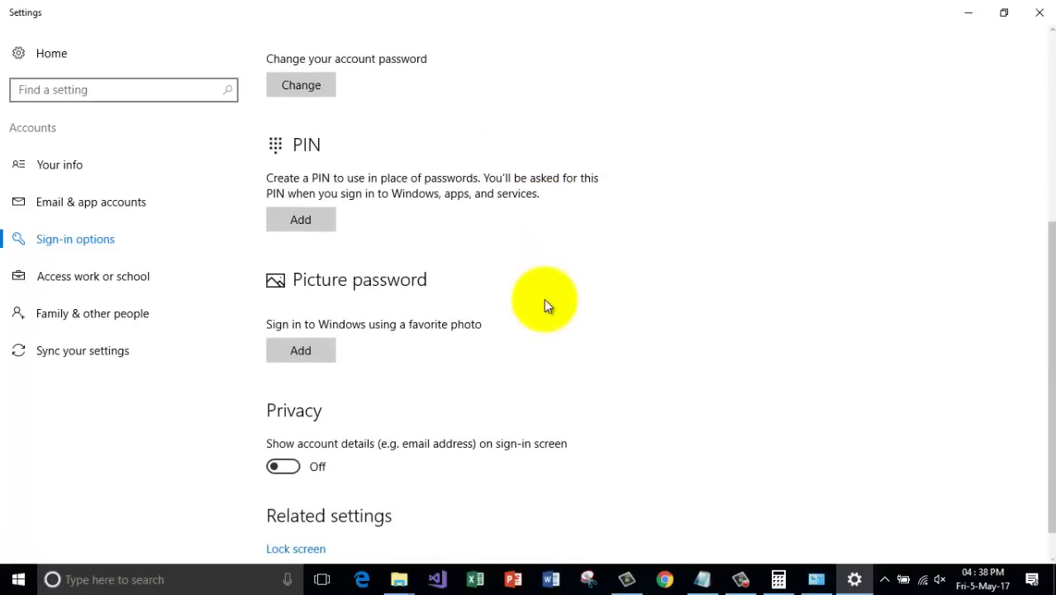
scroll(545, 303, "down", 1)
scroll(544, 302, "up", 3)
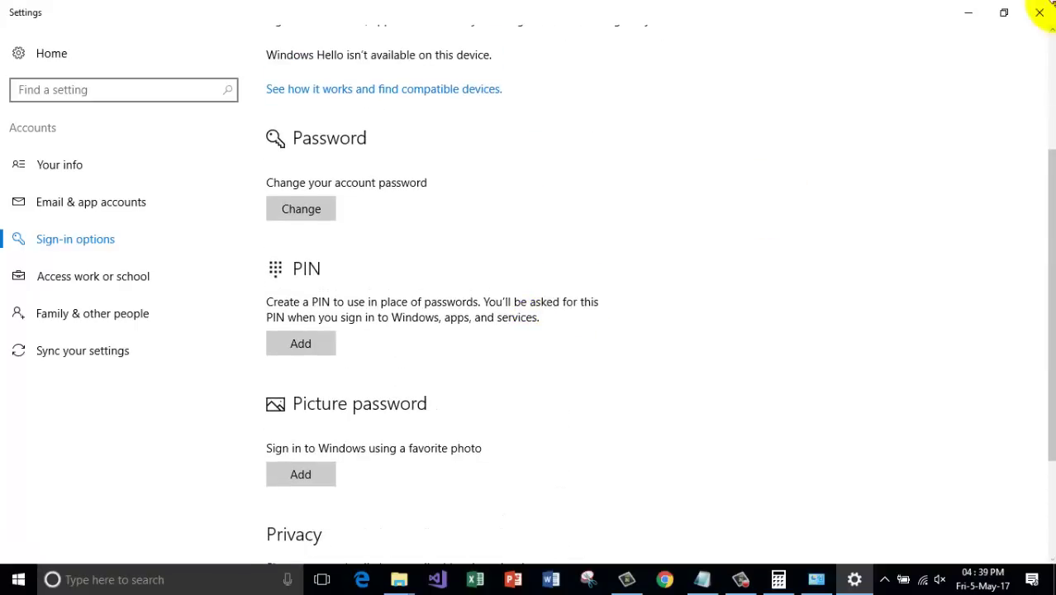
left_click(1039, 11)
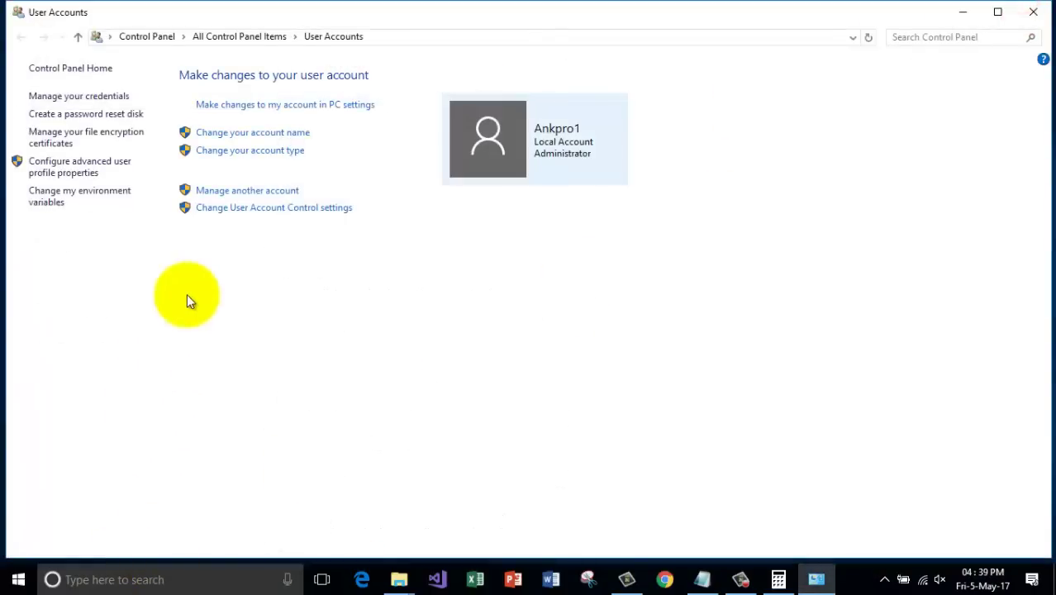
View the 'Change your account name' page, then close Control Panel without renaming.
left_click(228, 136)
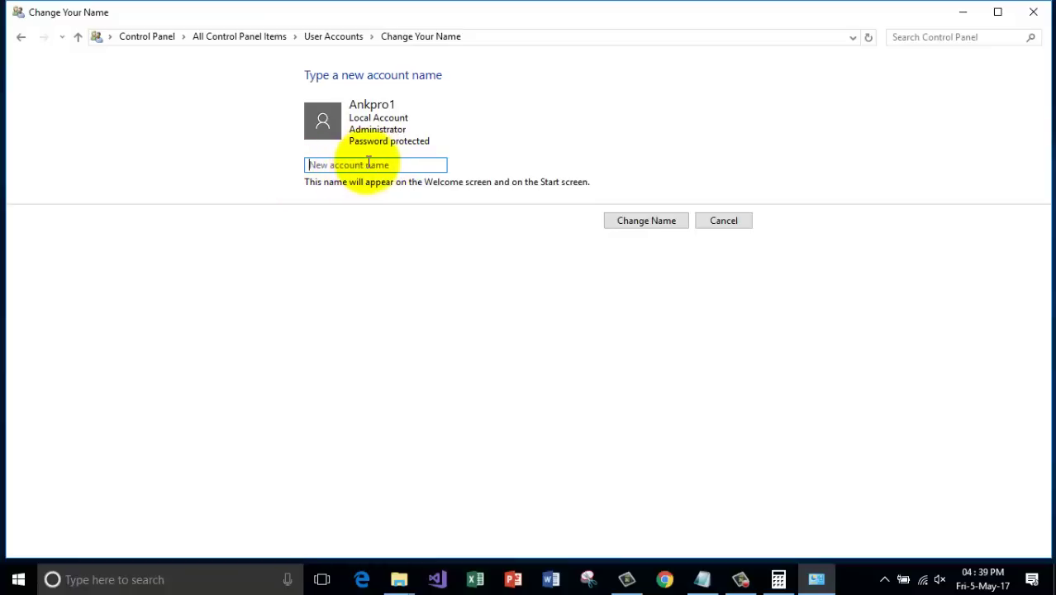
left_click(1037, 15)
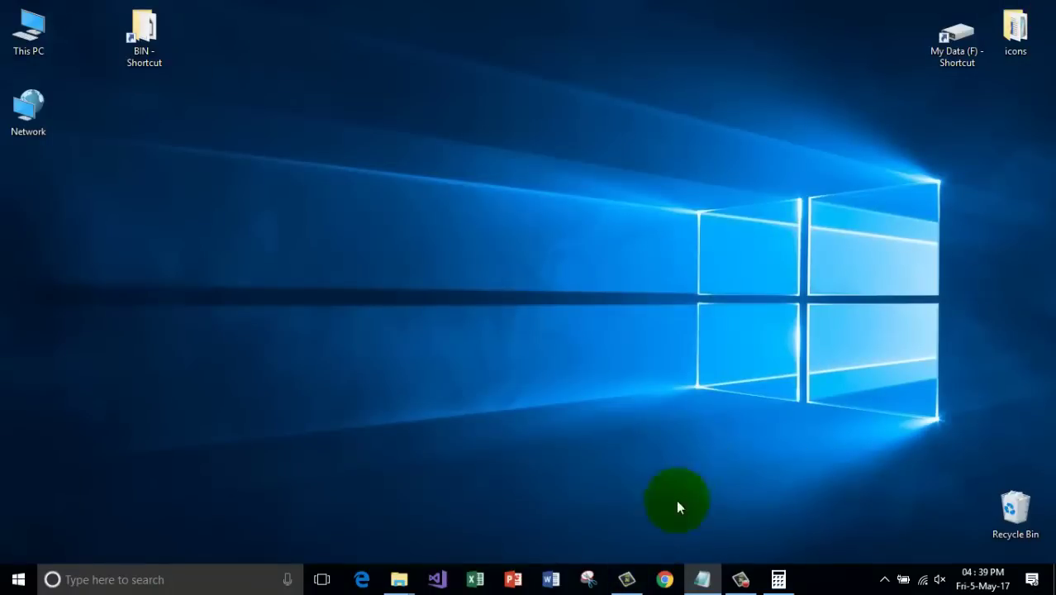
Delete the '9. System Password' line from the Notepad notes and minimize Notepad.
left_click(702, 579)
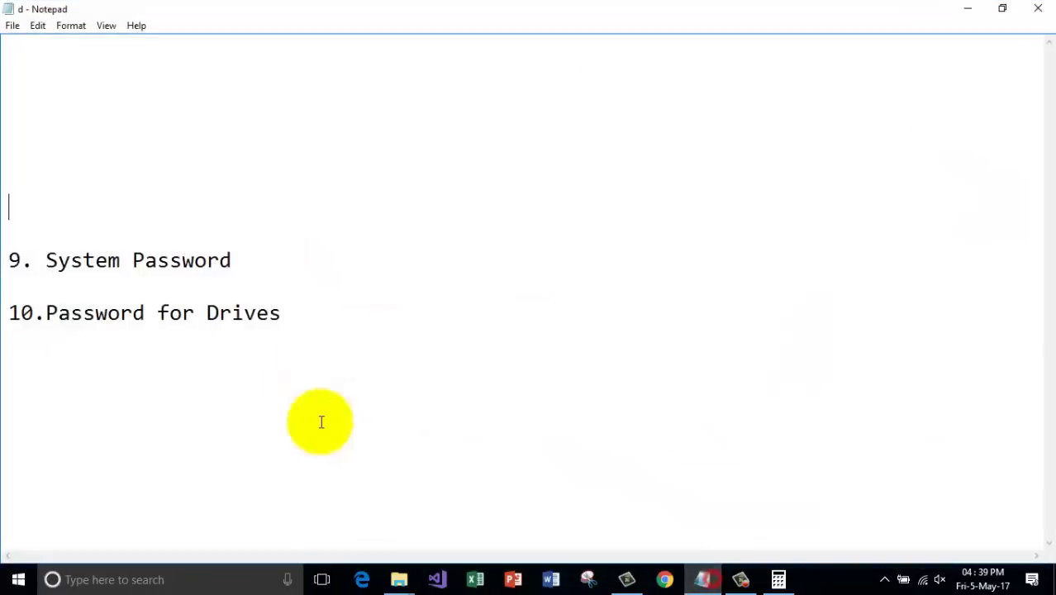
left_click_drag(280, 271, 5, 244)
key("Delete")
key("Delete")
key("Delete")
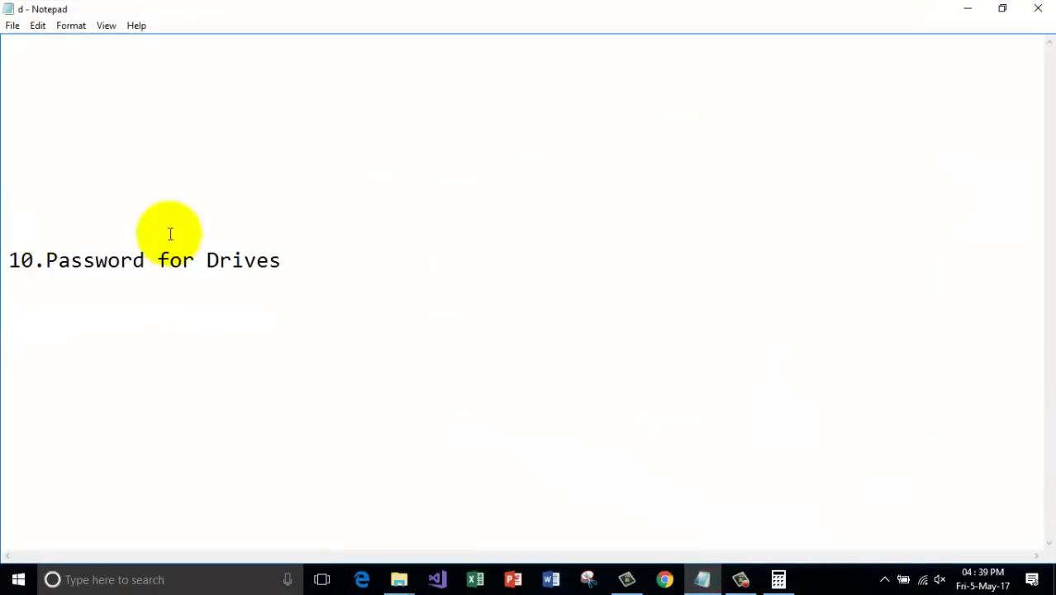
left_click_drag(285, 260, 2, 260)
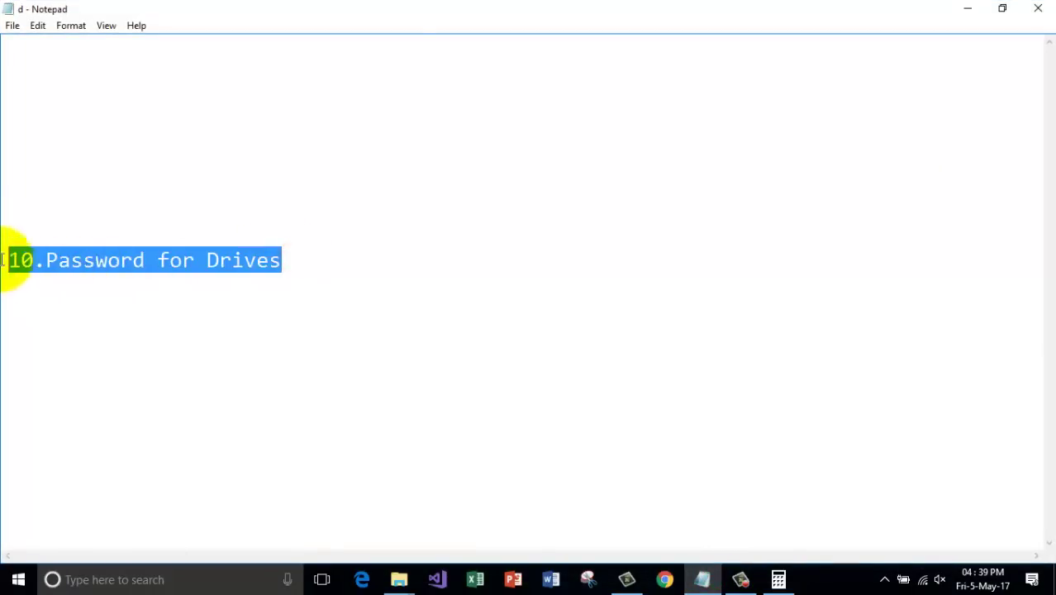
left_click(316, 262)
left_click(972, 9)
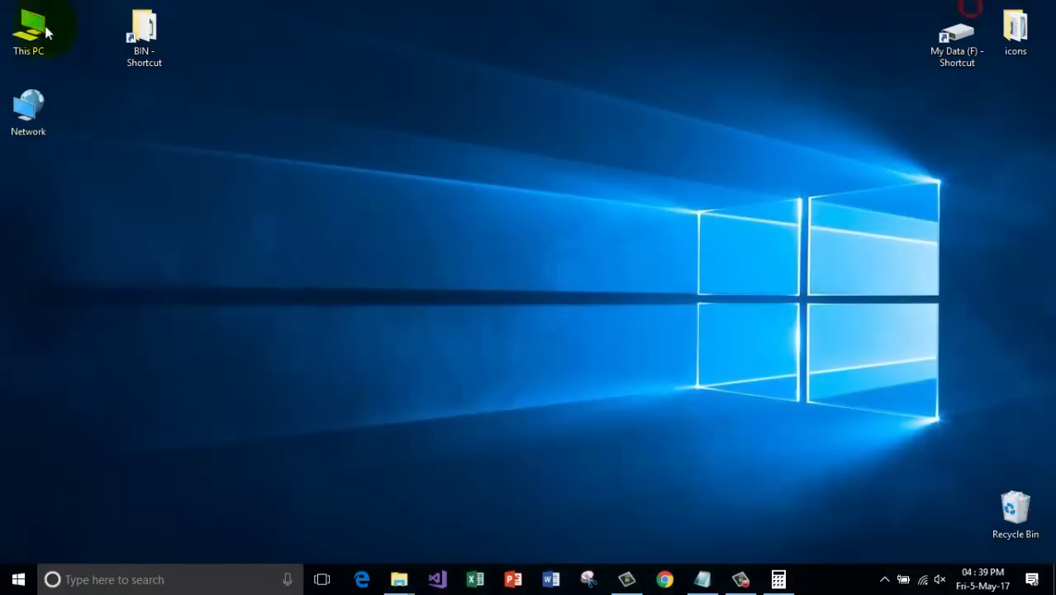
Open This PC, look inside Local Disk (E:), and return to the drive list.
double_click(32, 25)
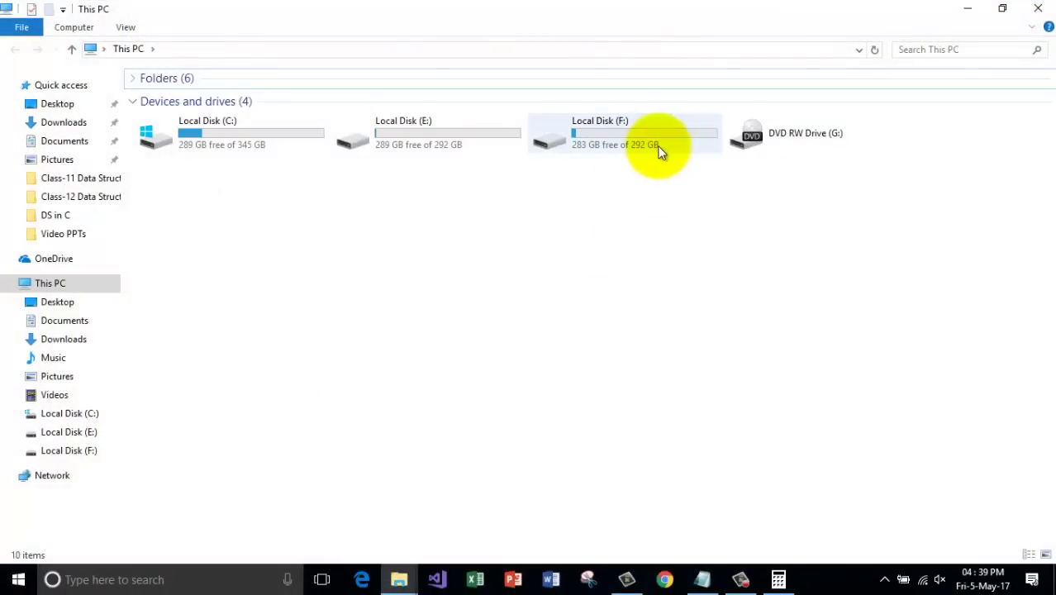
double_click(439, 141)
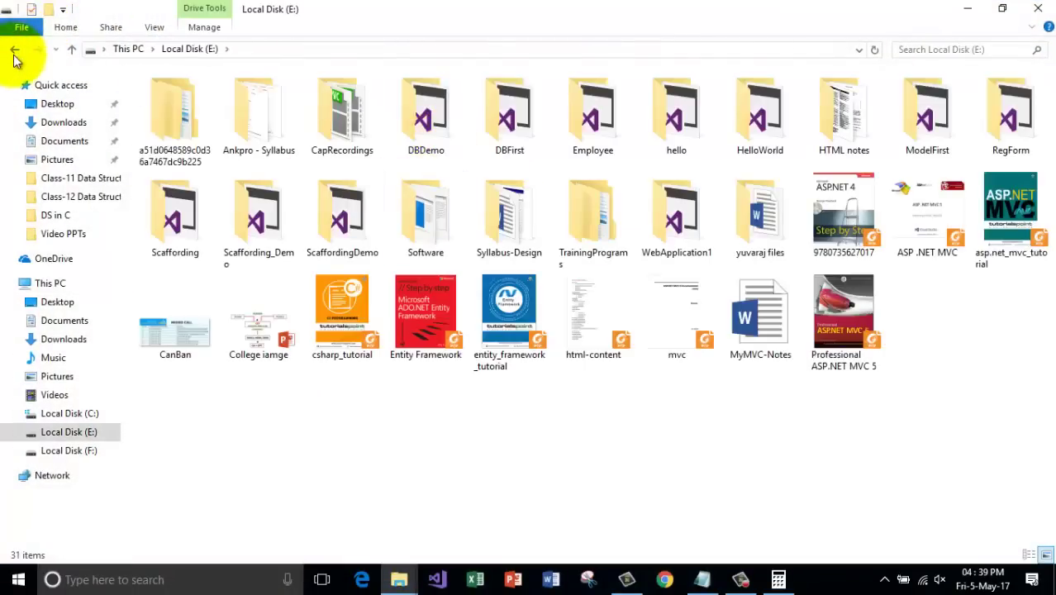
left_click(14, 49)
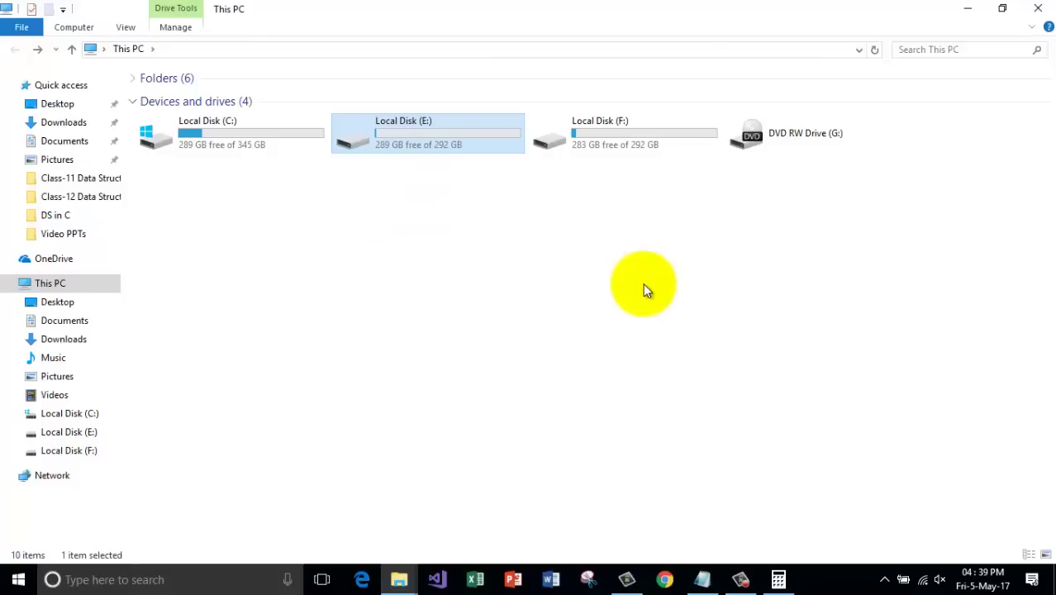
Expand the ribbon and view the drive tools and right-click options for Local Disk (E:).
left_click(1030, 27)
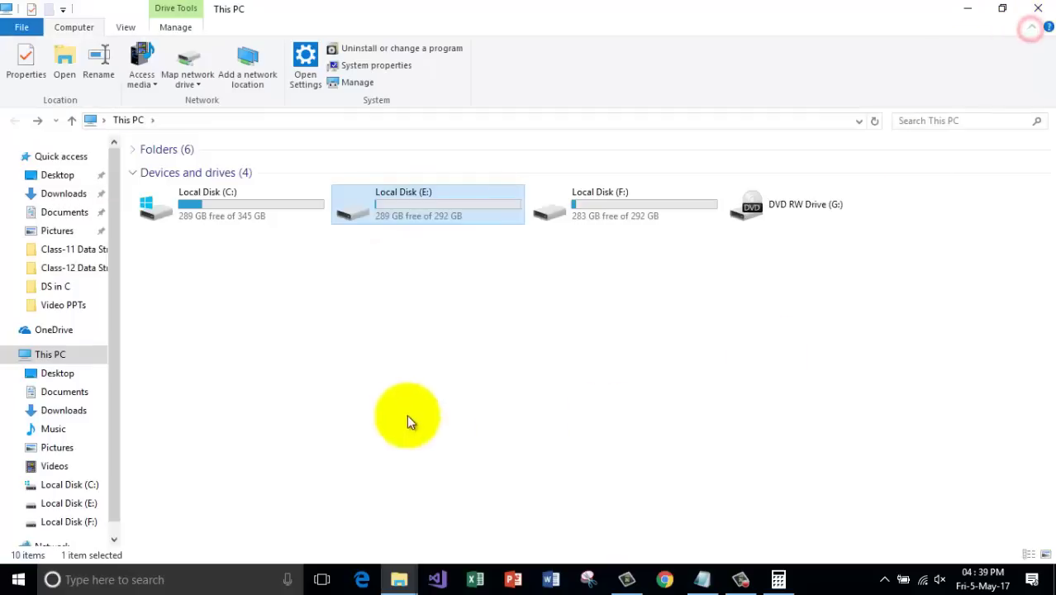
left_click(465, 211)
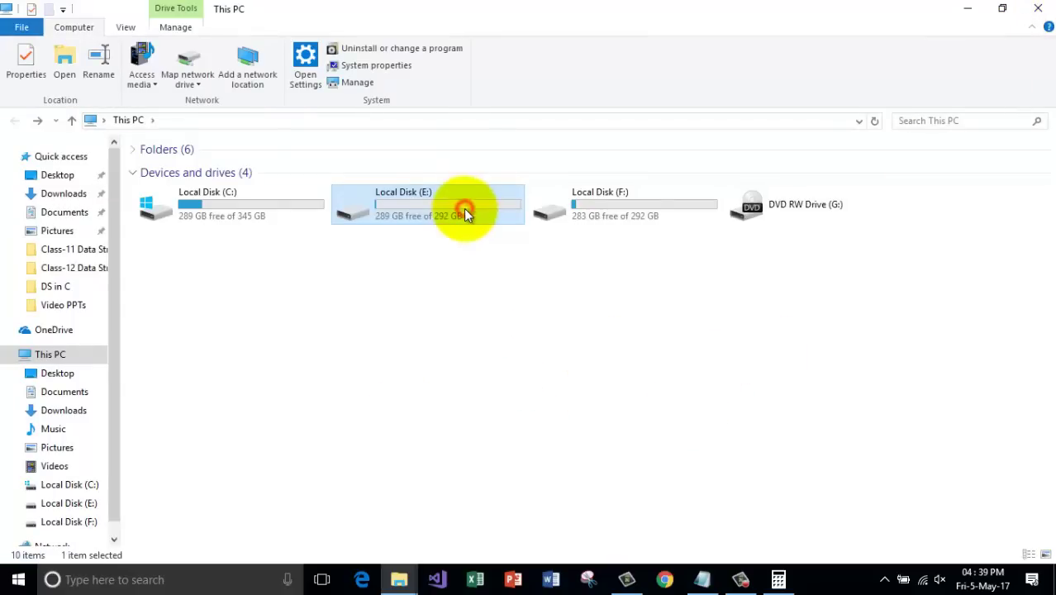
left_click(1031, 31)
left_click(1030, 29)
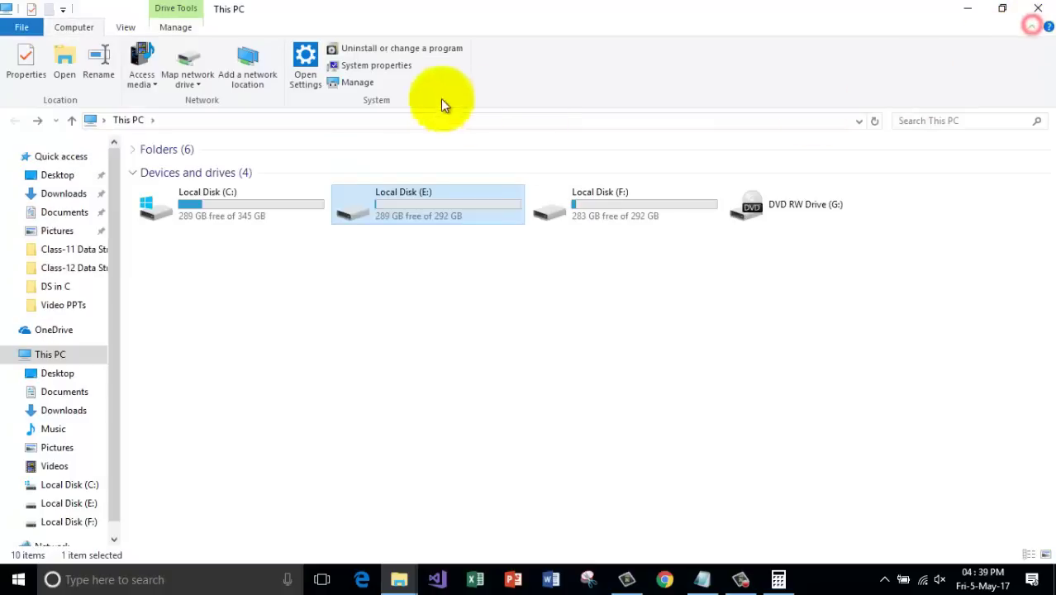
left_click(174, 31)
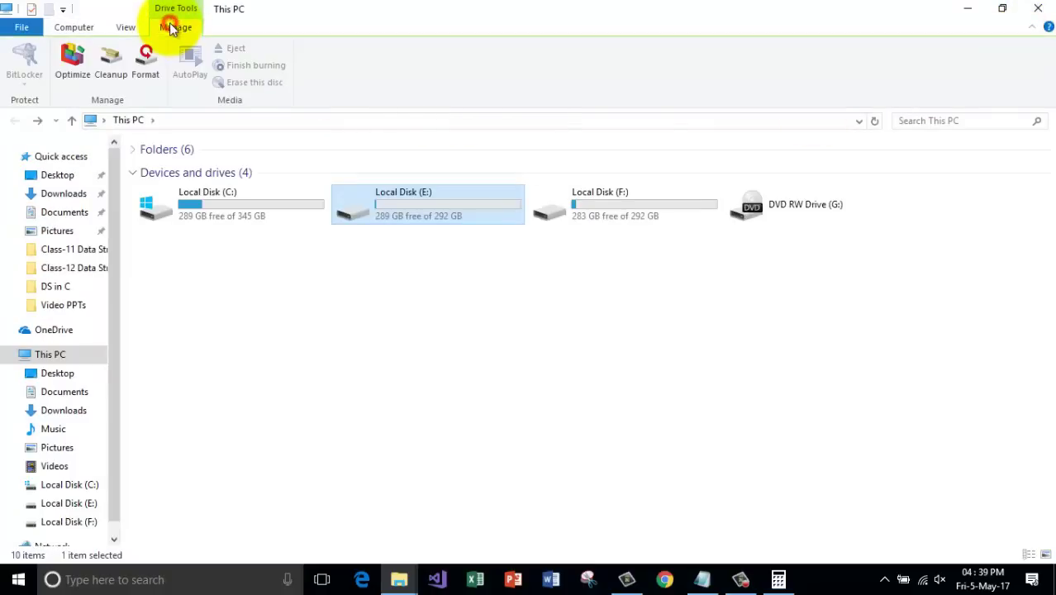
right_click(444, 202)
left_click(448, 182)
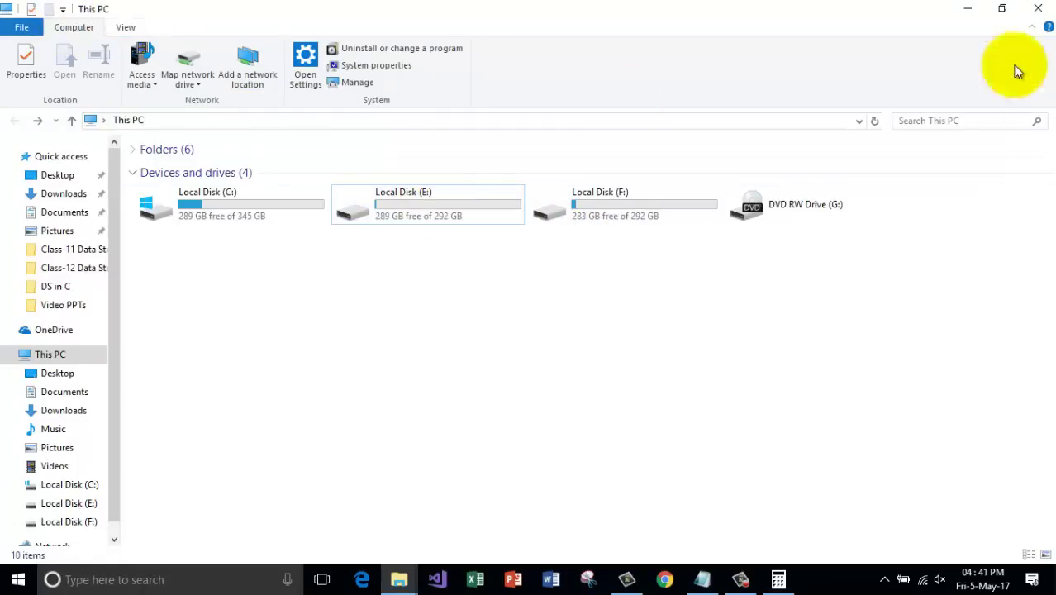
left_click(1032, 27)
left_click(812, 261)
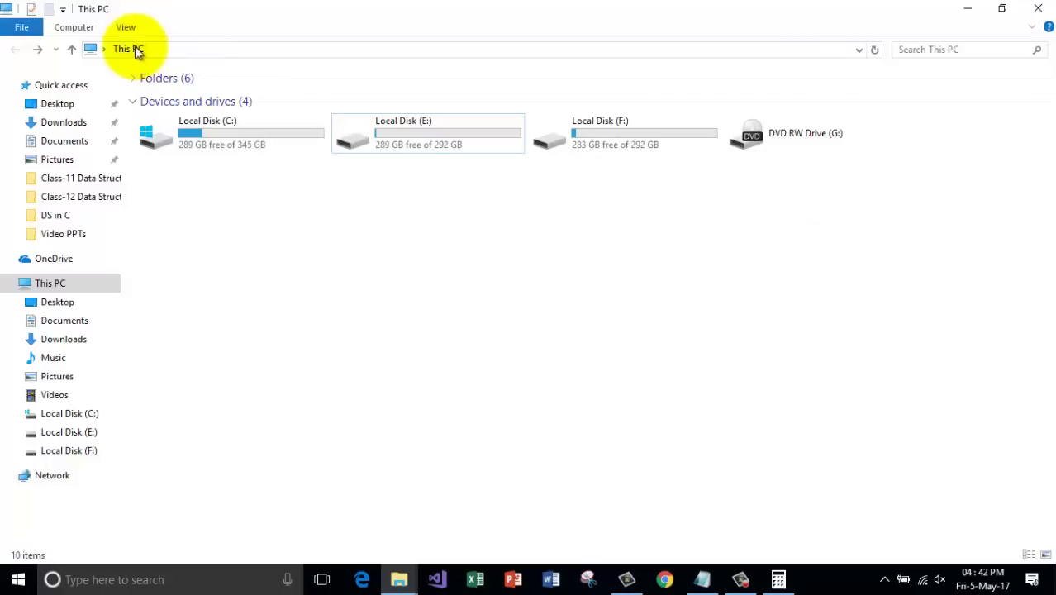
Show Local Disk (E:)'s Manage tools (BitLocker, Optimize, Cleanup, Format), then close This PC.
left_click(439, 126)
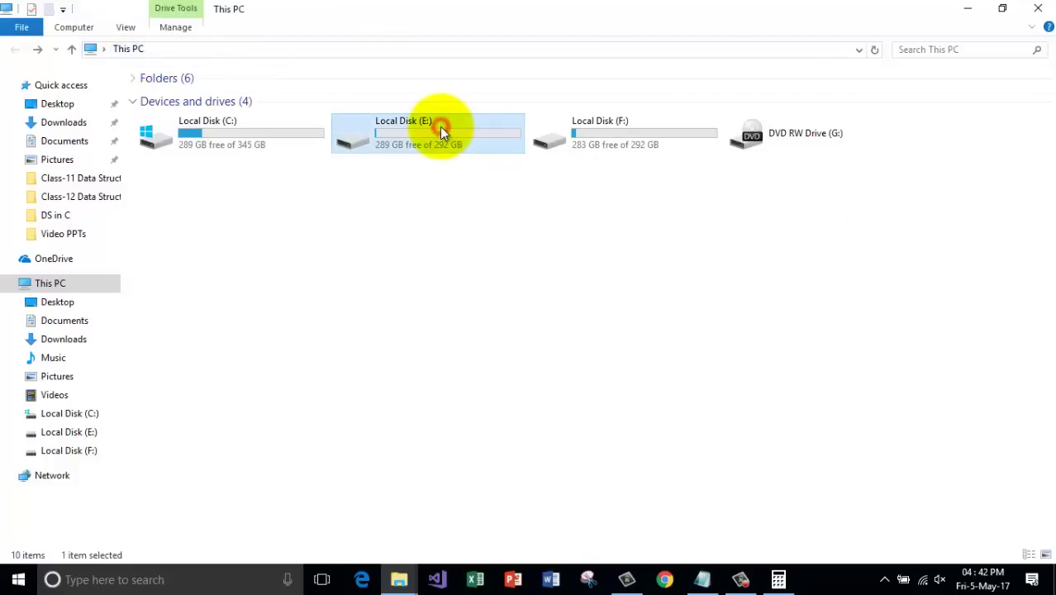
left_click(176, 28)
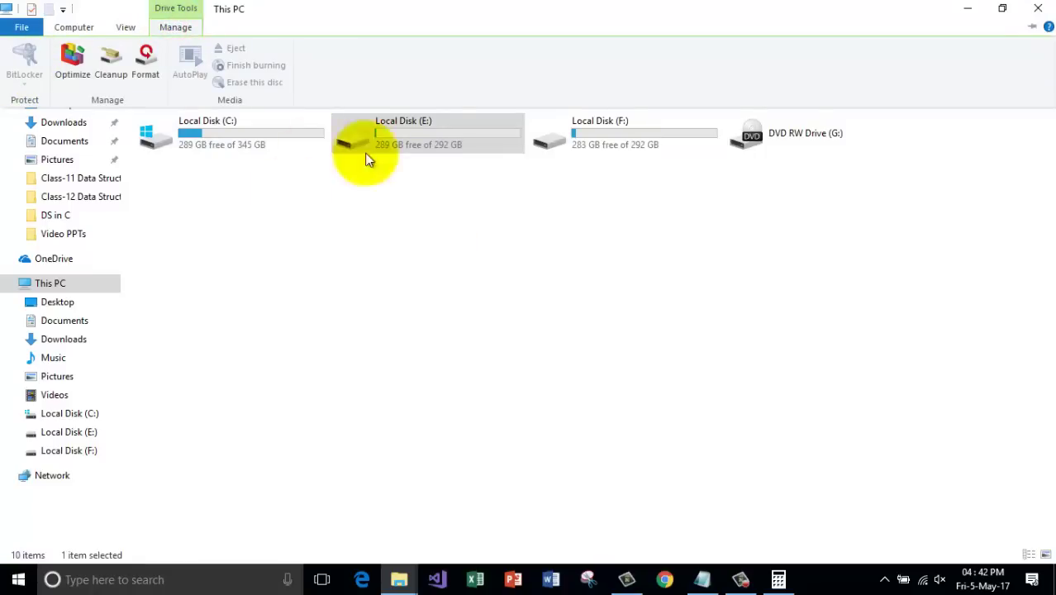
left_click(416, 211)
left_click(175, 27)
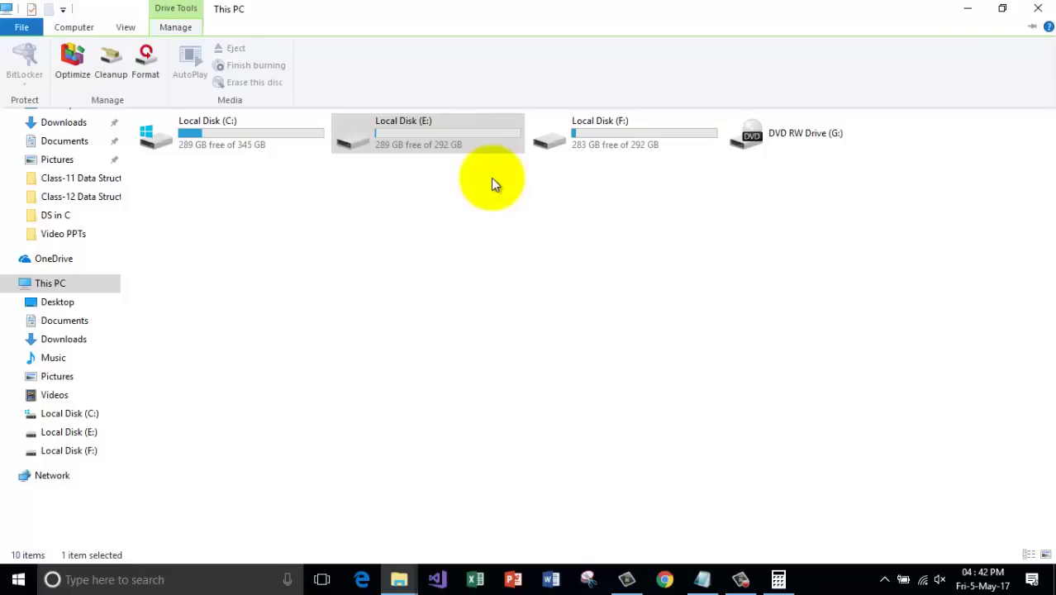
left_click(1036, 9)
left_click(705, 578)
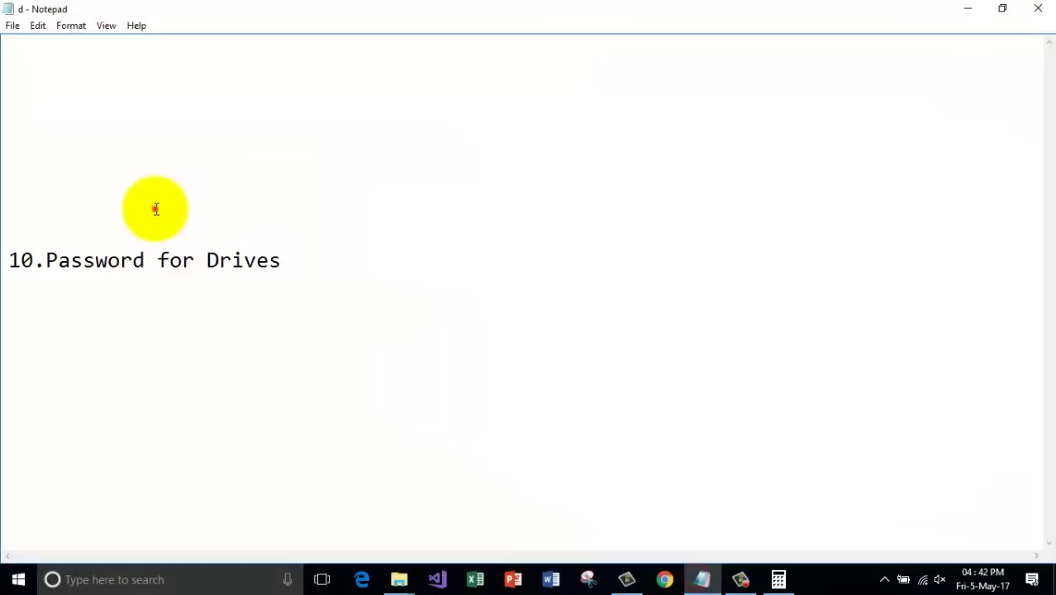
left_click(154, 208)
left_click_drag(16, 263, 342, 251)
left_click(344, 256)
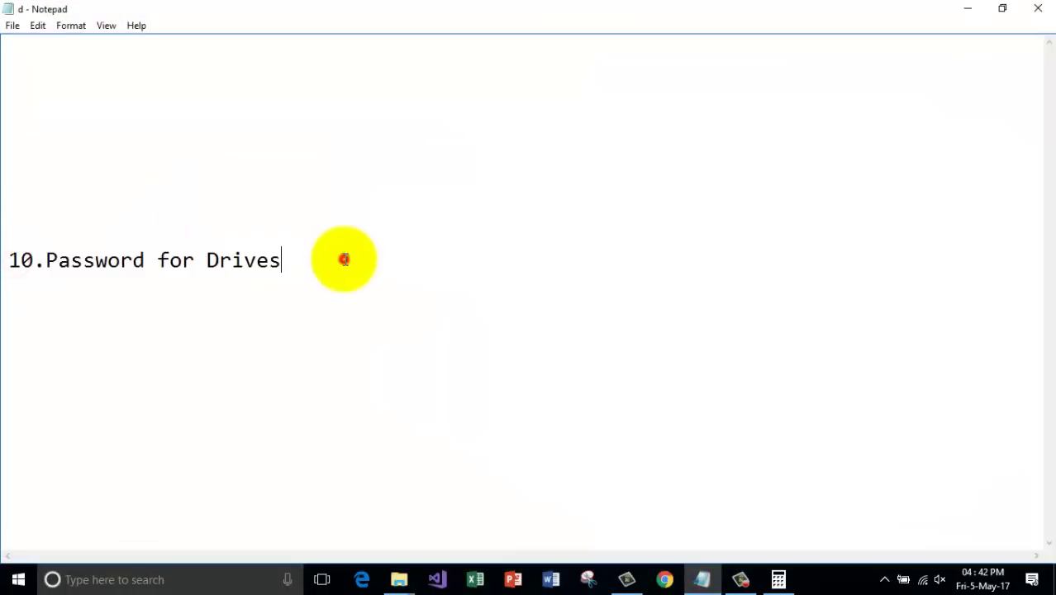
left_click(969, 14)
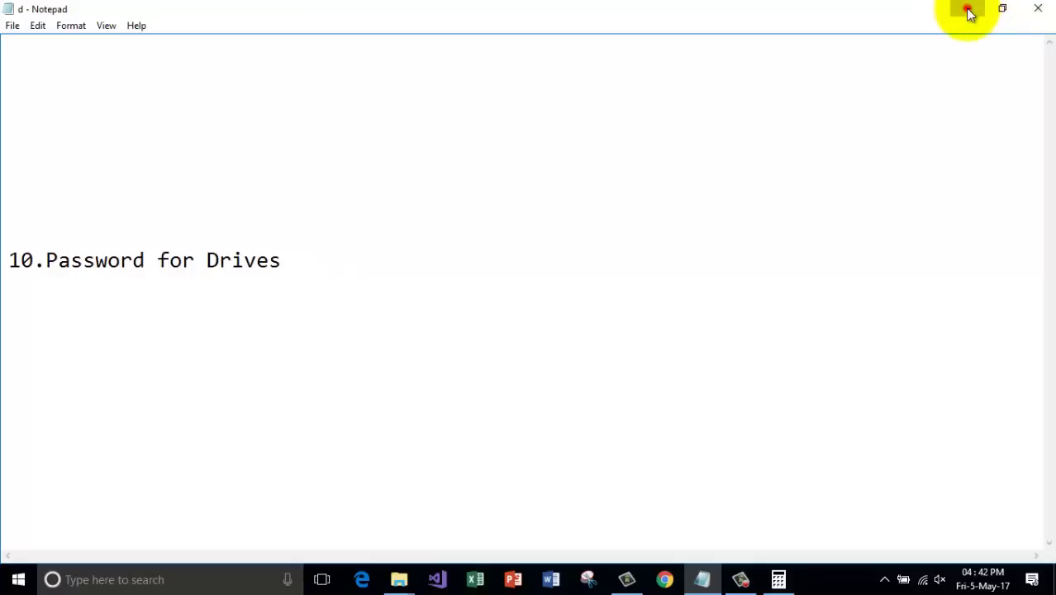